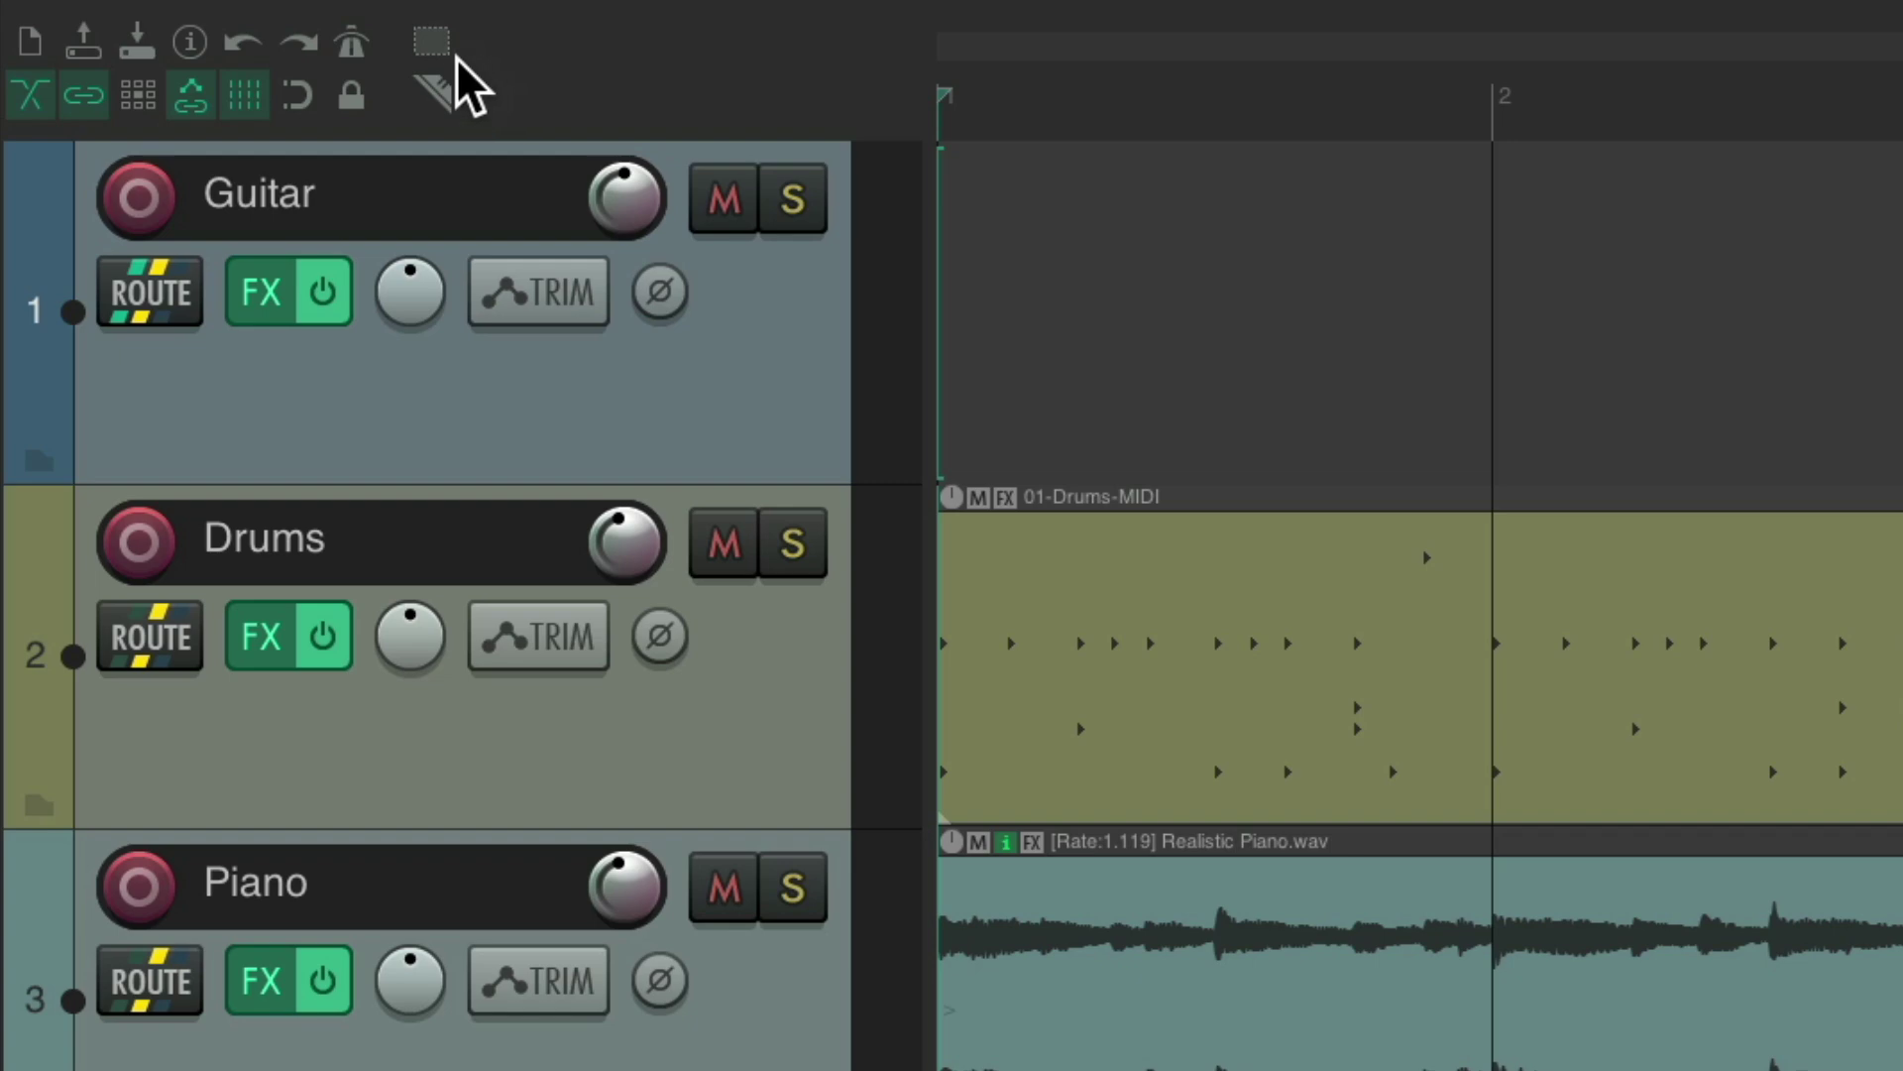
Turn on marquee selection, marquee-select the Drums, Piano and String Pad items, then deselect them
left_click(432, 43)
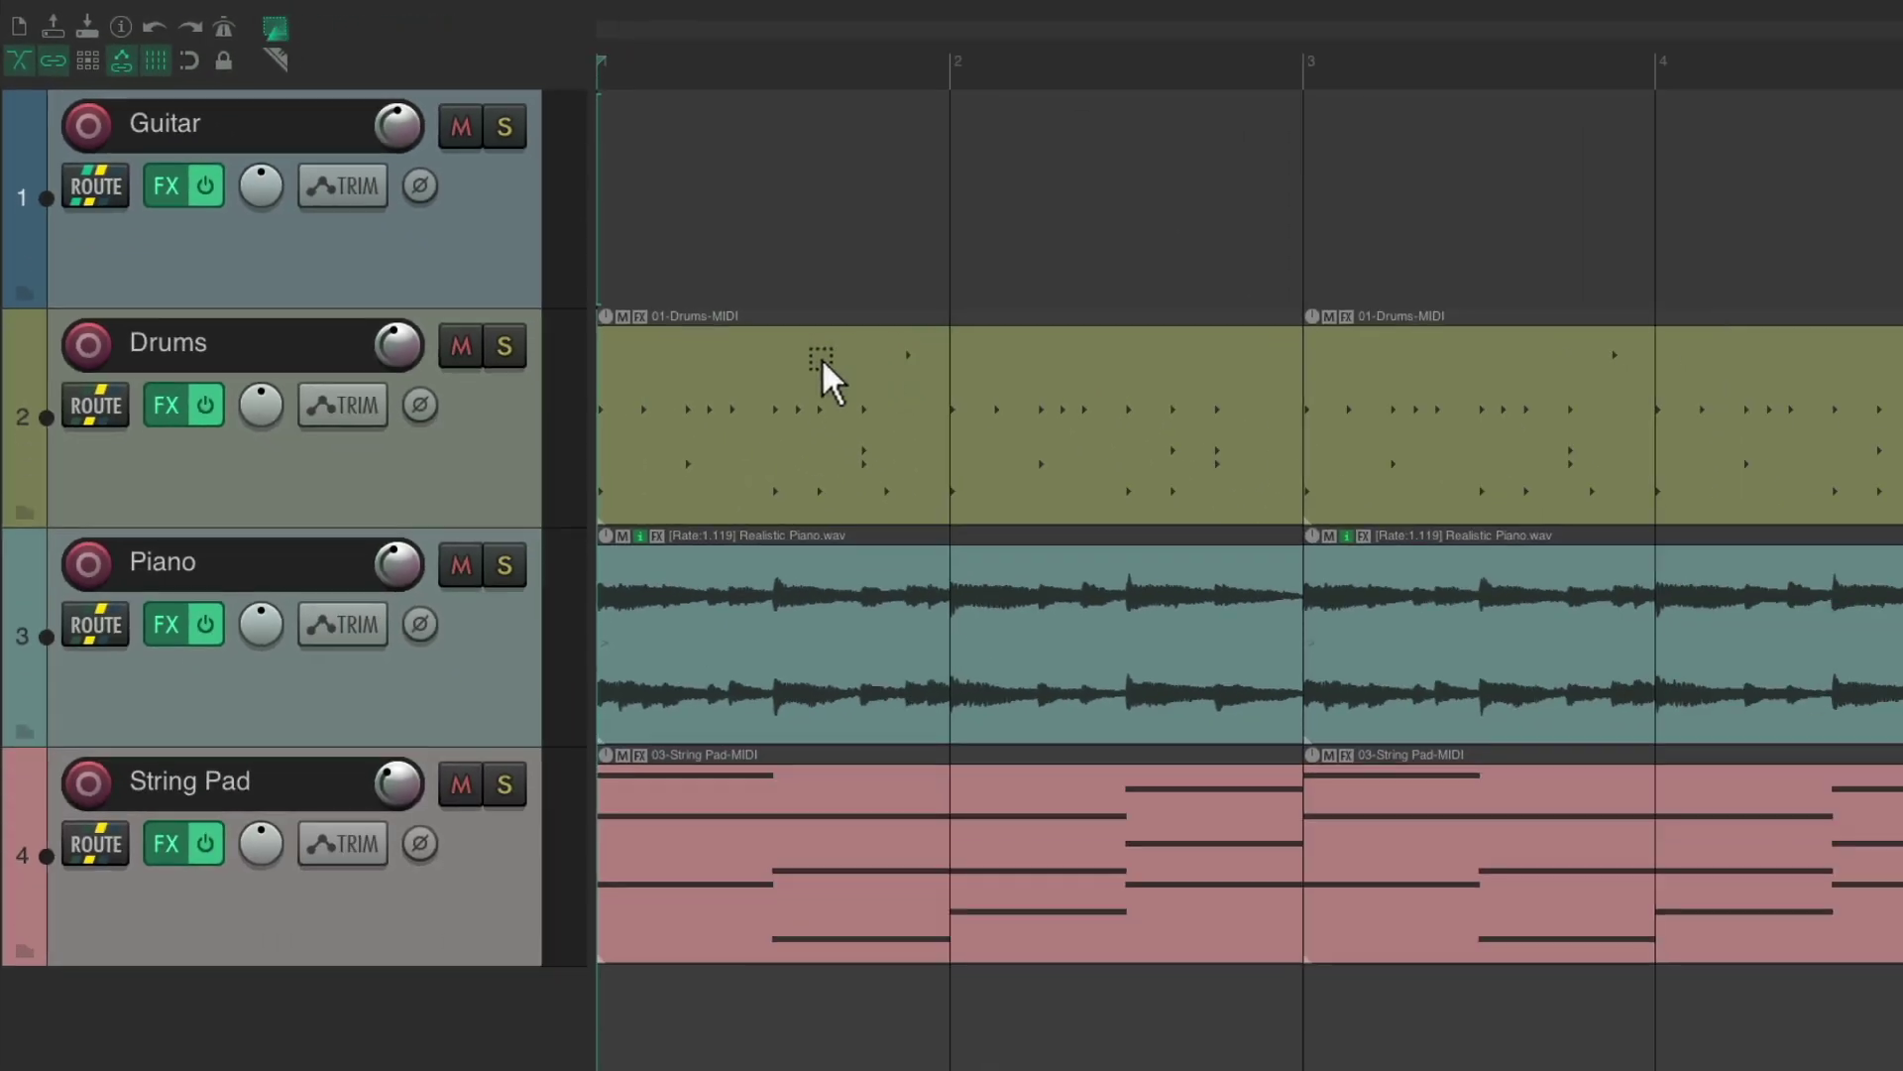
left_click_drag(845, 392, 1268, 793)
left_click_drag(1177, 736, 1216, 865)
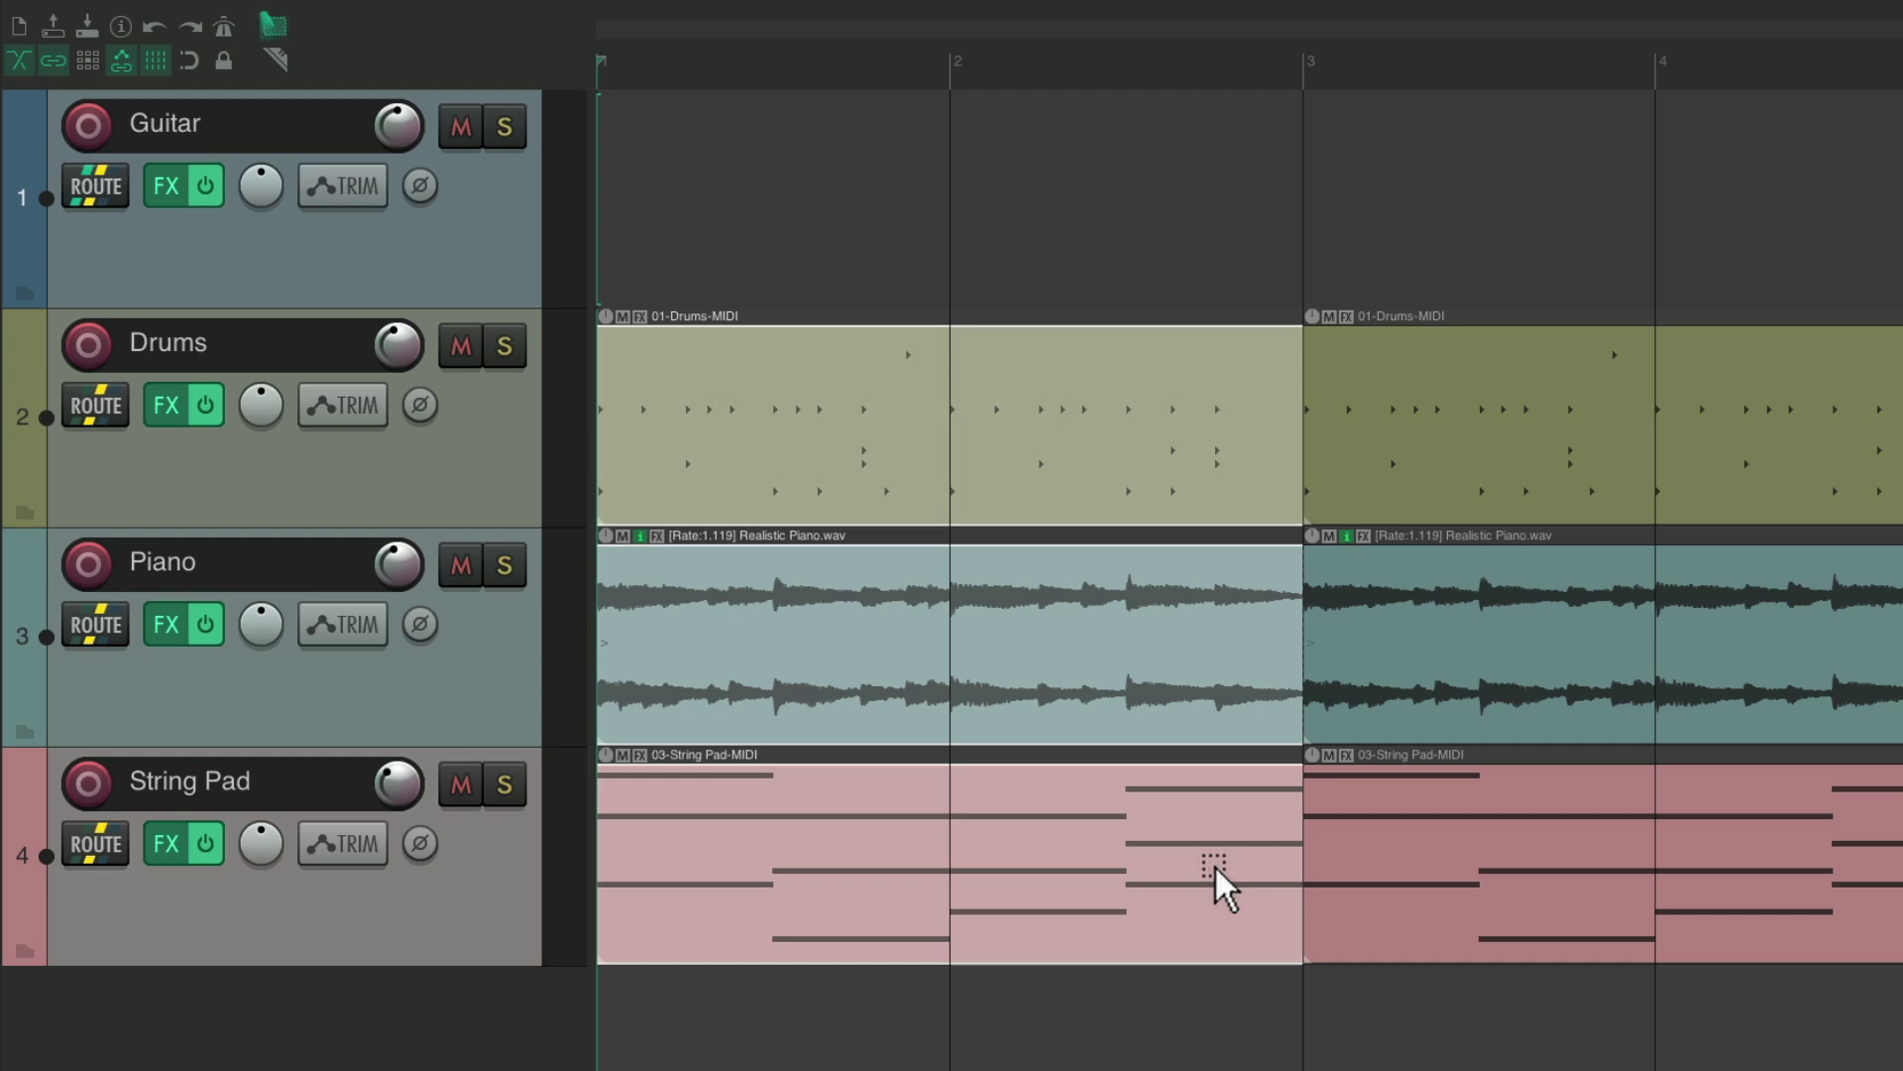
left_click(1216, 864)
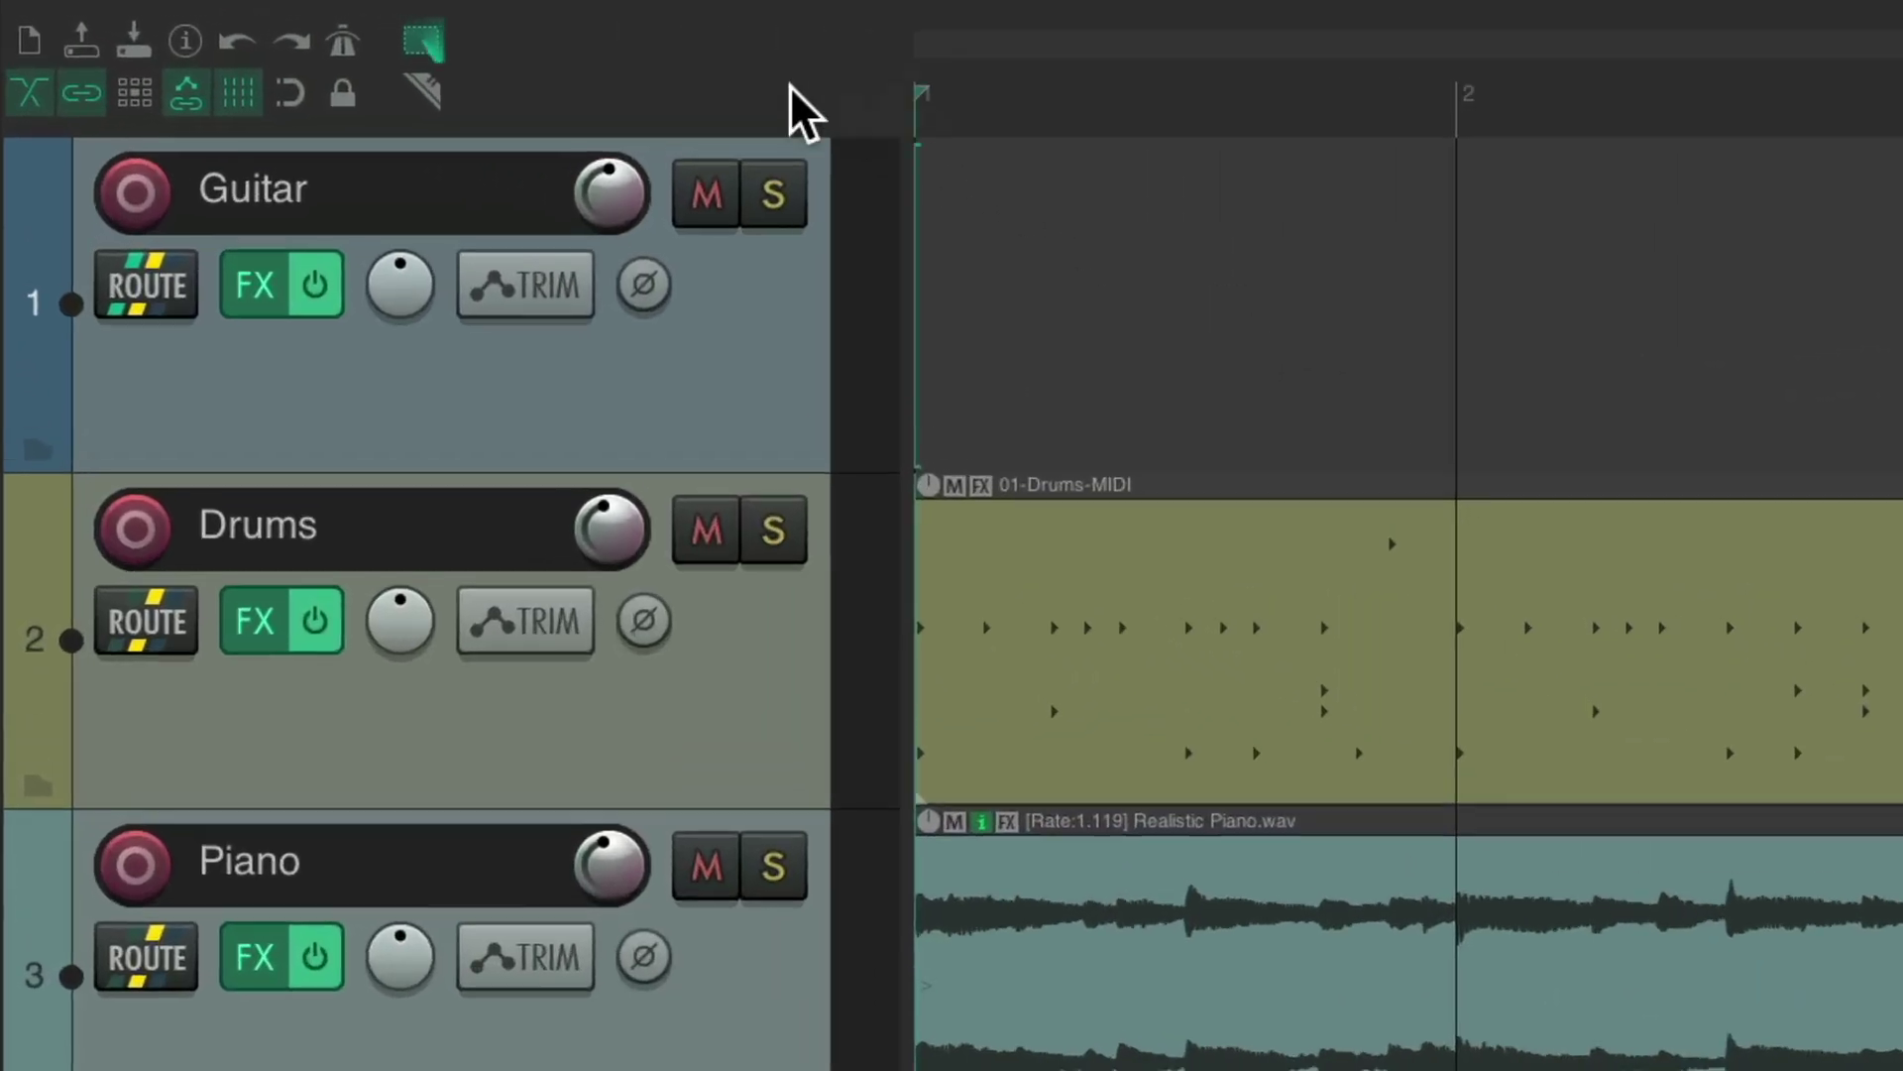
Mark and clear a razor edit range across all tracks, then widen the track panel
left_click(422, 93)
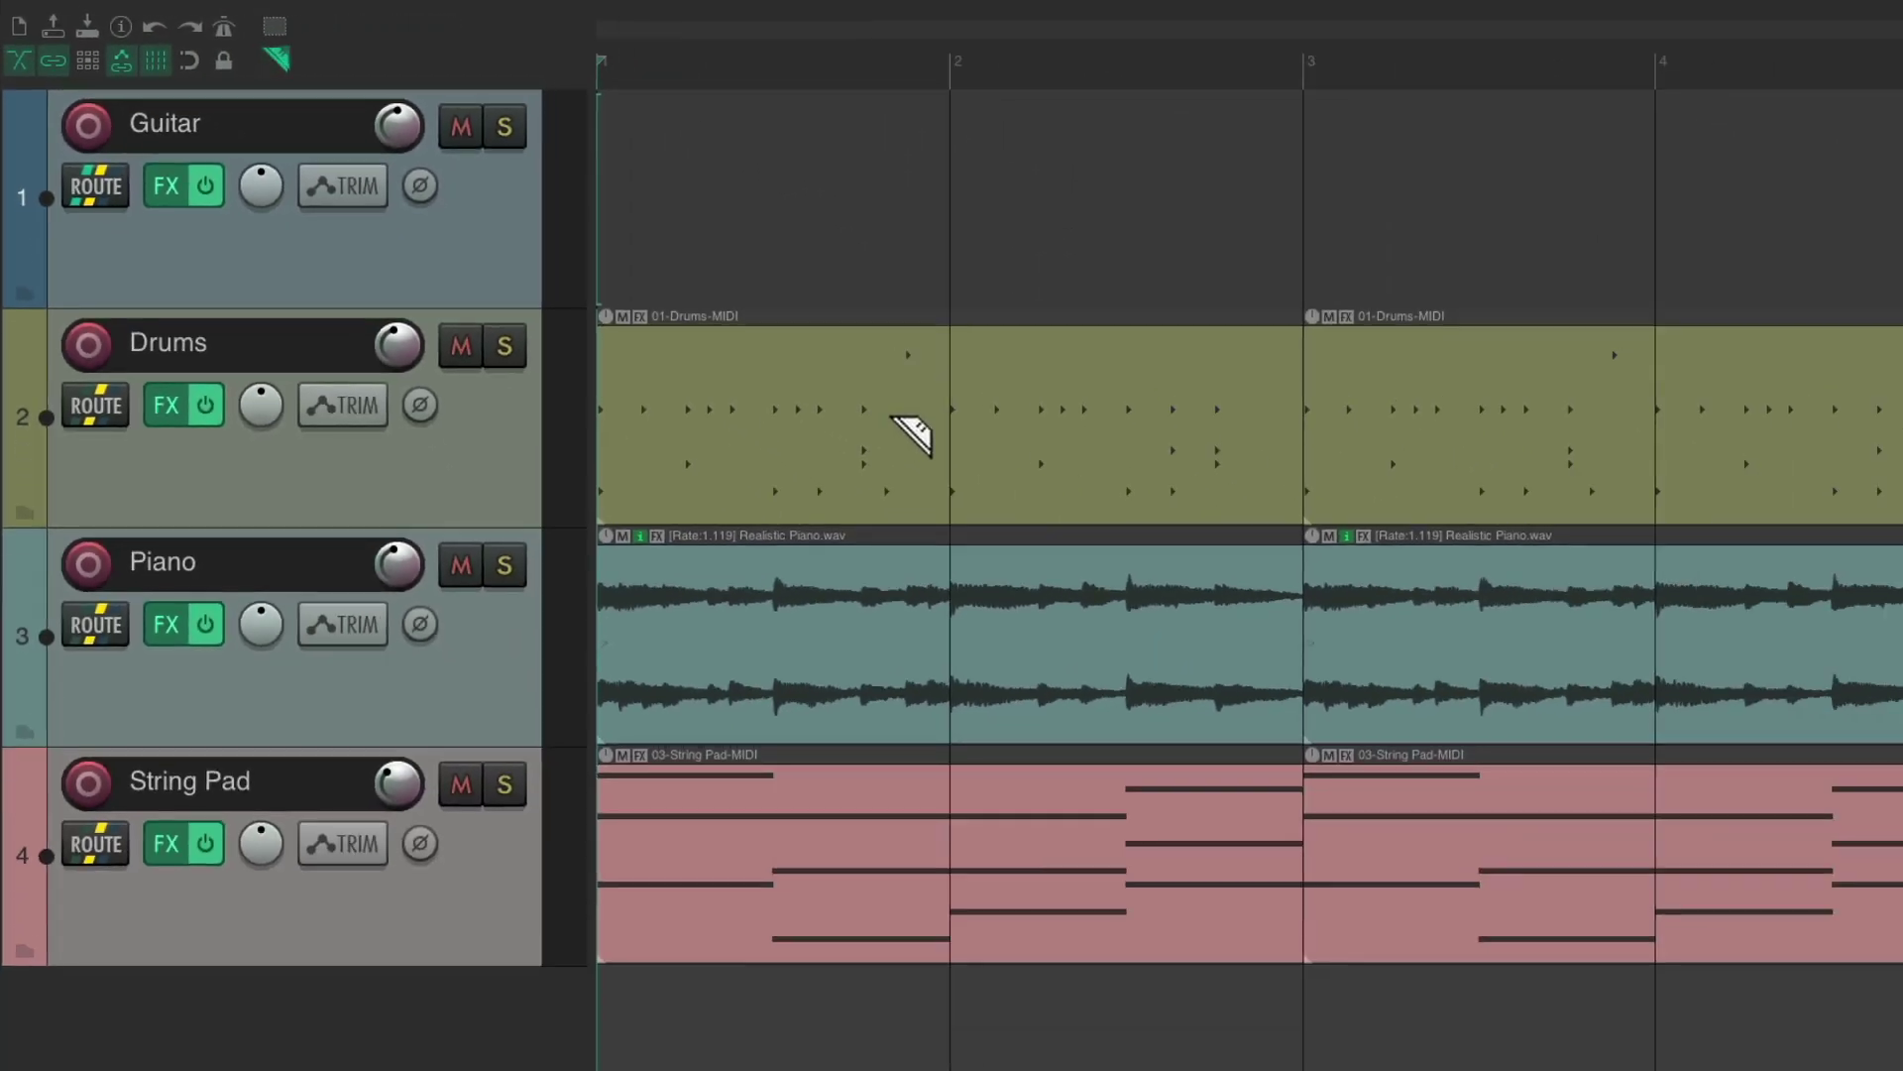
mouse_move(743, 381)
left_mouse_down()
mouse_move(1138, 783)
mouse_move(1150, 760)
mouse_move(1167, 774)
mouse_move(1148, 776)
left_mouse_up()
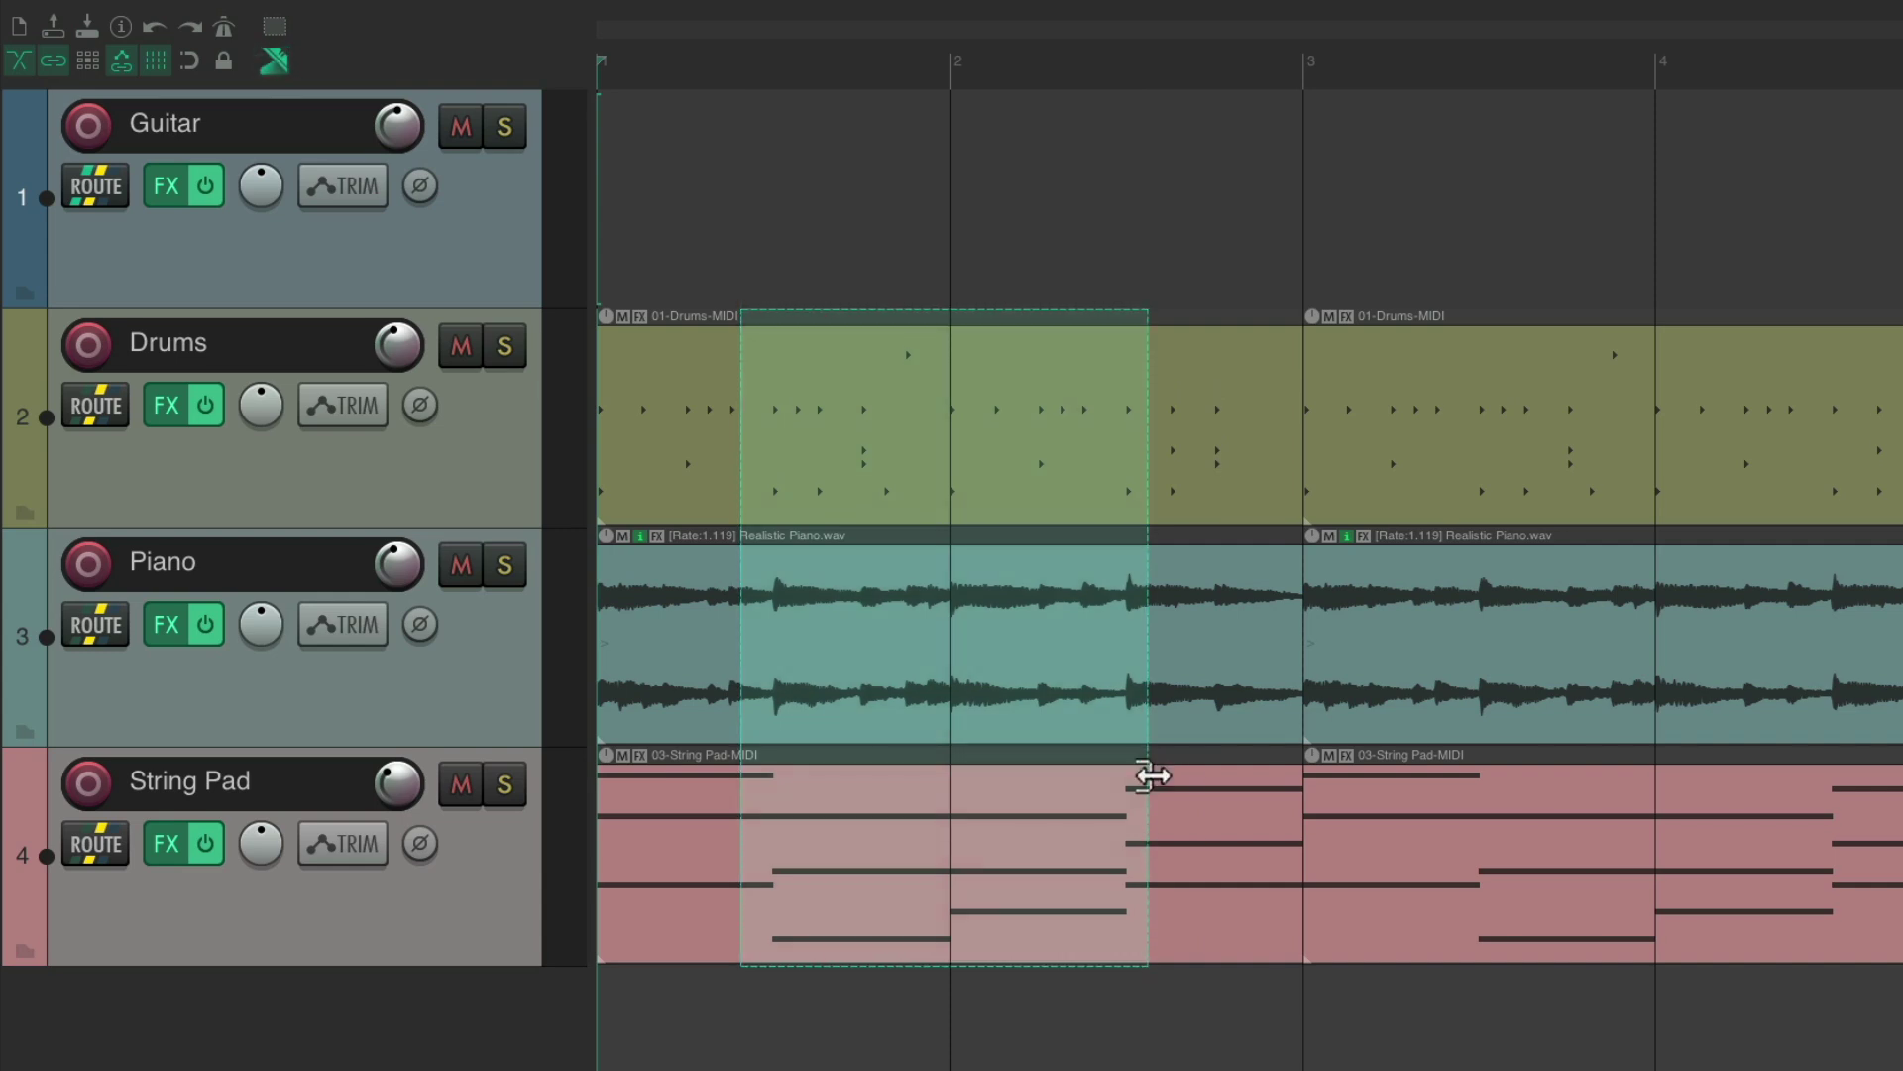
left_click(1180, 790)
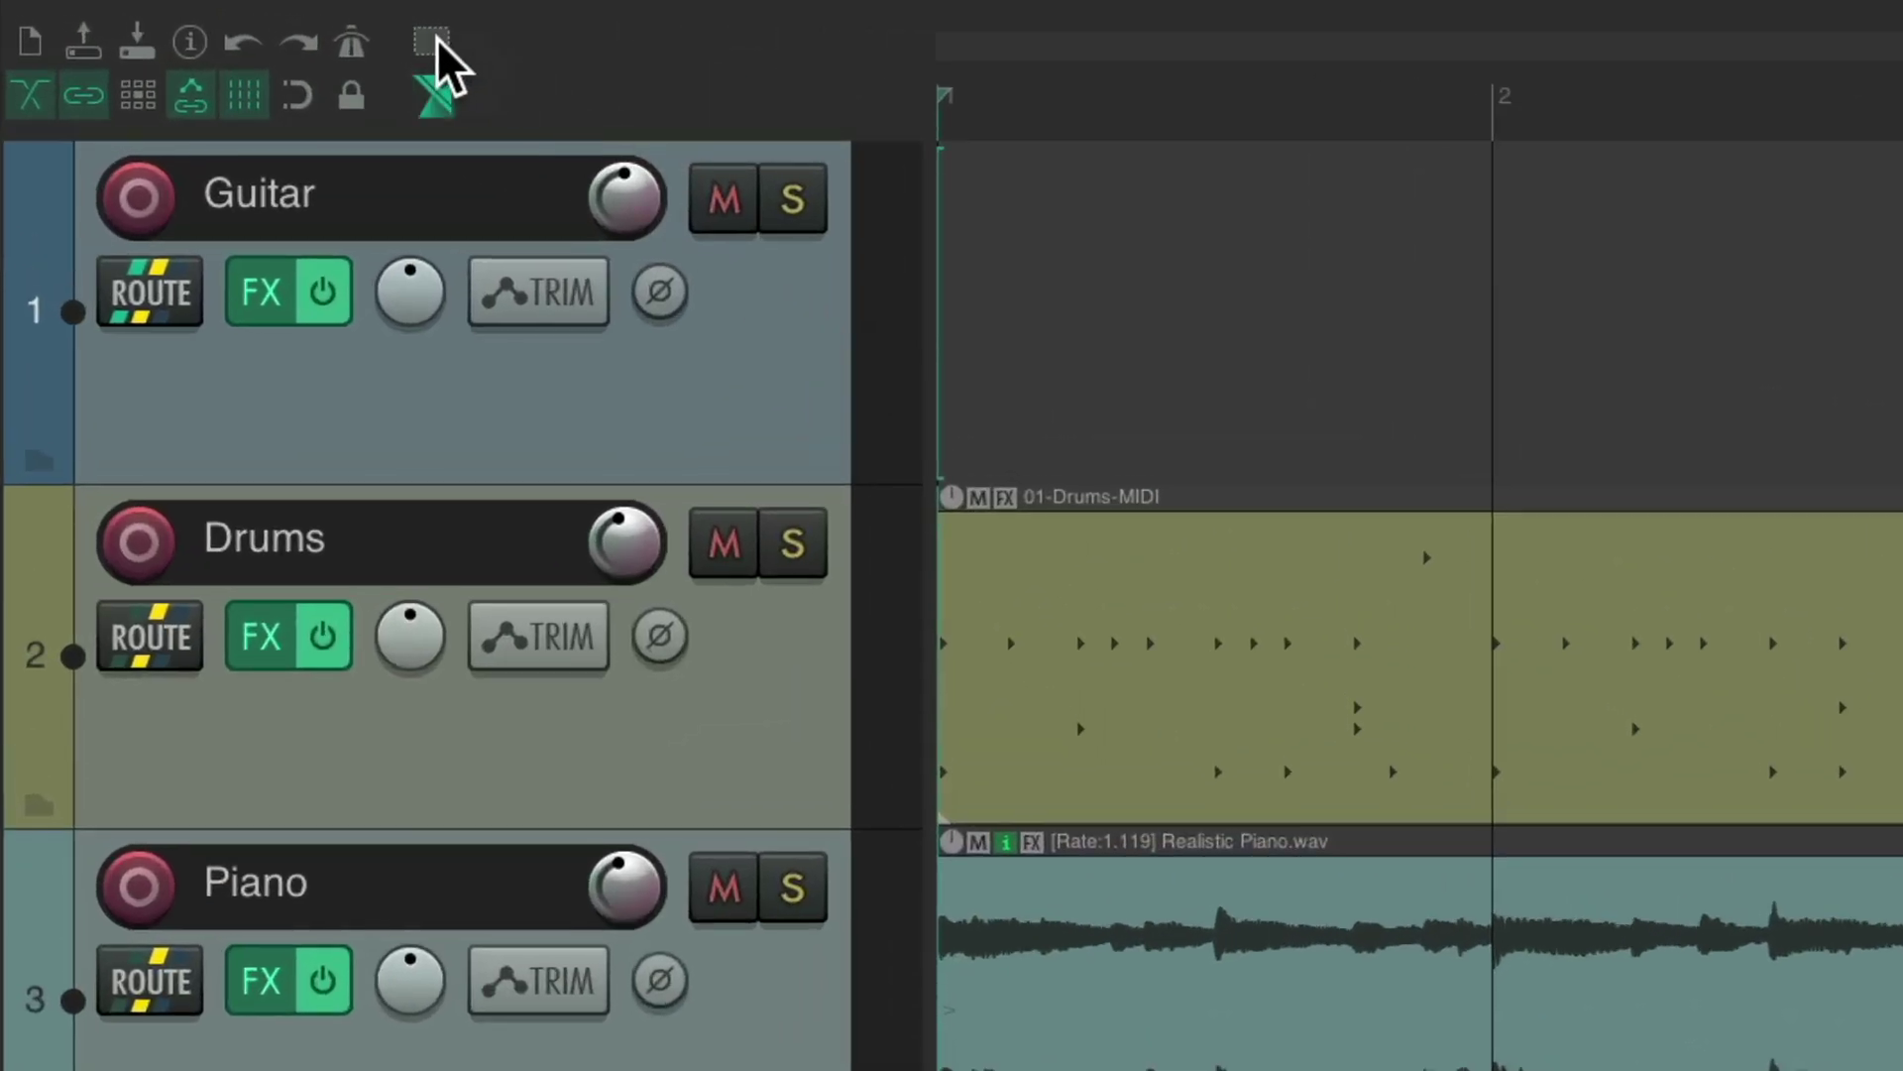
left_click(432, 94)
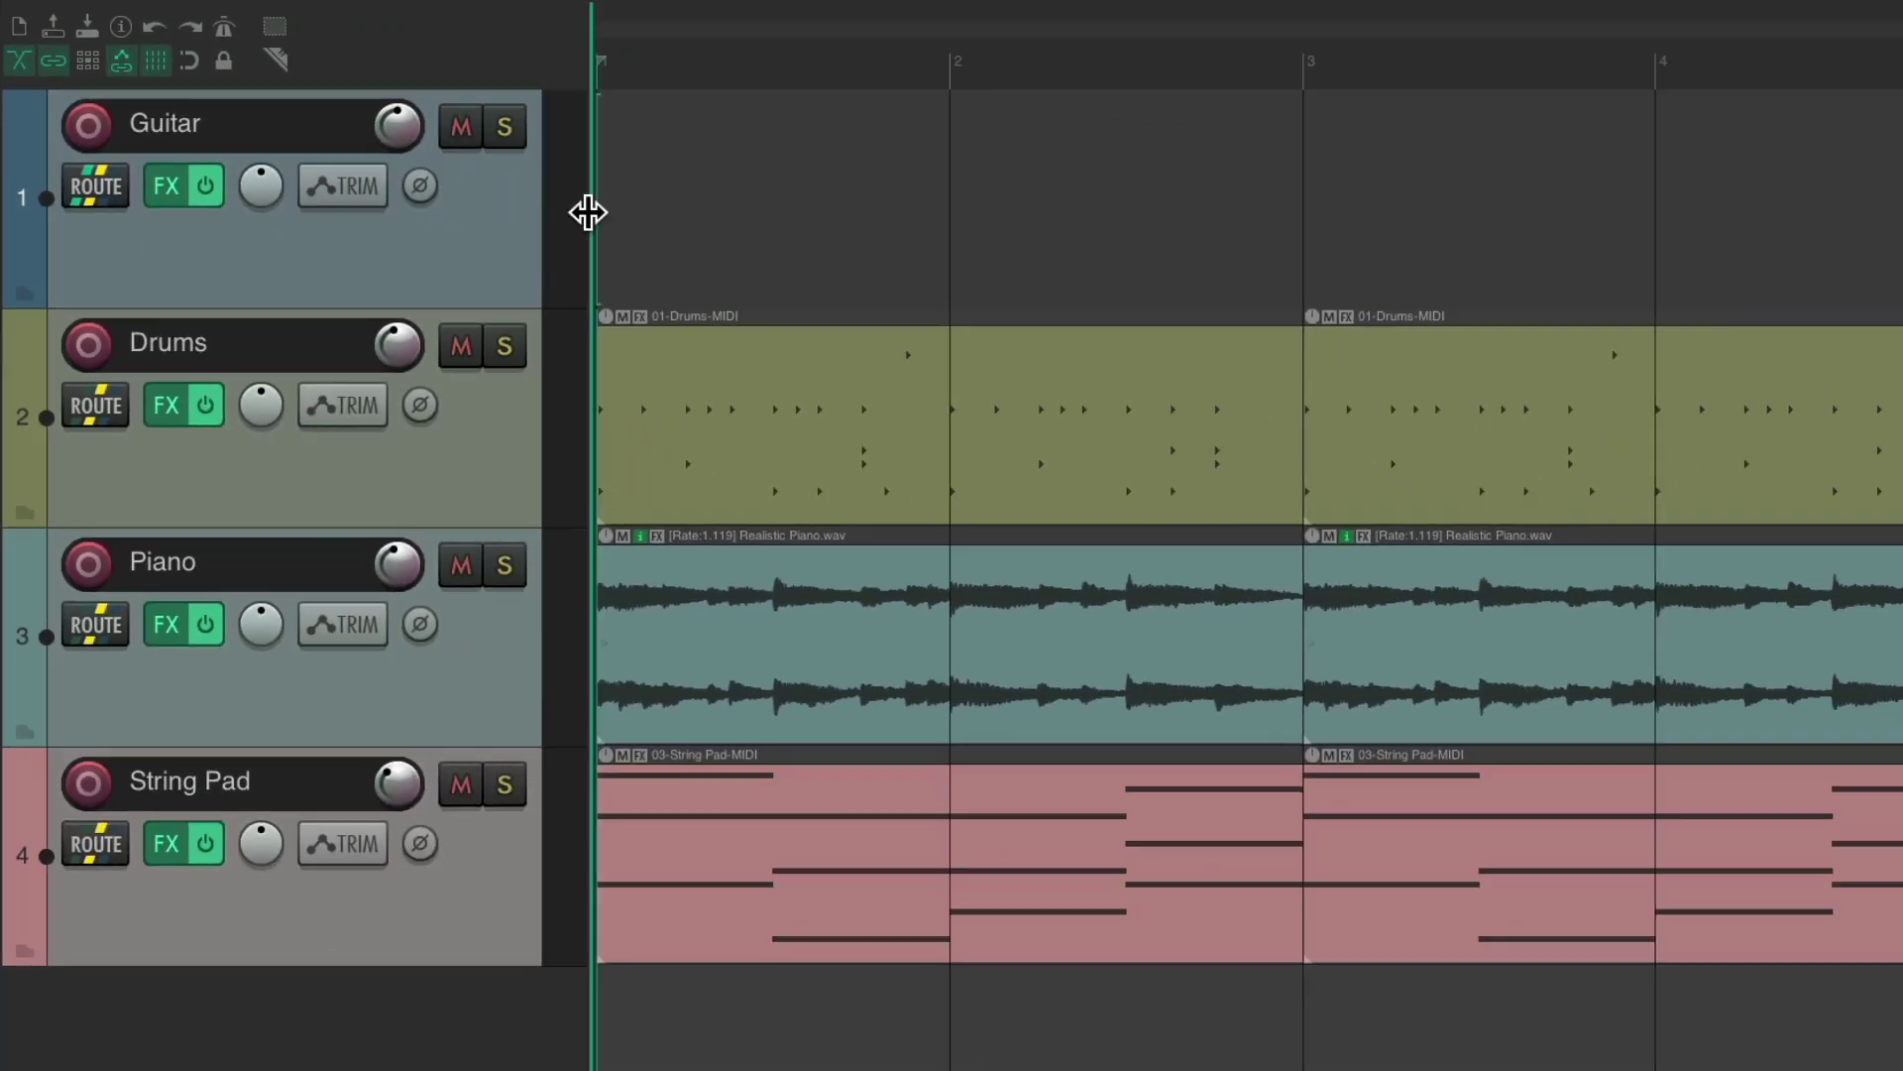
left_click_drag(588, 213, 653, 218)
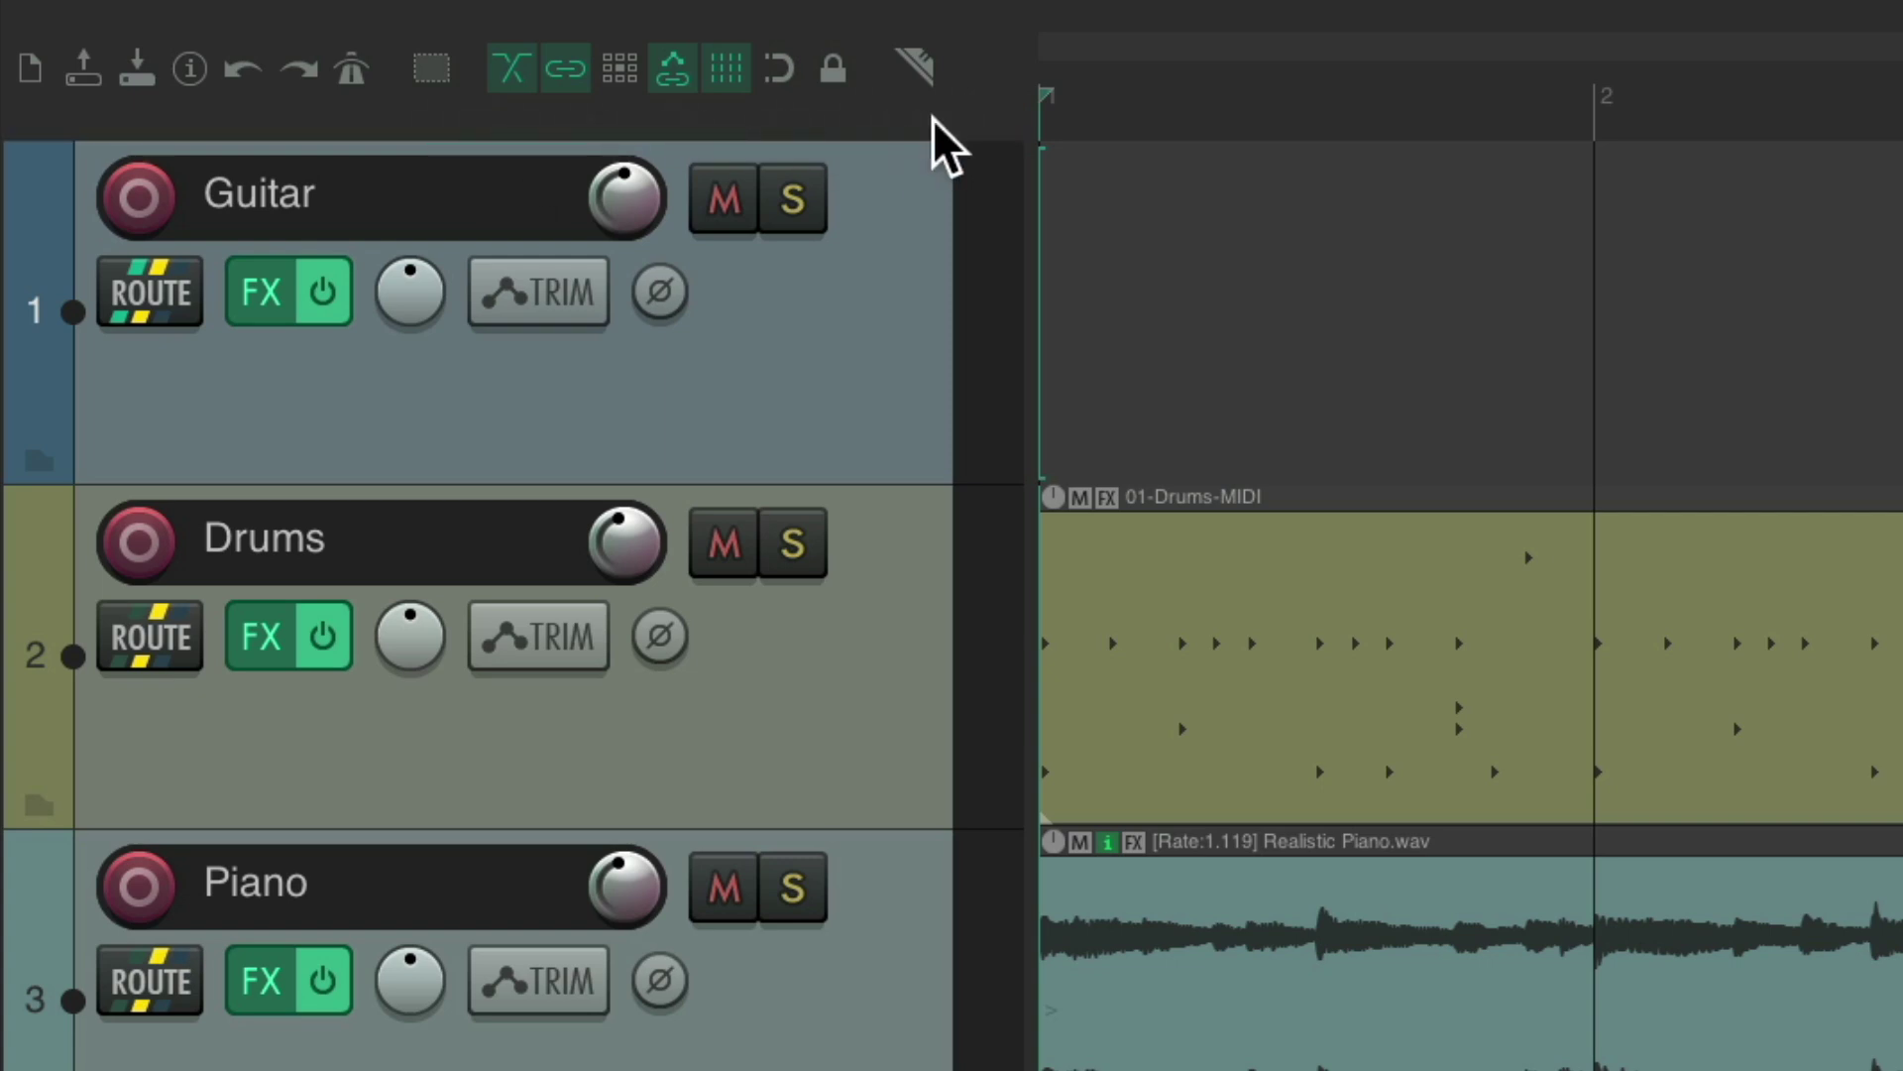
Move Marquee selection directly above Razor editing in the main toolbar and delete the redundant separator
right_click(975, 117)
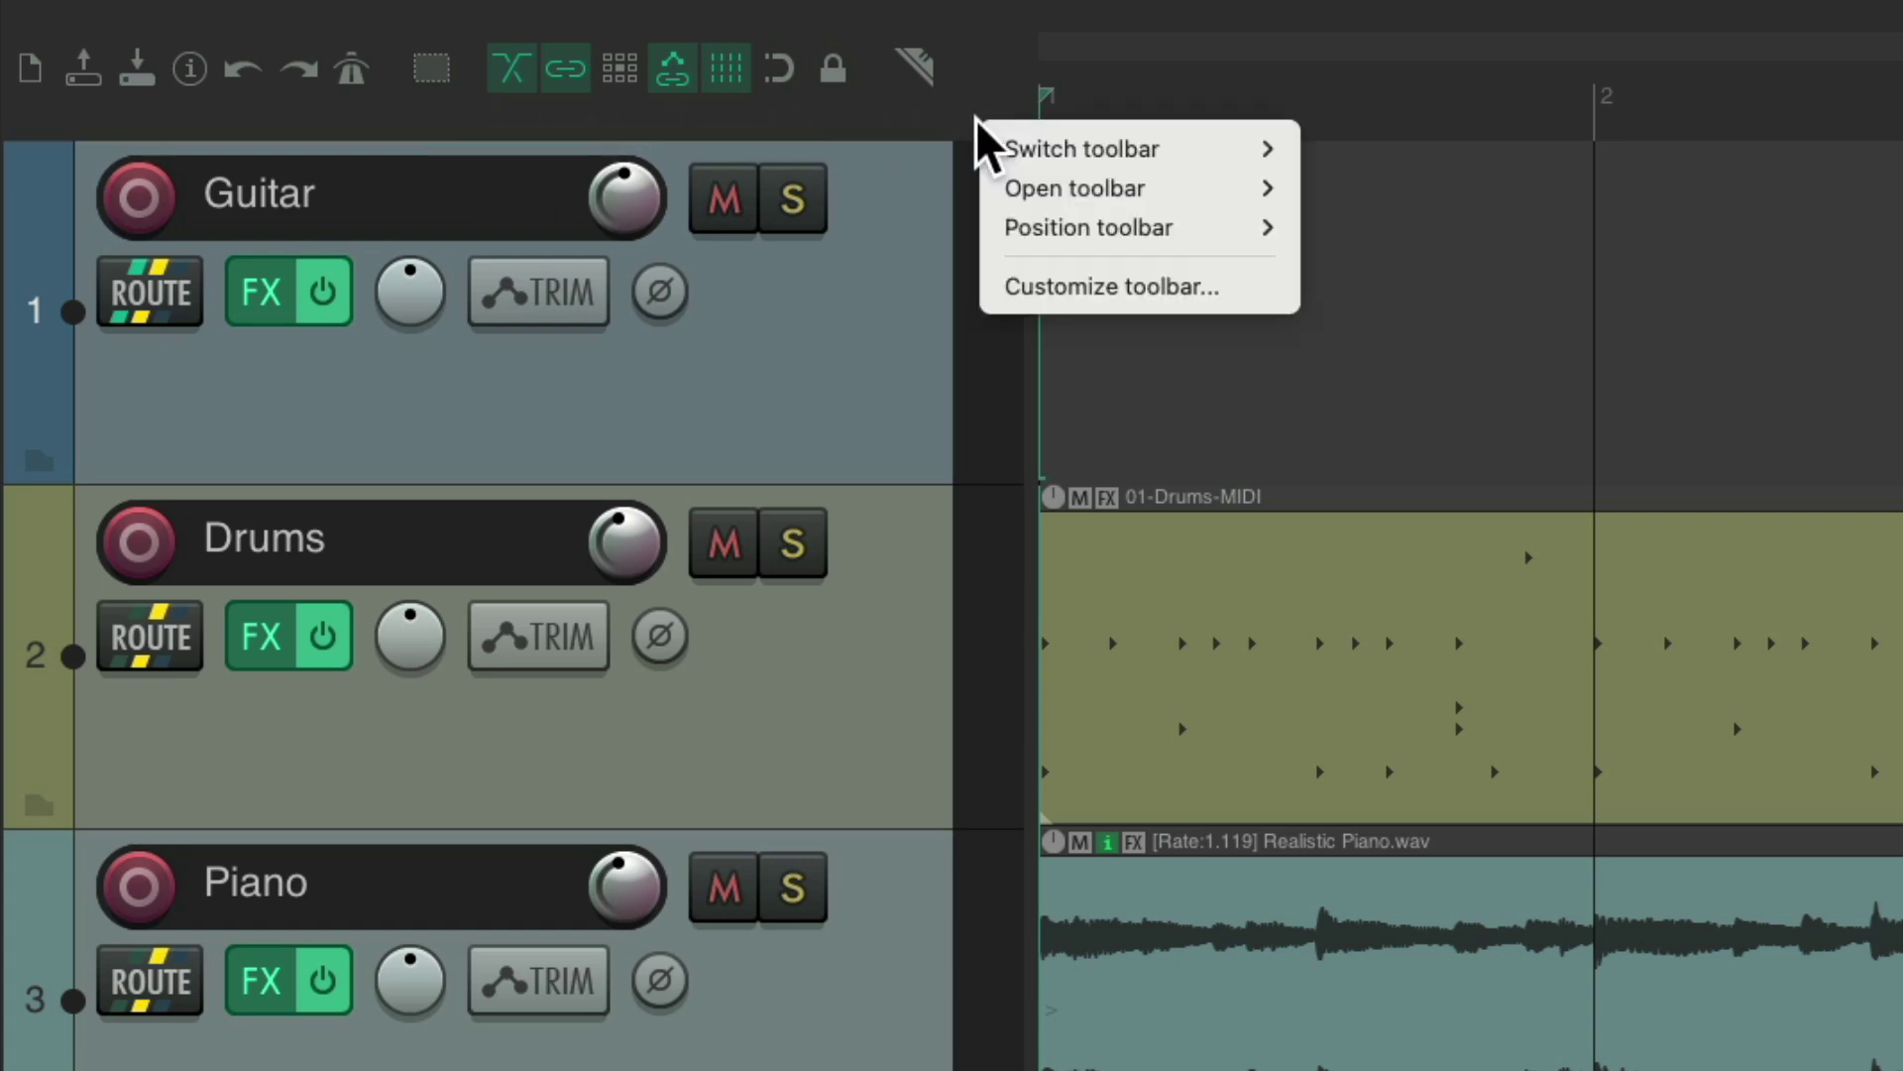
left_click(1104, 287)
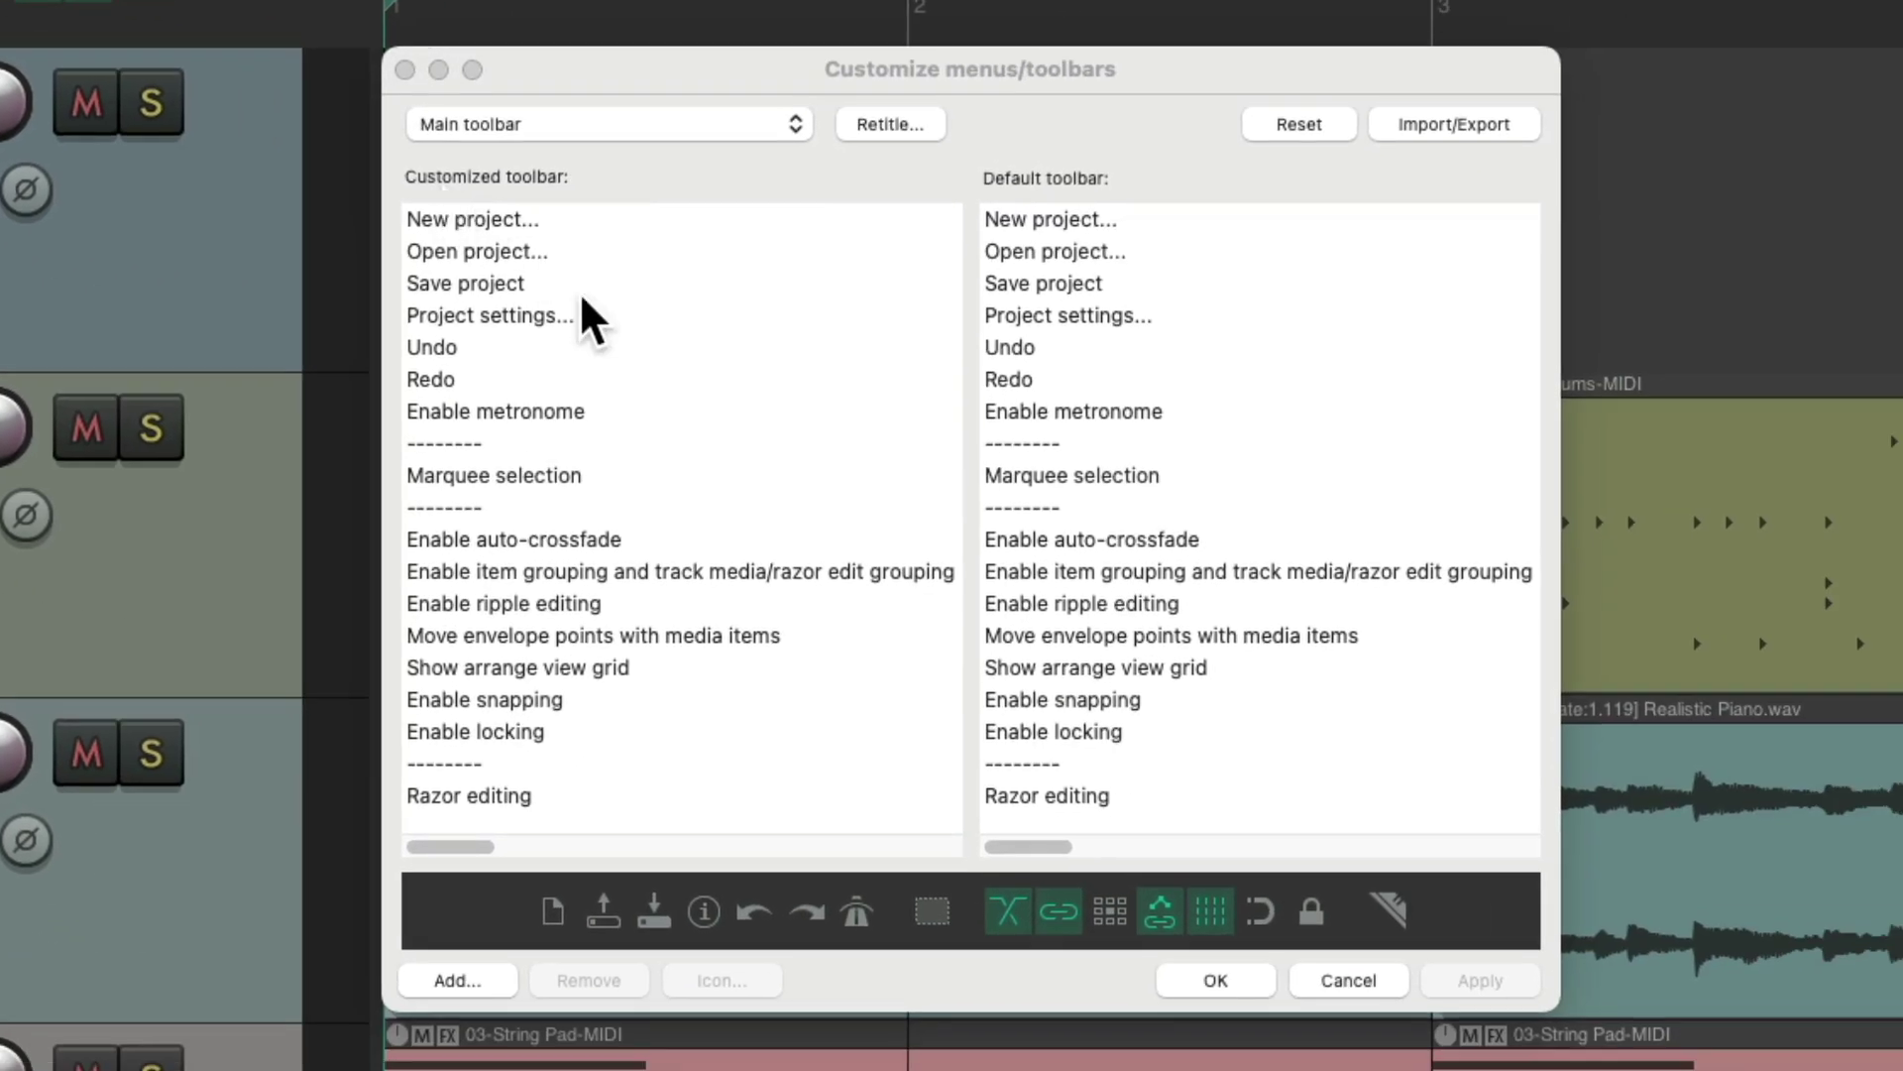
left_click(664, 478)
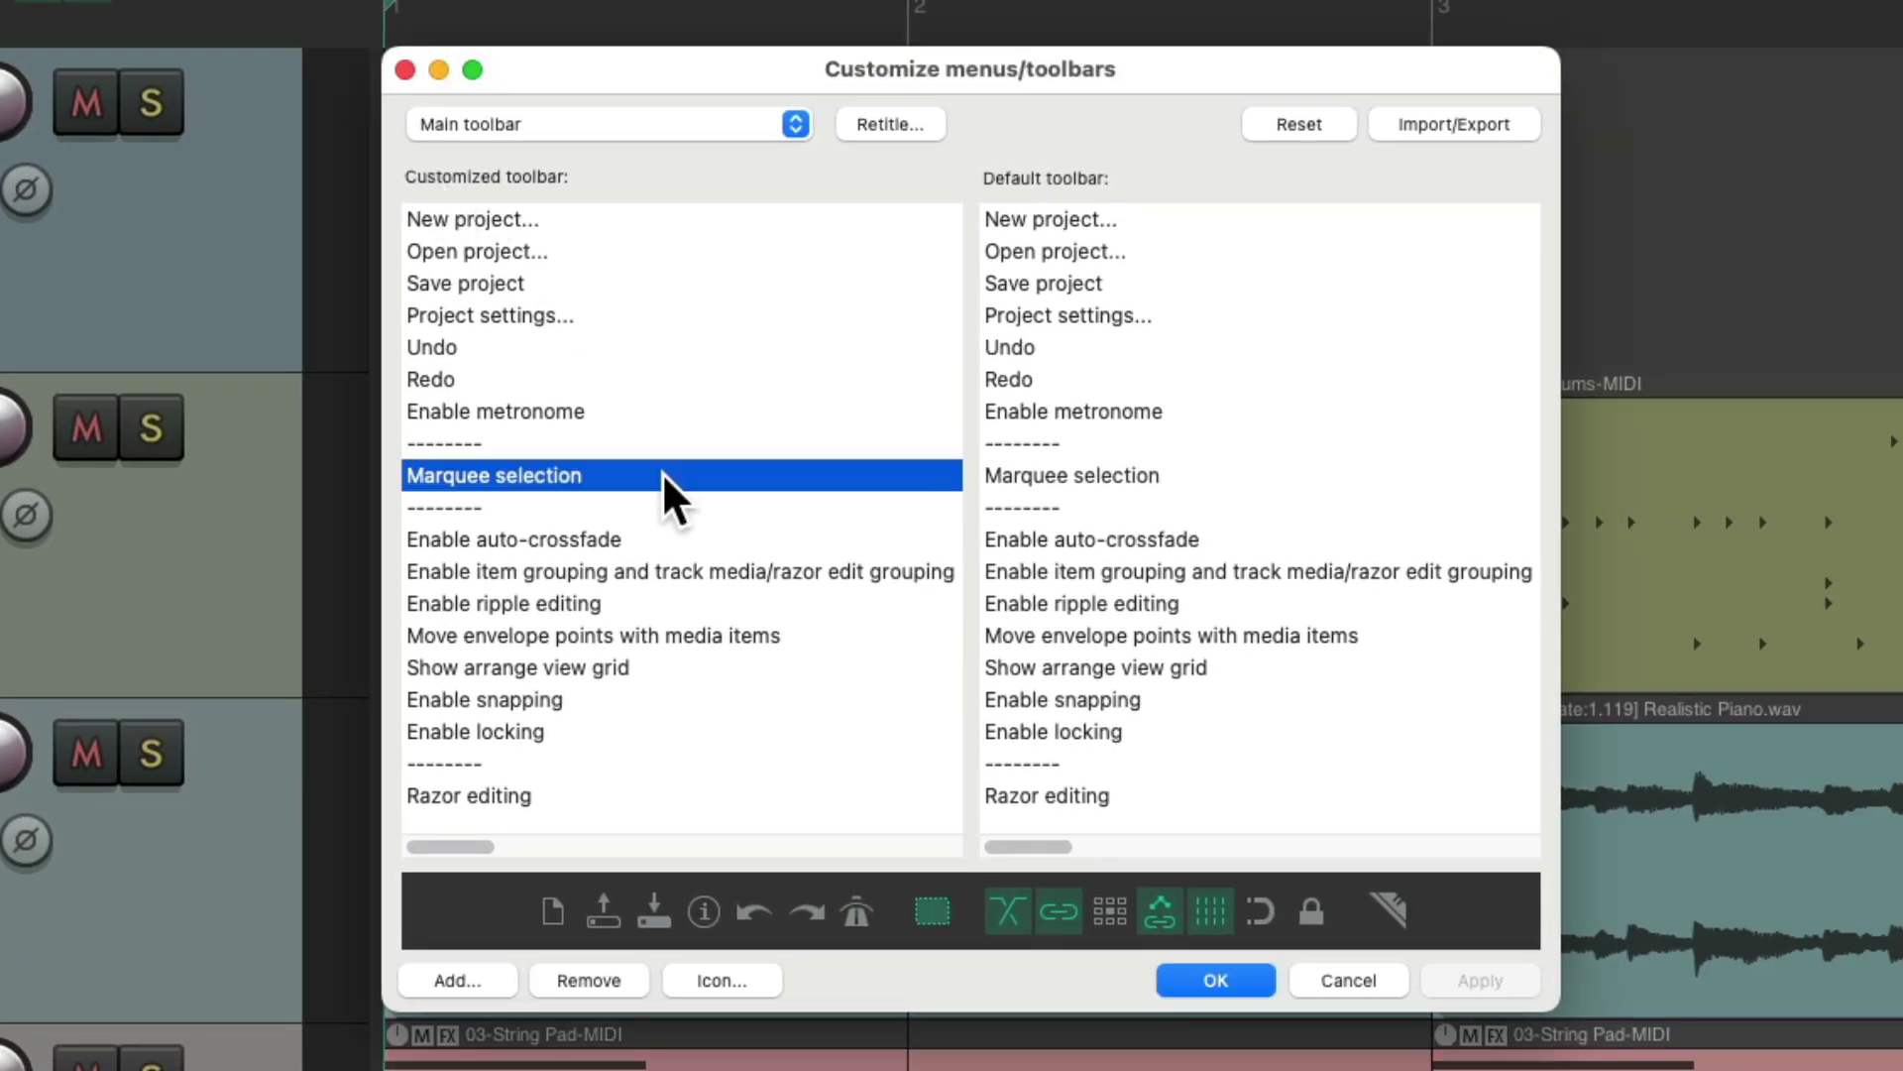
left_click(626, 798)
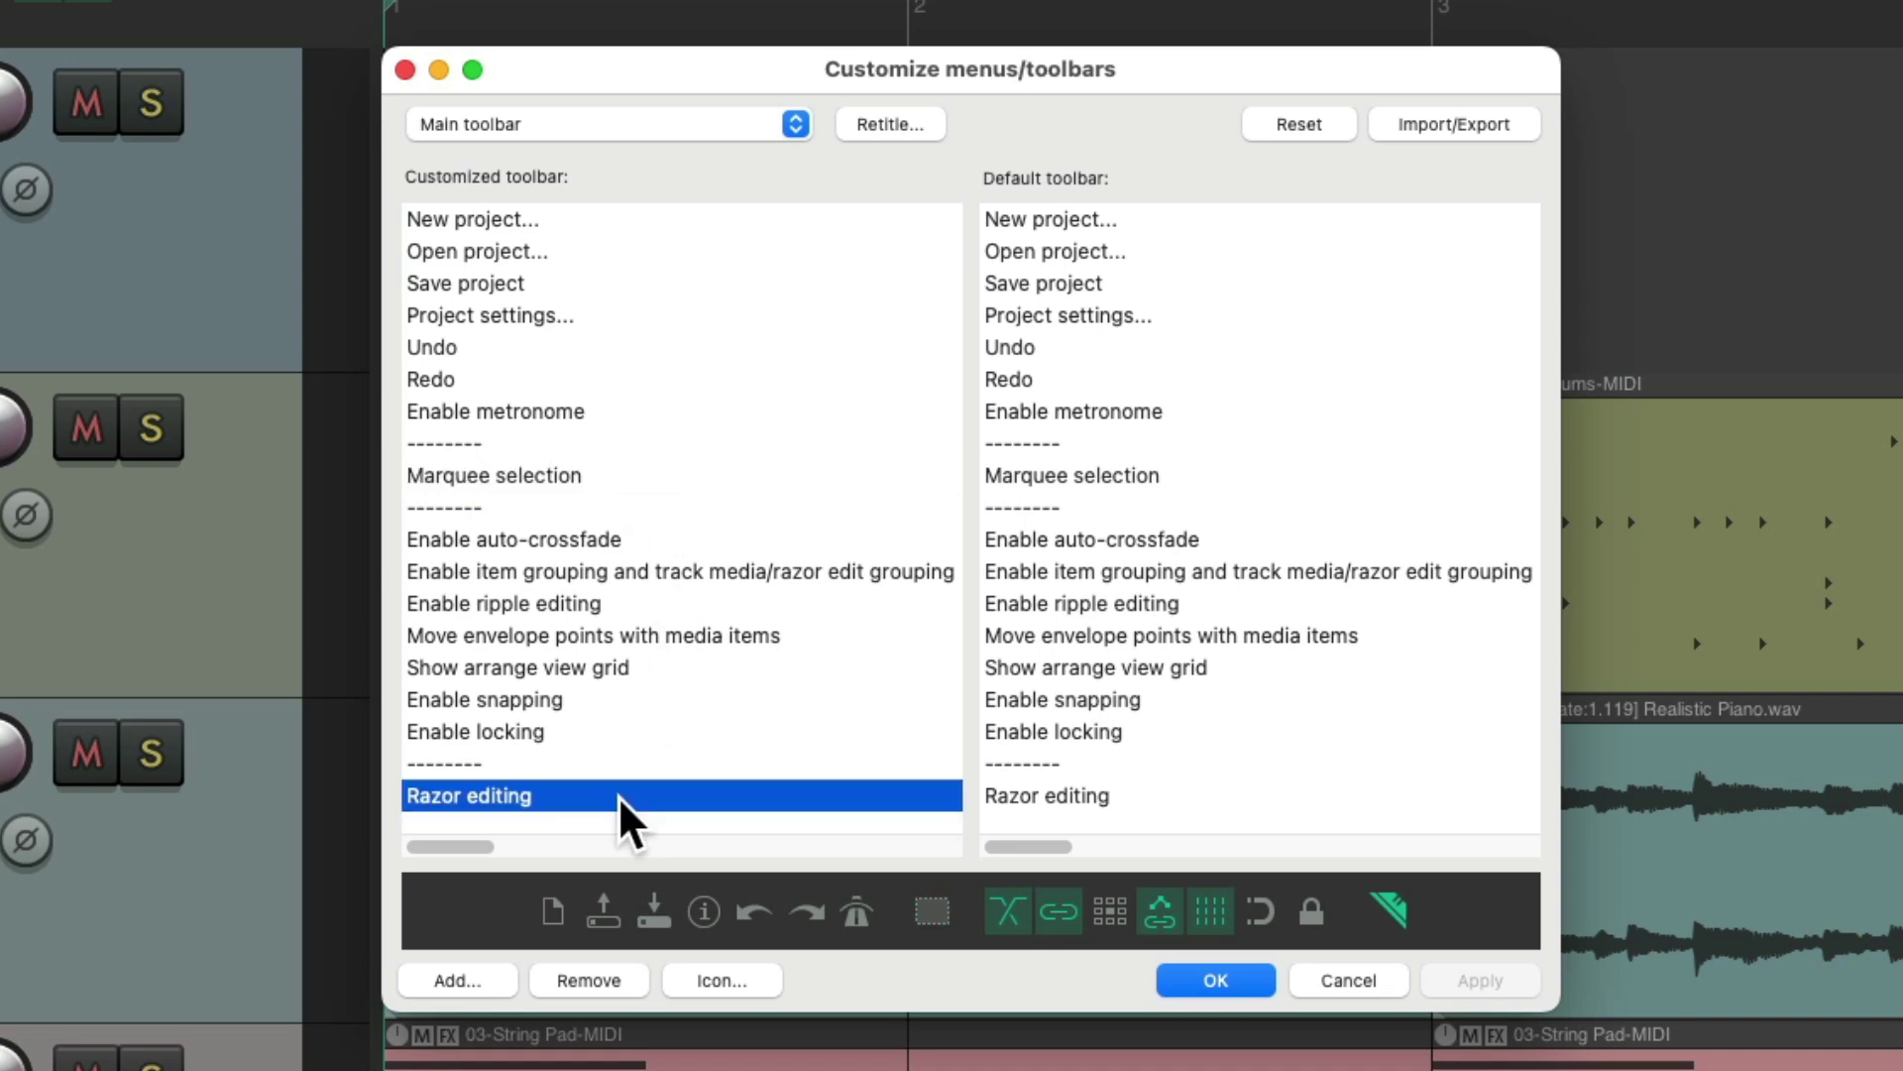
left_click_drag(626, 486, 634, 778)
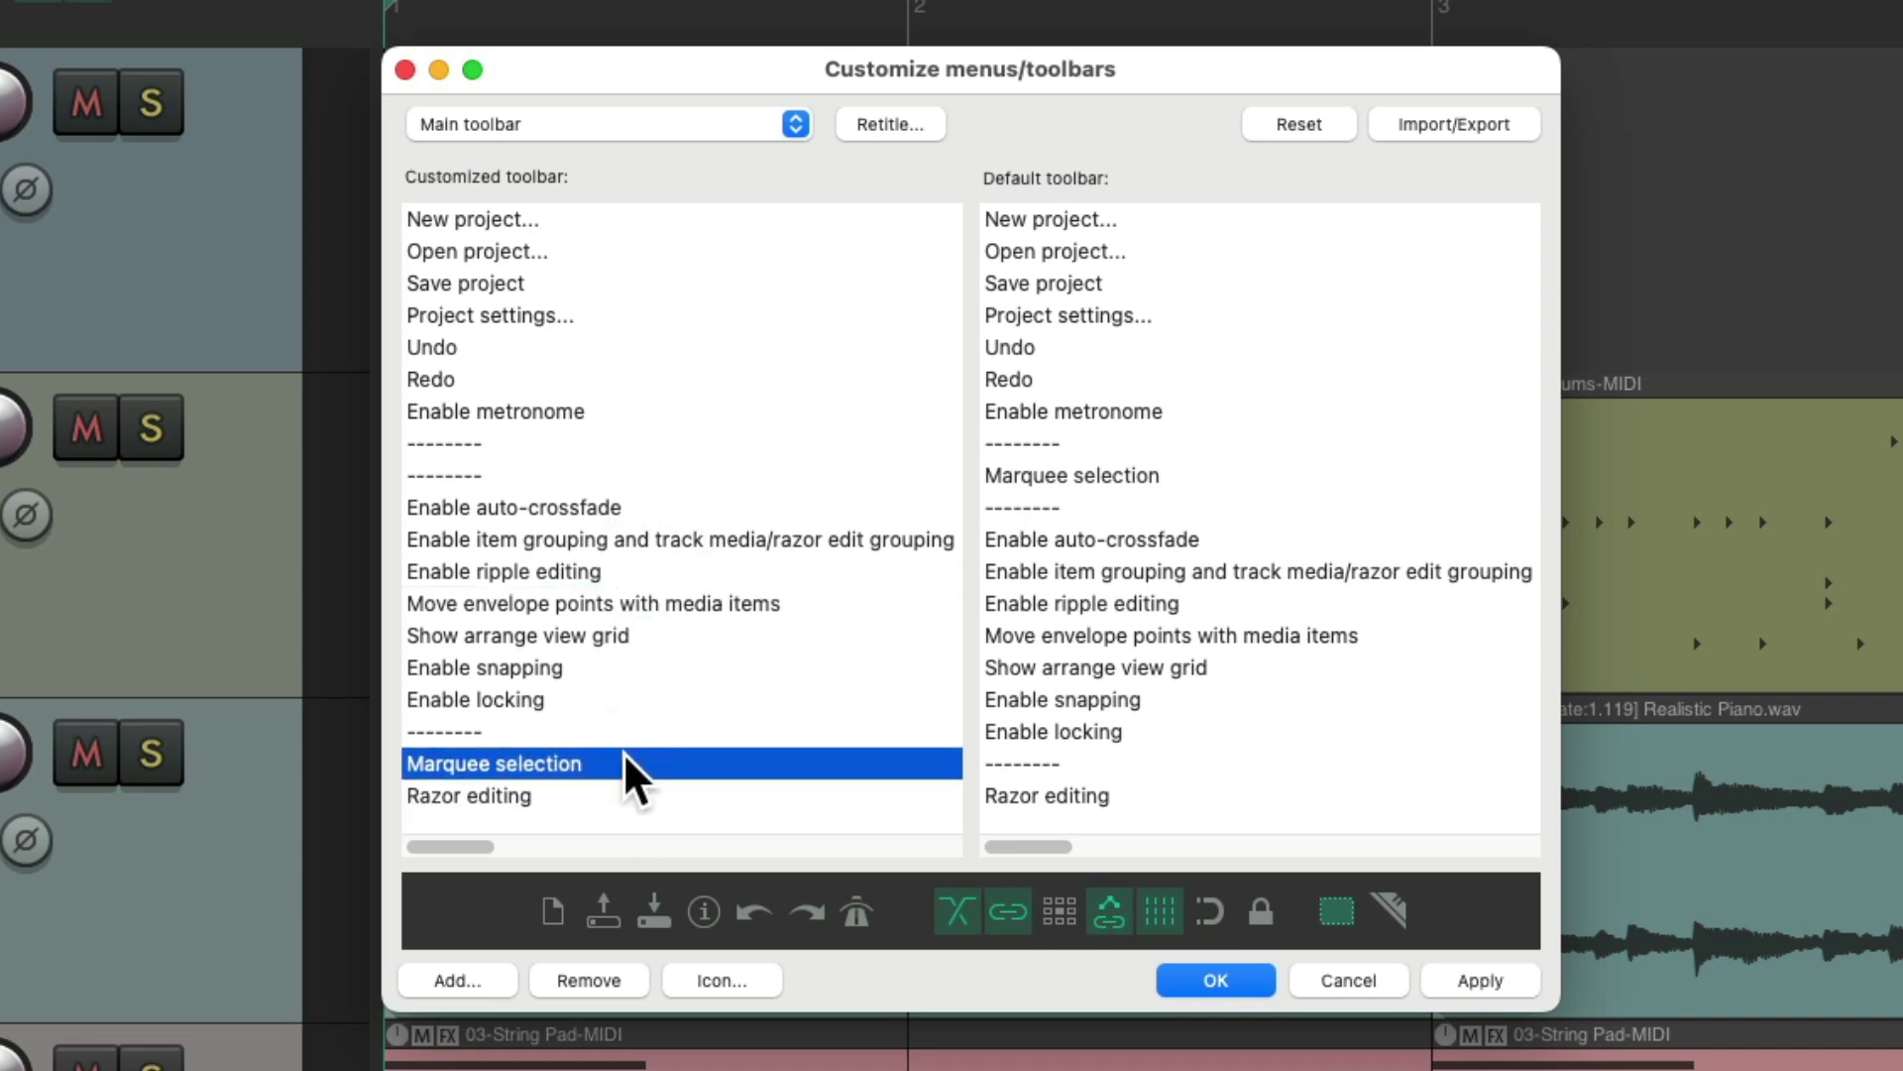
left_click(568, 478)
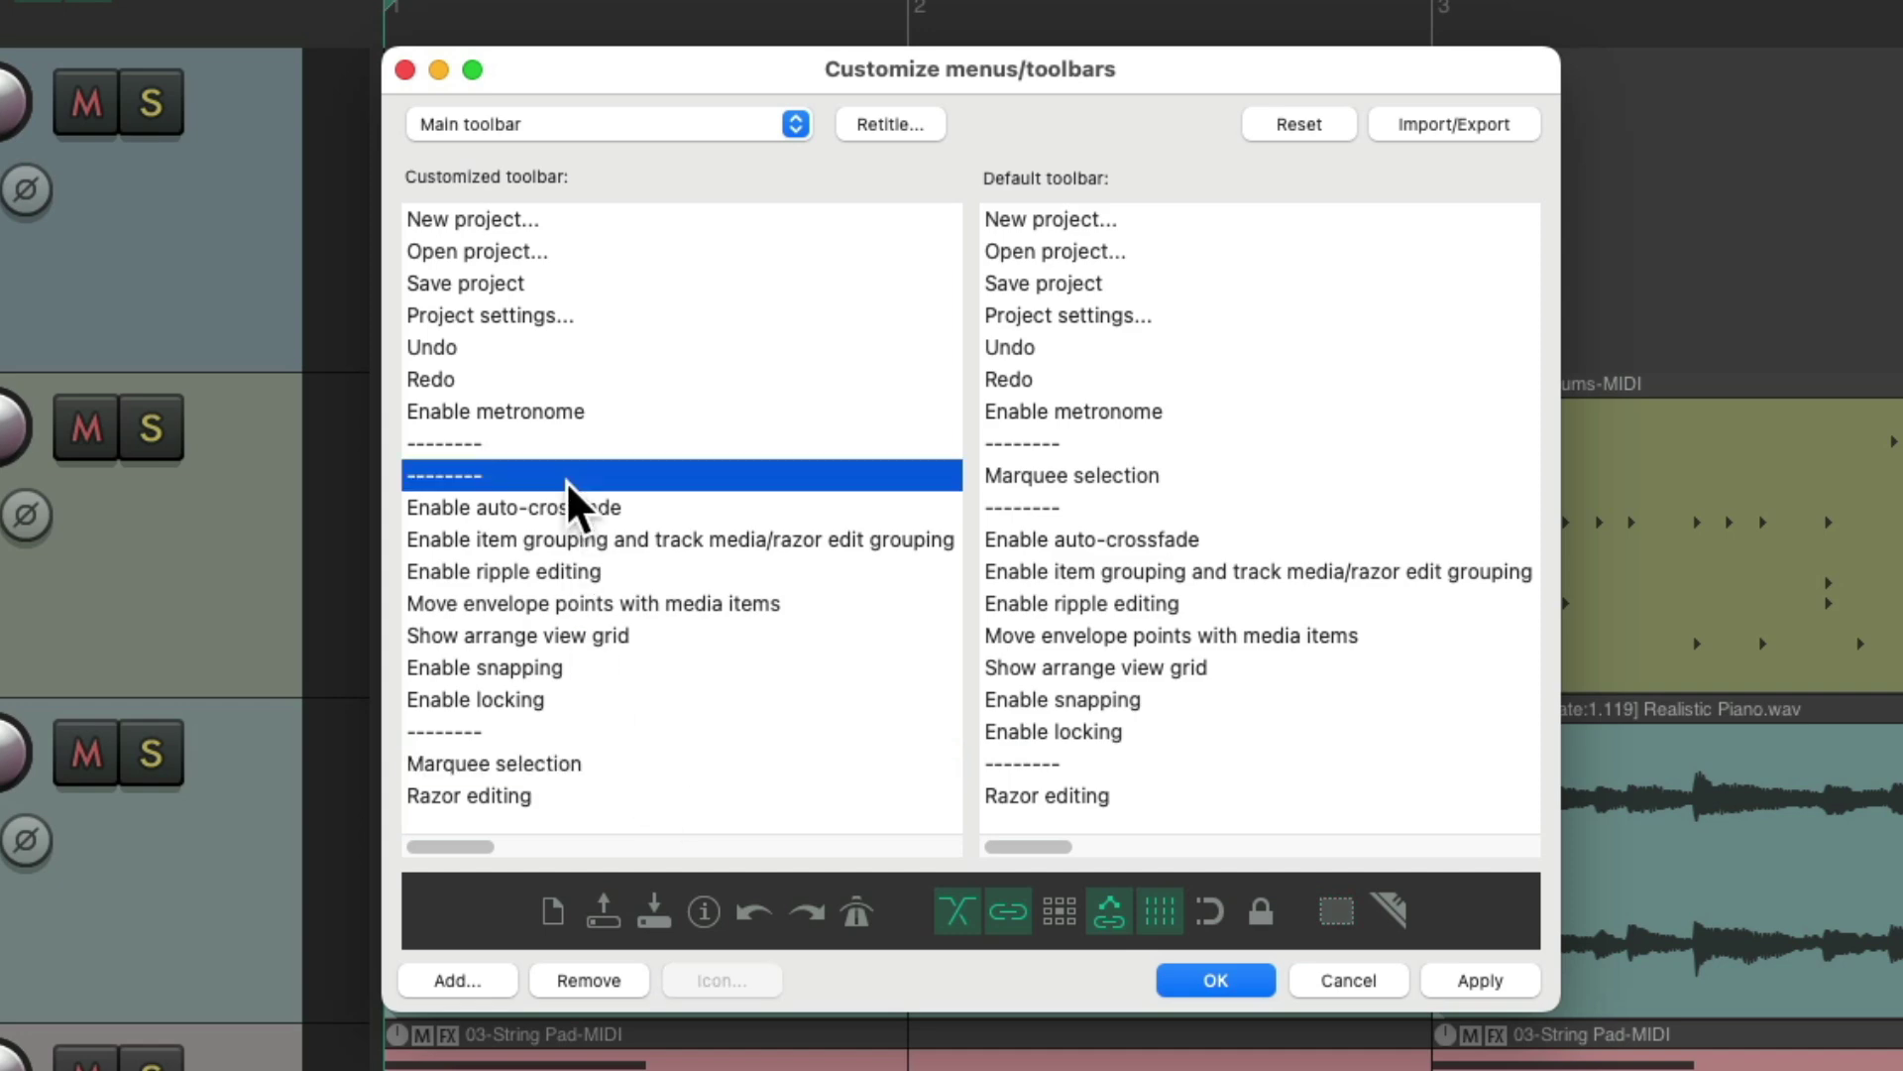
left_click(617, 979)
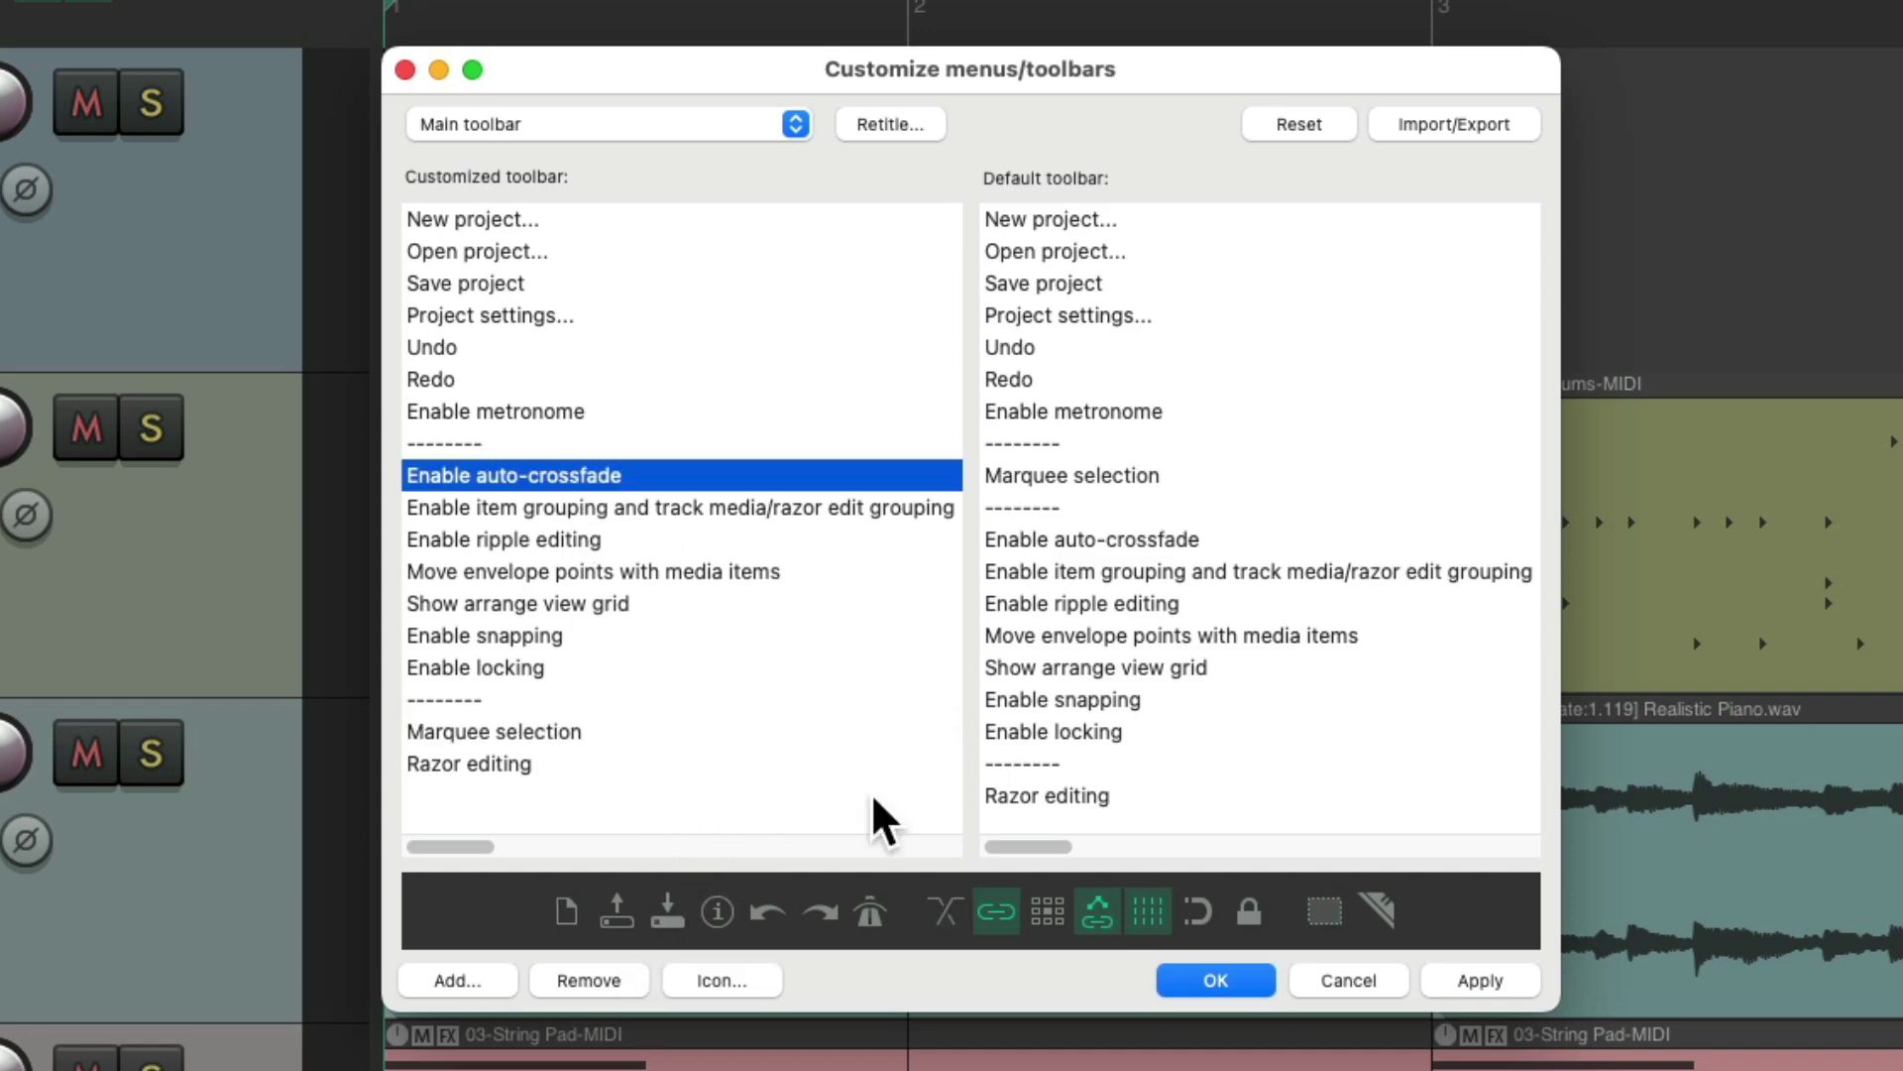
left_click(1229, 983)
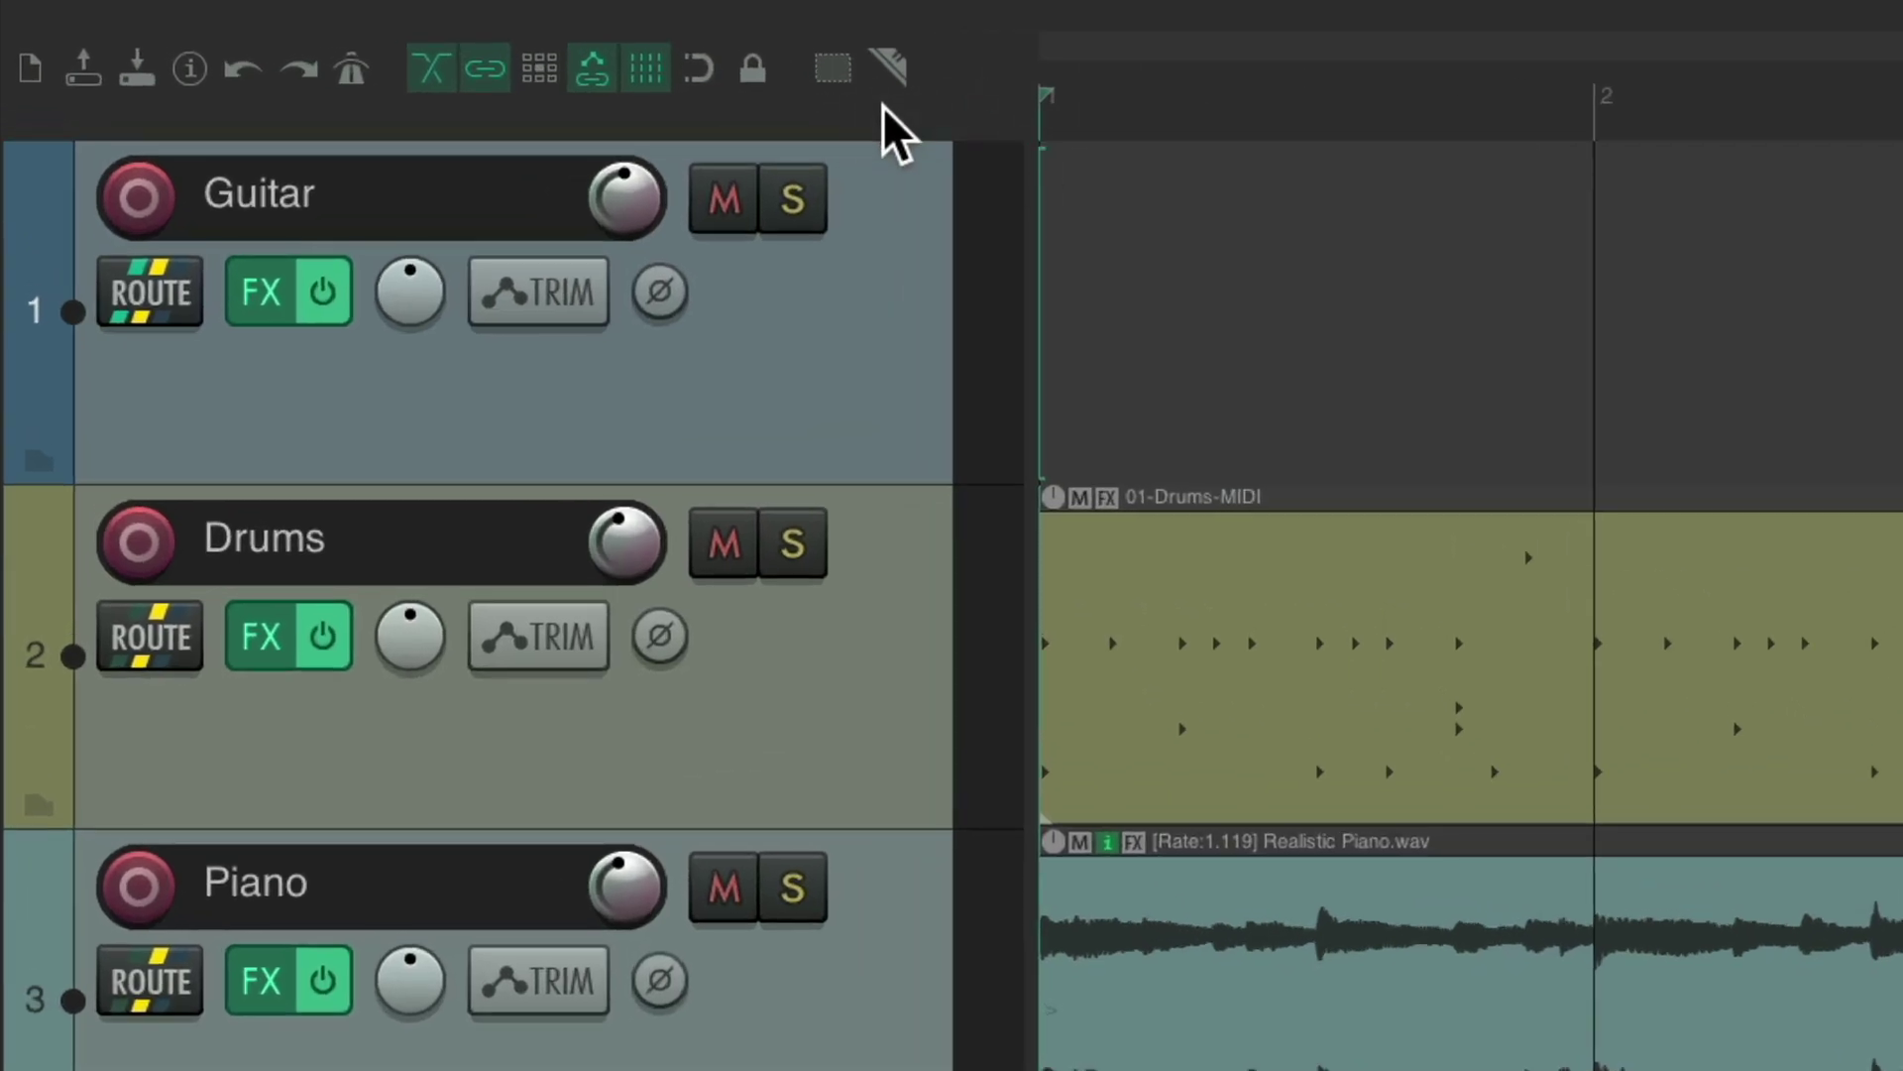
Try the relocated marquee and razor tools on the Drums and Piano items, then switch razor off
left_click(835, 77)
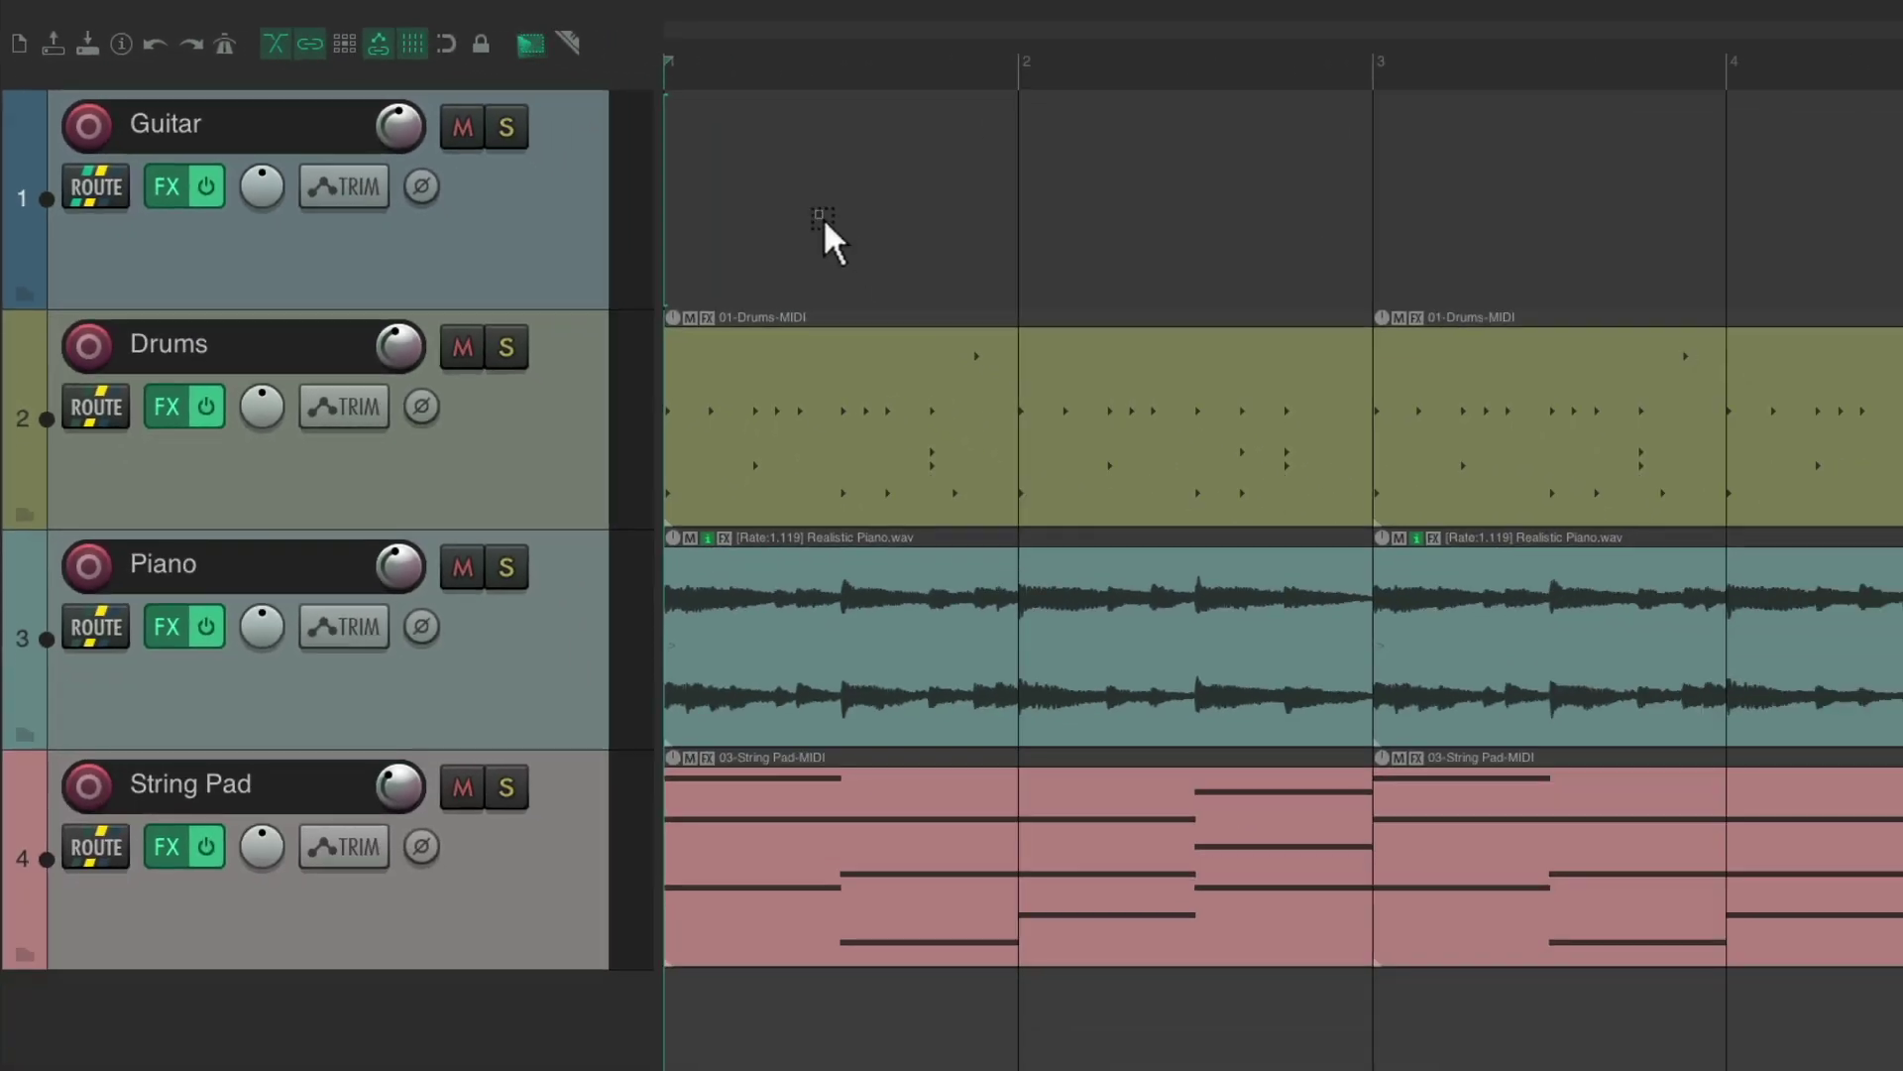
left_click_drag(817, 210, 1321, 682)
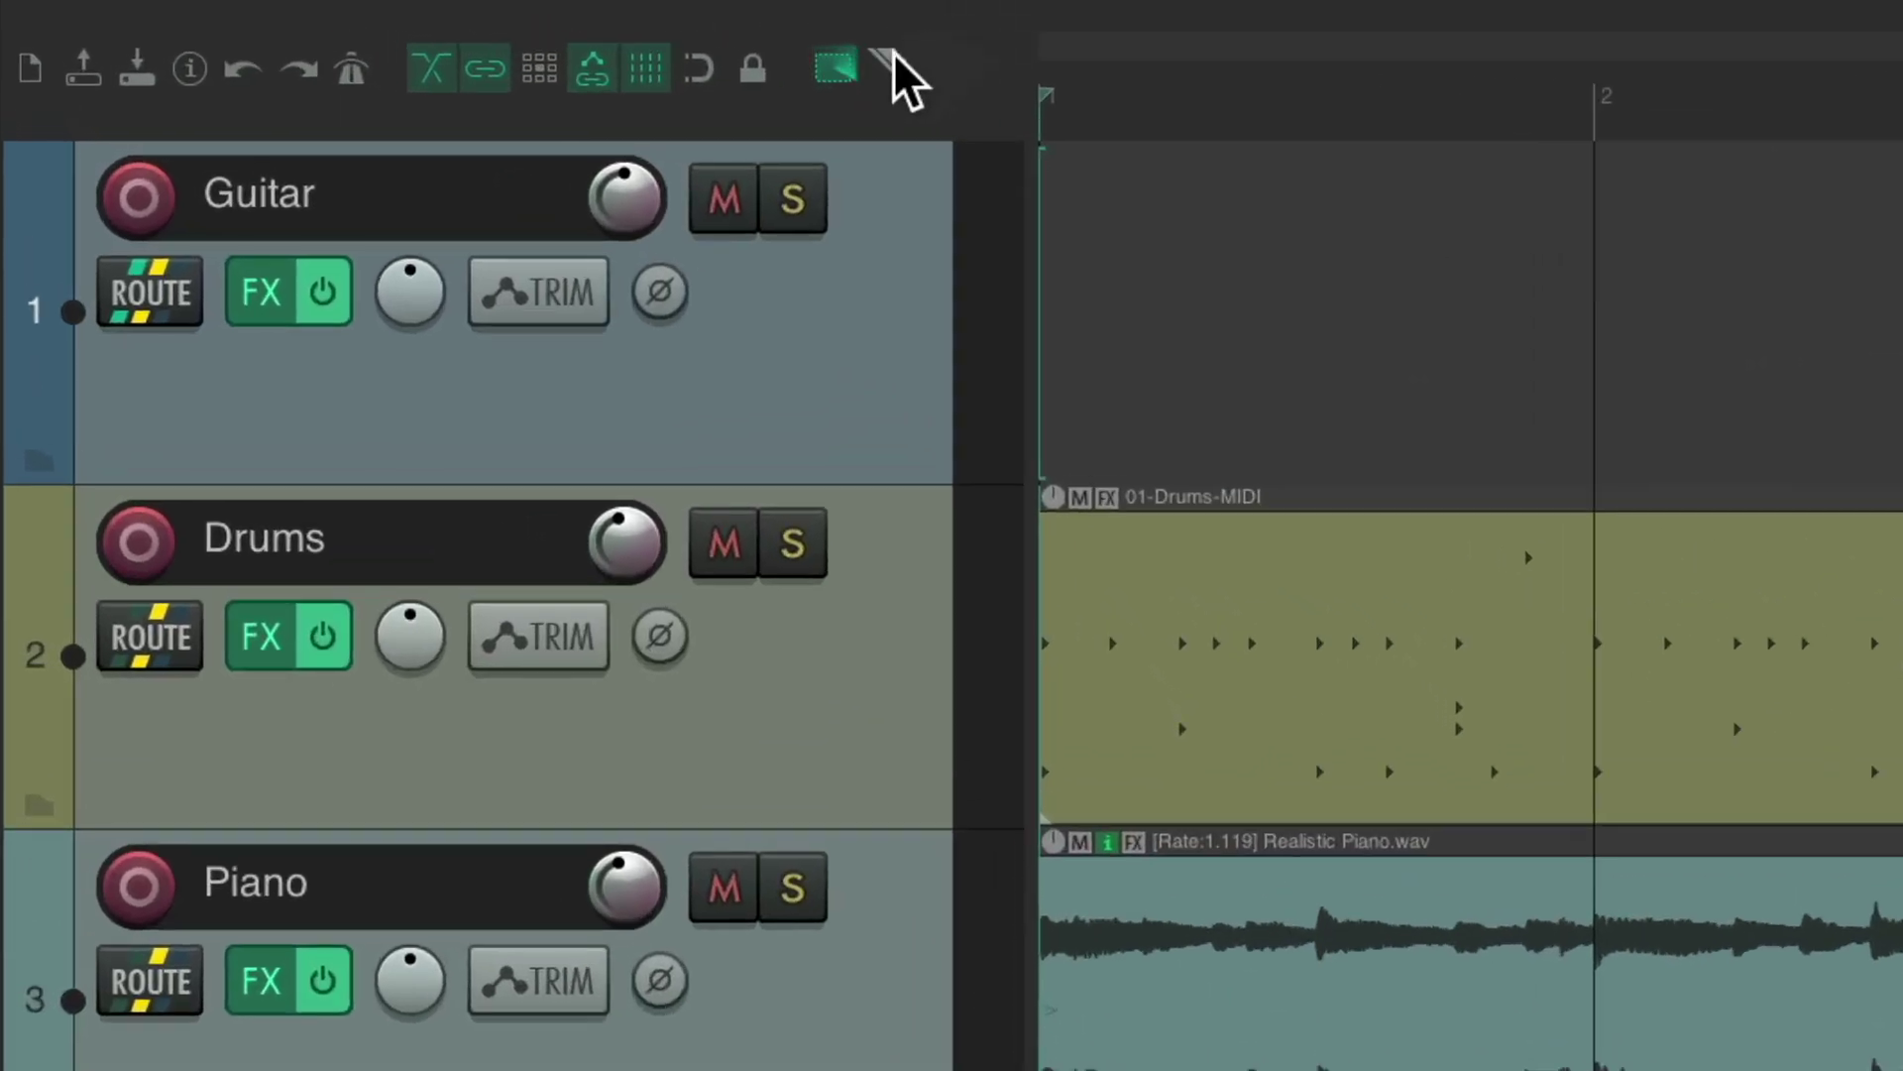
left_click(882, 67)
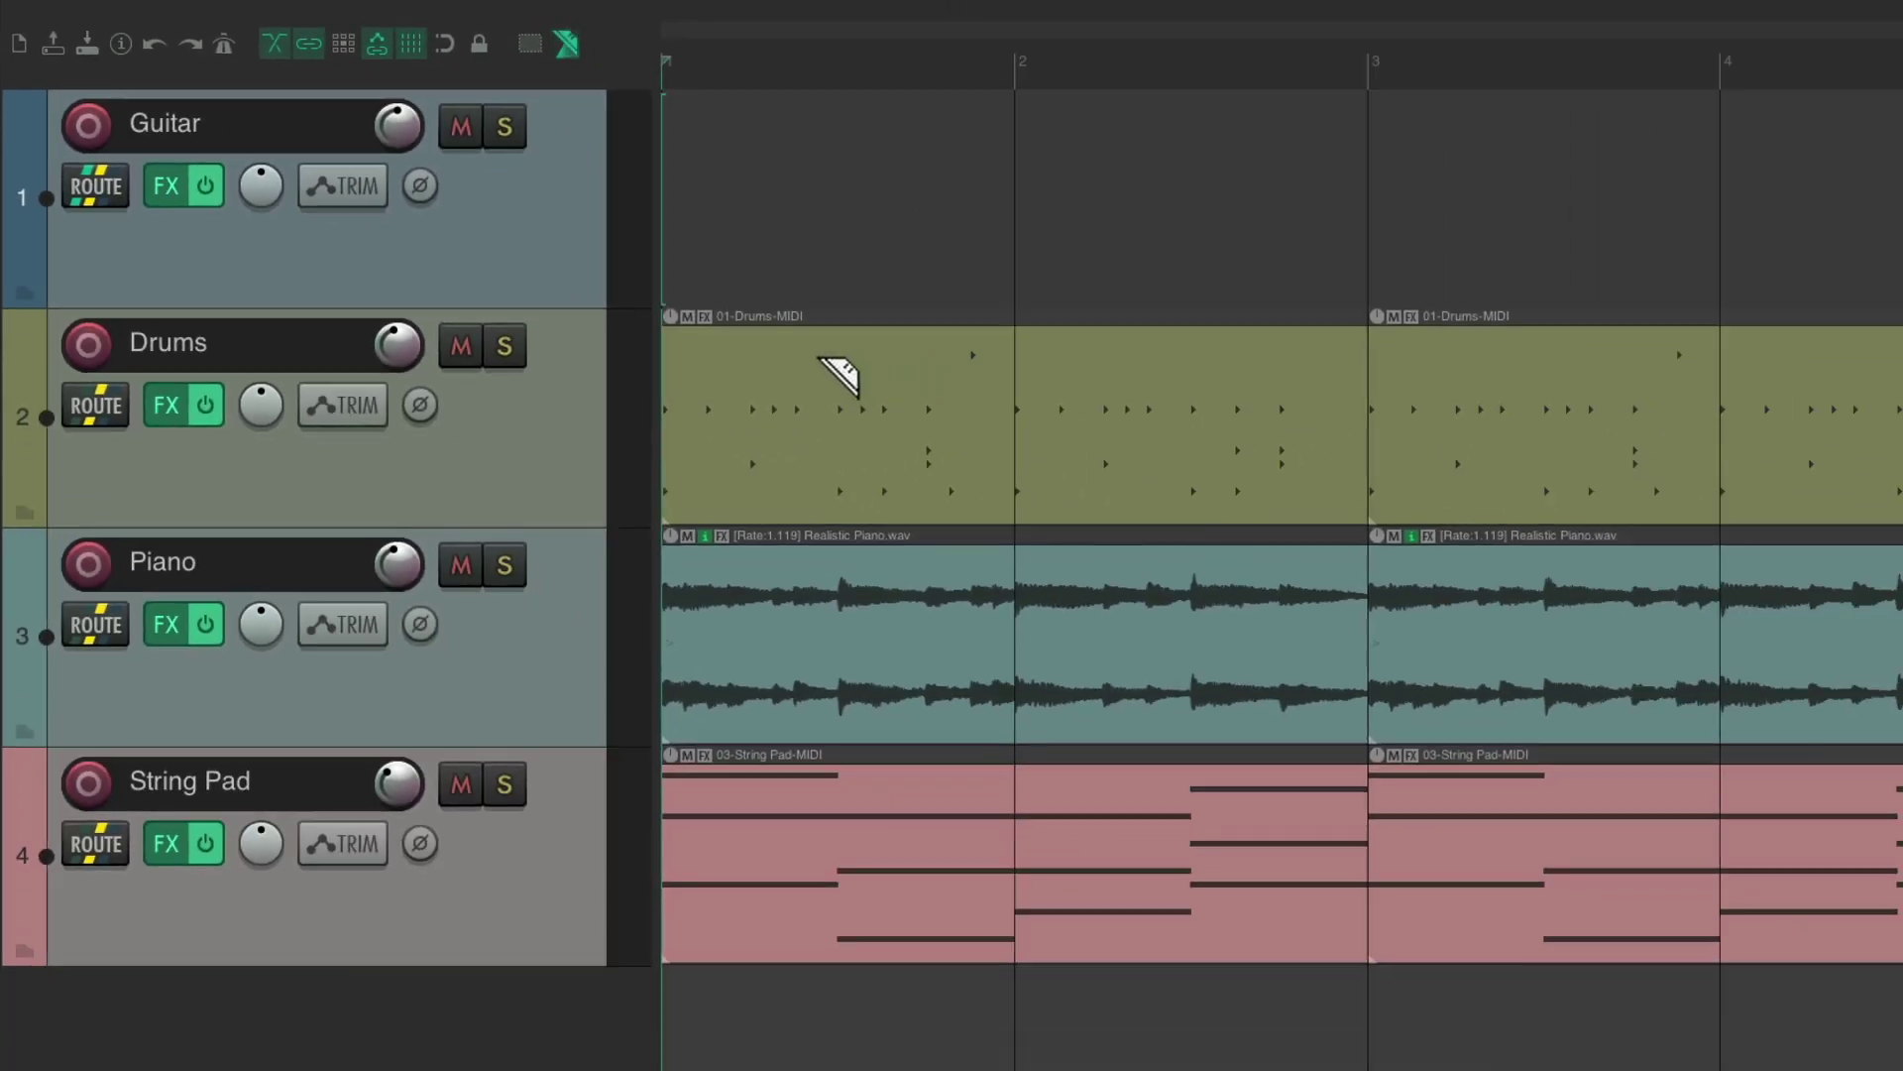
left_click_drag(842, 374, 1233, 666)
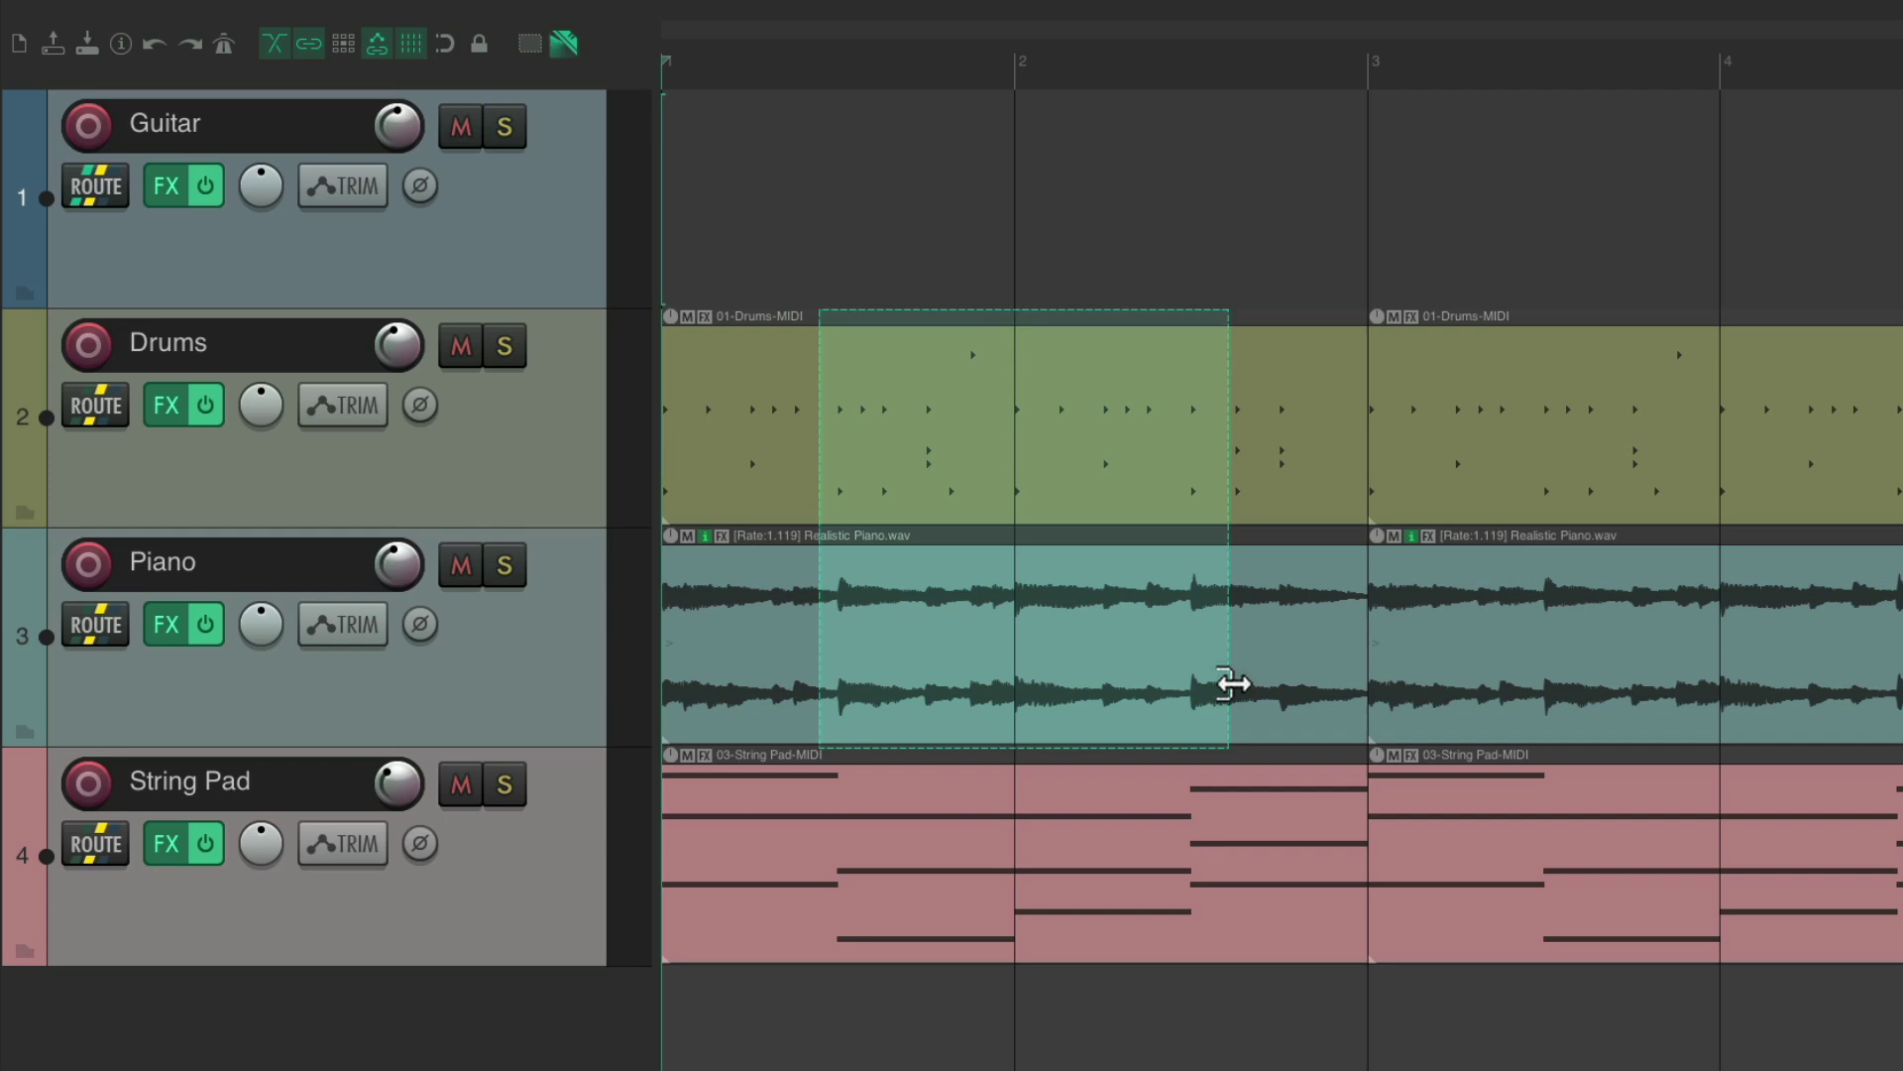
left_click(1239, 684)
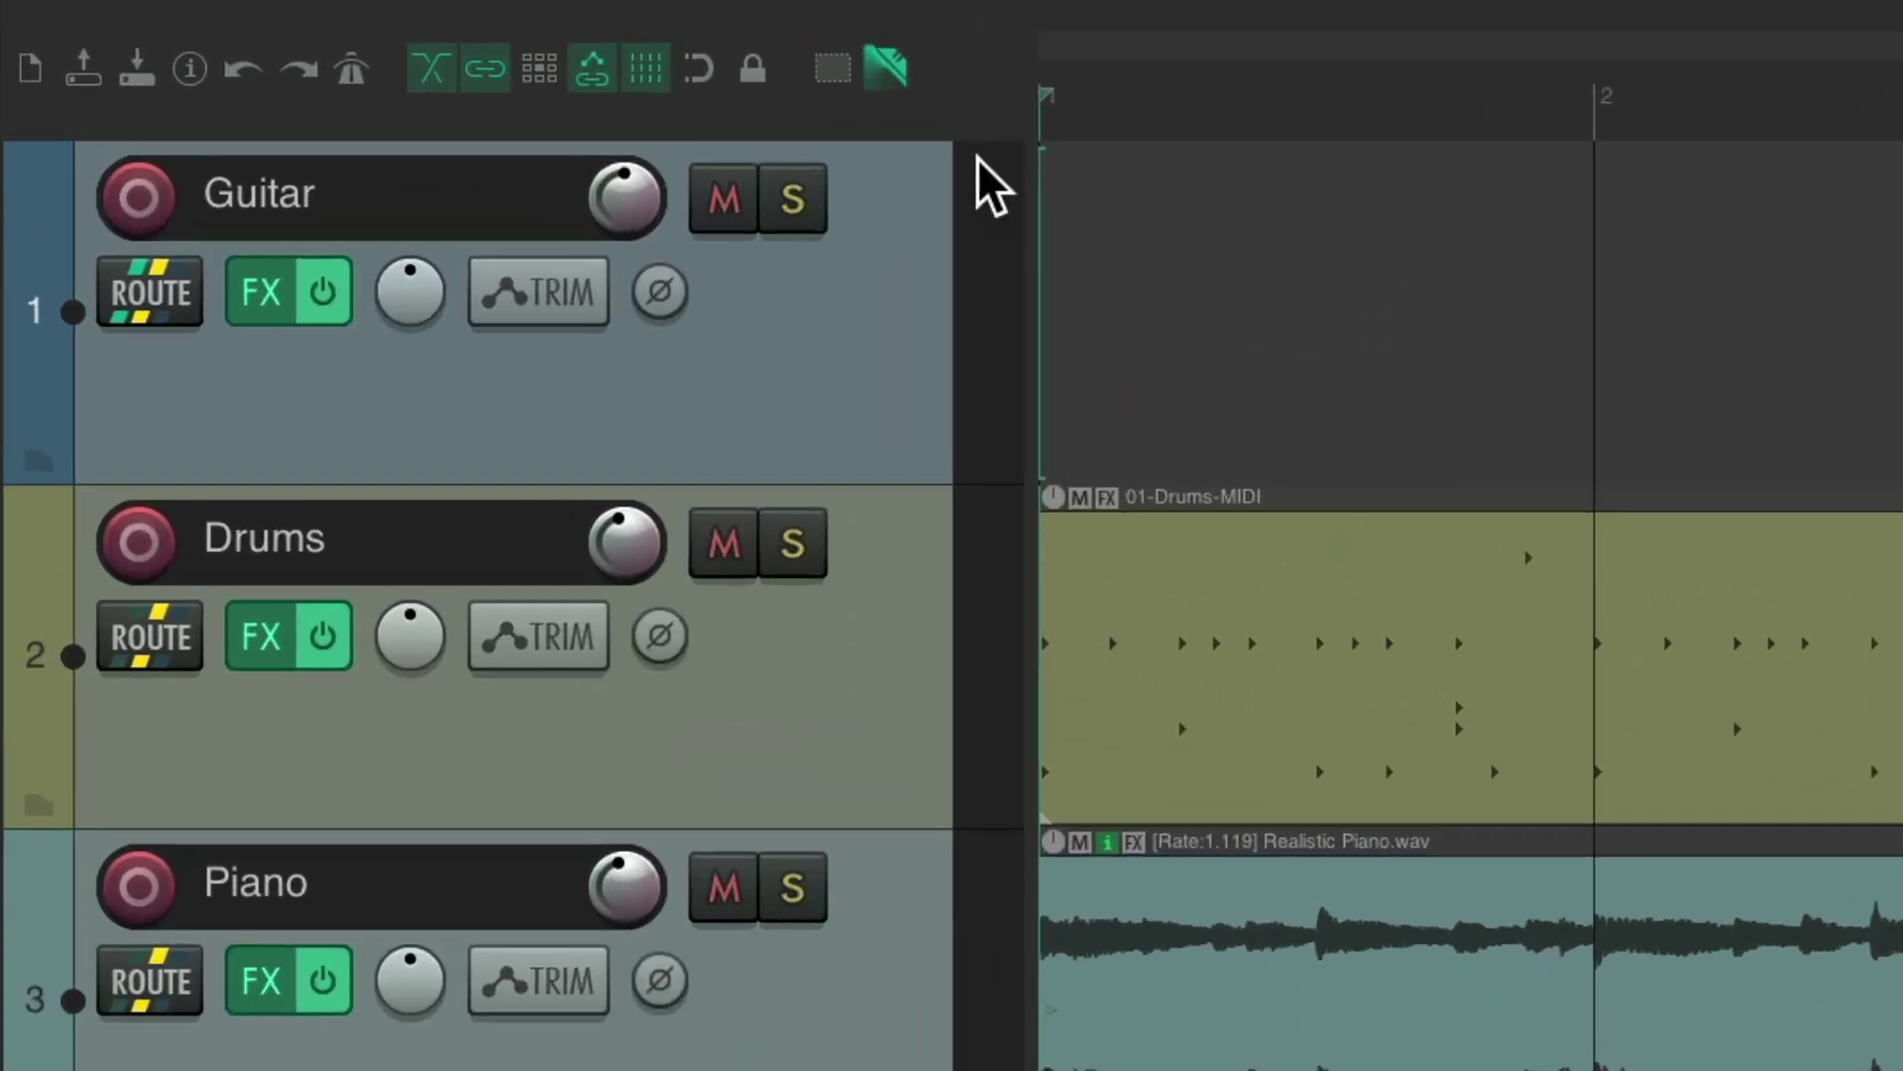
left_click(566, 42)
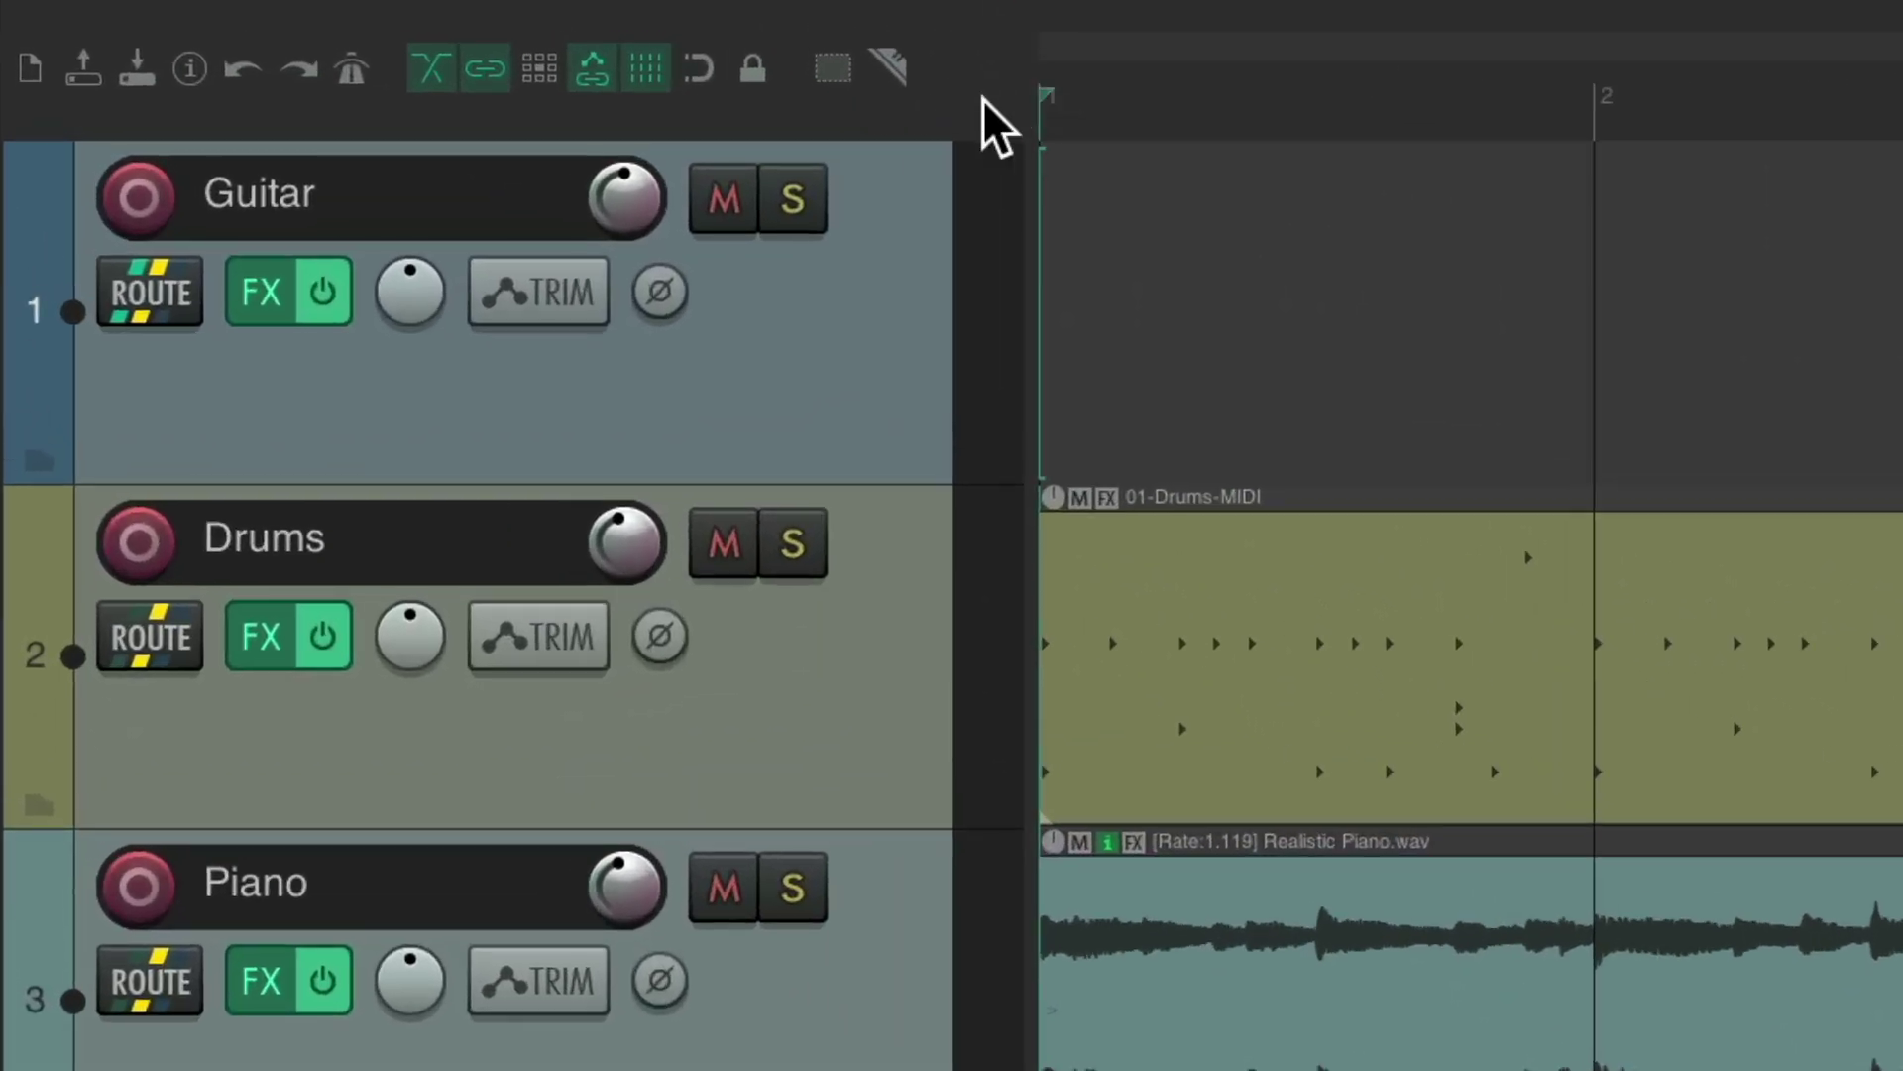
In Customize toolbar, select the New, Open and Save project entries and check the project file commands
right_click(984, 99)
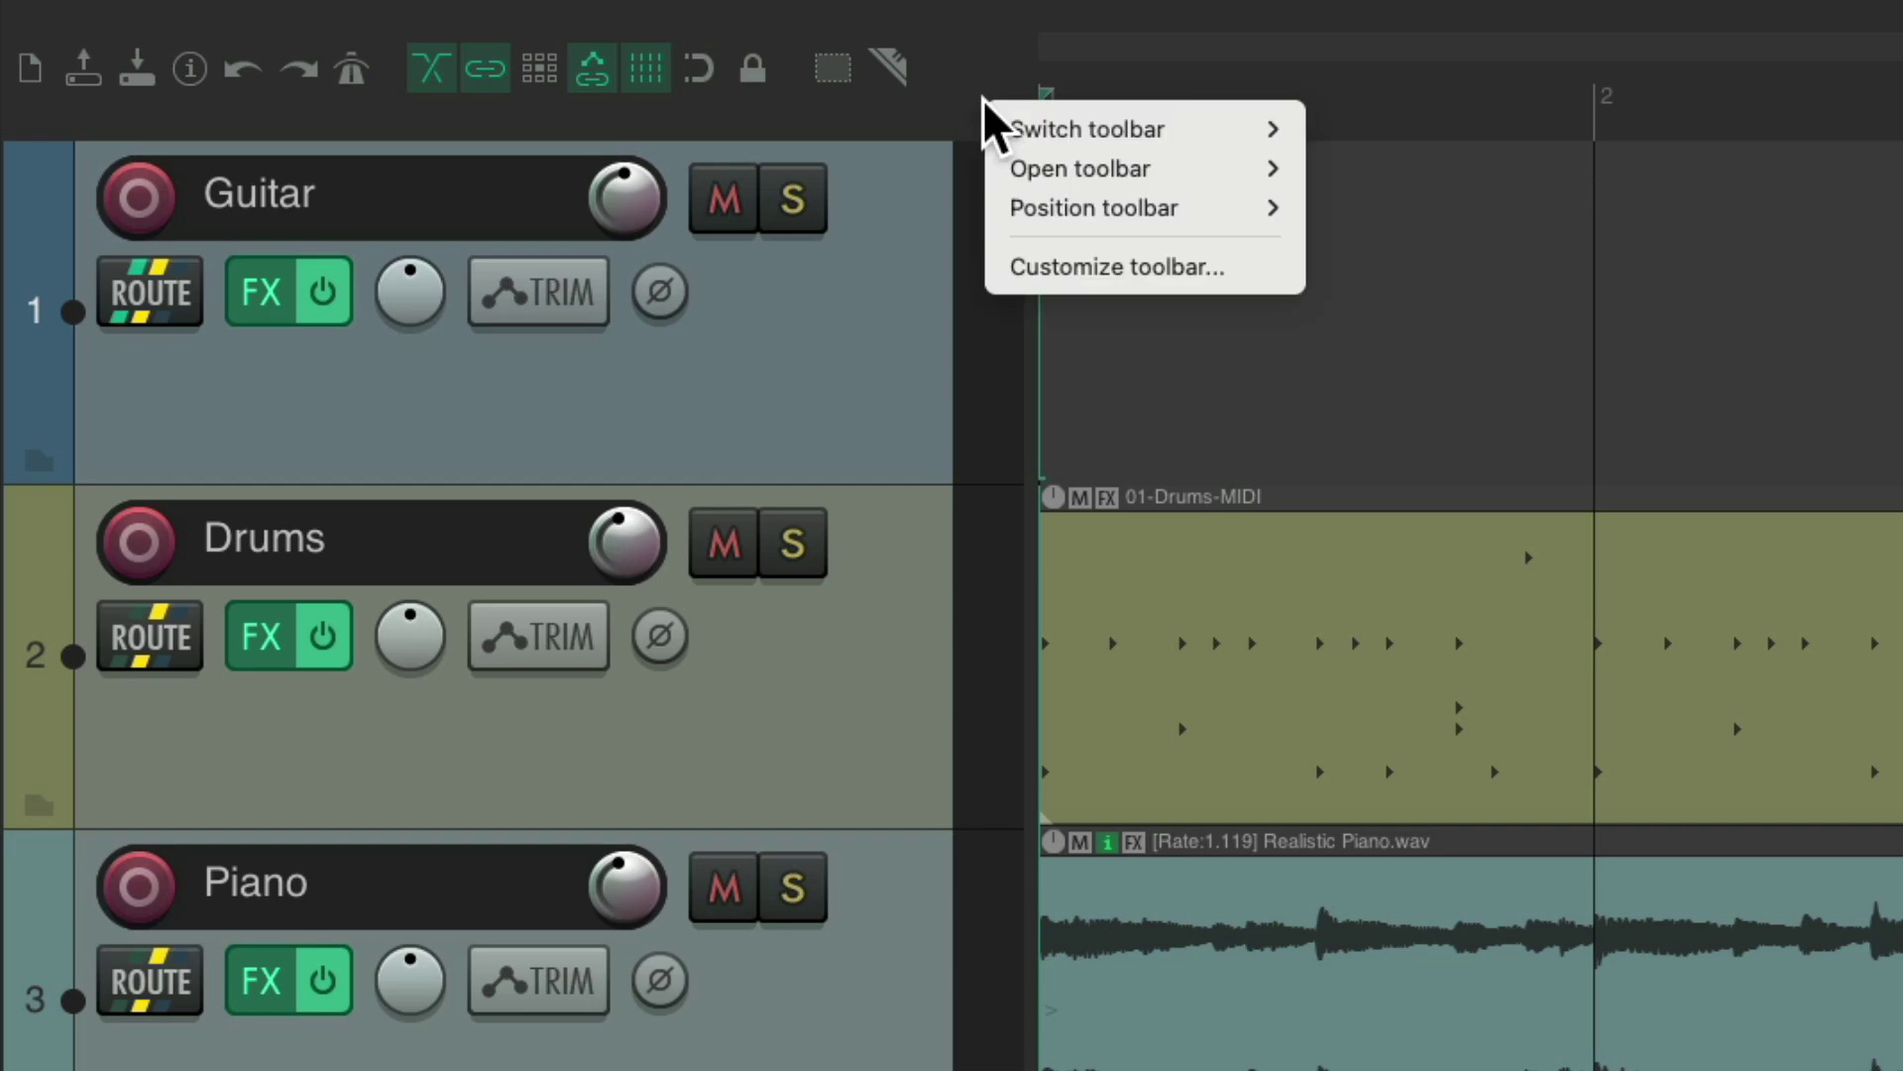
left_click(990, 277)
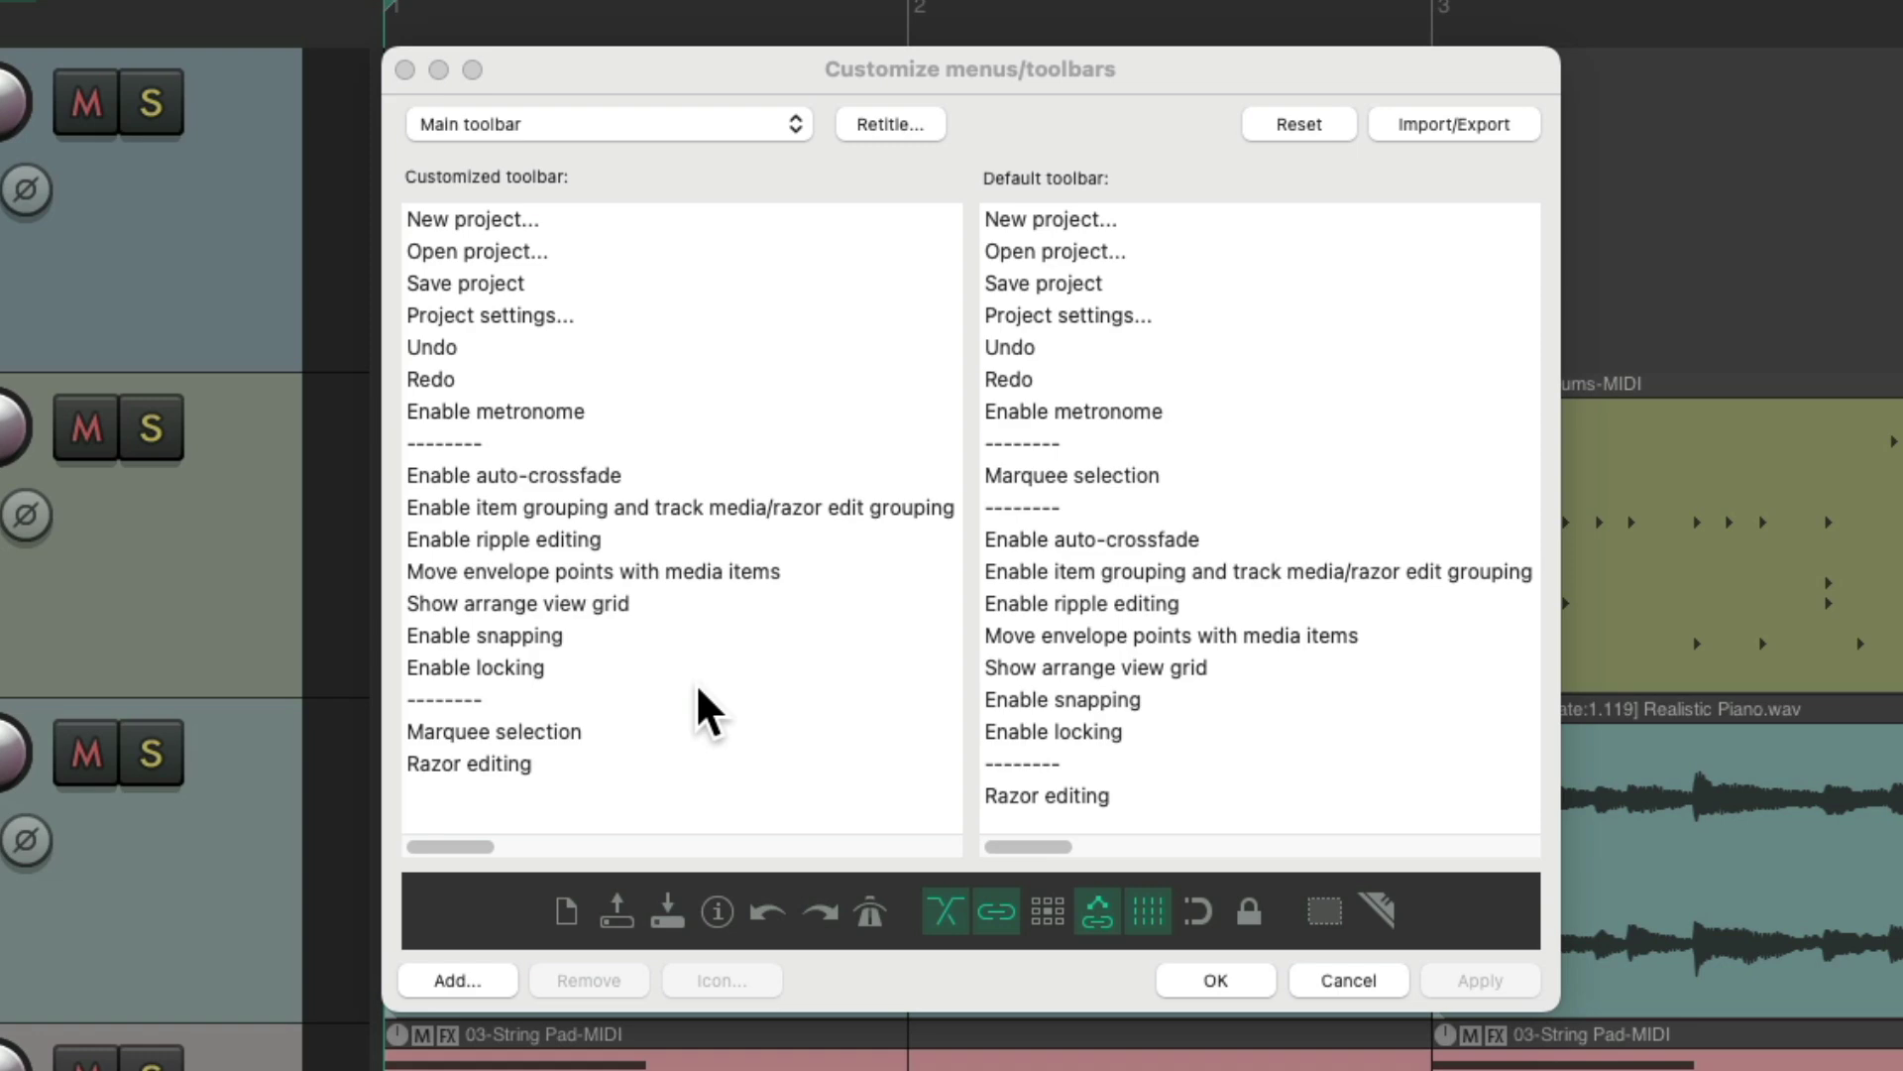
left_click(627, 220)
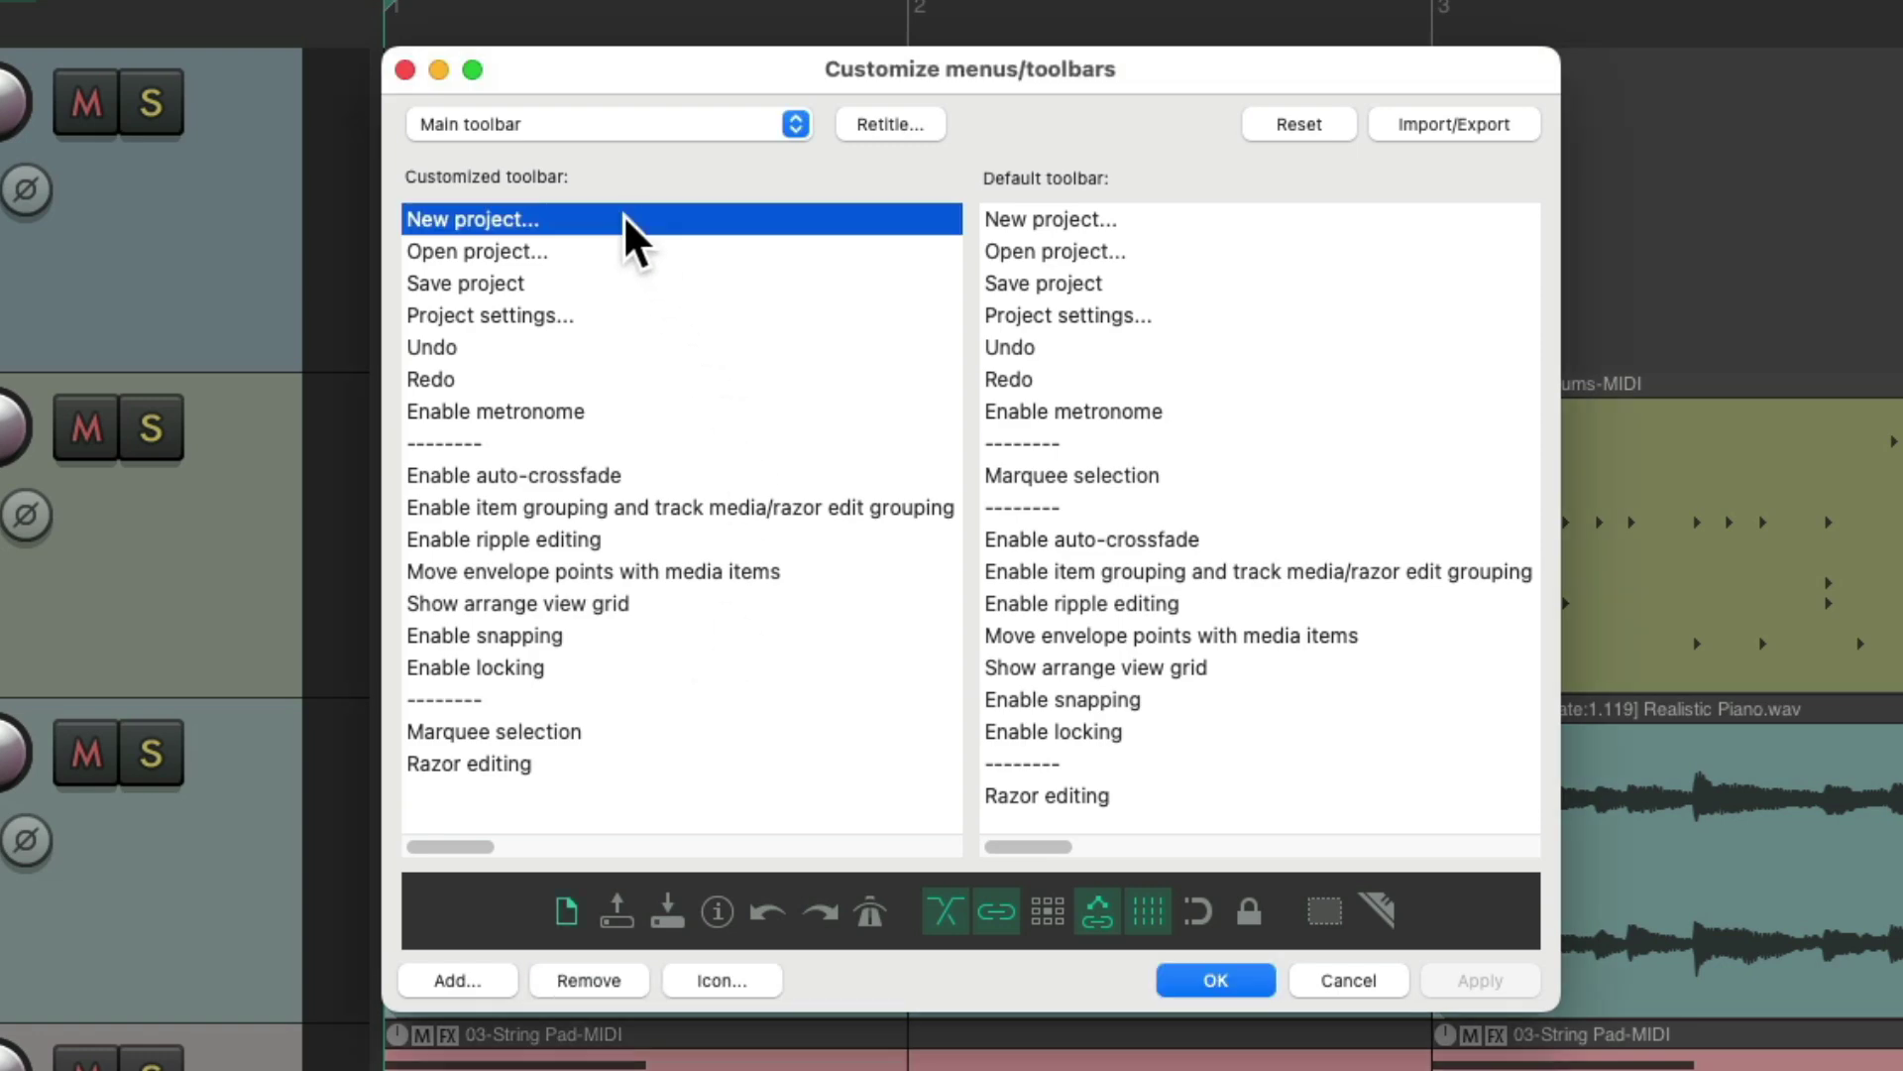
left_click(654, 254)
left_click(664, 285)
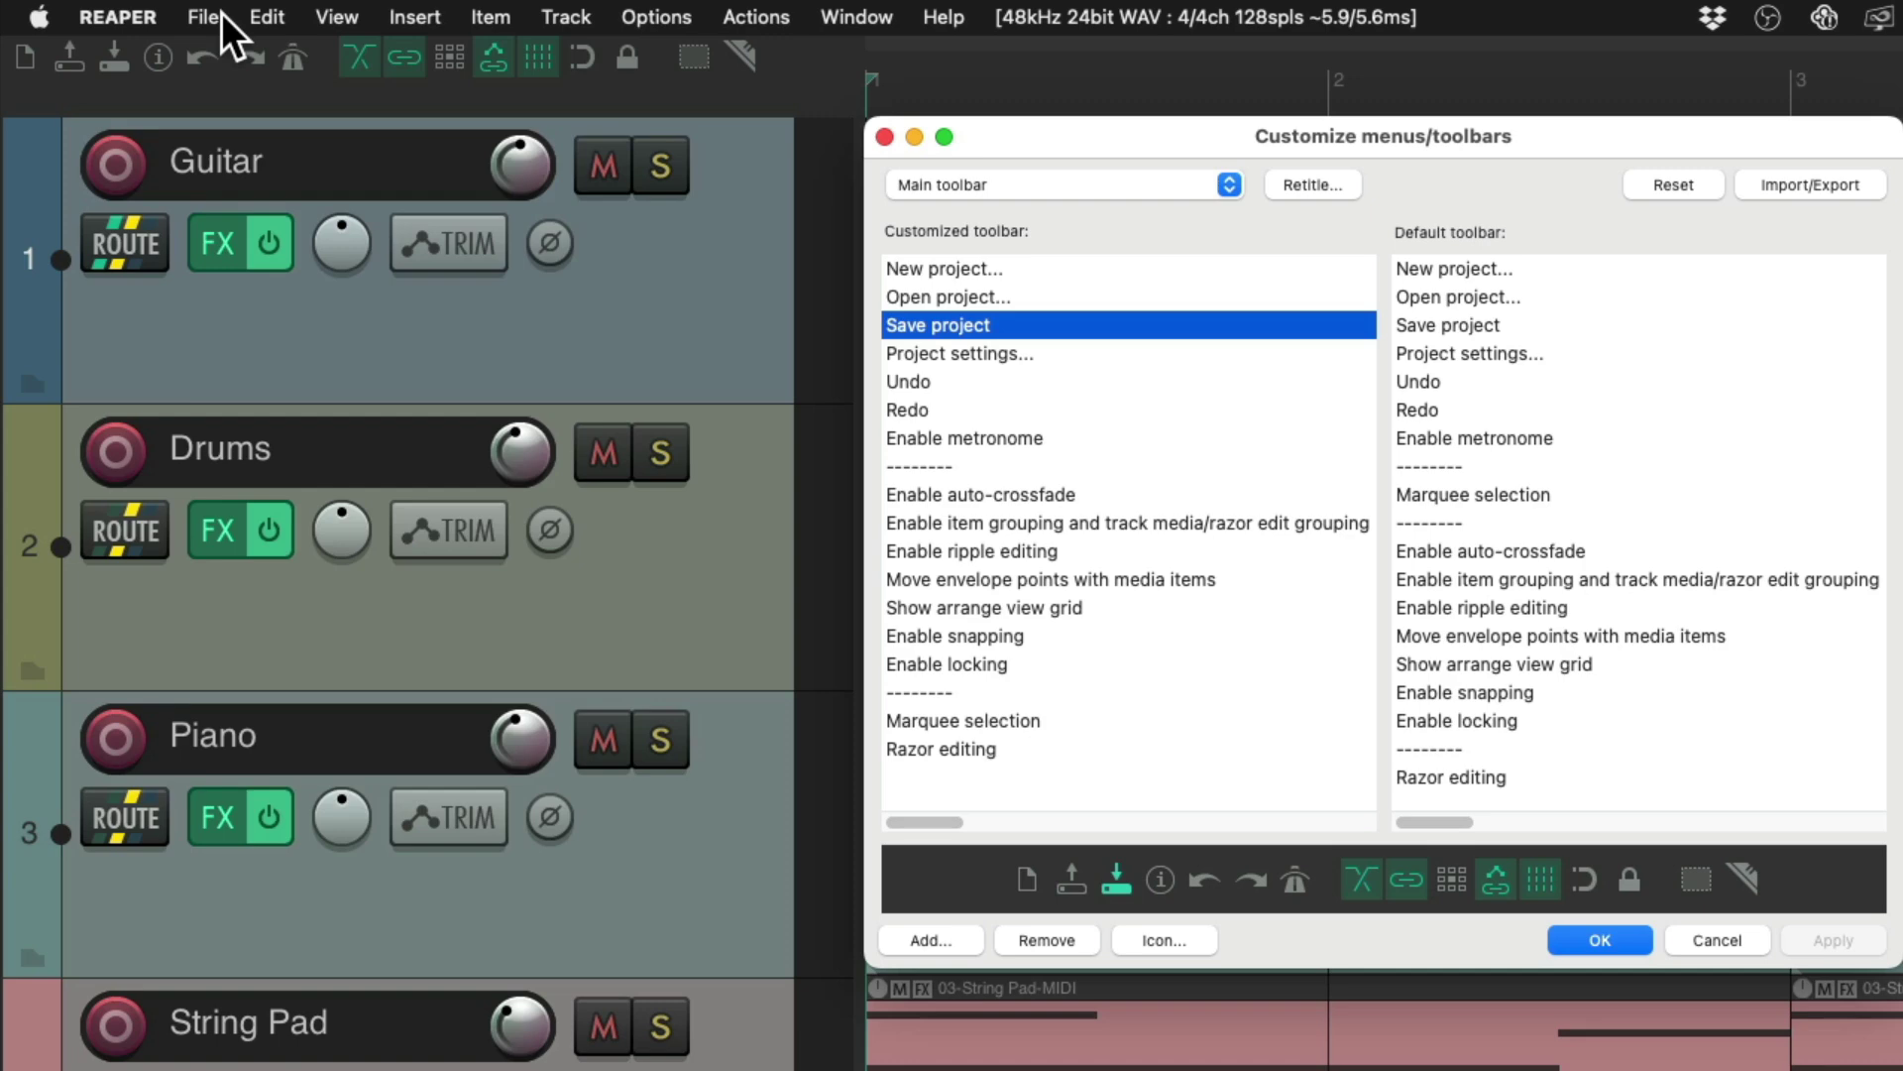
left_click(205, 17)
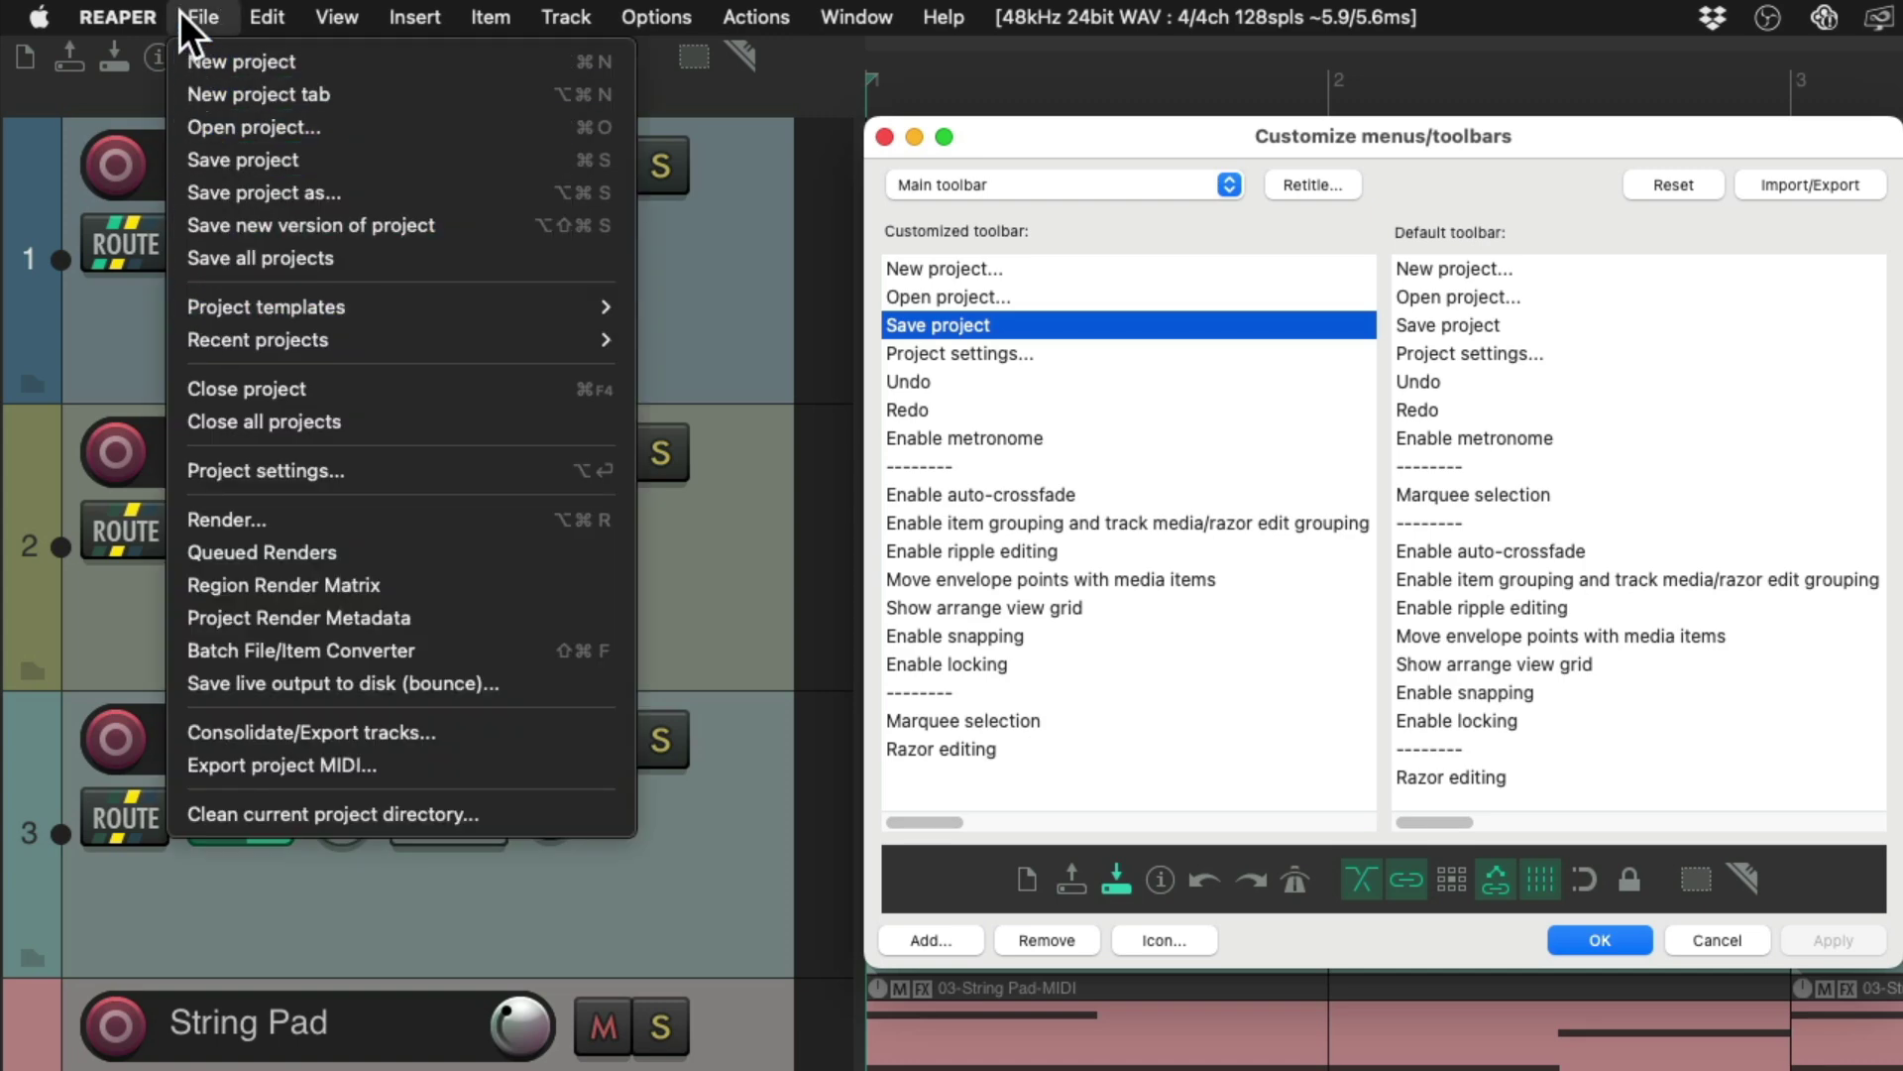
left_click(180, 10)
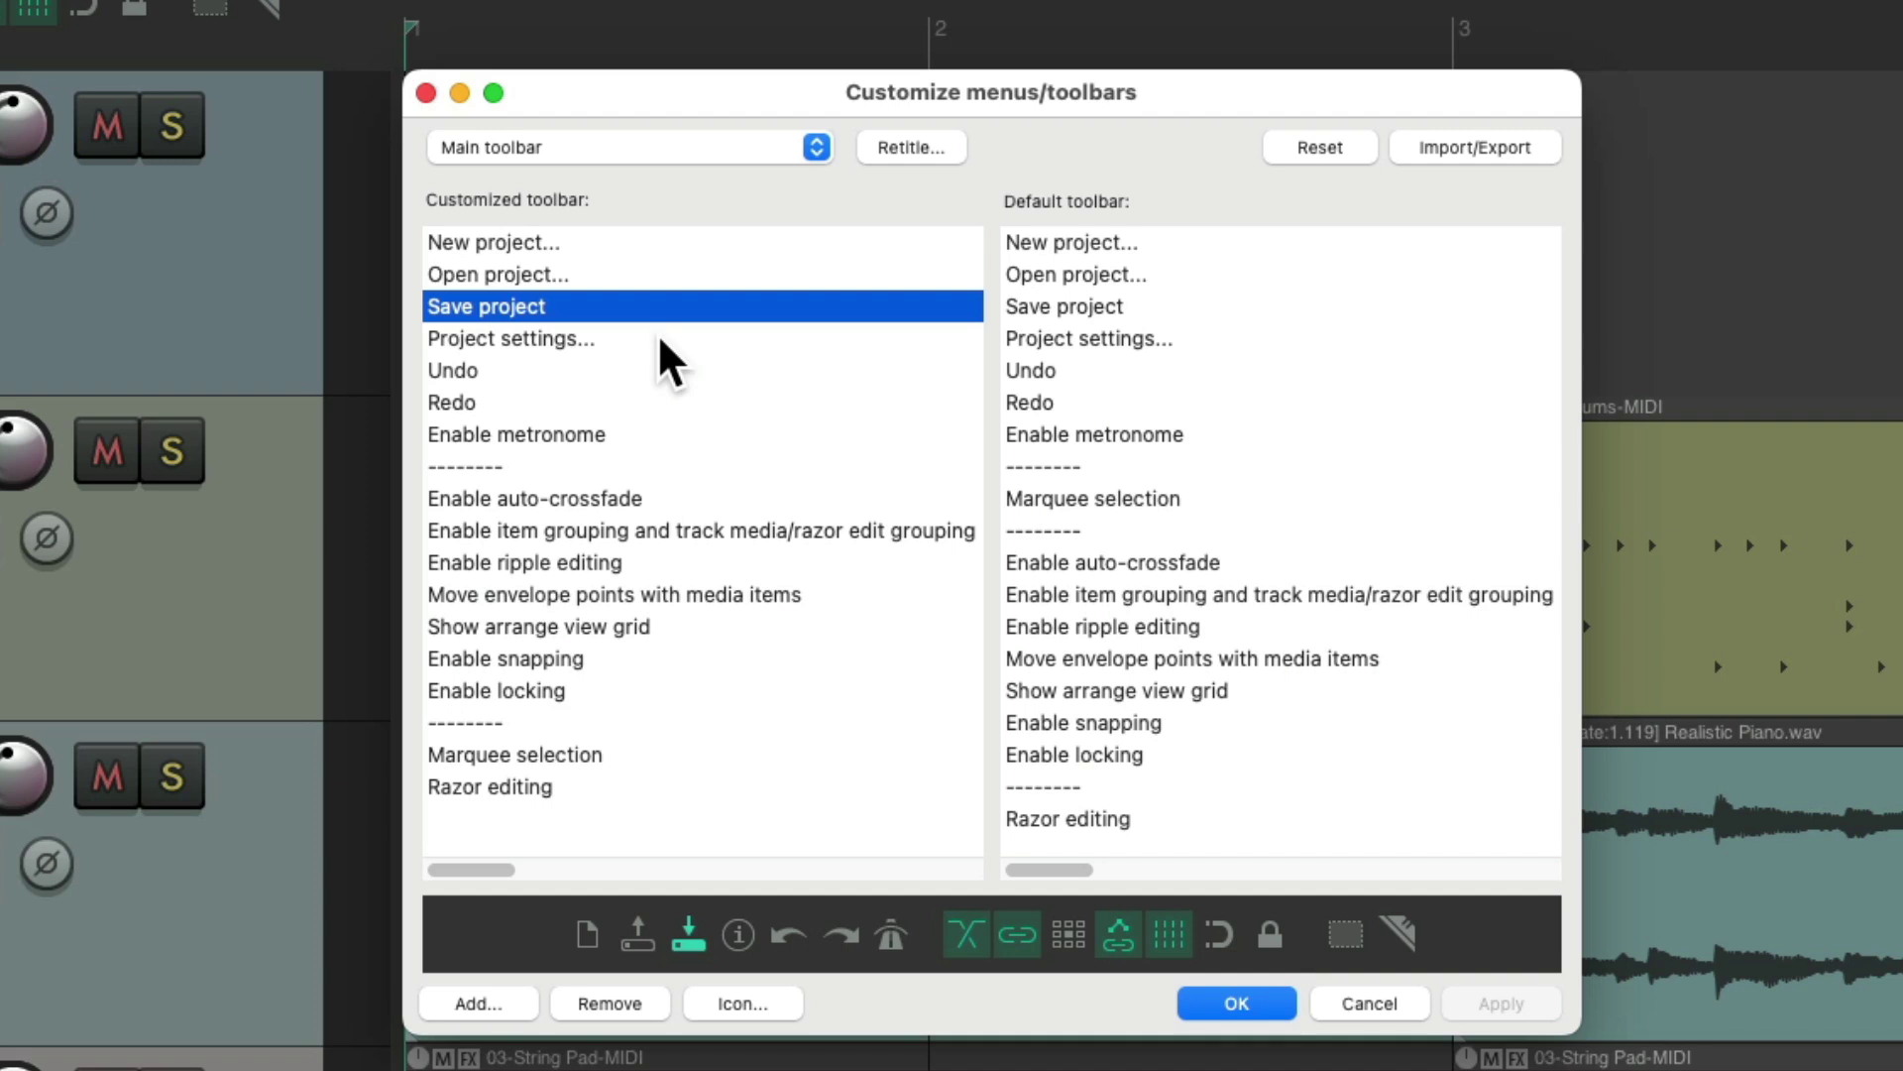
Remove New project, Open project, Save project, Undo and Redo from the main toolbar
left_click(646, 246)
left_click(650, 1003)
left_click(646, 1004)
left_click(645, 1004)
key("Down")
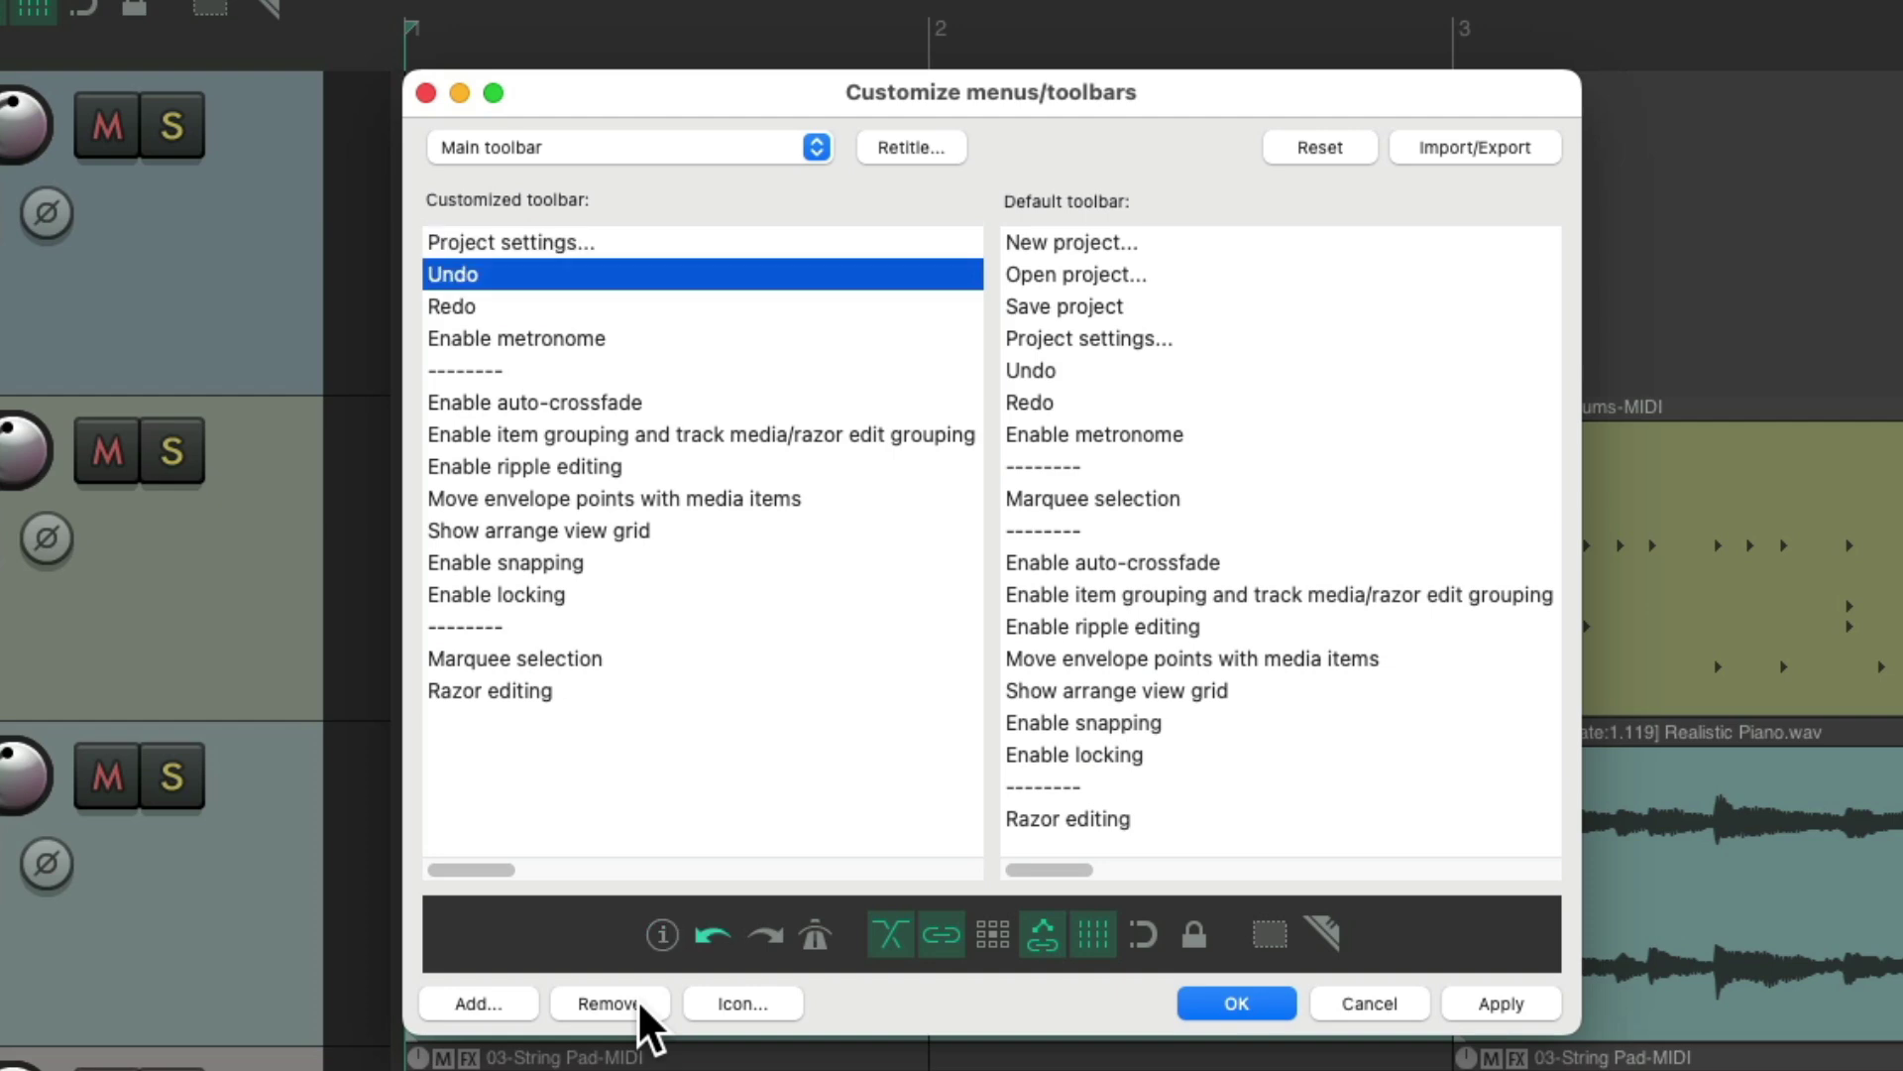
left_click(643, 1005)
left_click(643, 1006)
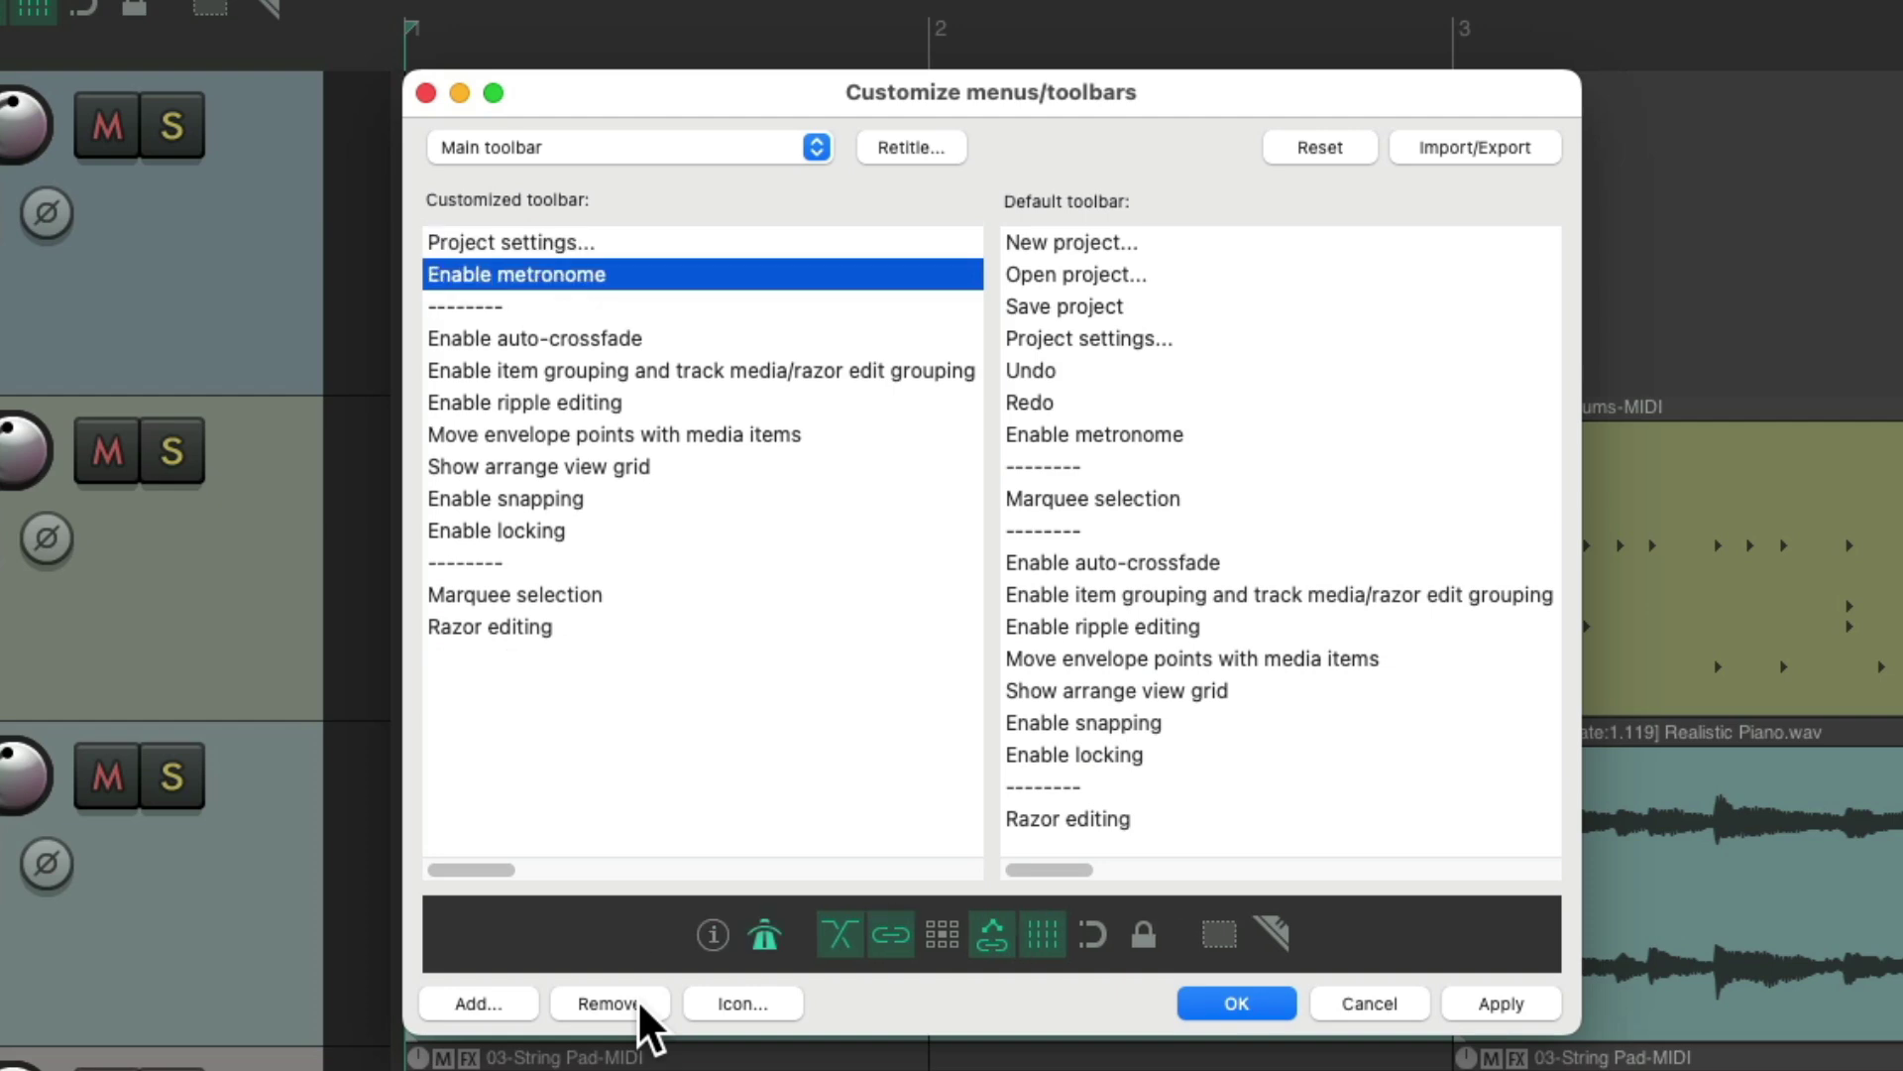
left_click(1251, 1006)
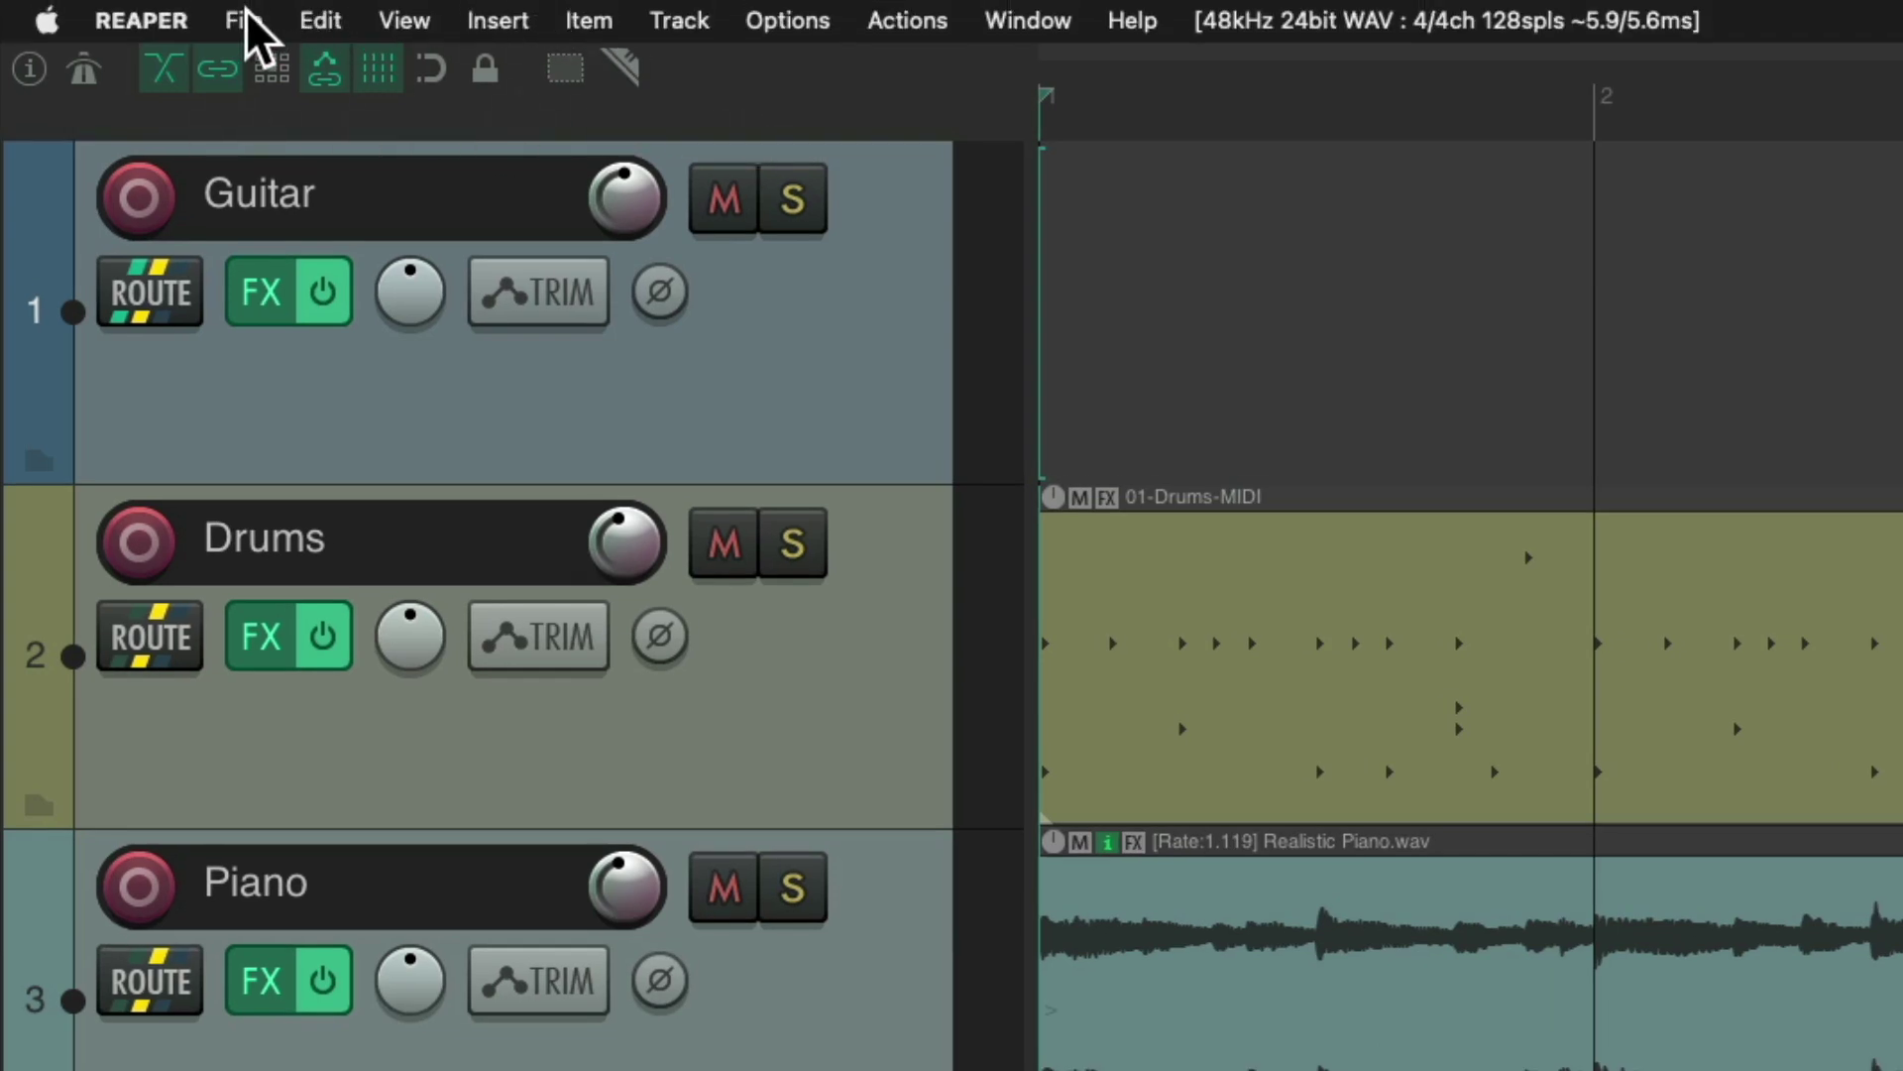
left_click(243, 19)
left_click(246, 22)
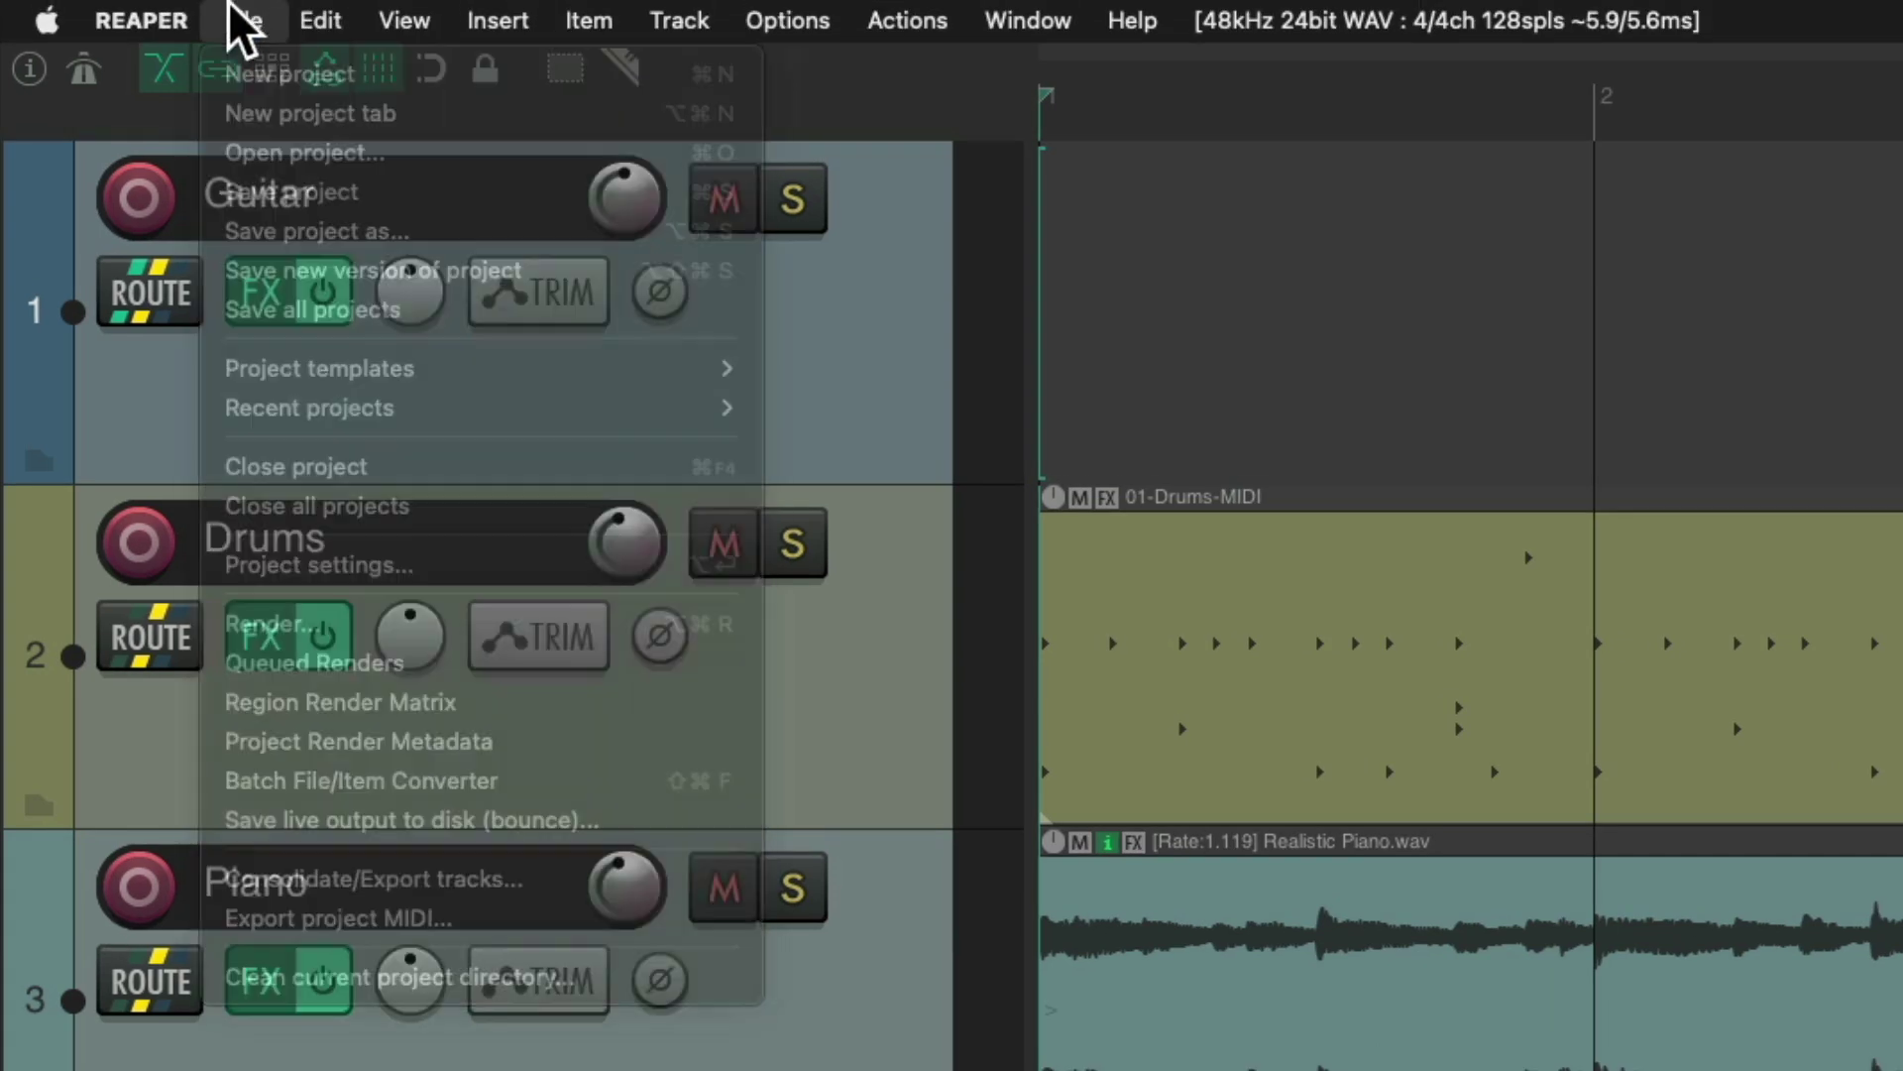
left_click(320, 22)
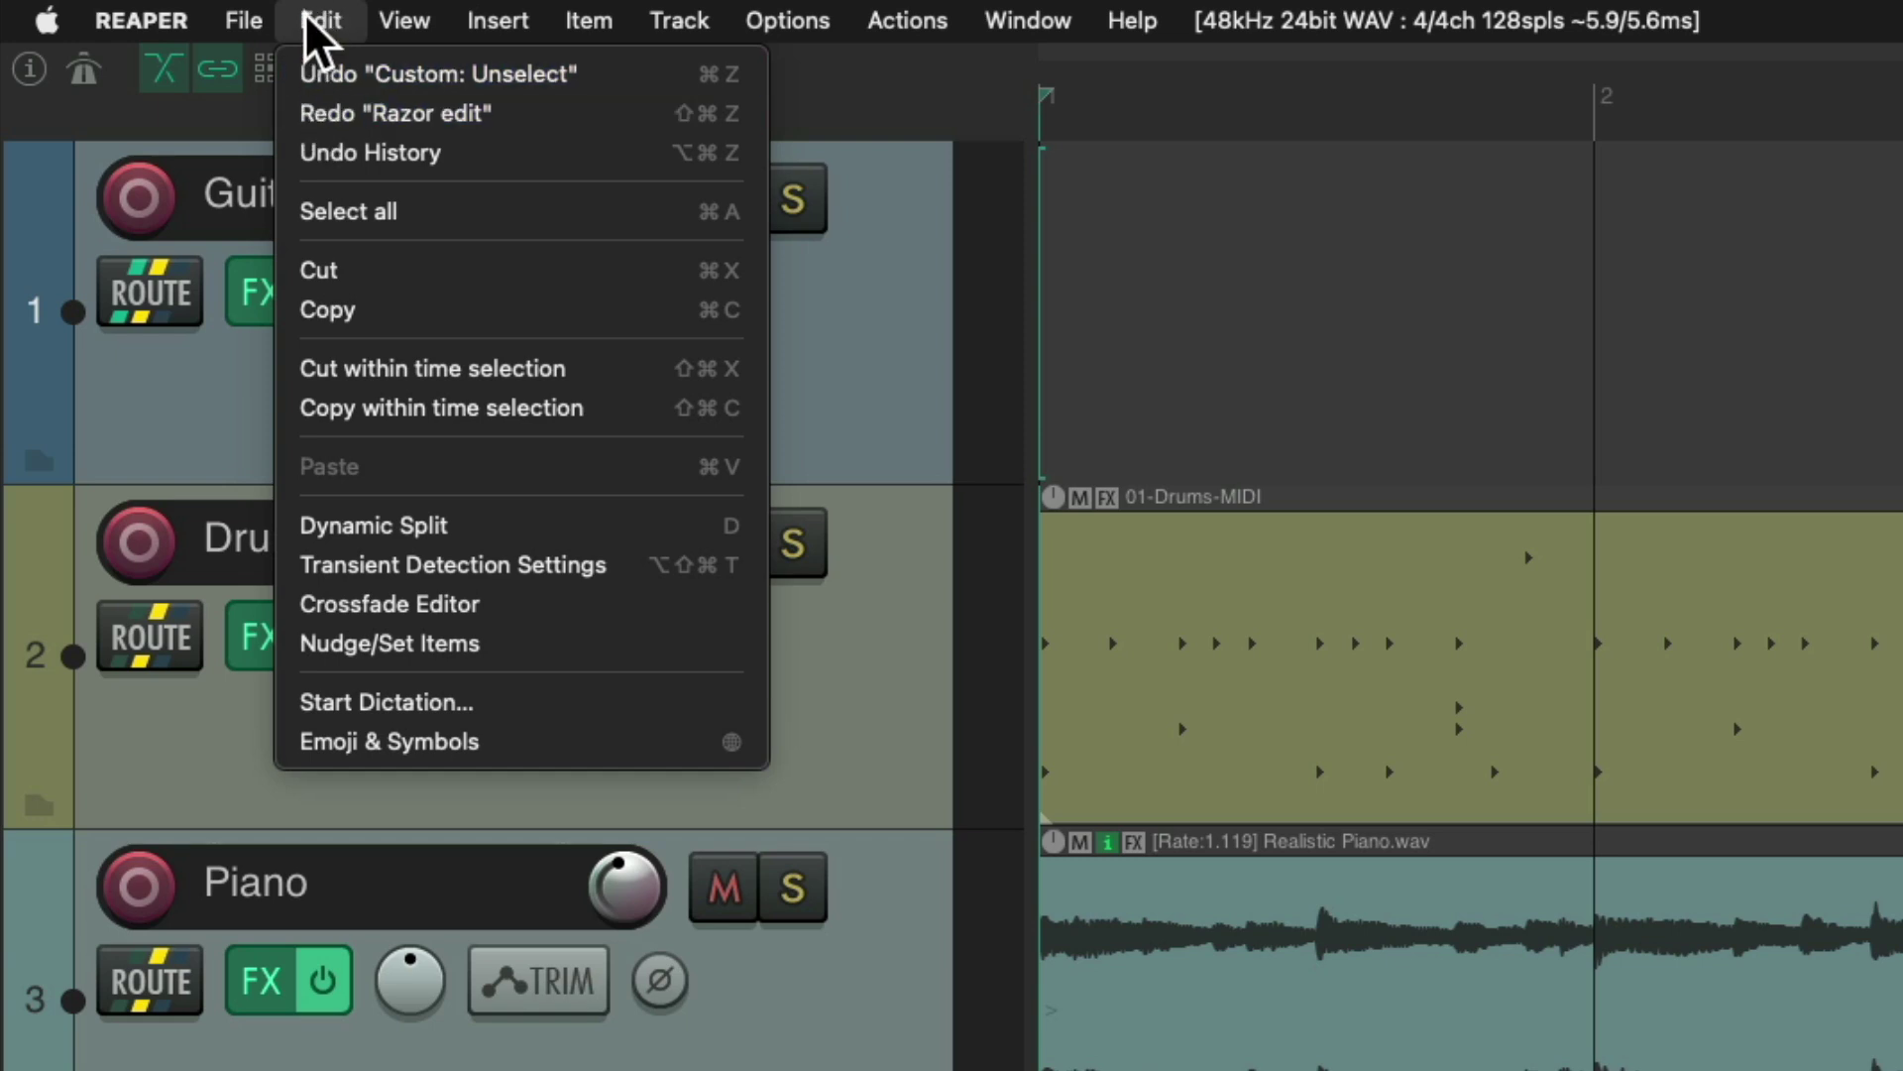
left_click(317, 22)
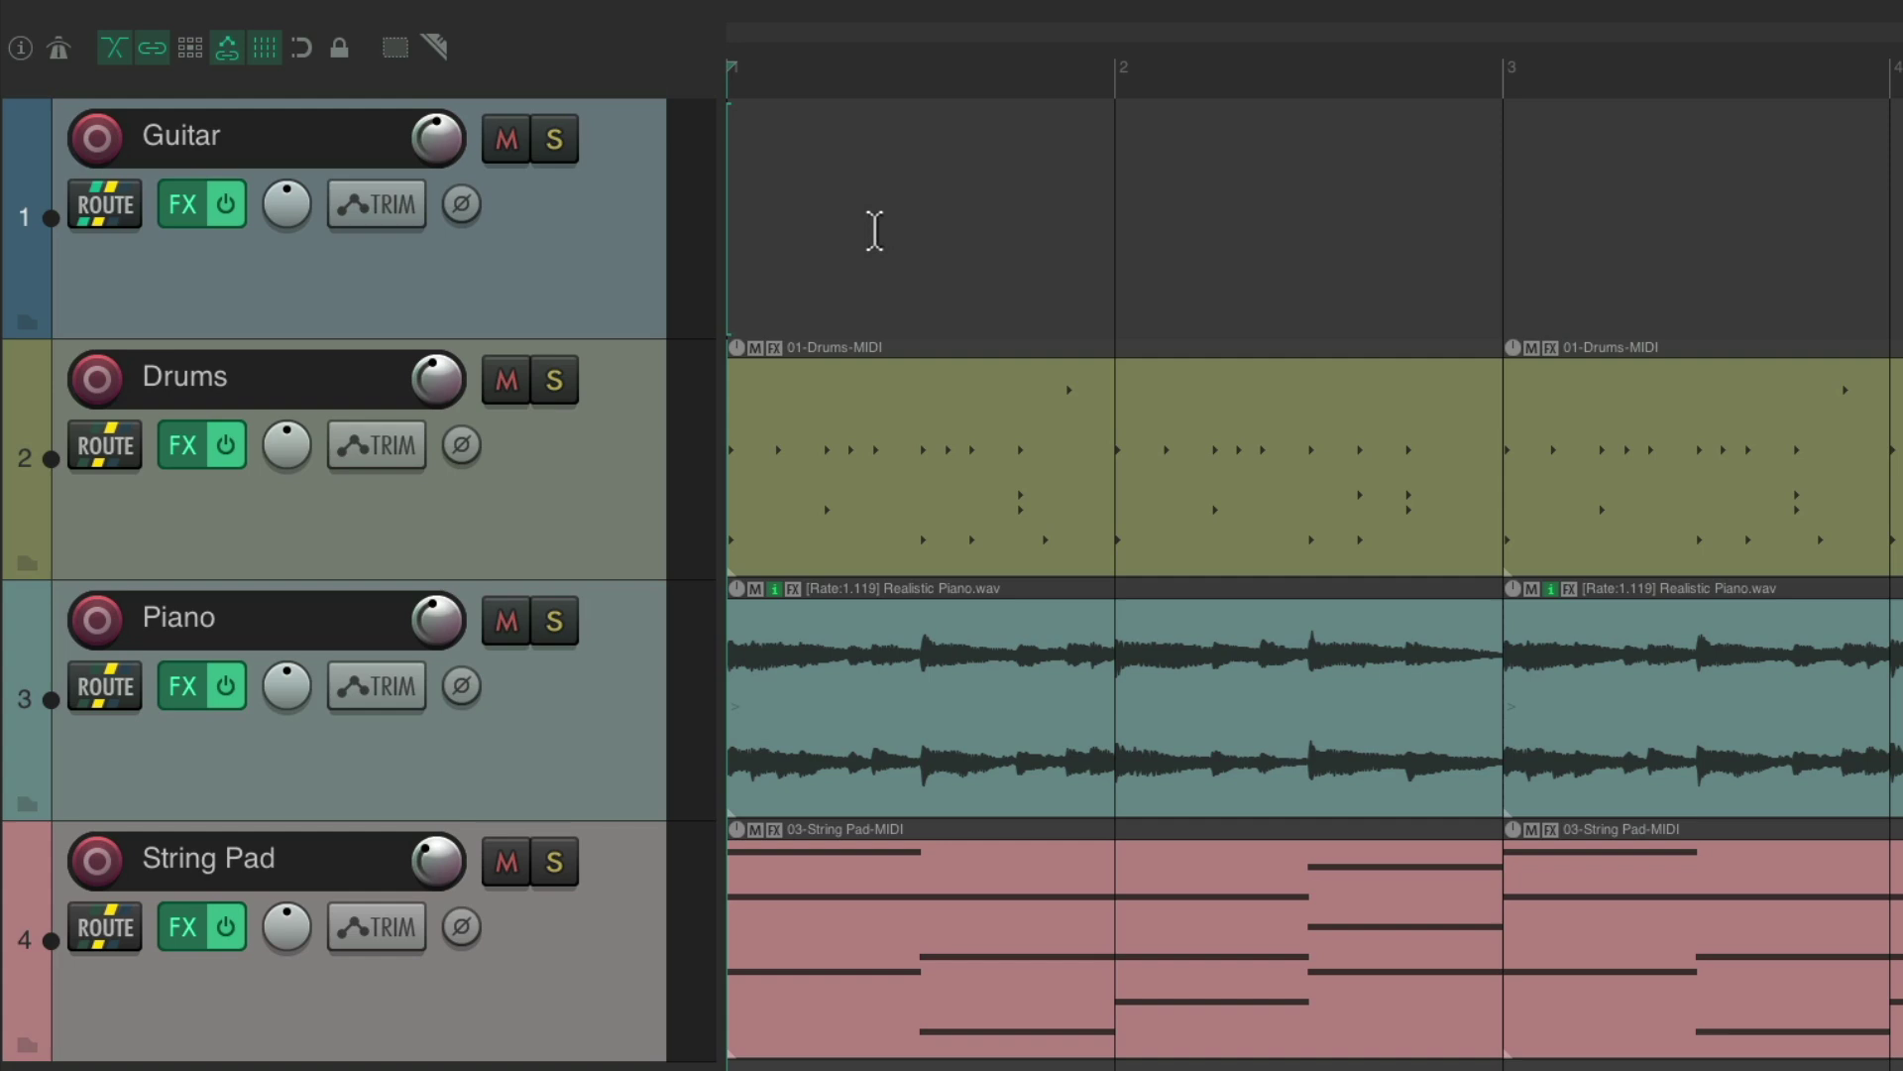
Arm the Guitar track and record two overlapping guitar takes
left_click(97, 139)
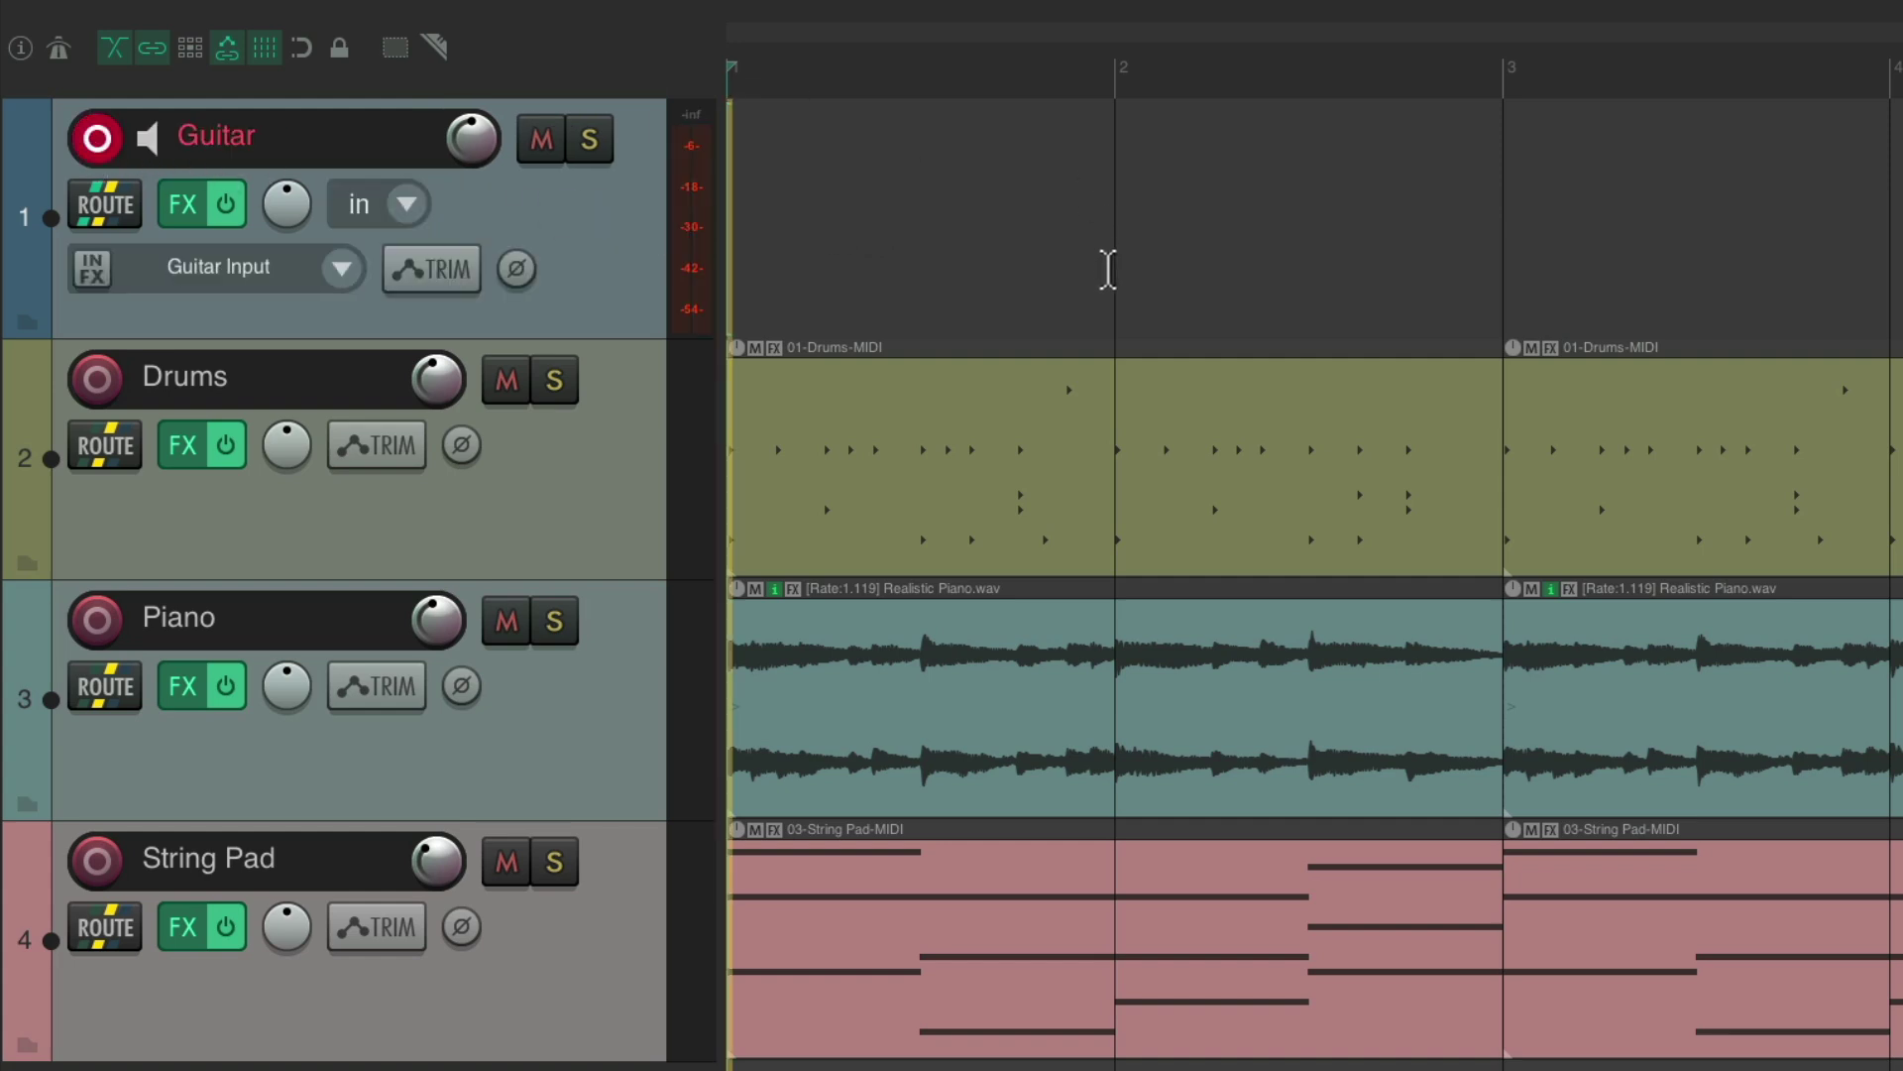
key("ctrl+r")
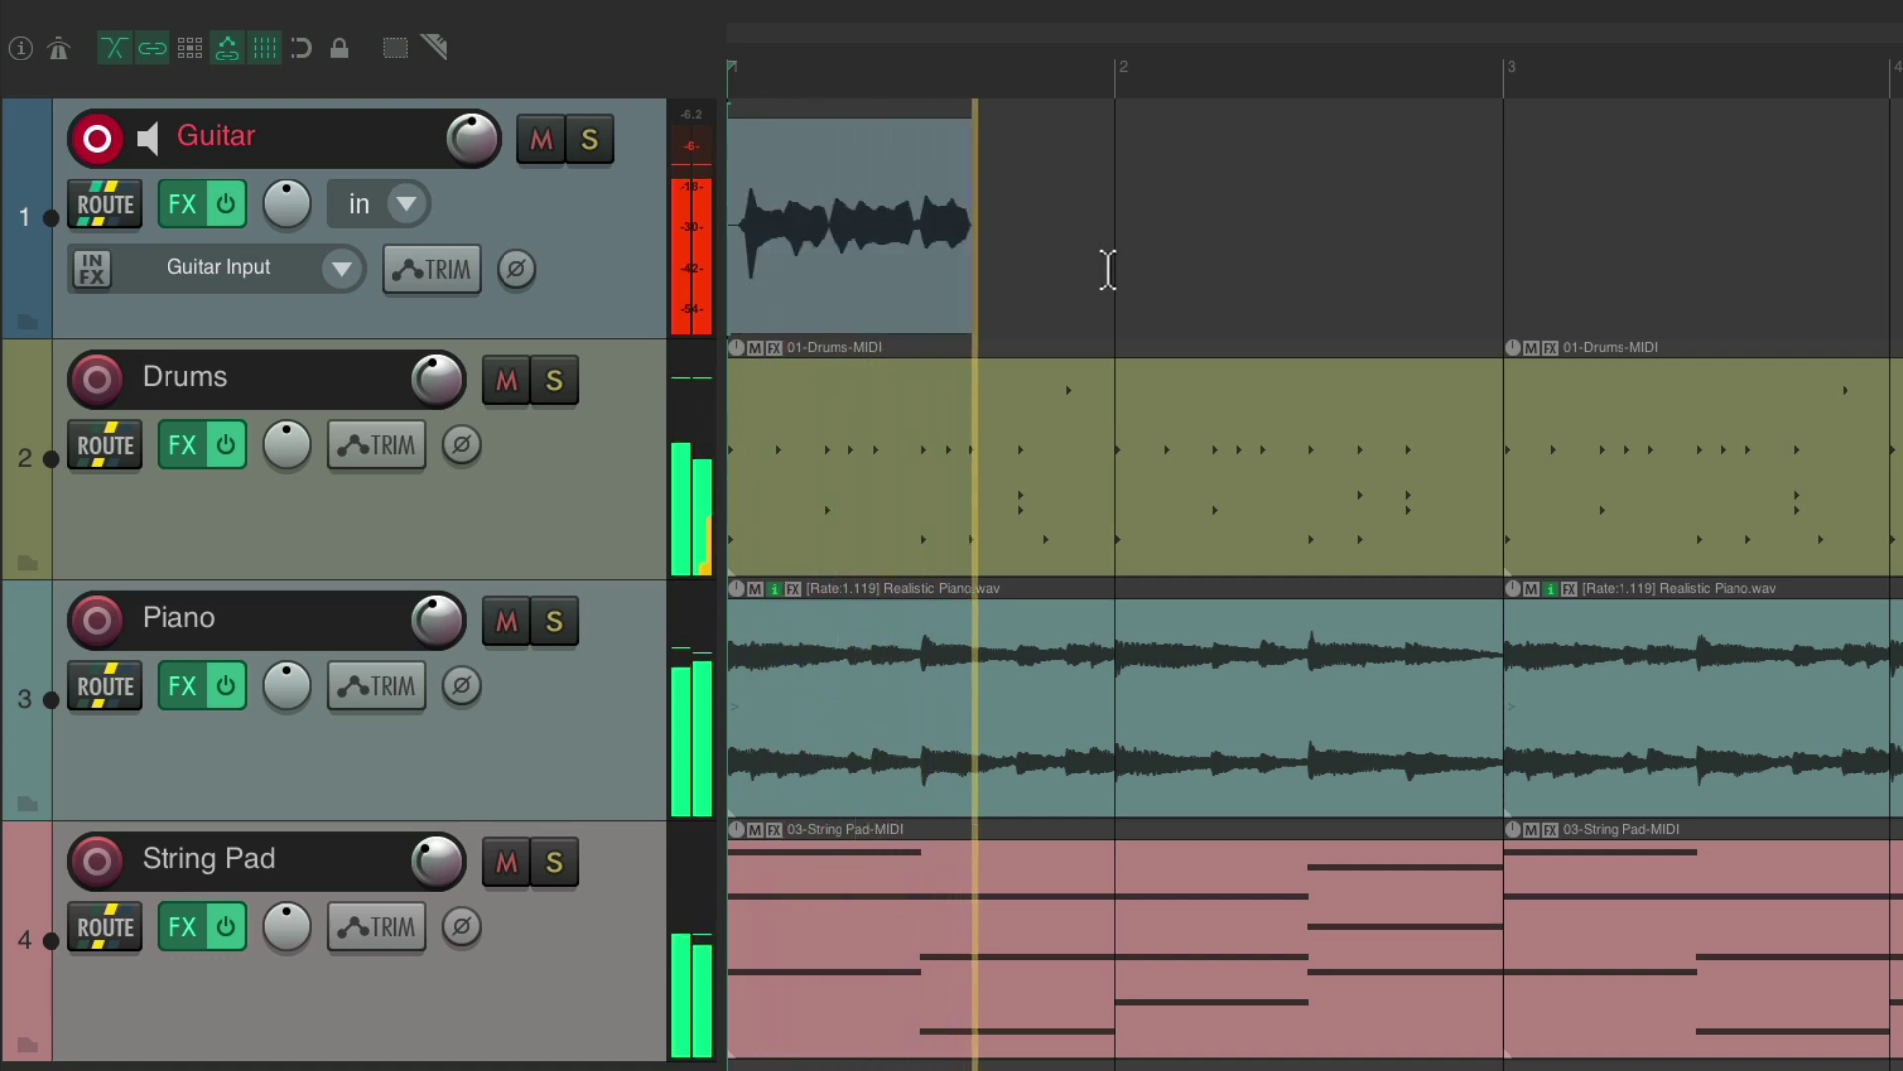
key("space")
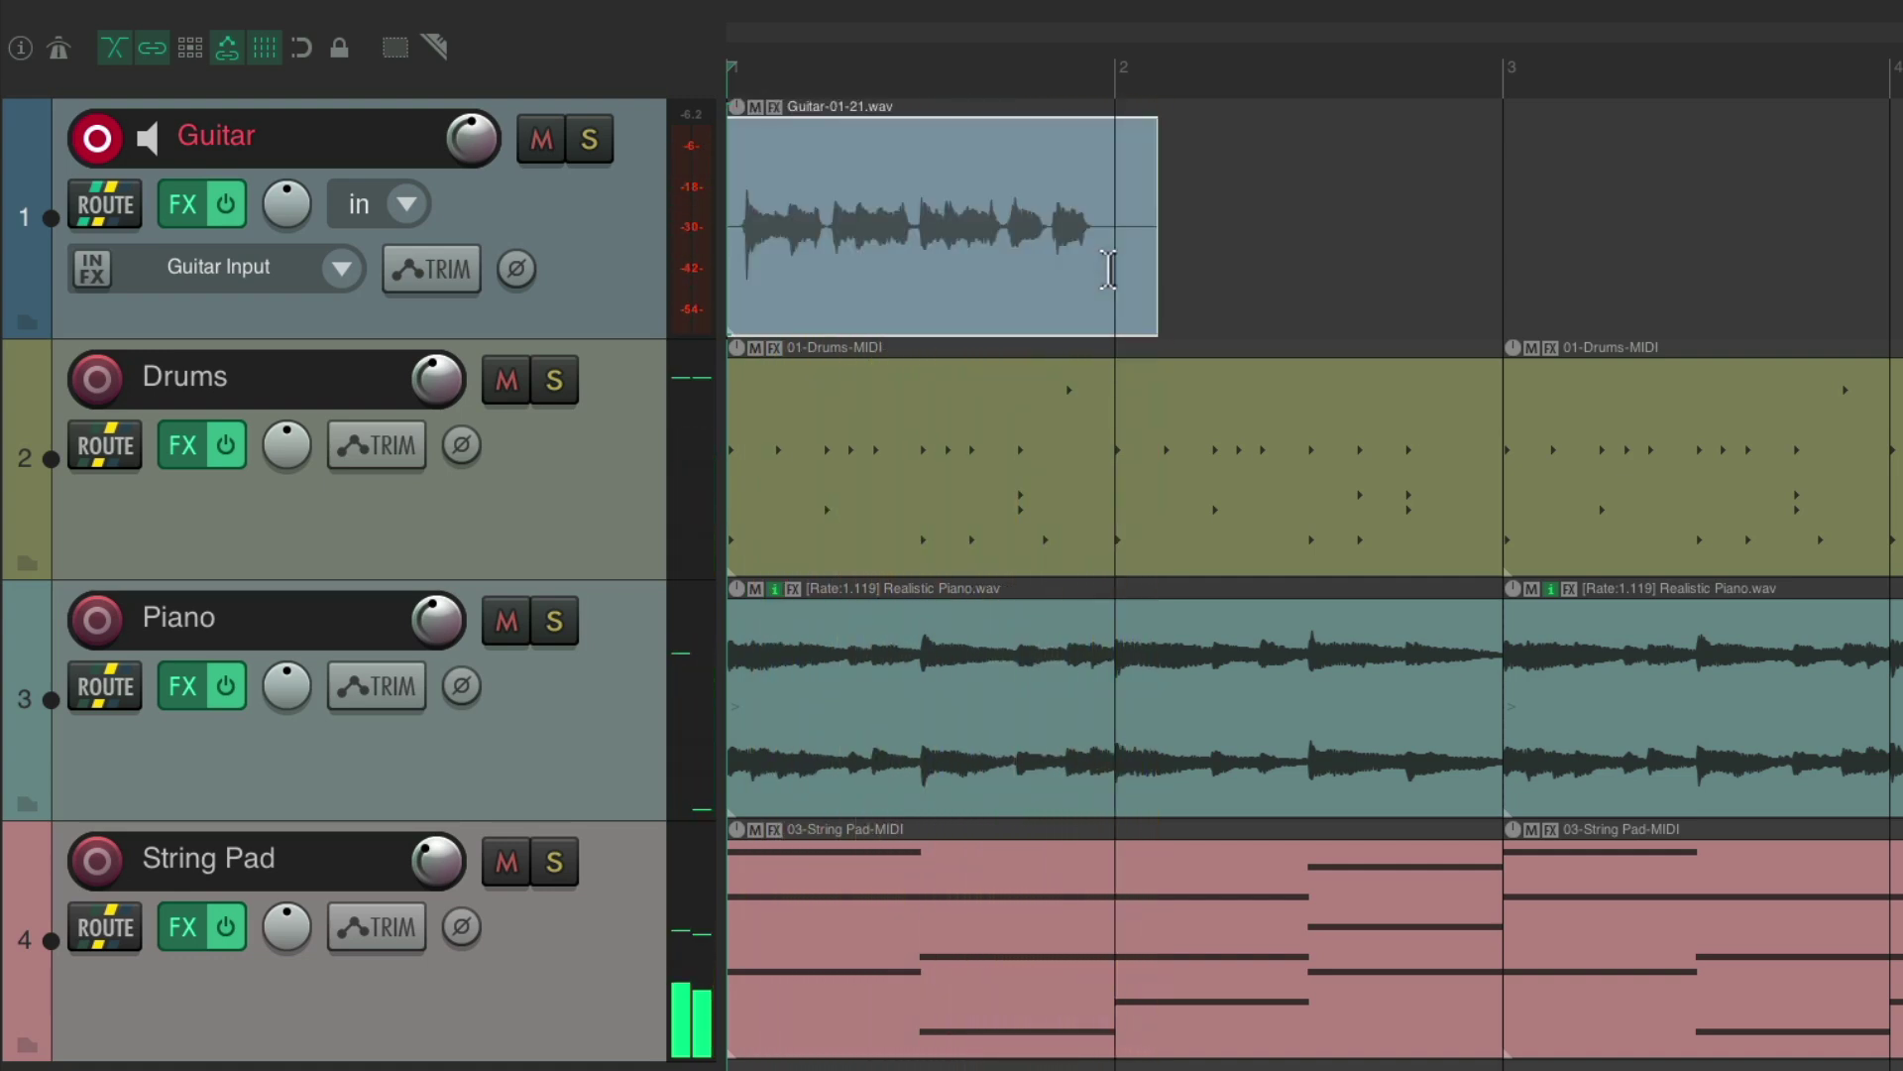
key("space")
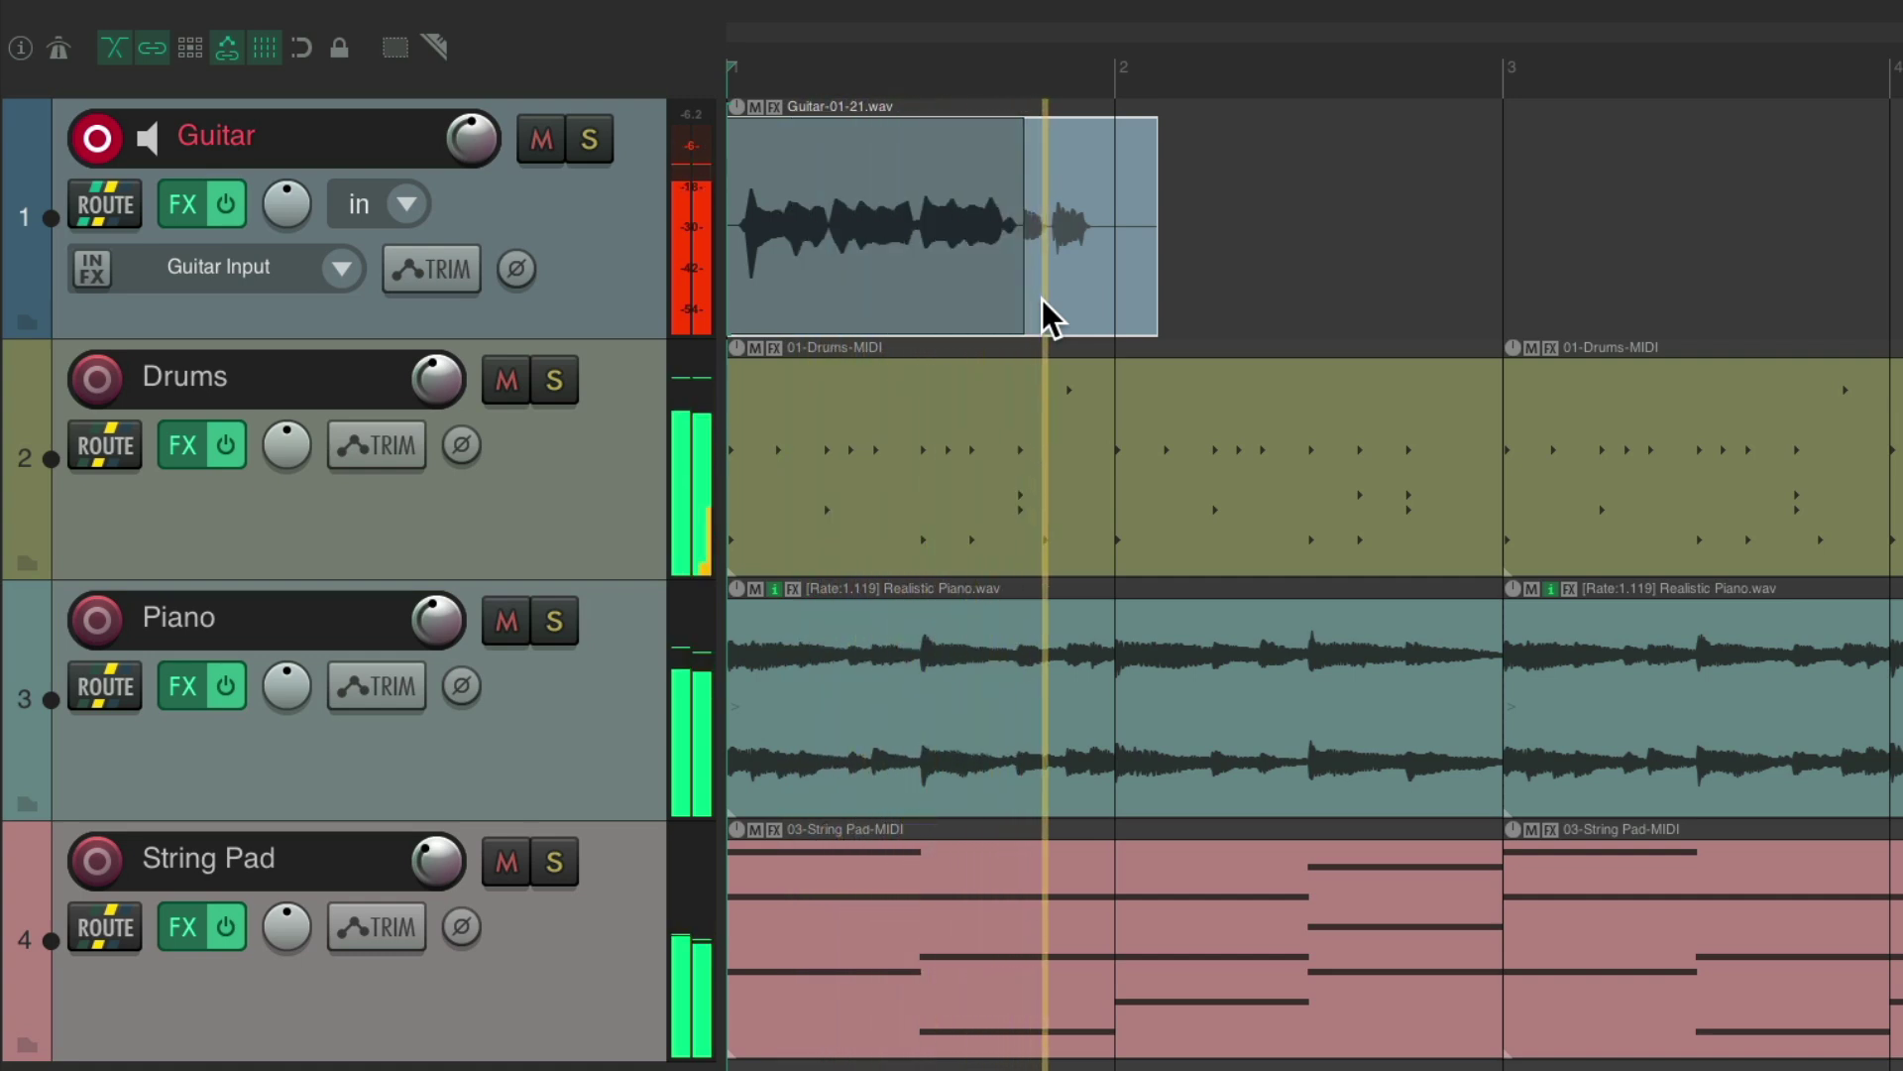
key("space")
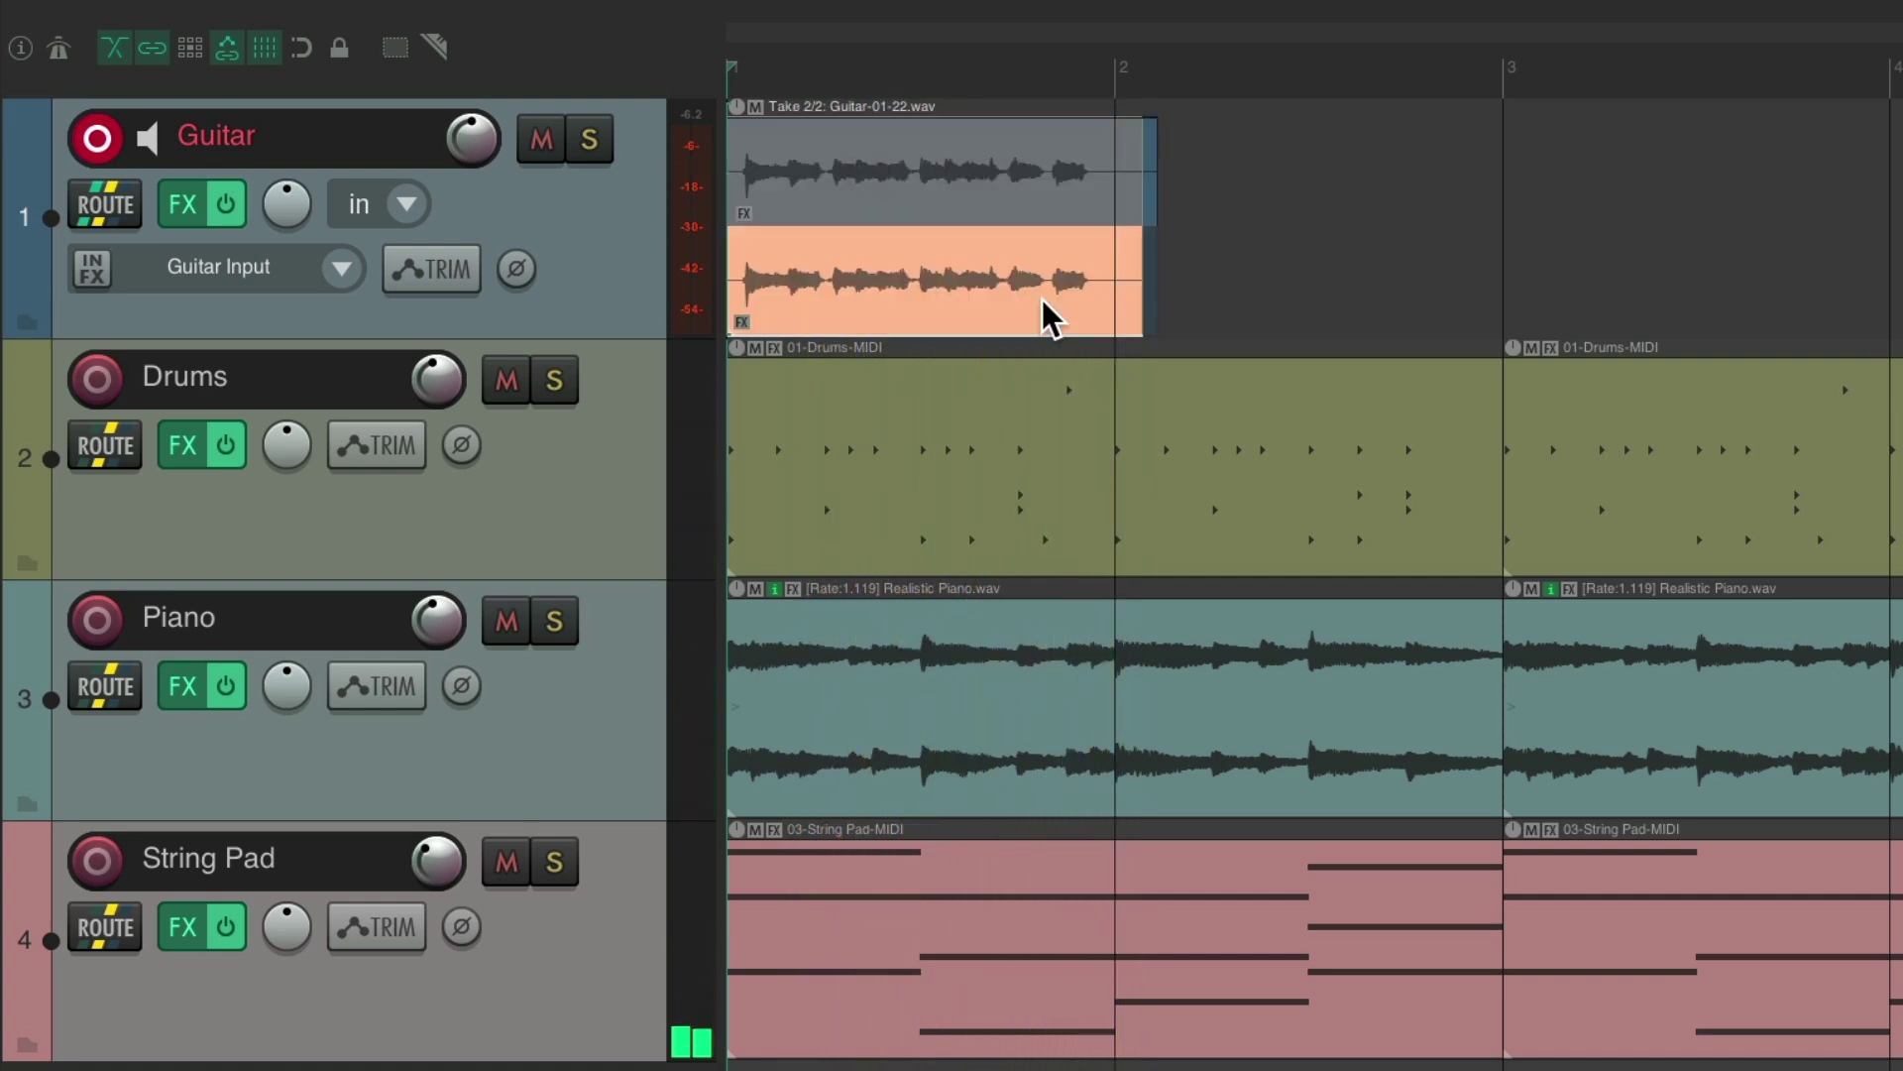
Switch between the two guitar take lanes, delete the takes, and bring up the Options menu
left_click(872, 166)
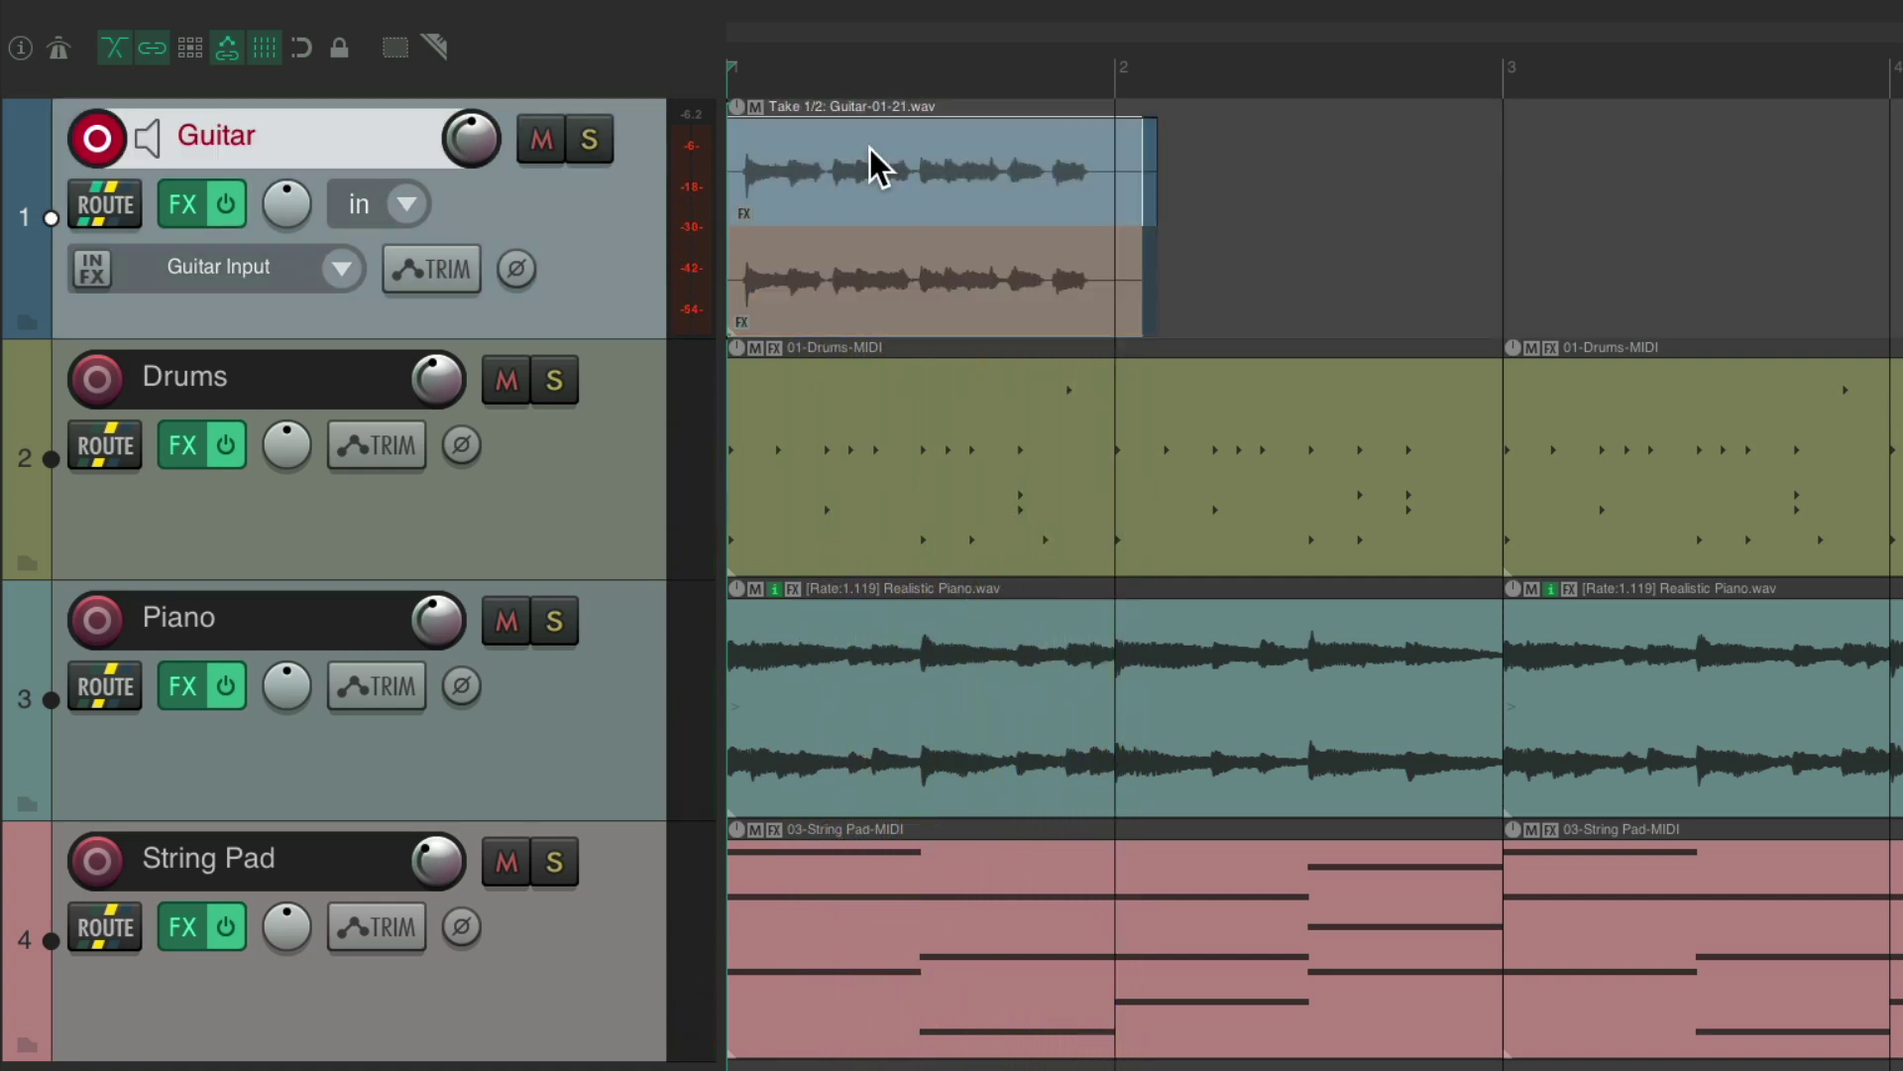
left_click(907, 258)
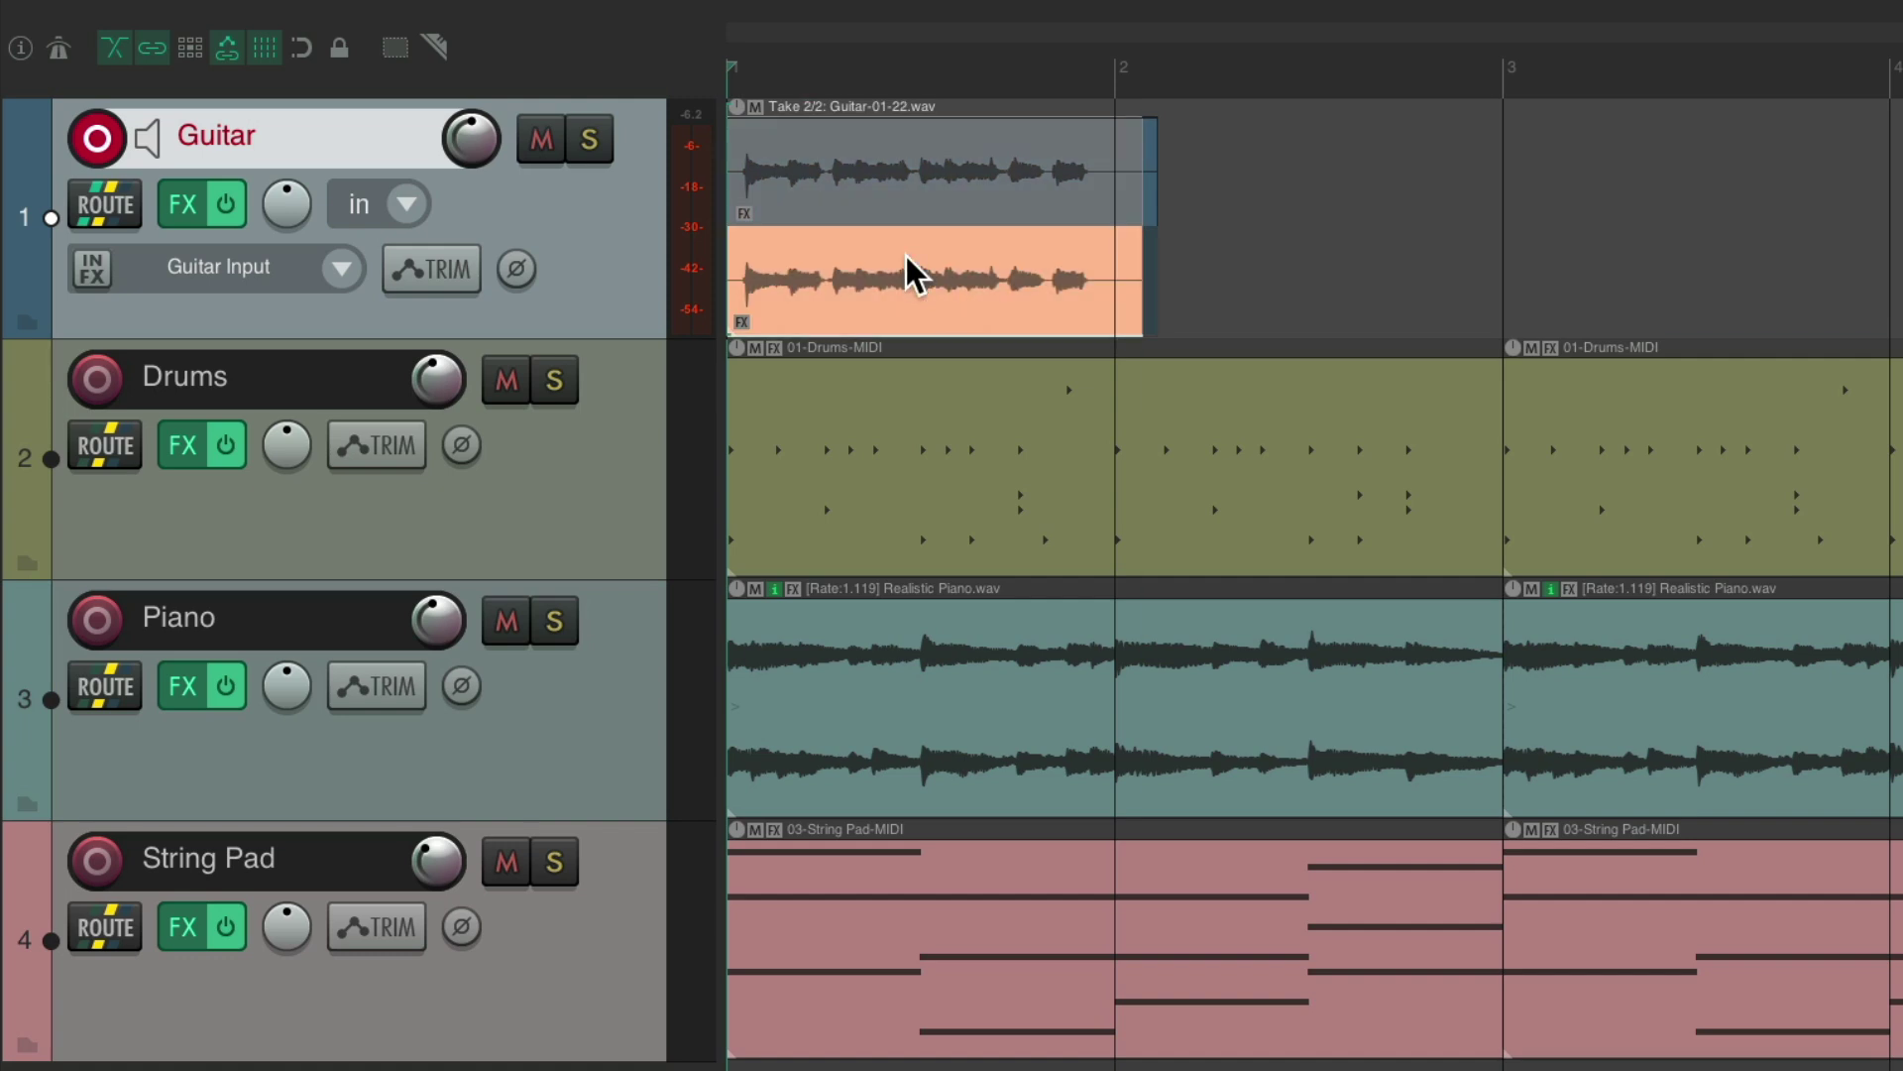
key("Delete")
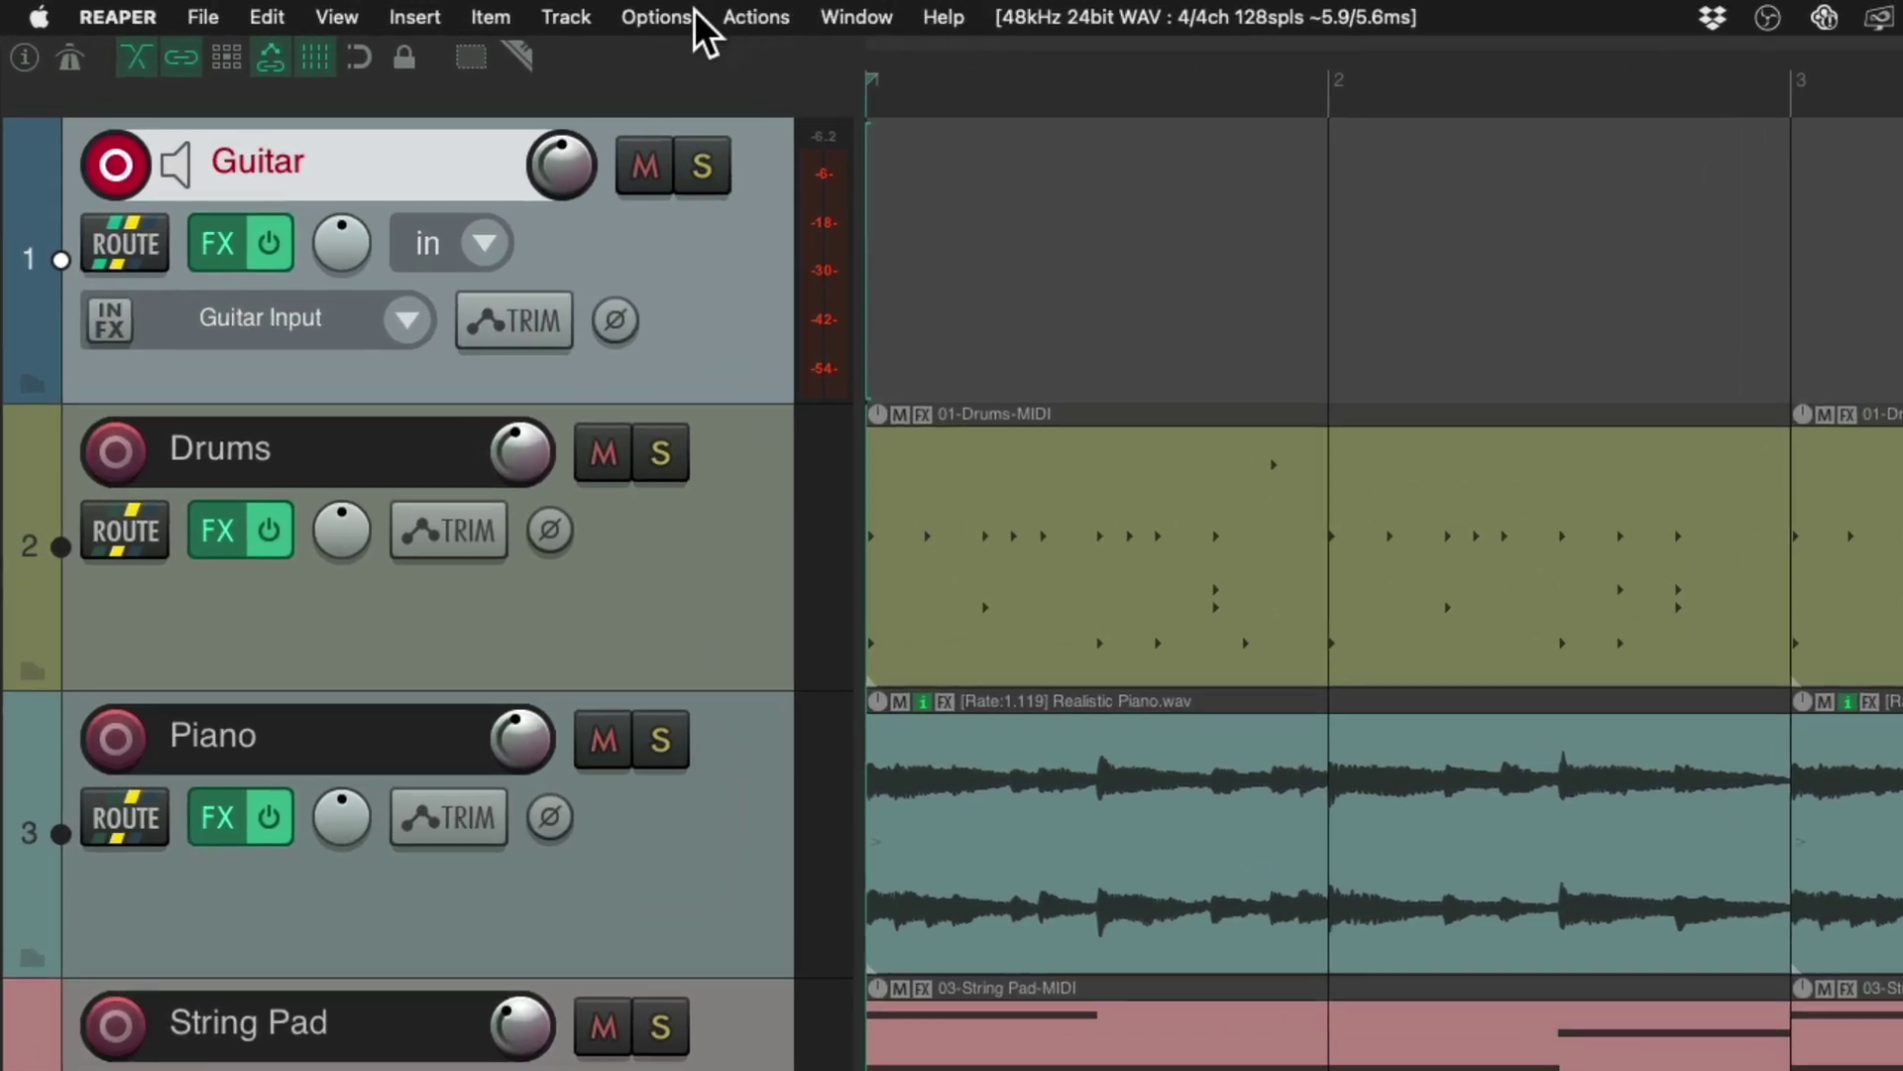
left_click(656, 20)
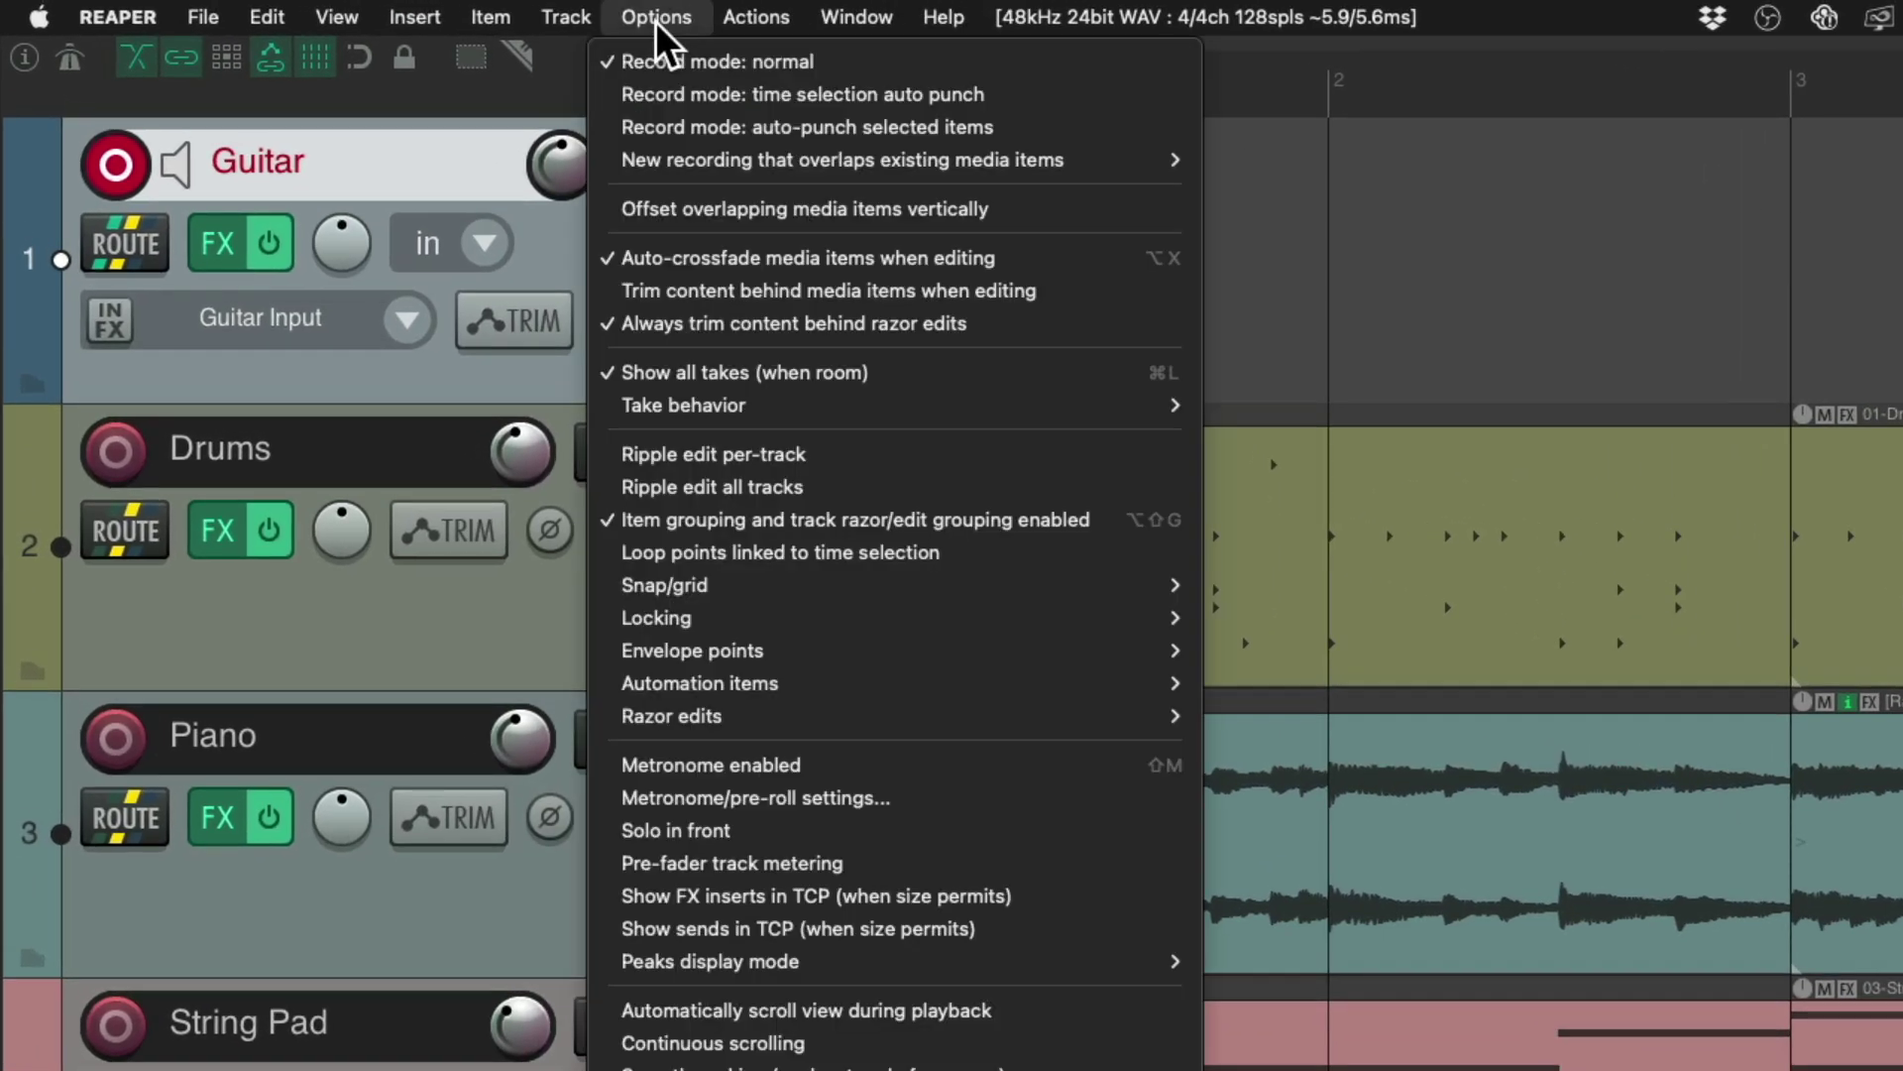
Check the 'New recording that overlaps existing media items' choices, close Options, and bring up the toolbar menu
mouse_move(644, 164)
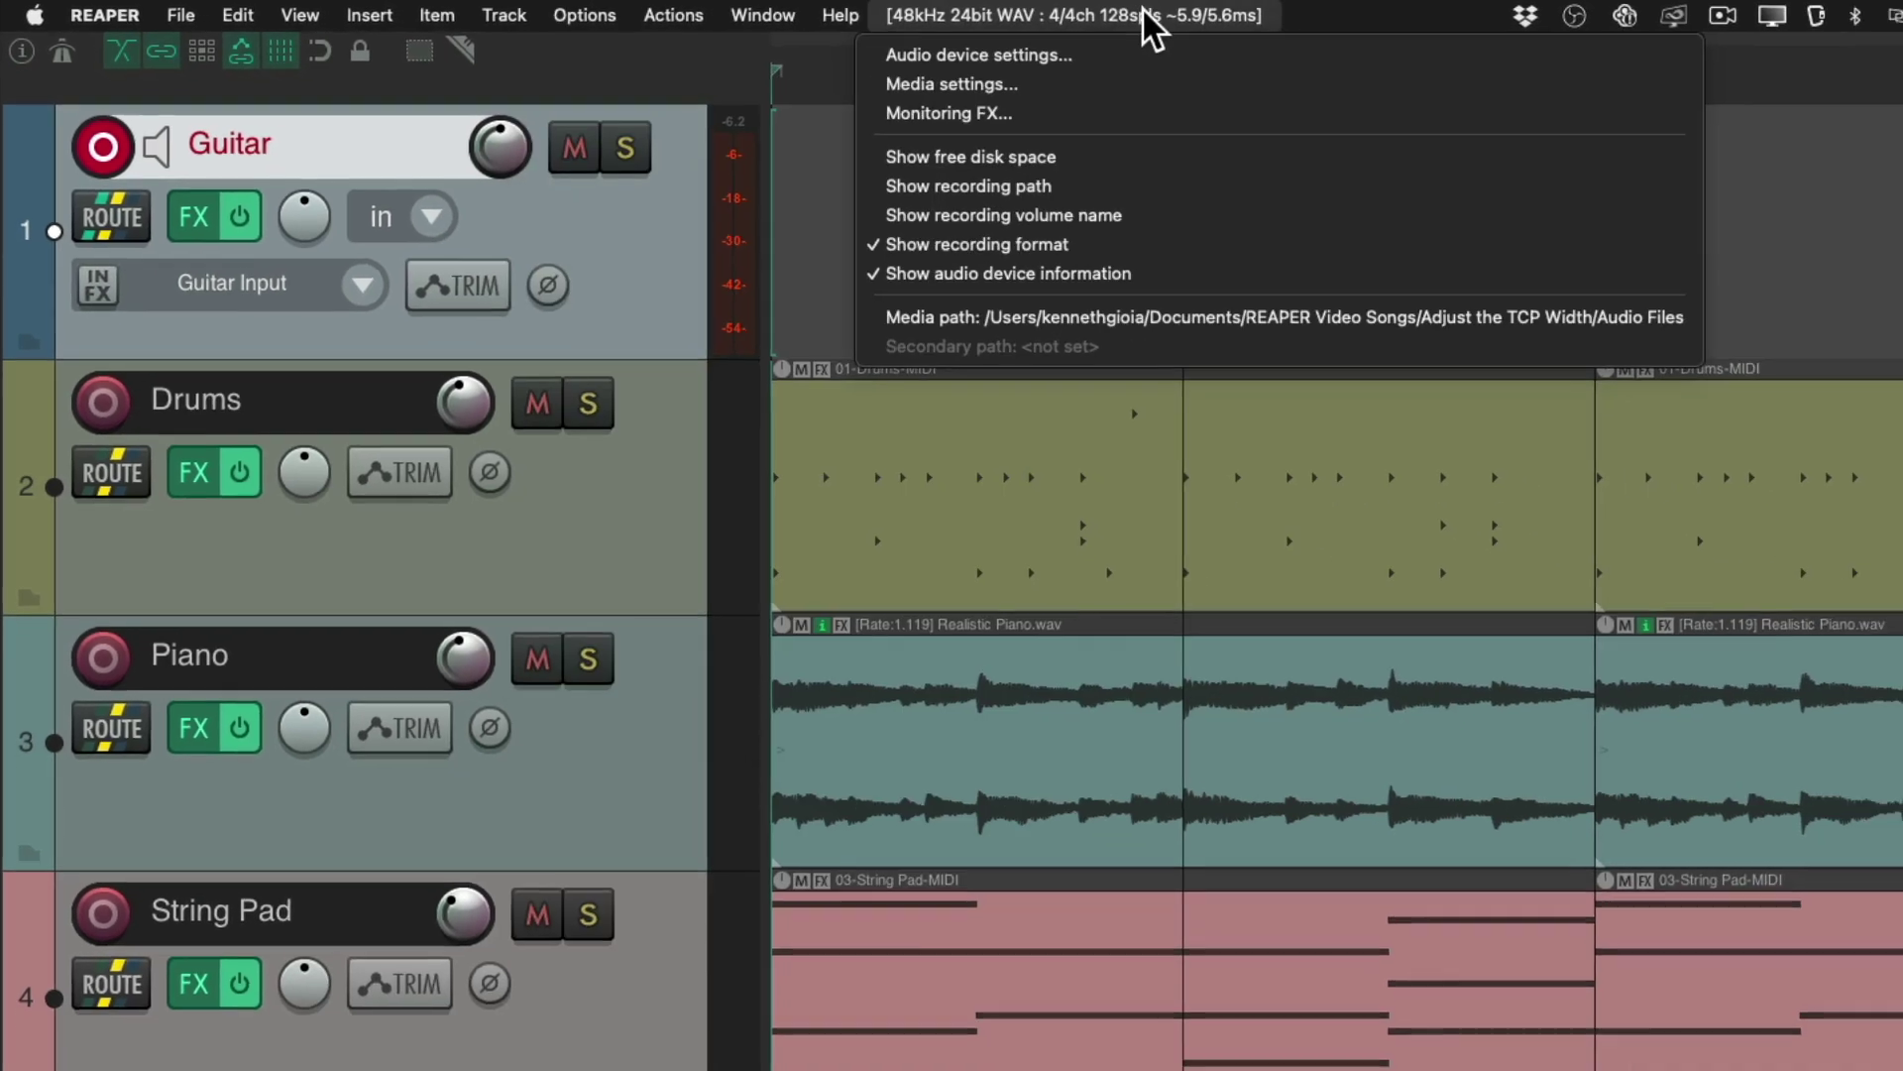
left_click(1074, 30)
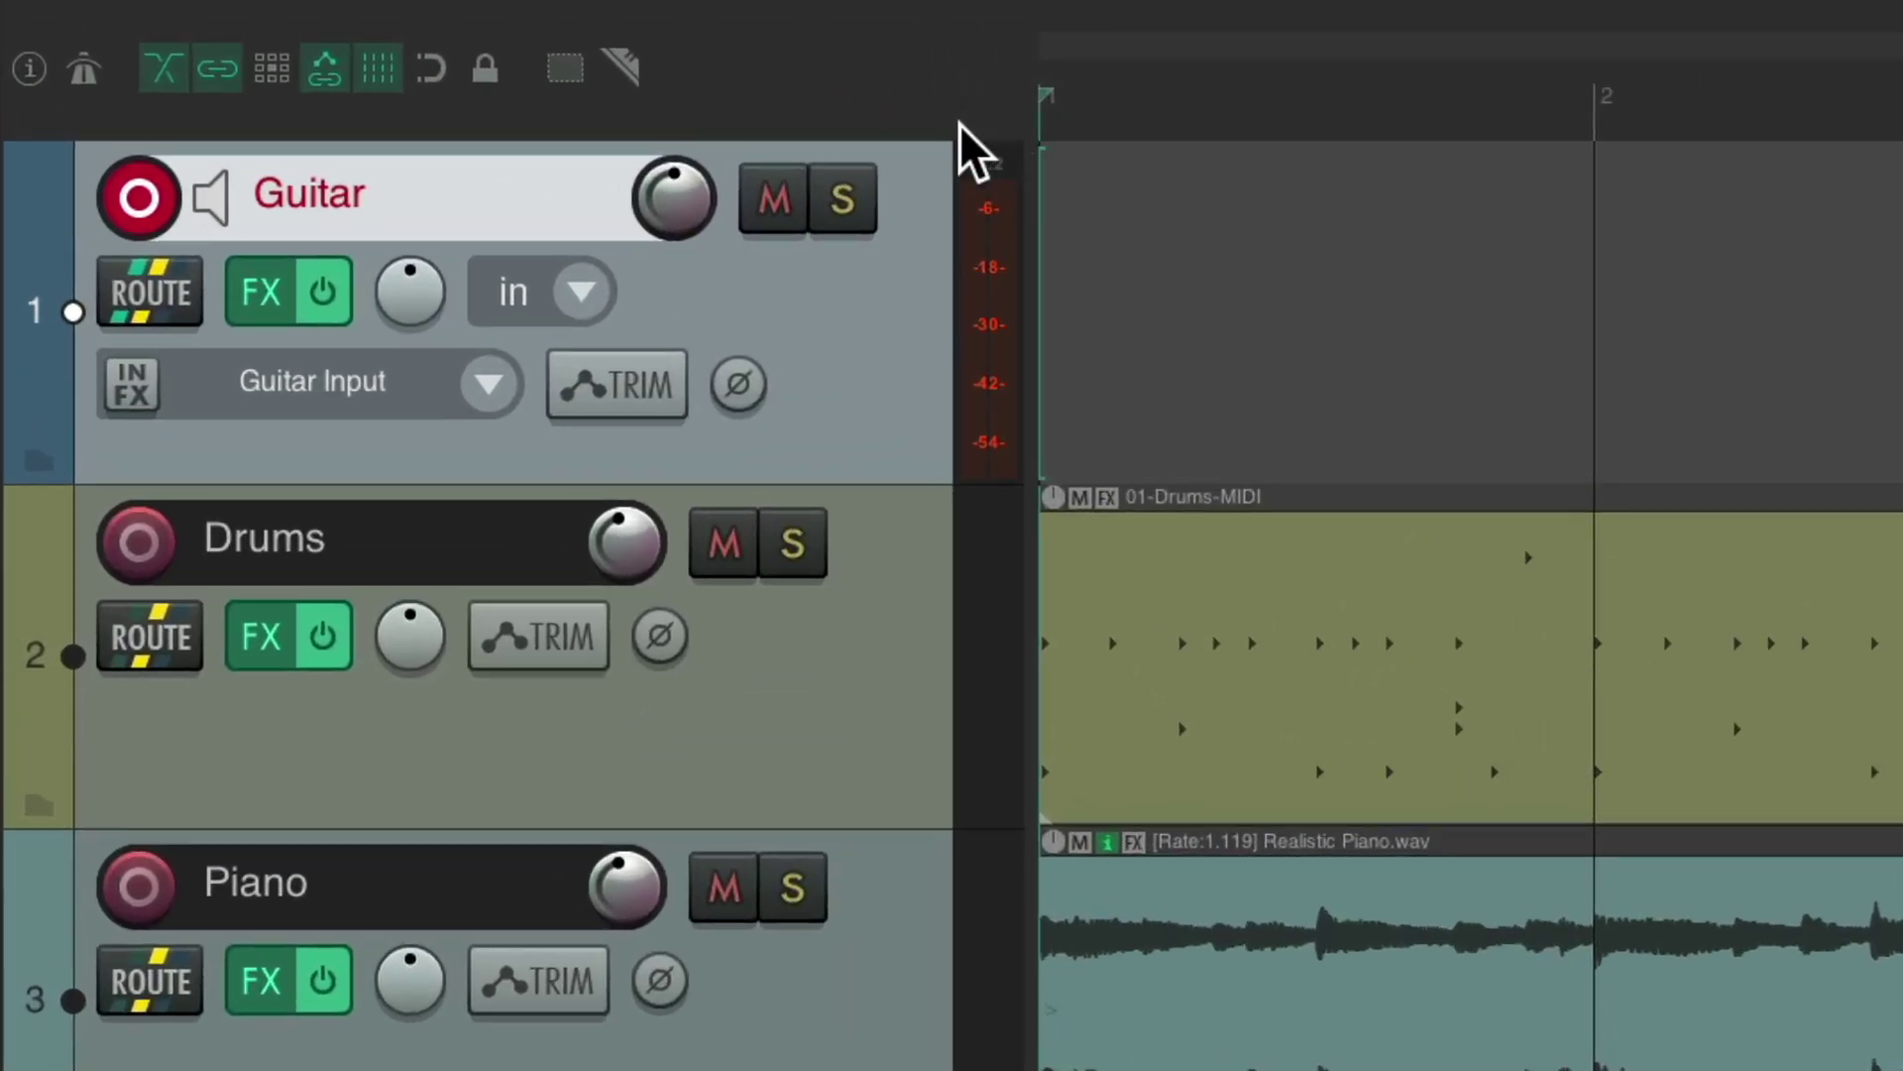
right_click(936, 117)
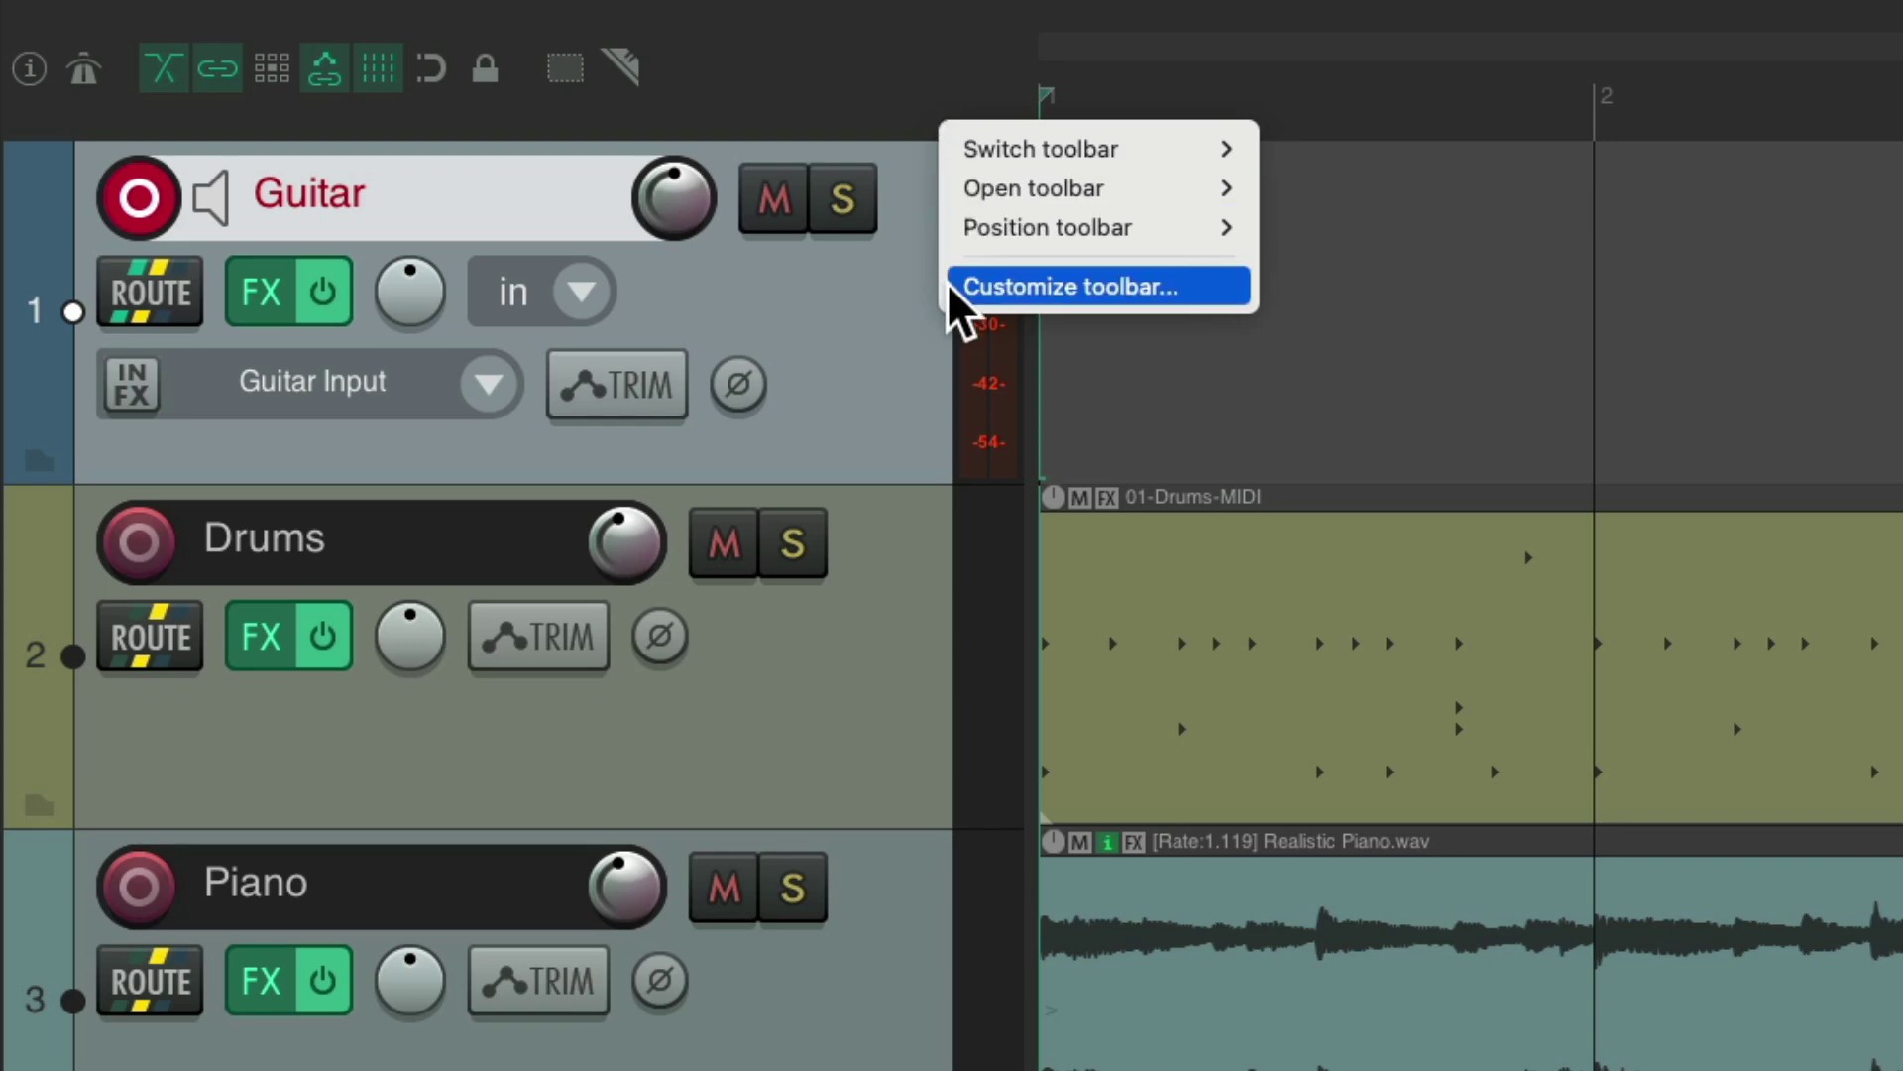
Add 'Options: Toggle new recording adds lanes' to the main toolbar with a separator before it
left_click(1051, 287)
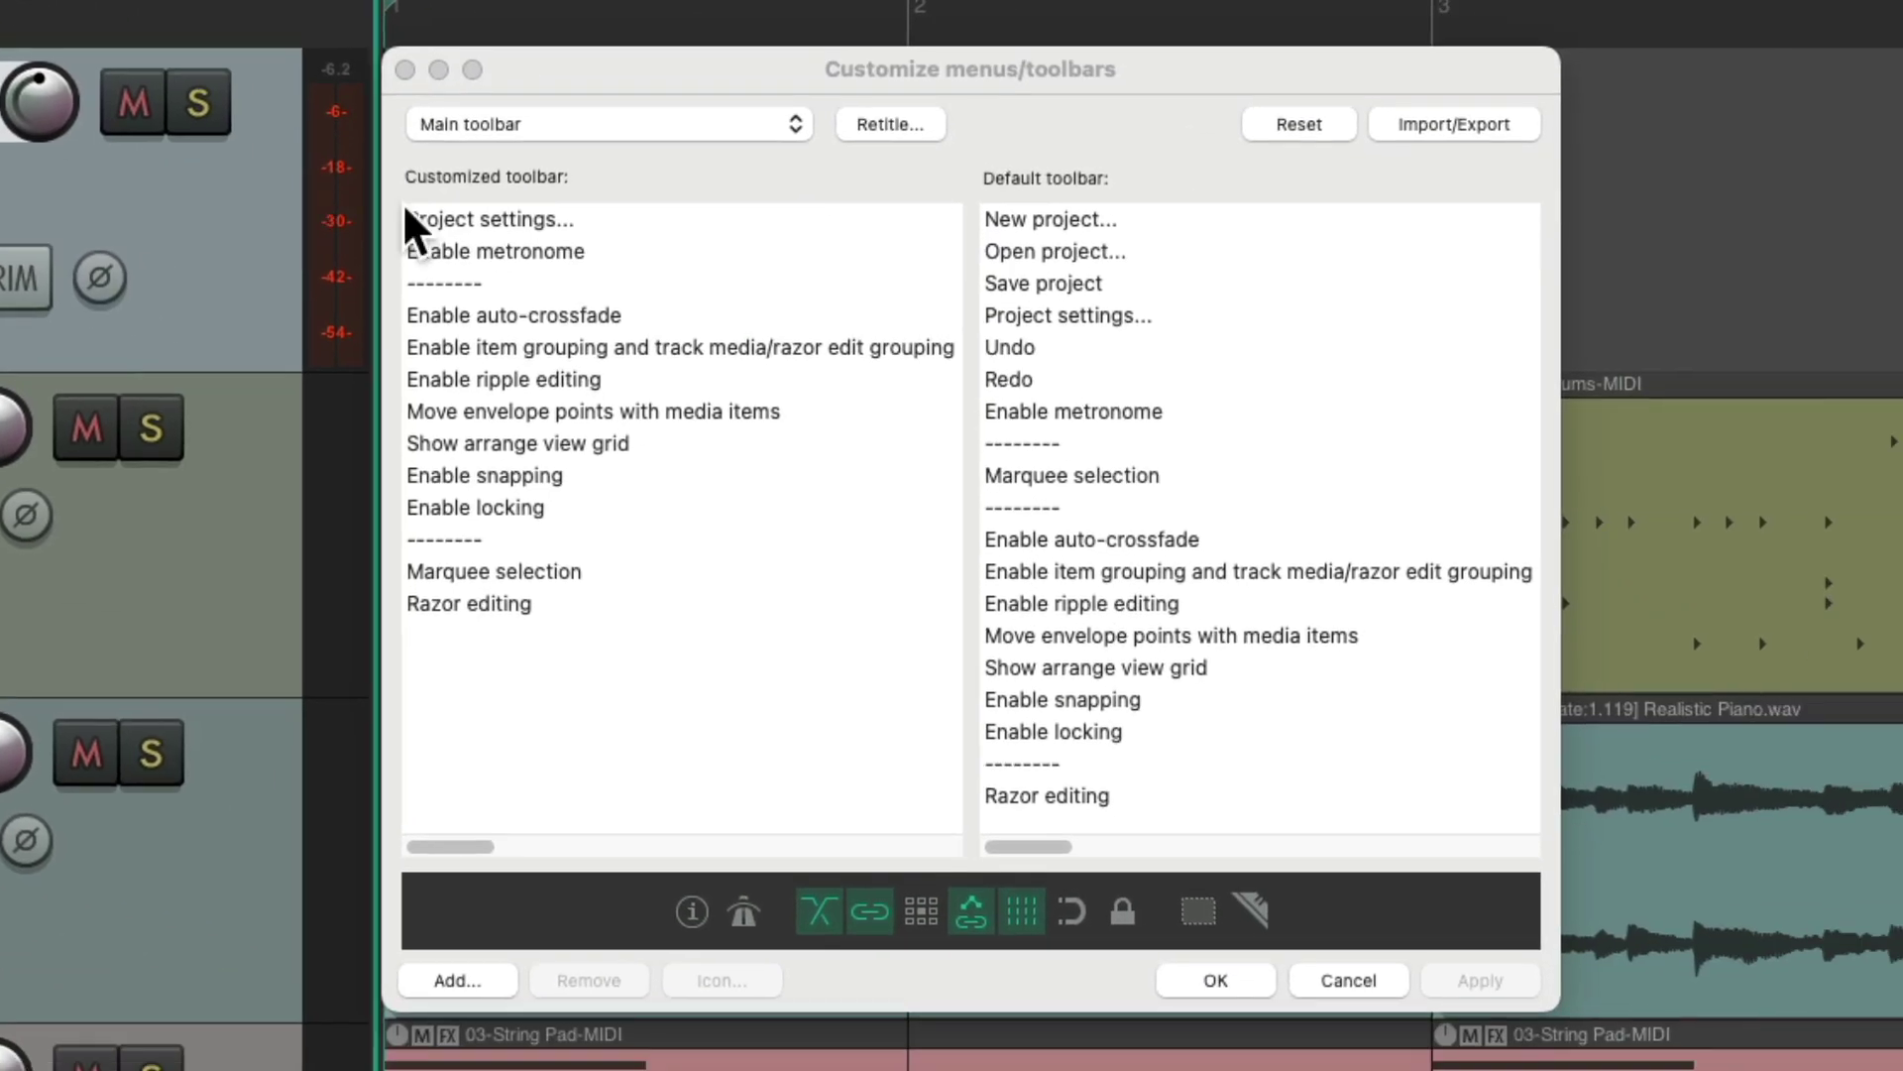
left_click(484, 983)
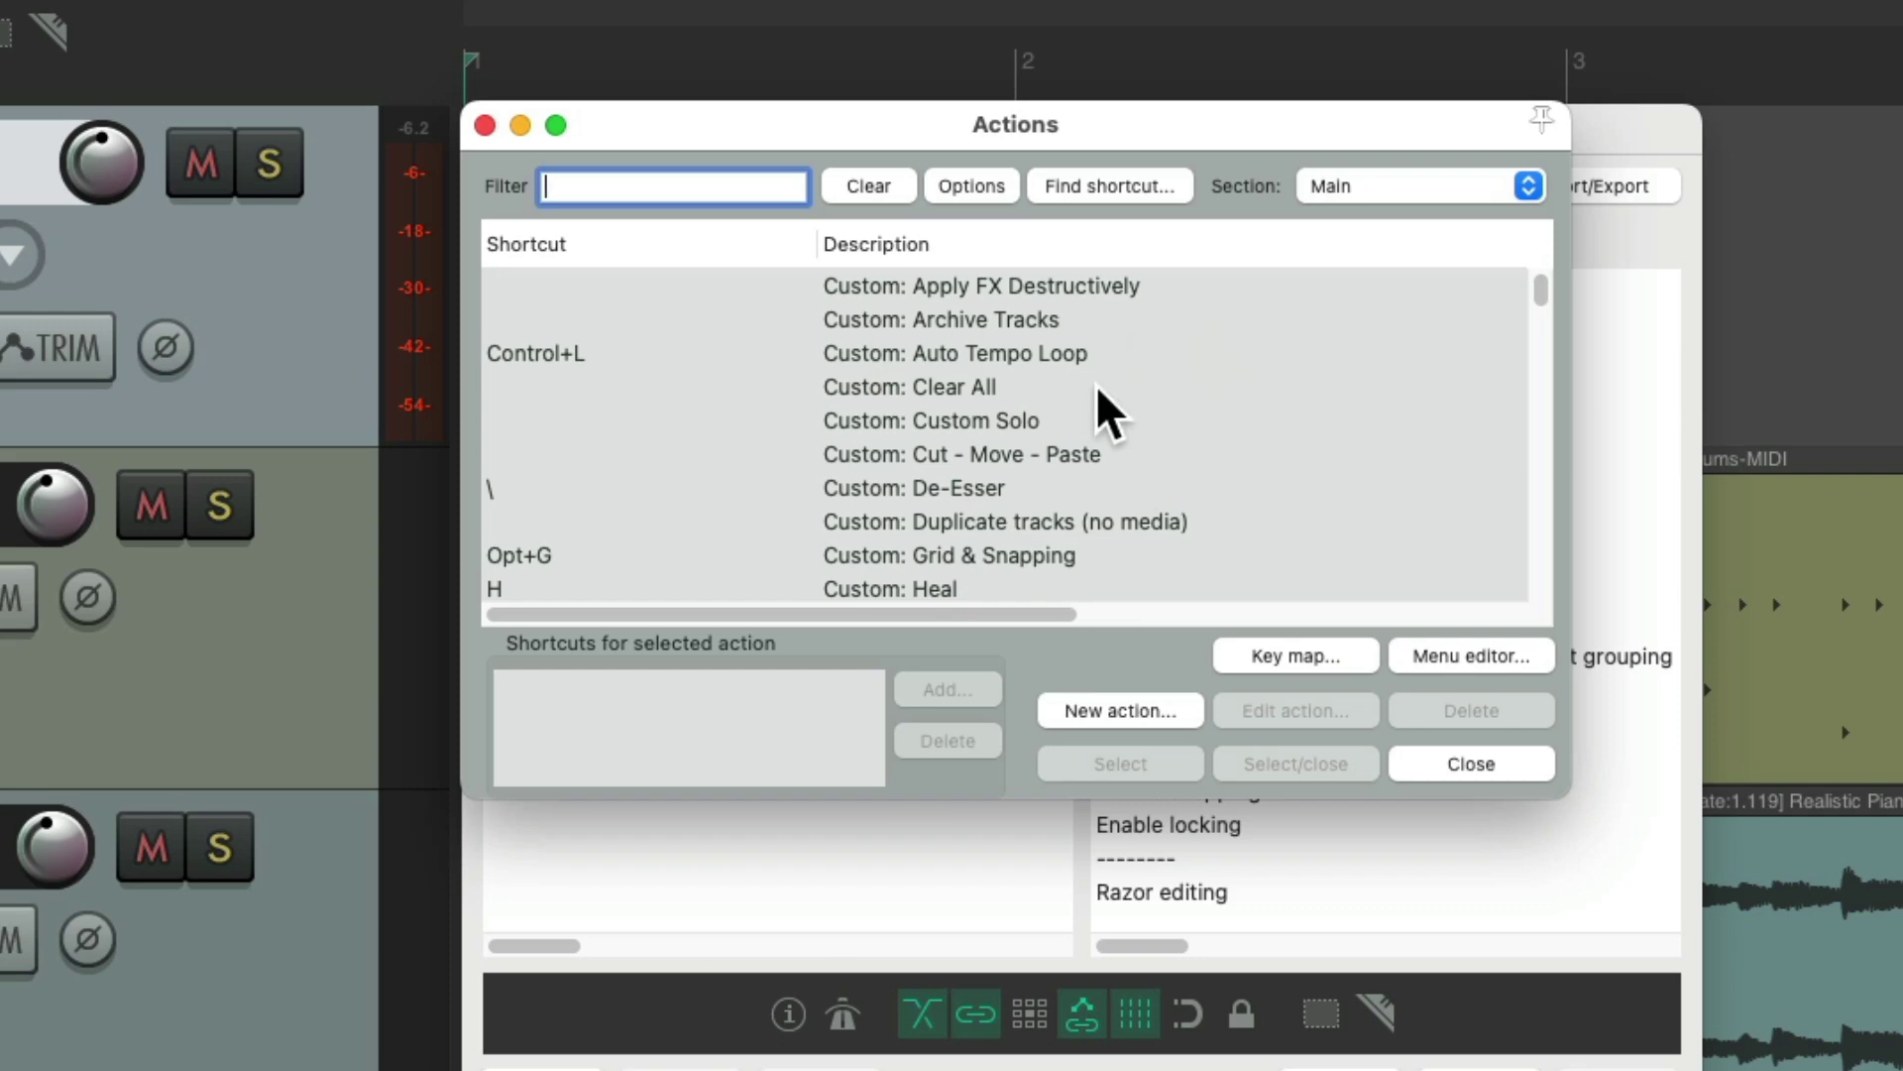
type("toggle add lanes")
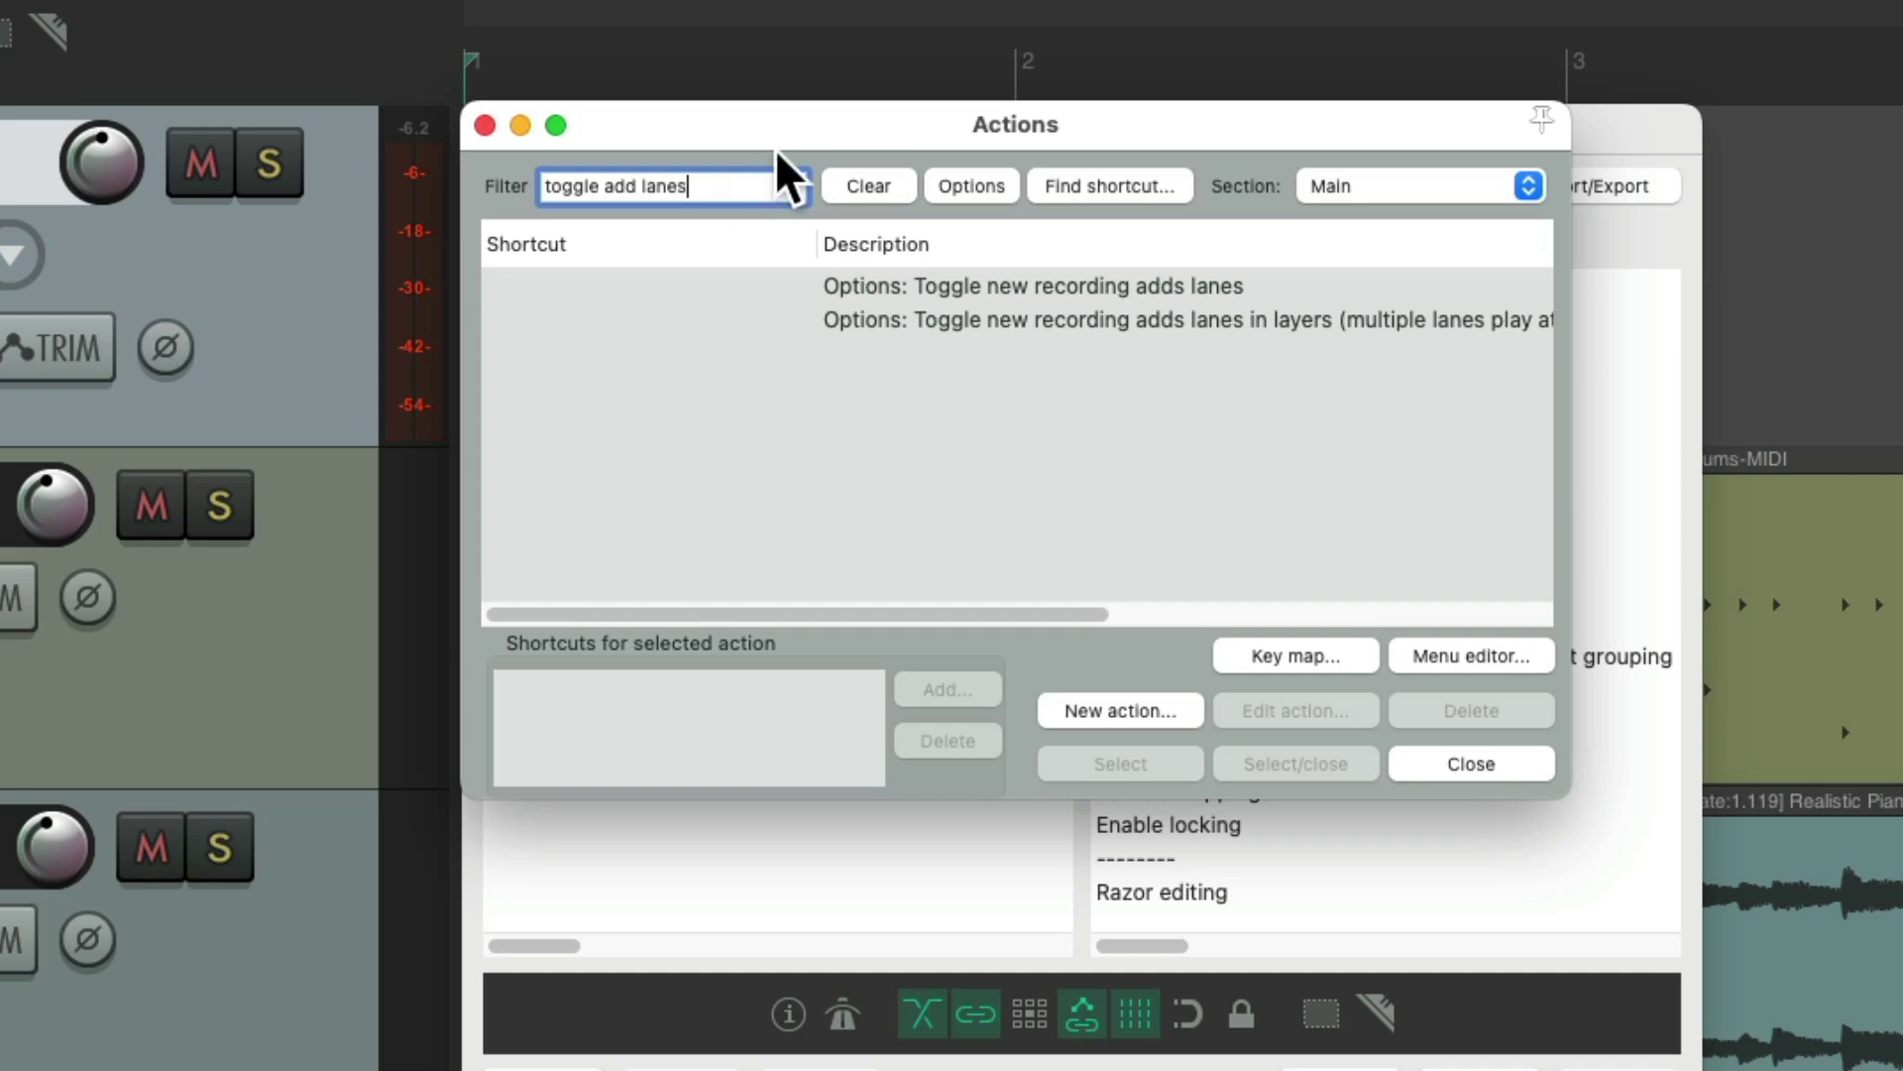
left_click(1005, 283)
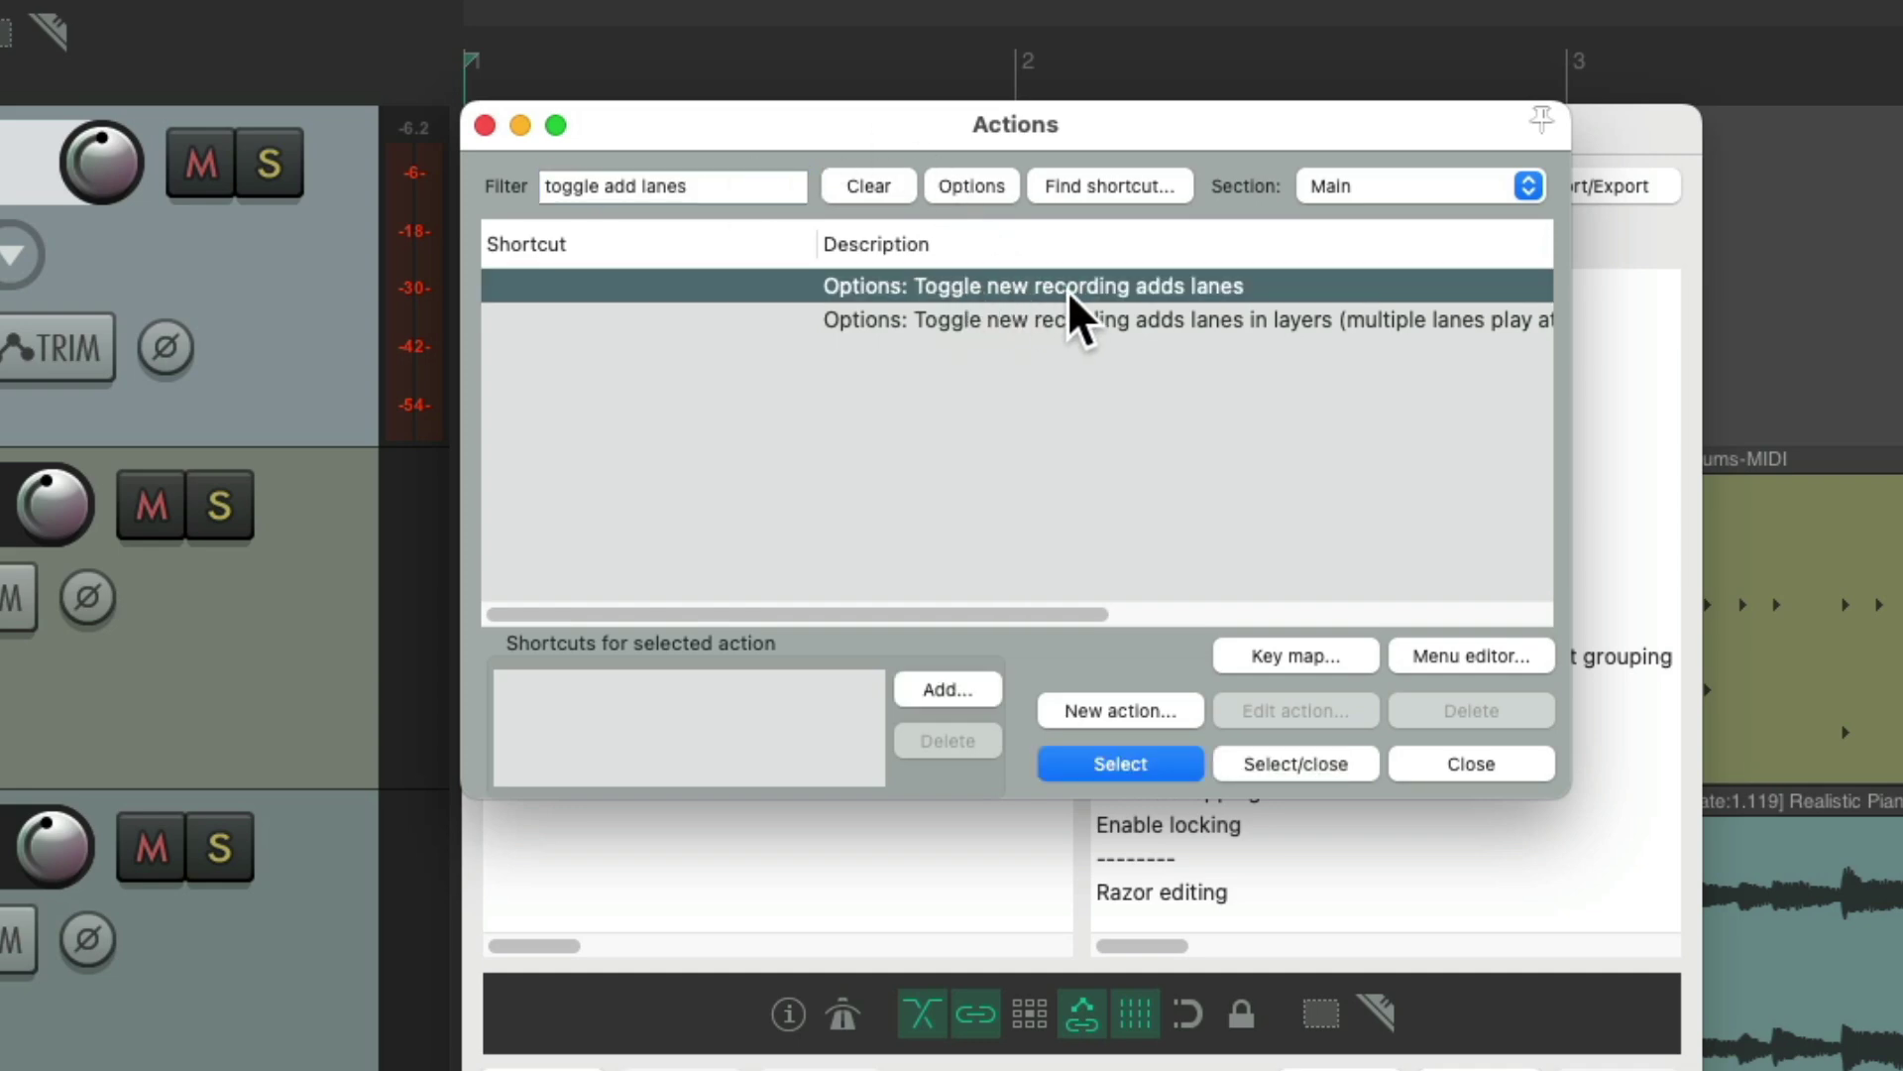
left_click(1306, 759)
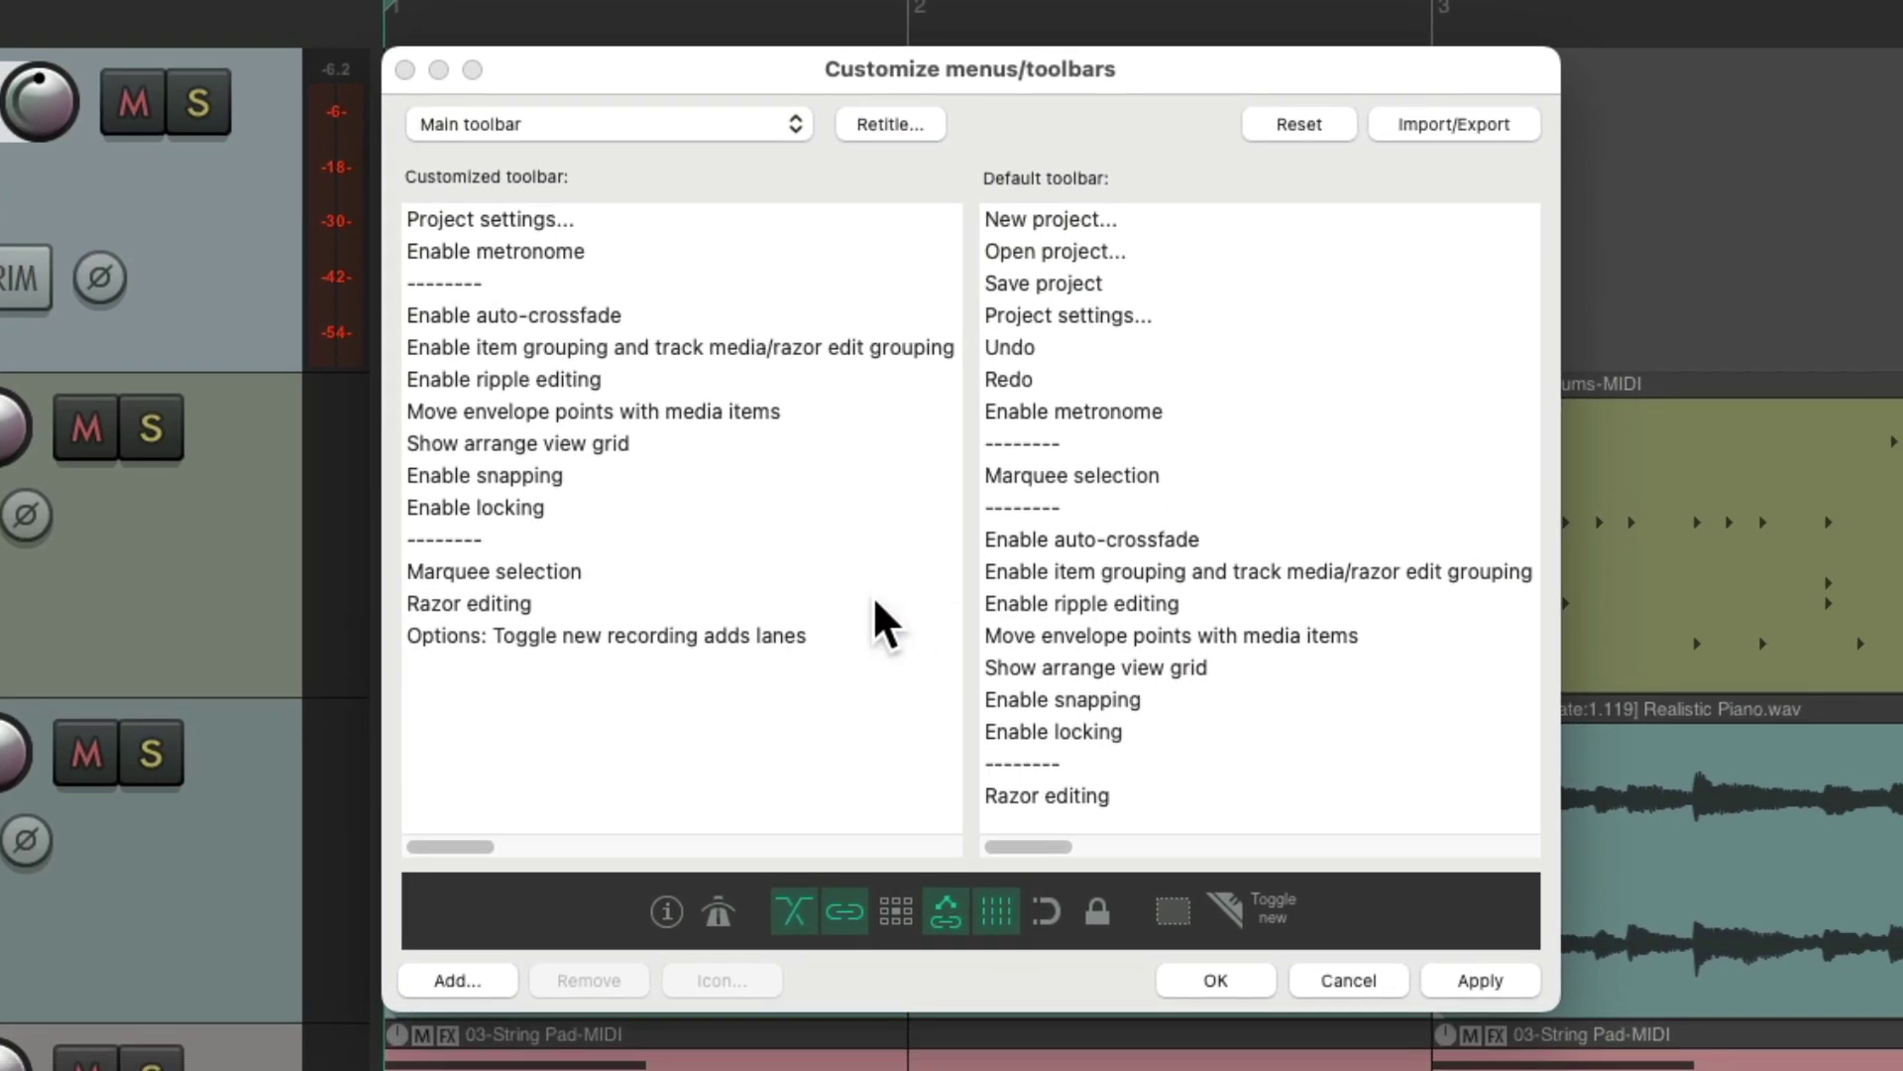
left_click(824, 633)
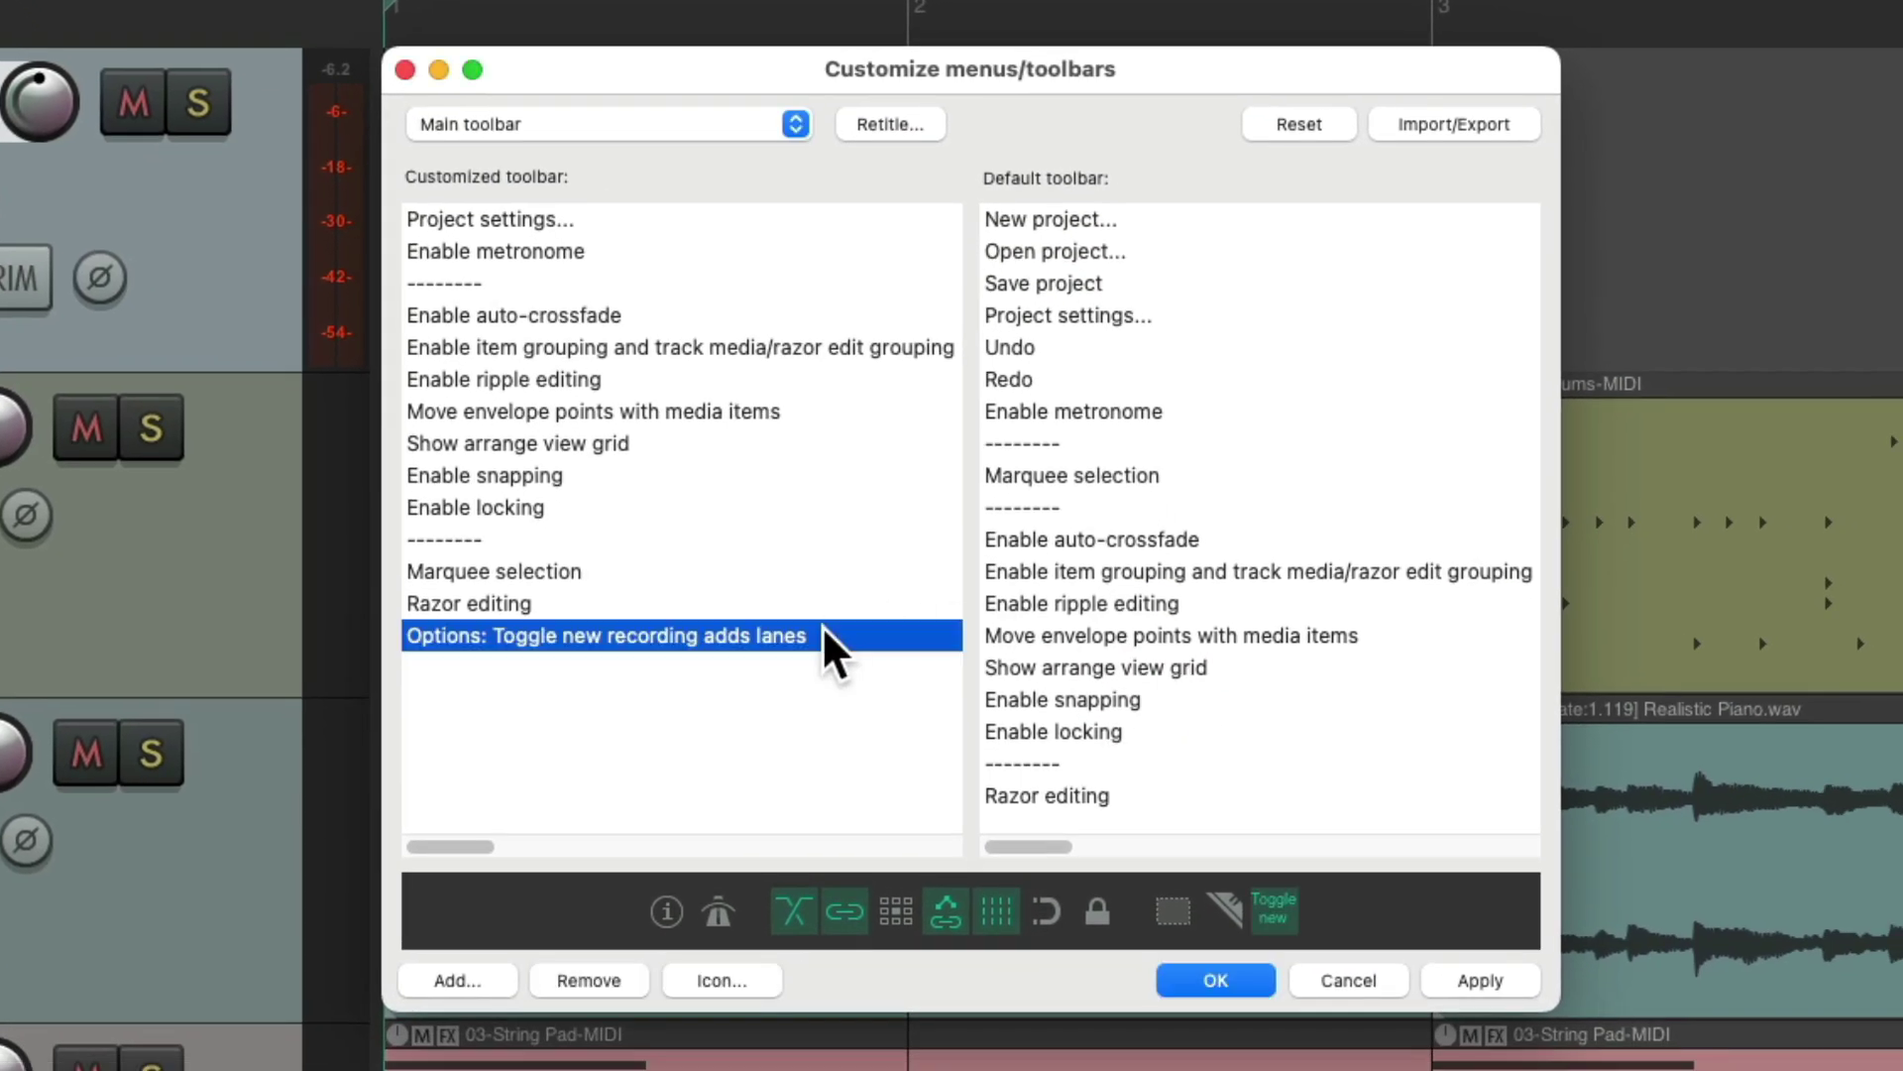
right_click(622, 684)
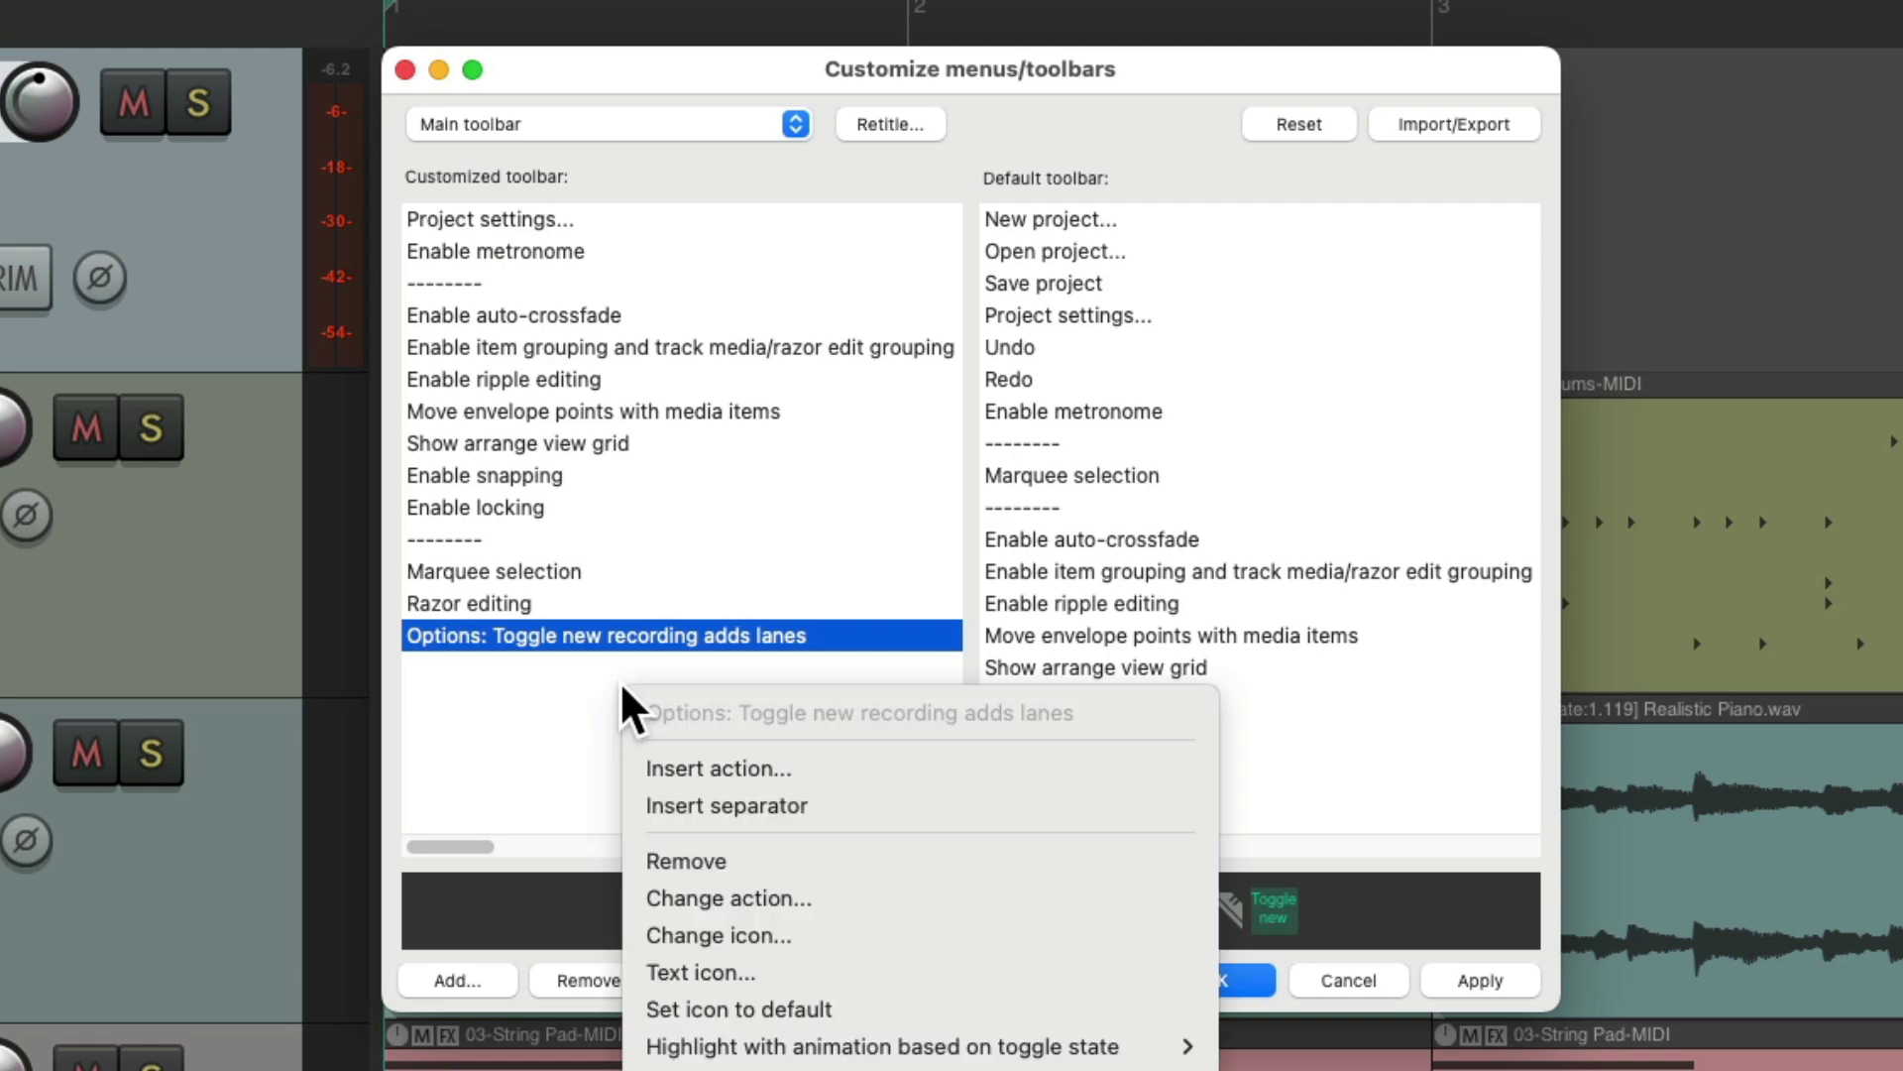
left_click(654, 805)
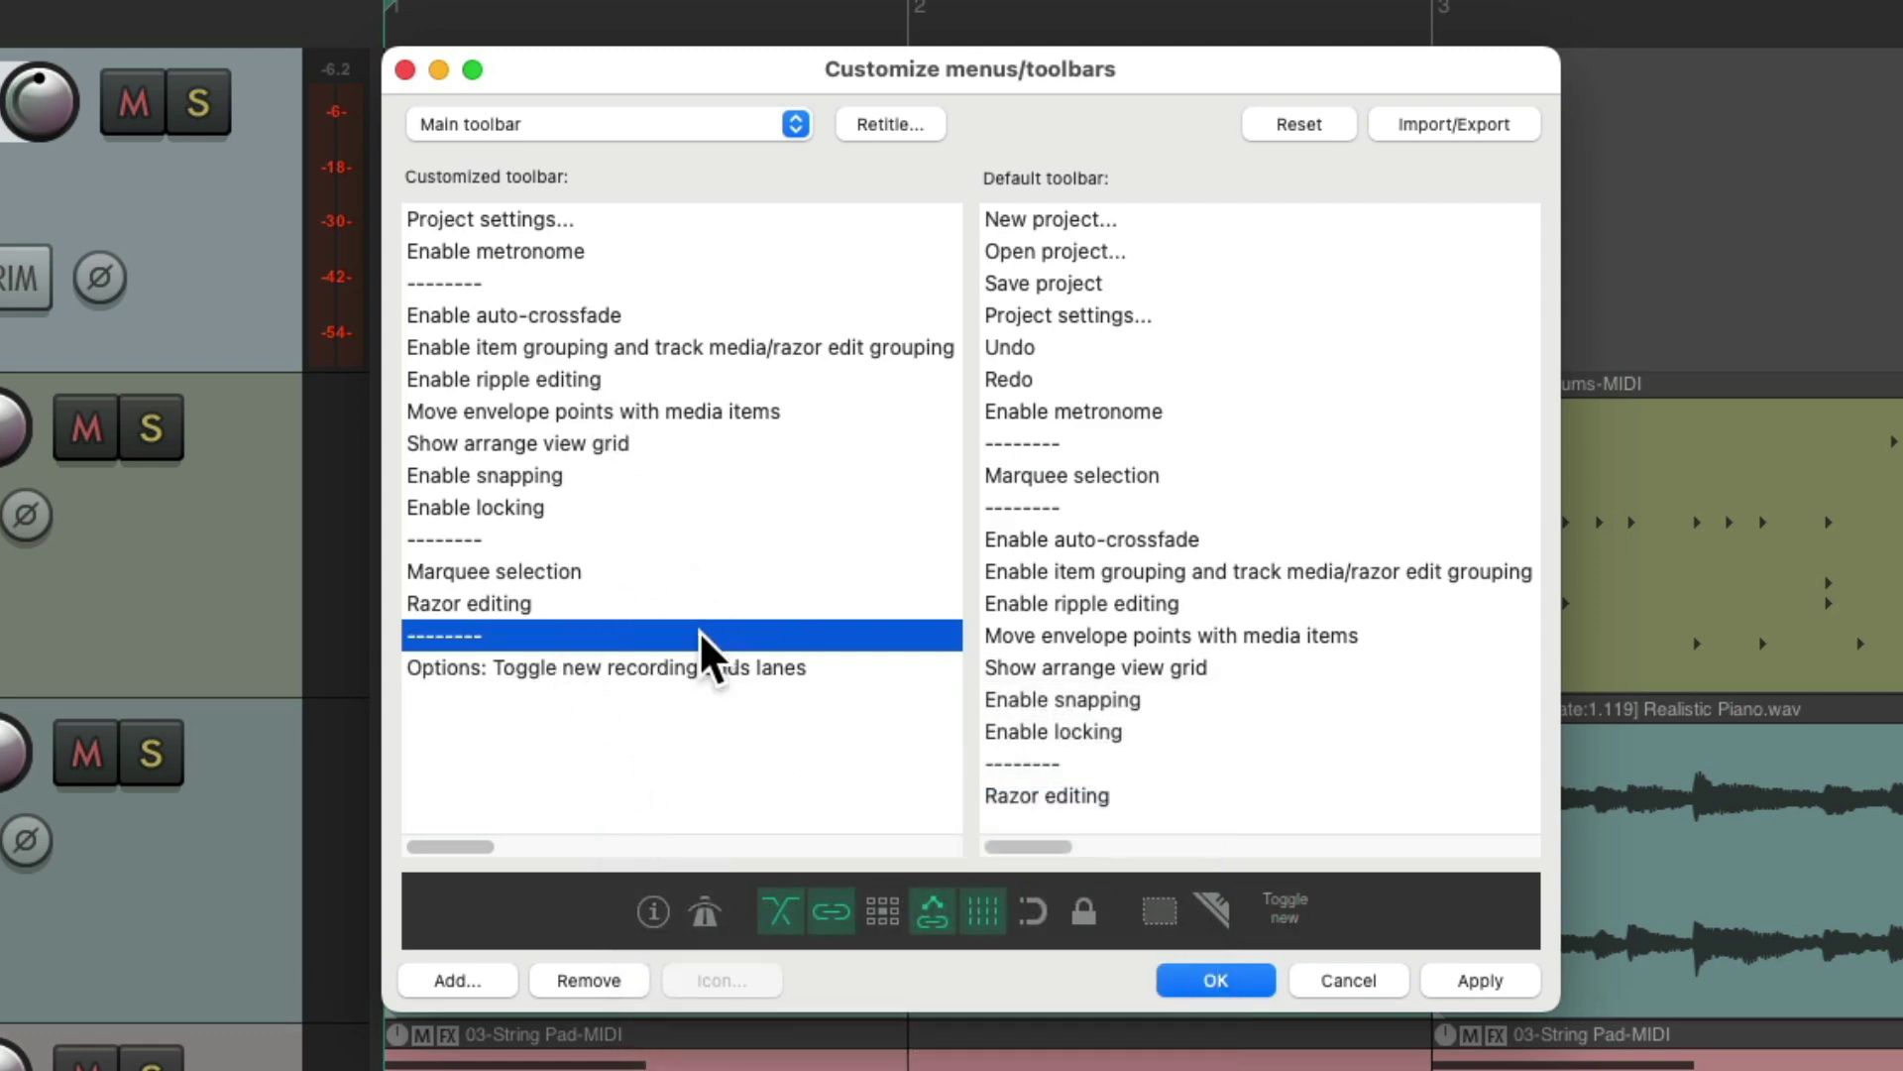
Give the lanes toggle a record-to-lane icon and apply the toolbar changes
left_click(693, 666)
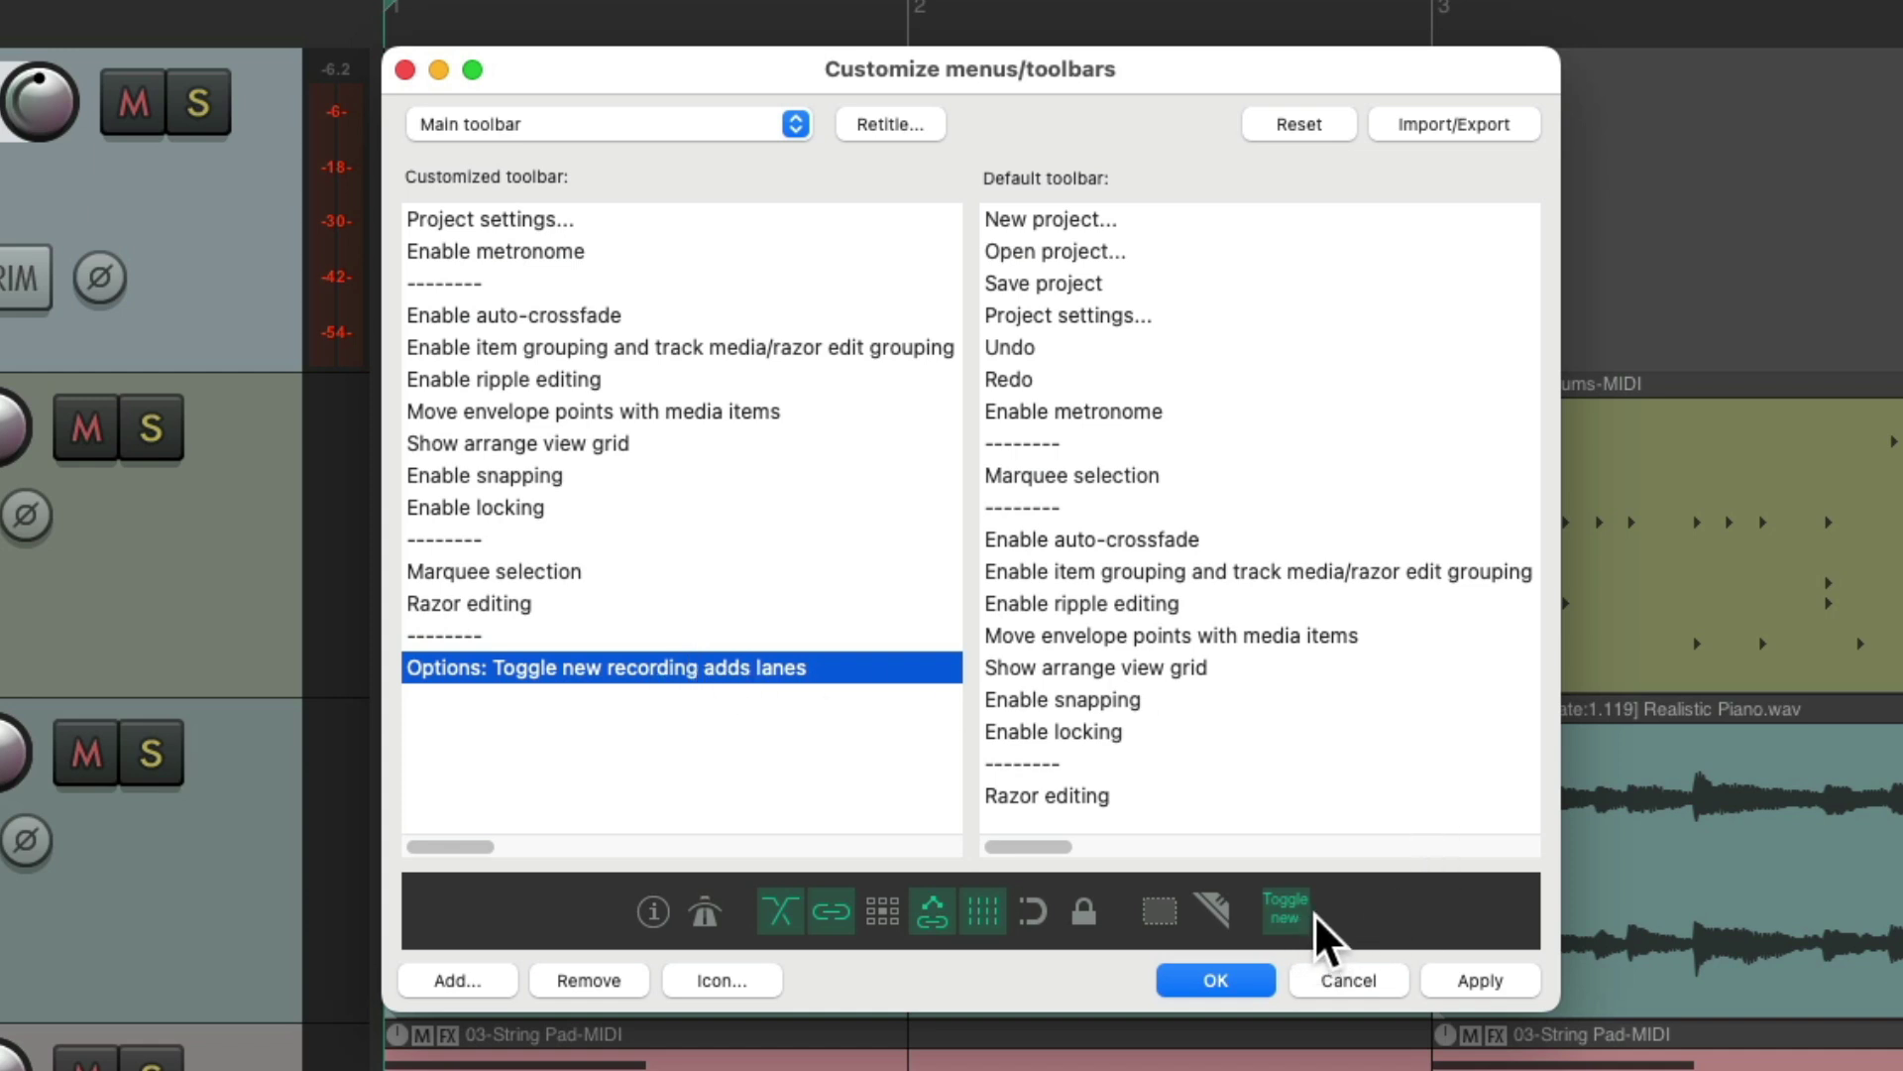
left_click(1289, 927)
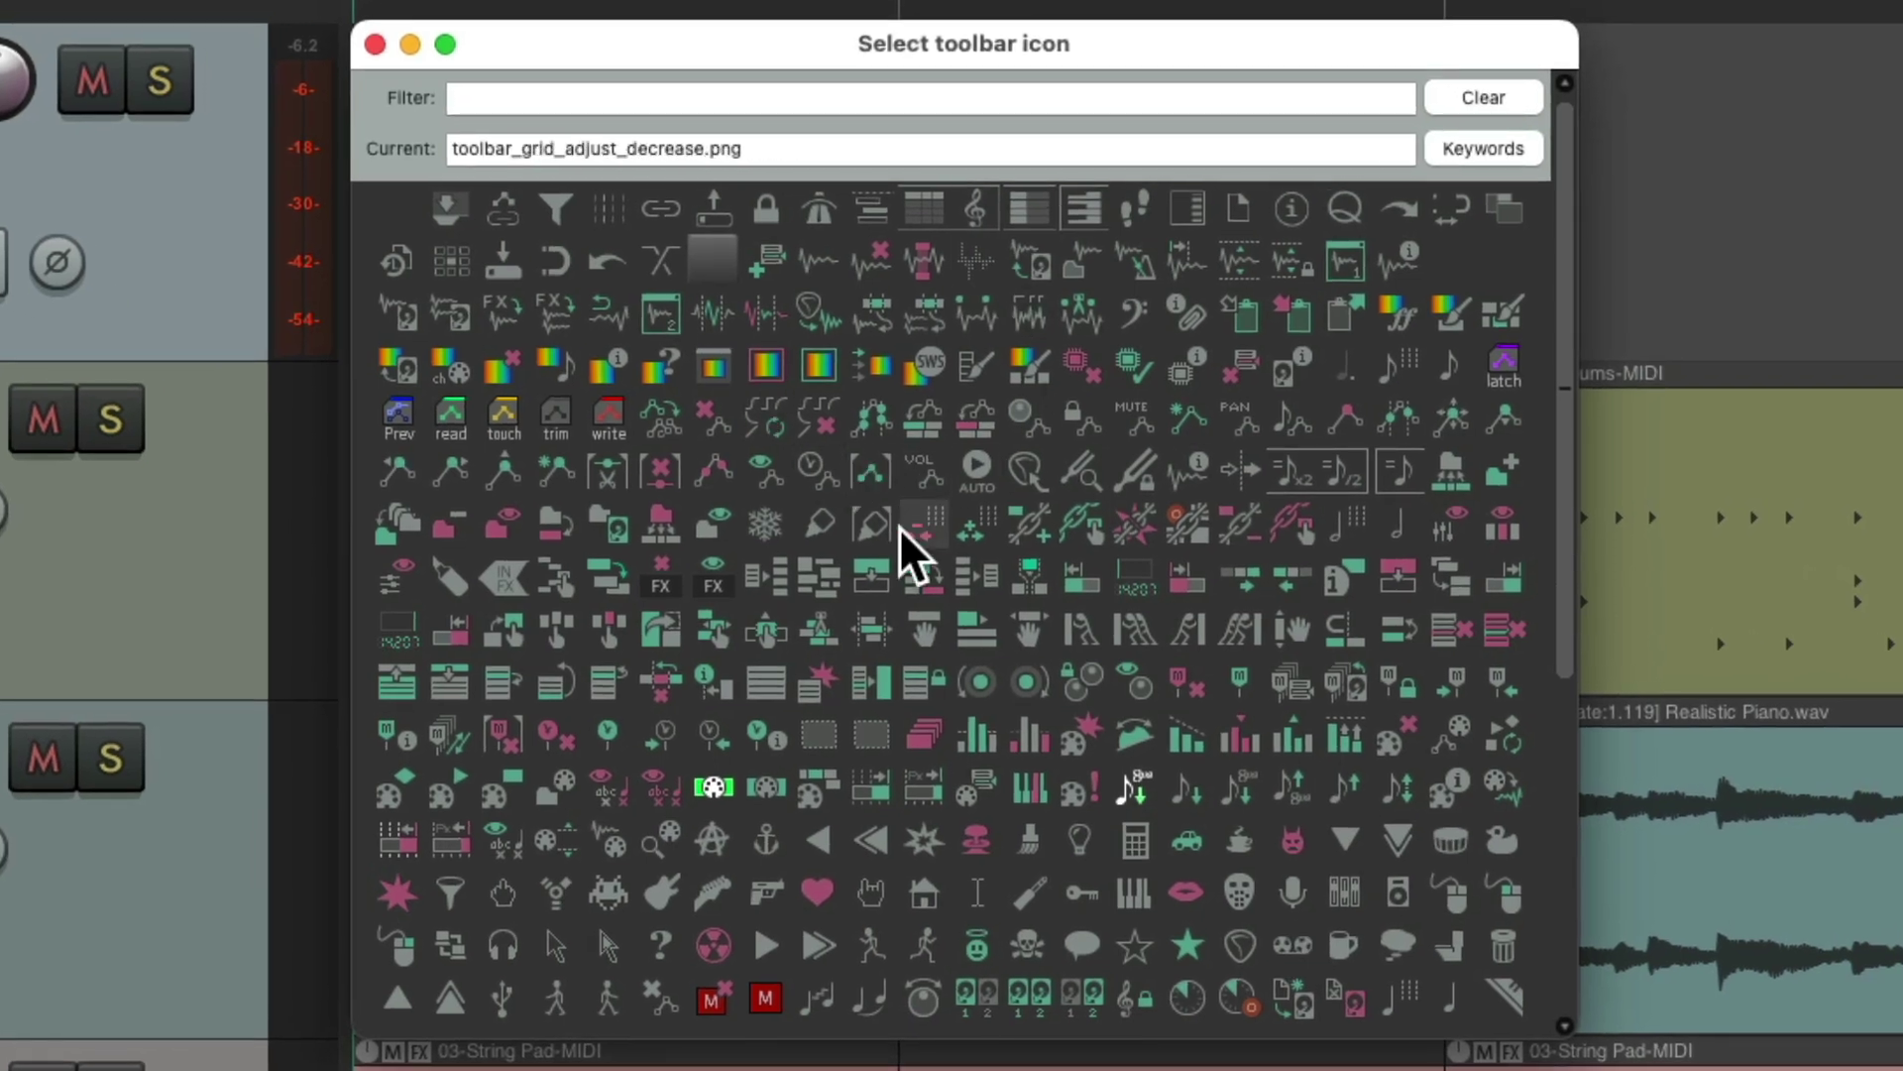
left_click(867, 97)
type("lane")
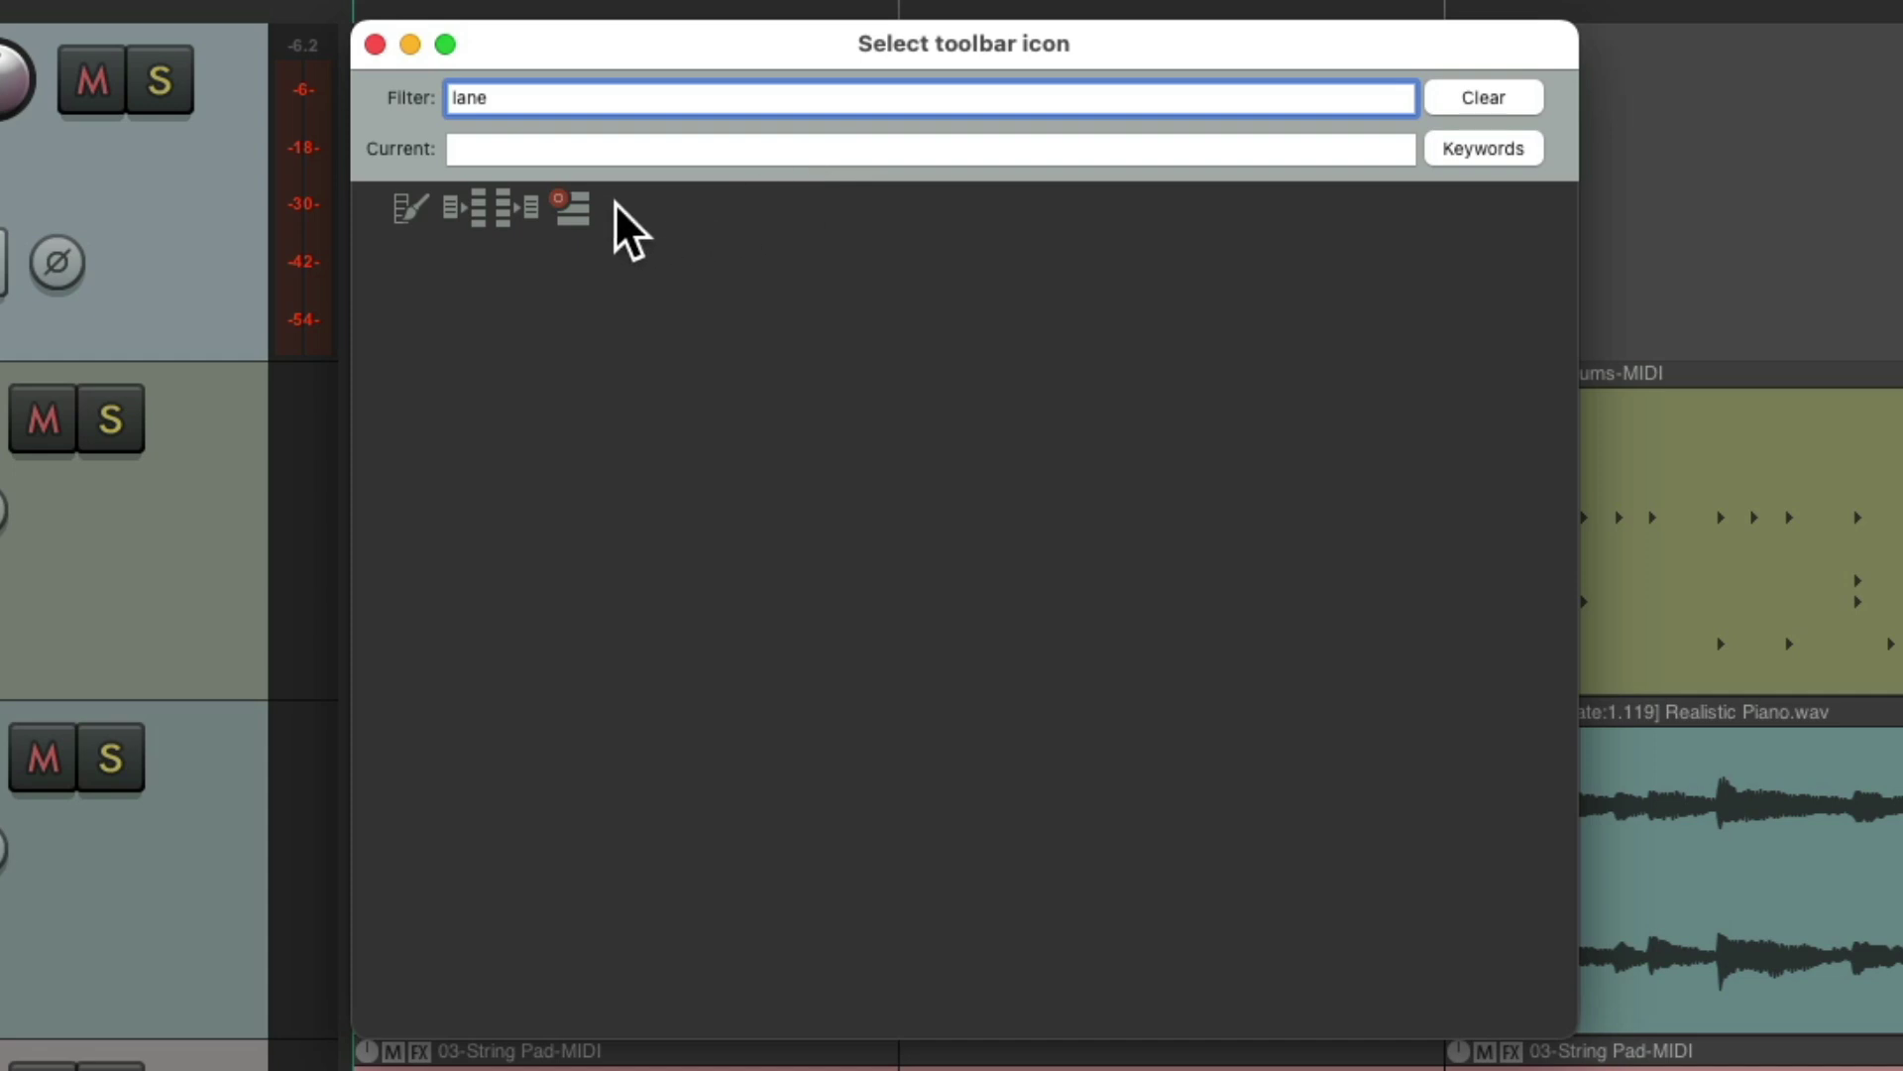
left_click(572, 214)
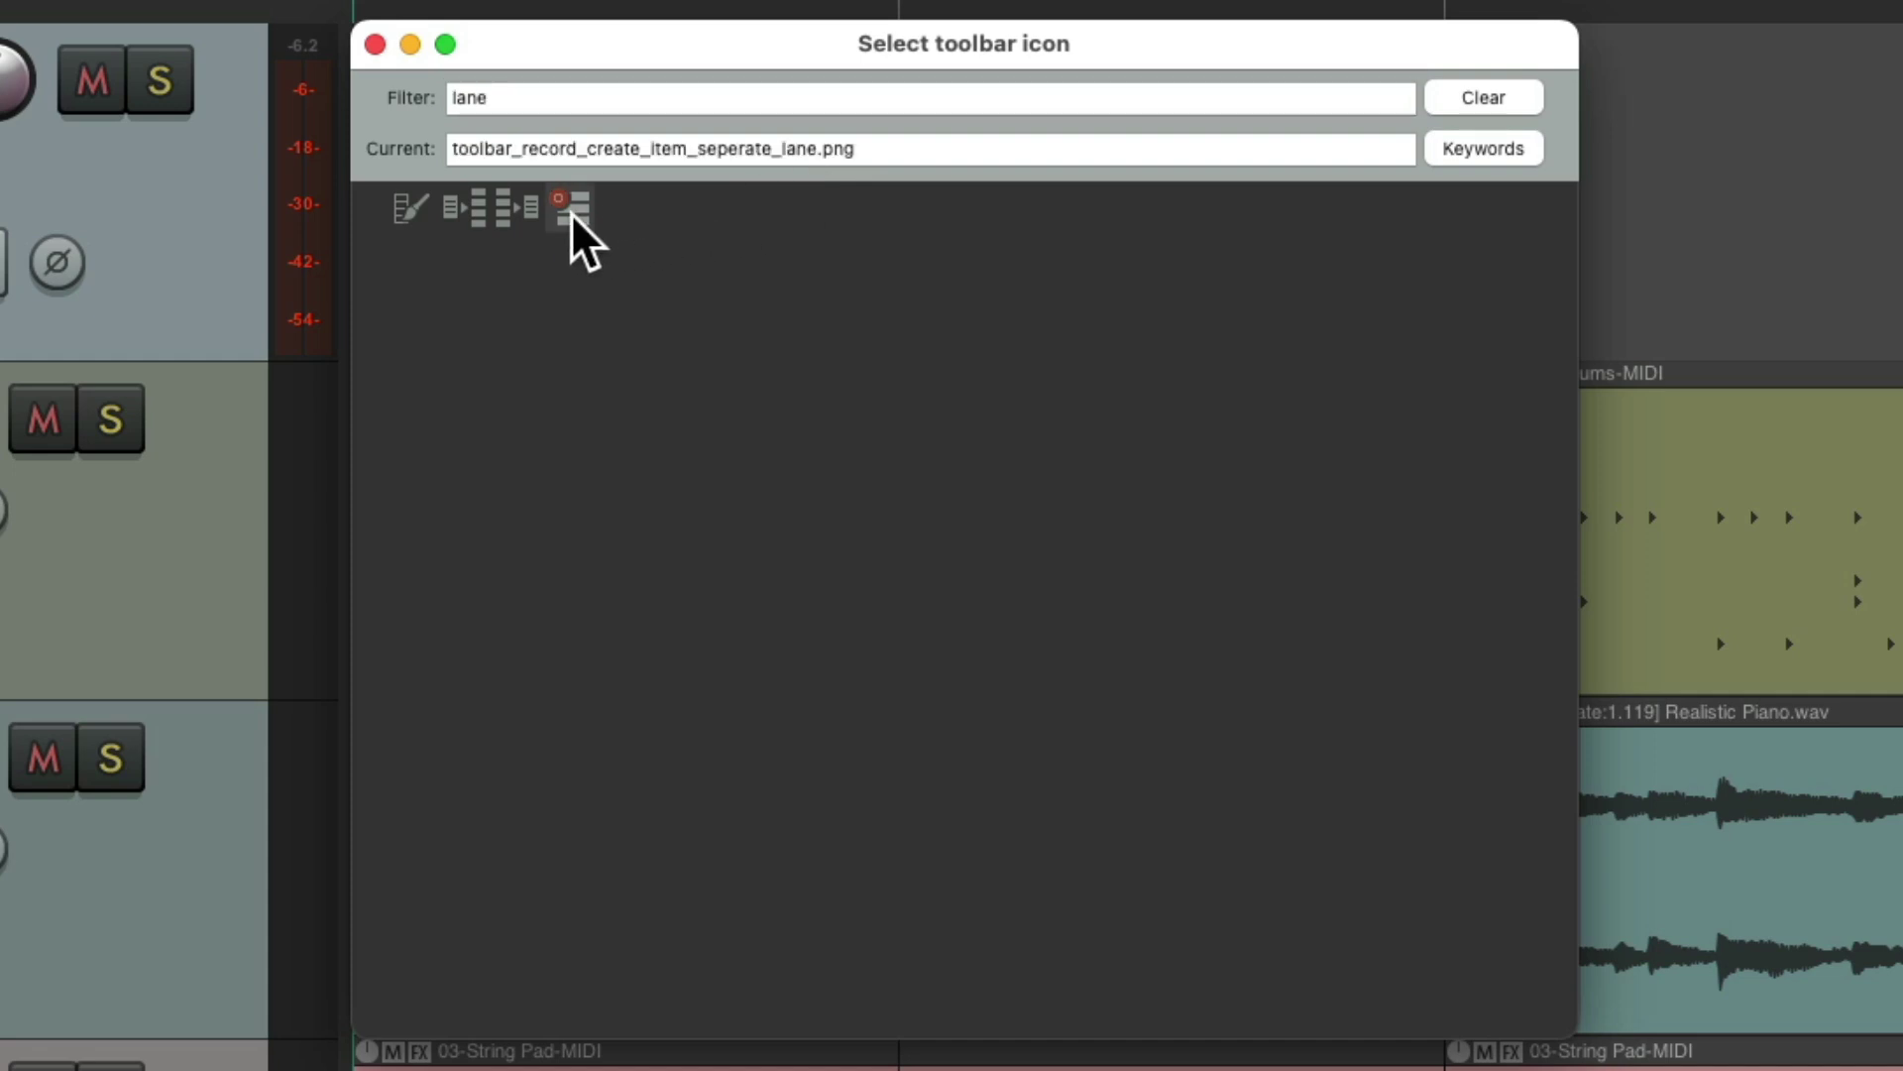
left_click(375, 43)
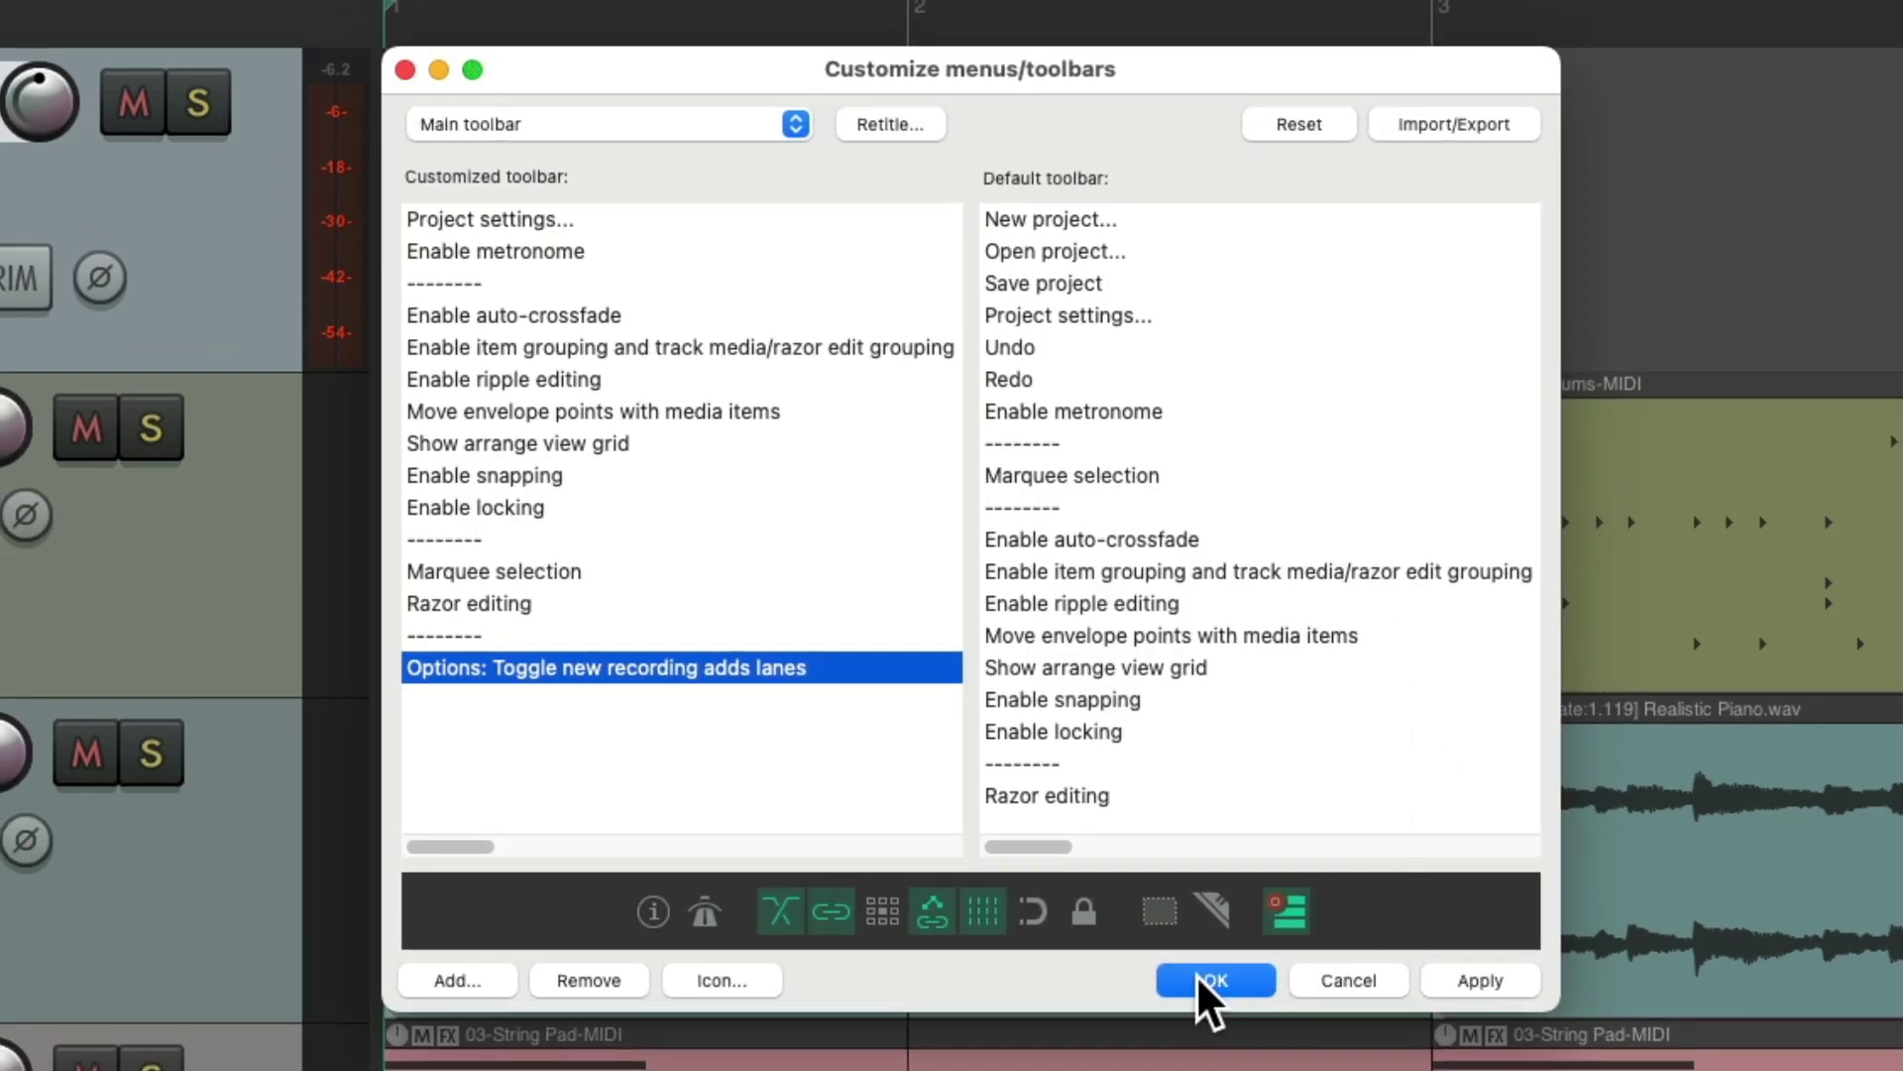
left_click(1217, 980)
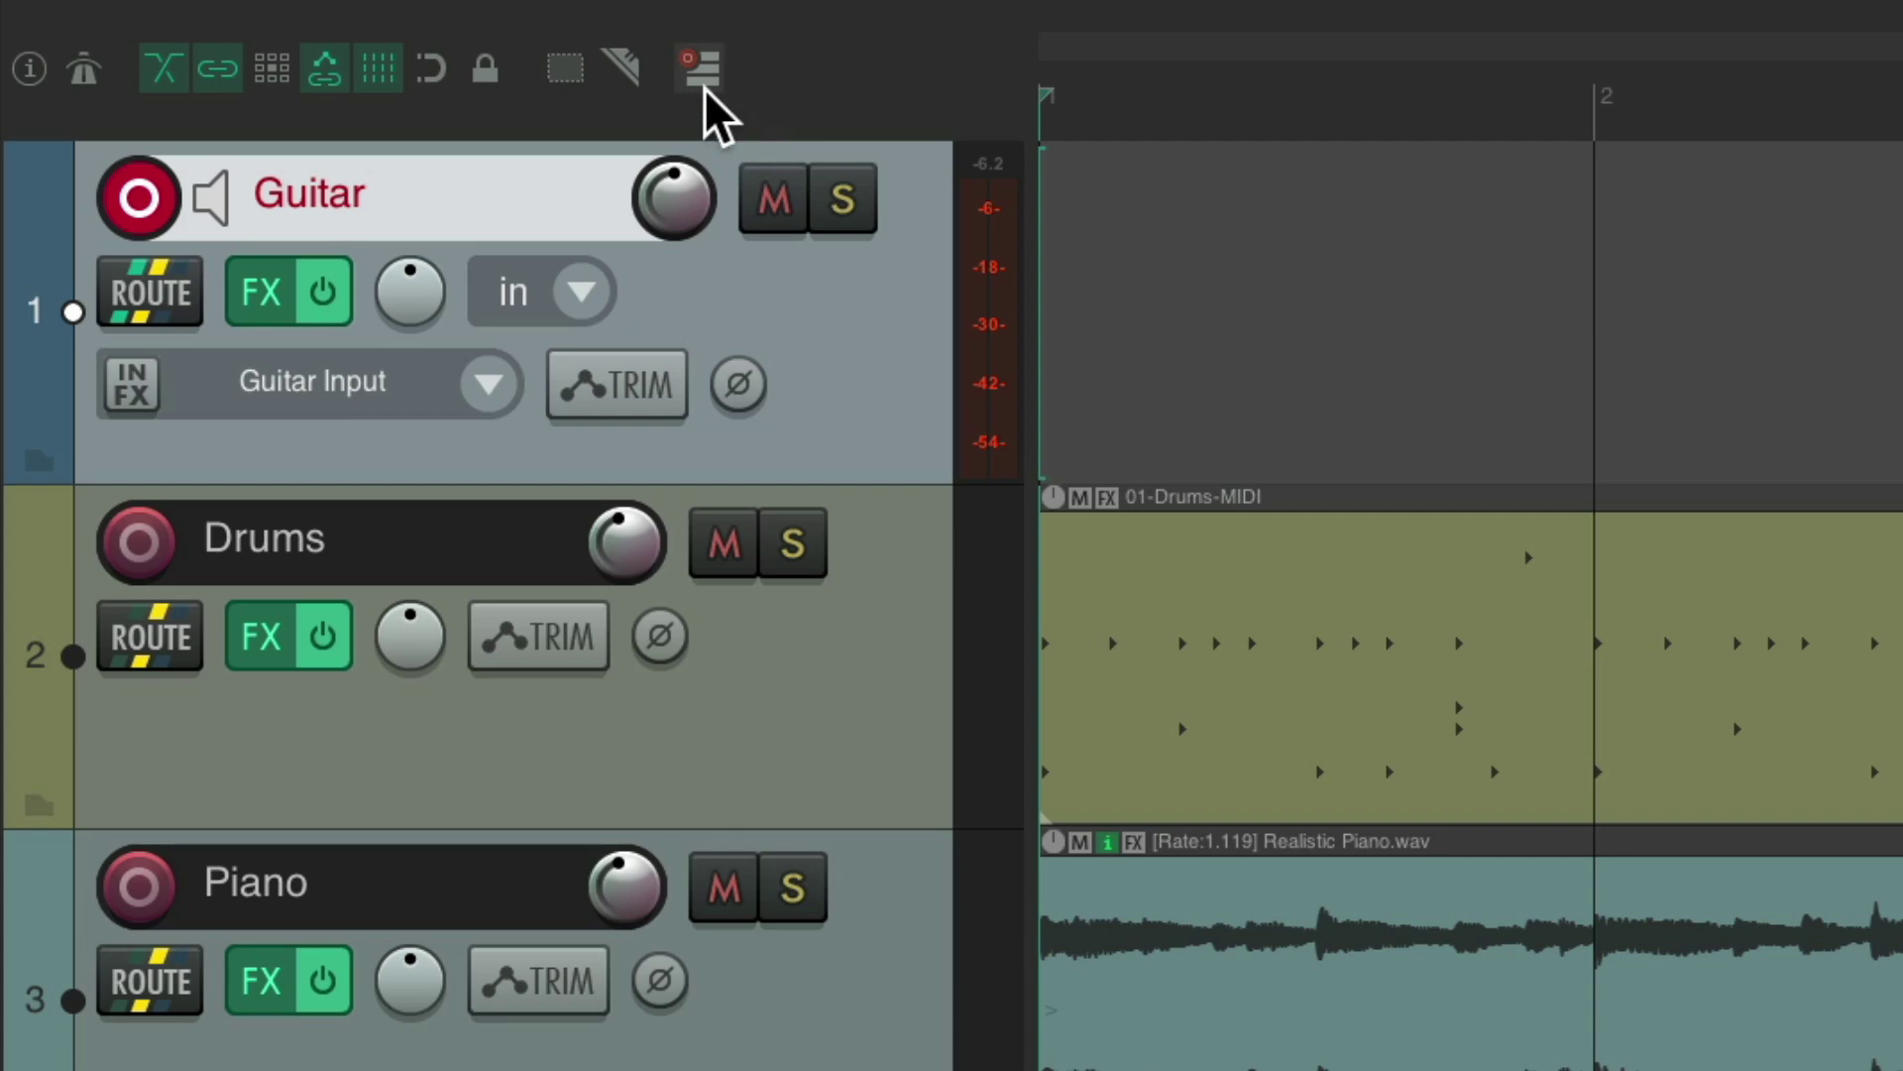
Enable new recordings adding lanes, record two guitar takes, then delete them
left_click(702, 68)
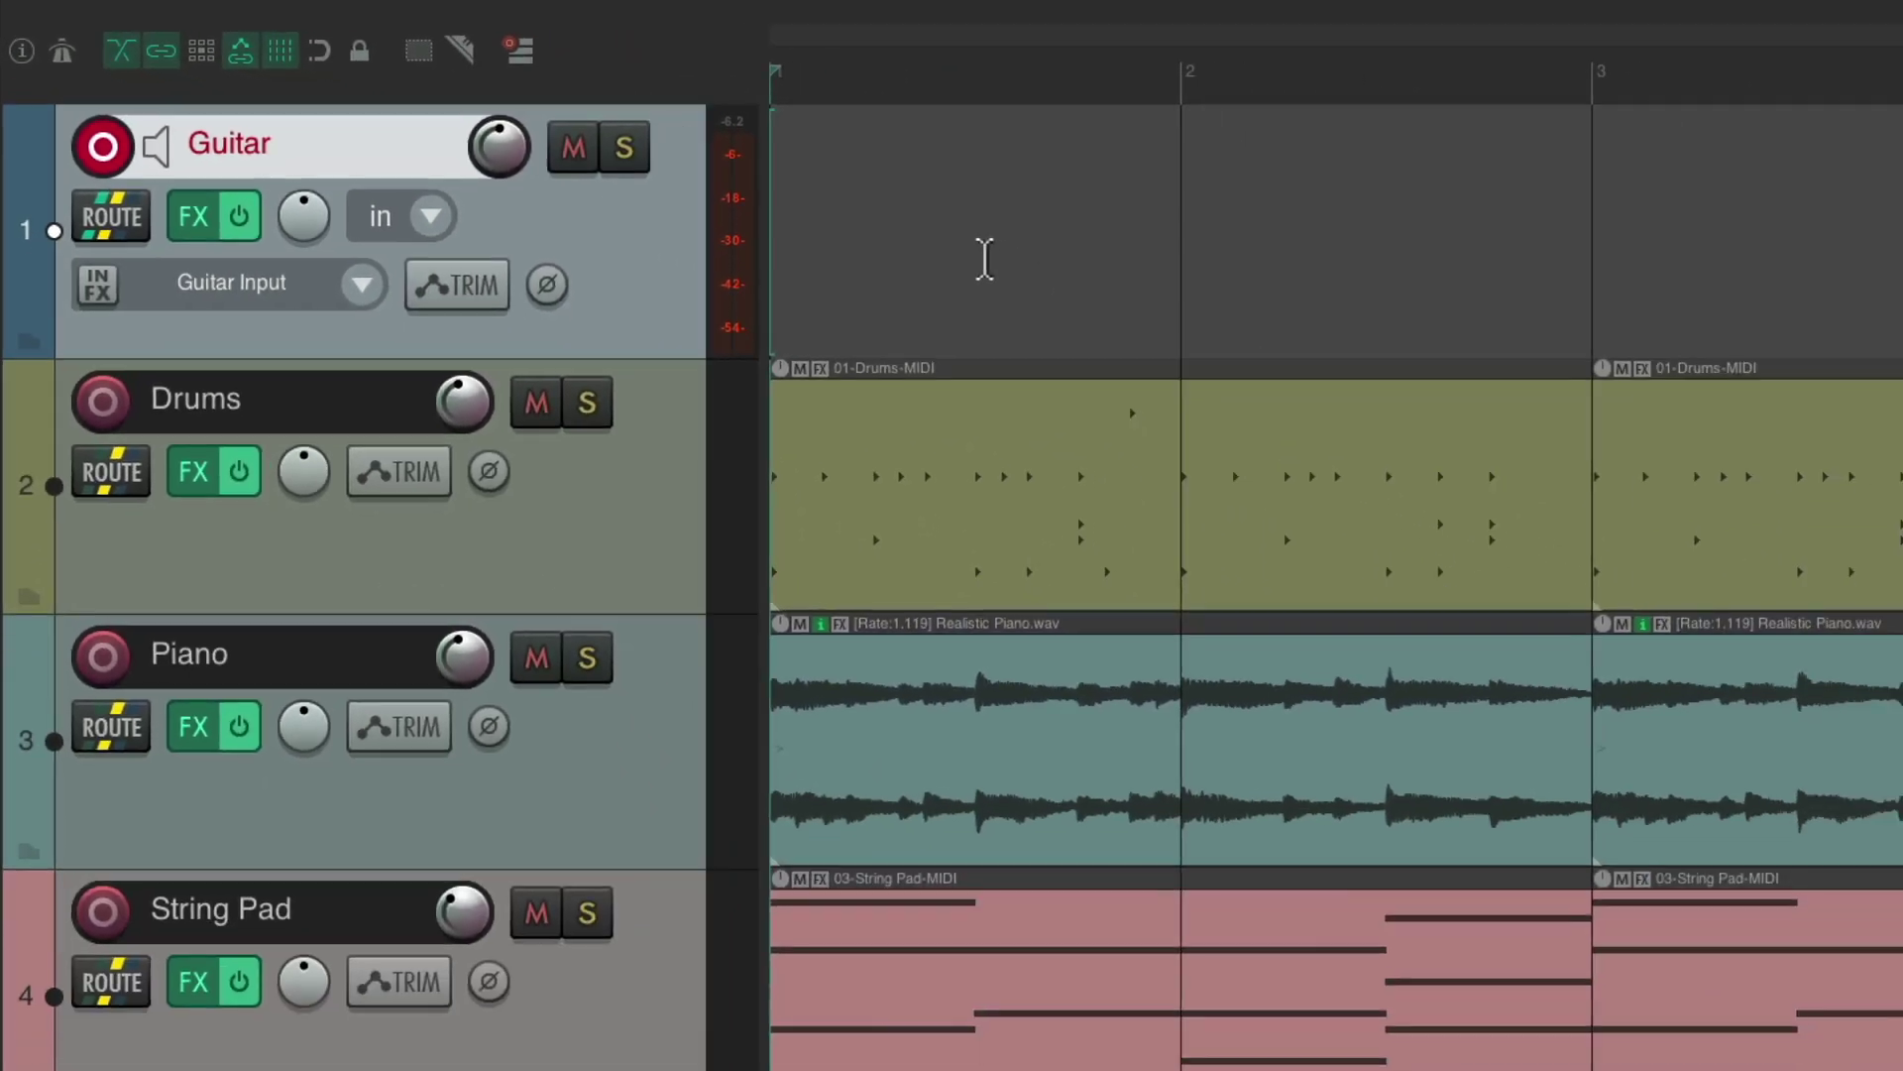
key("ctrl+r")
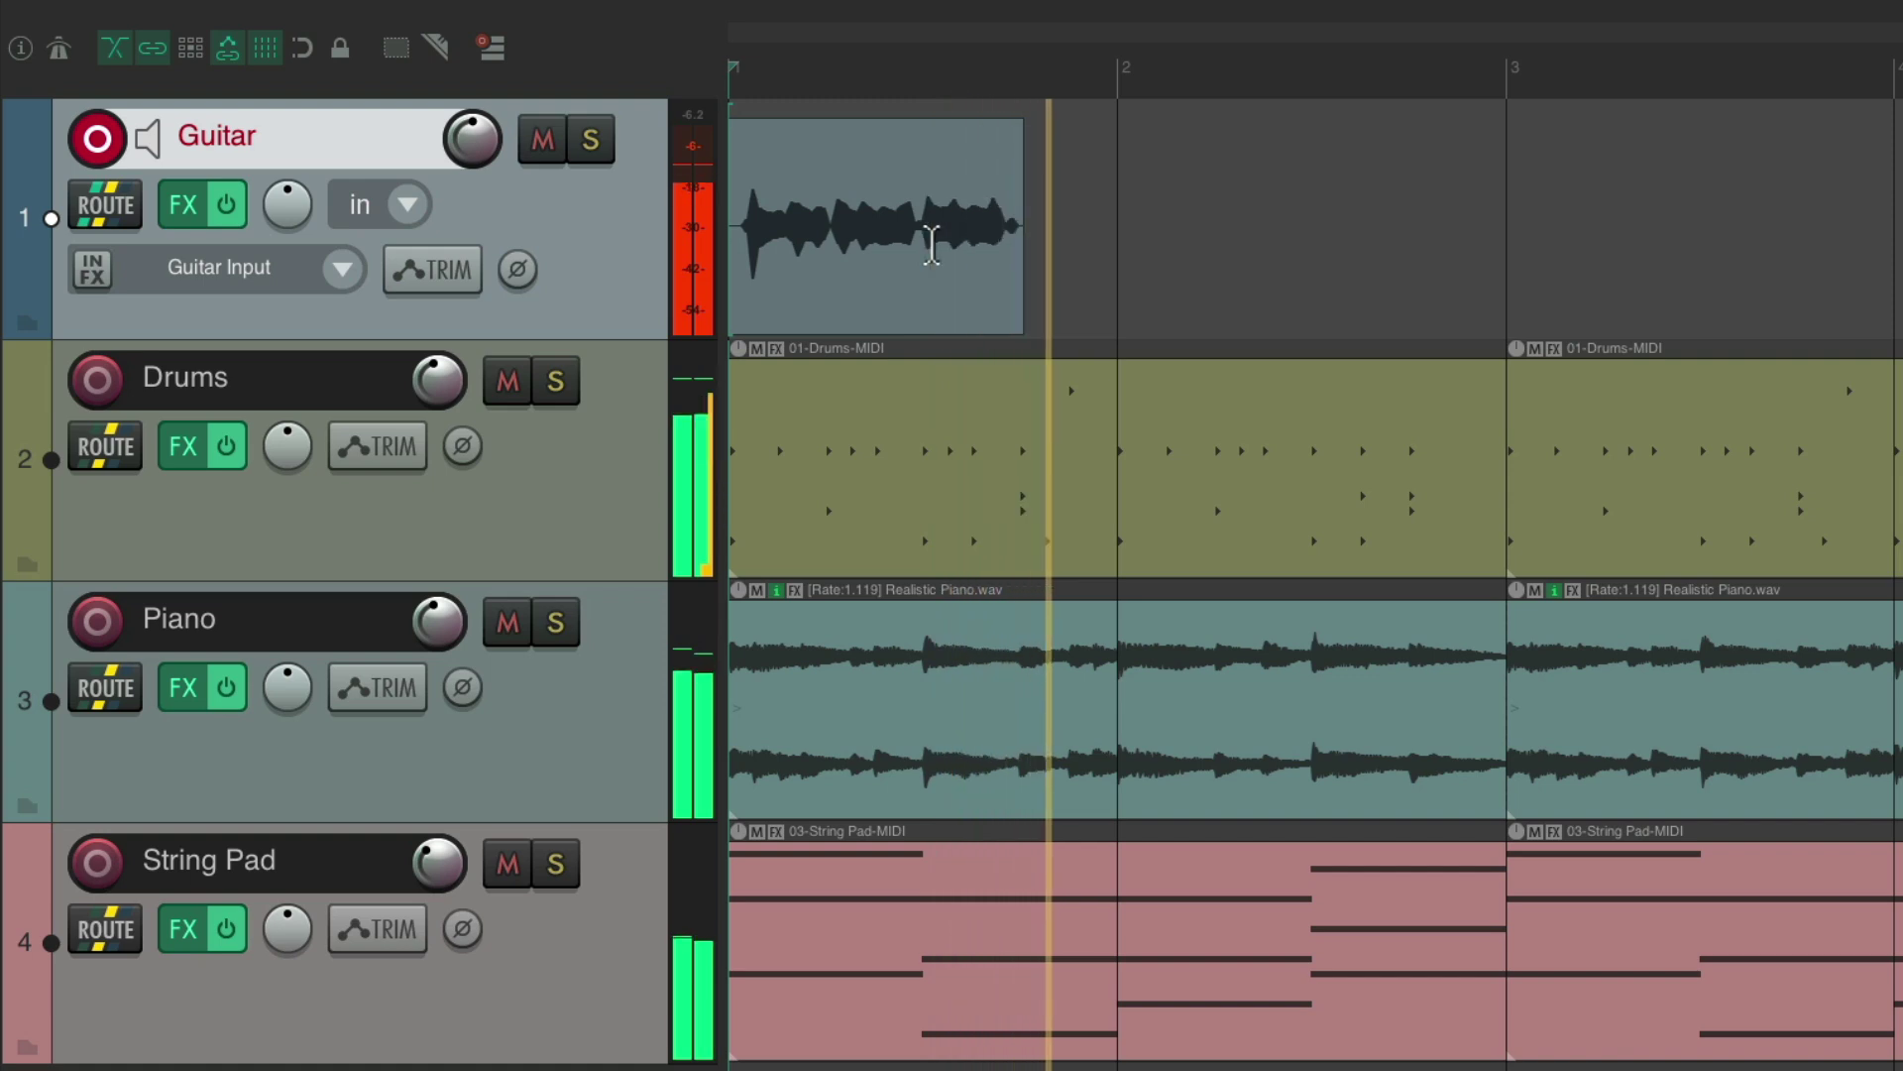
key("space")
key("space")
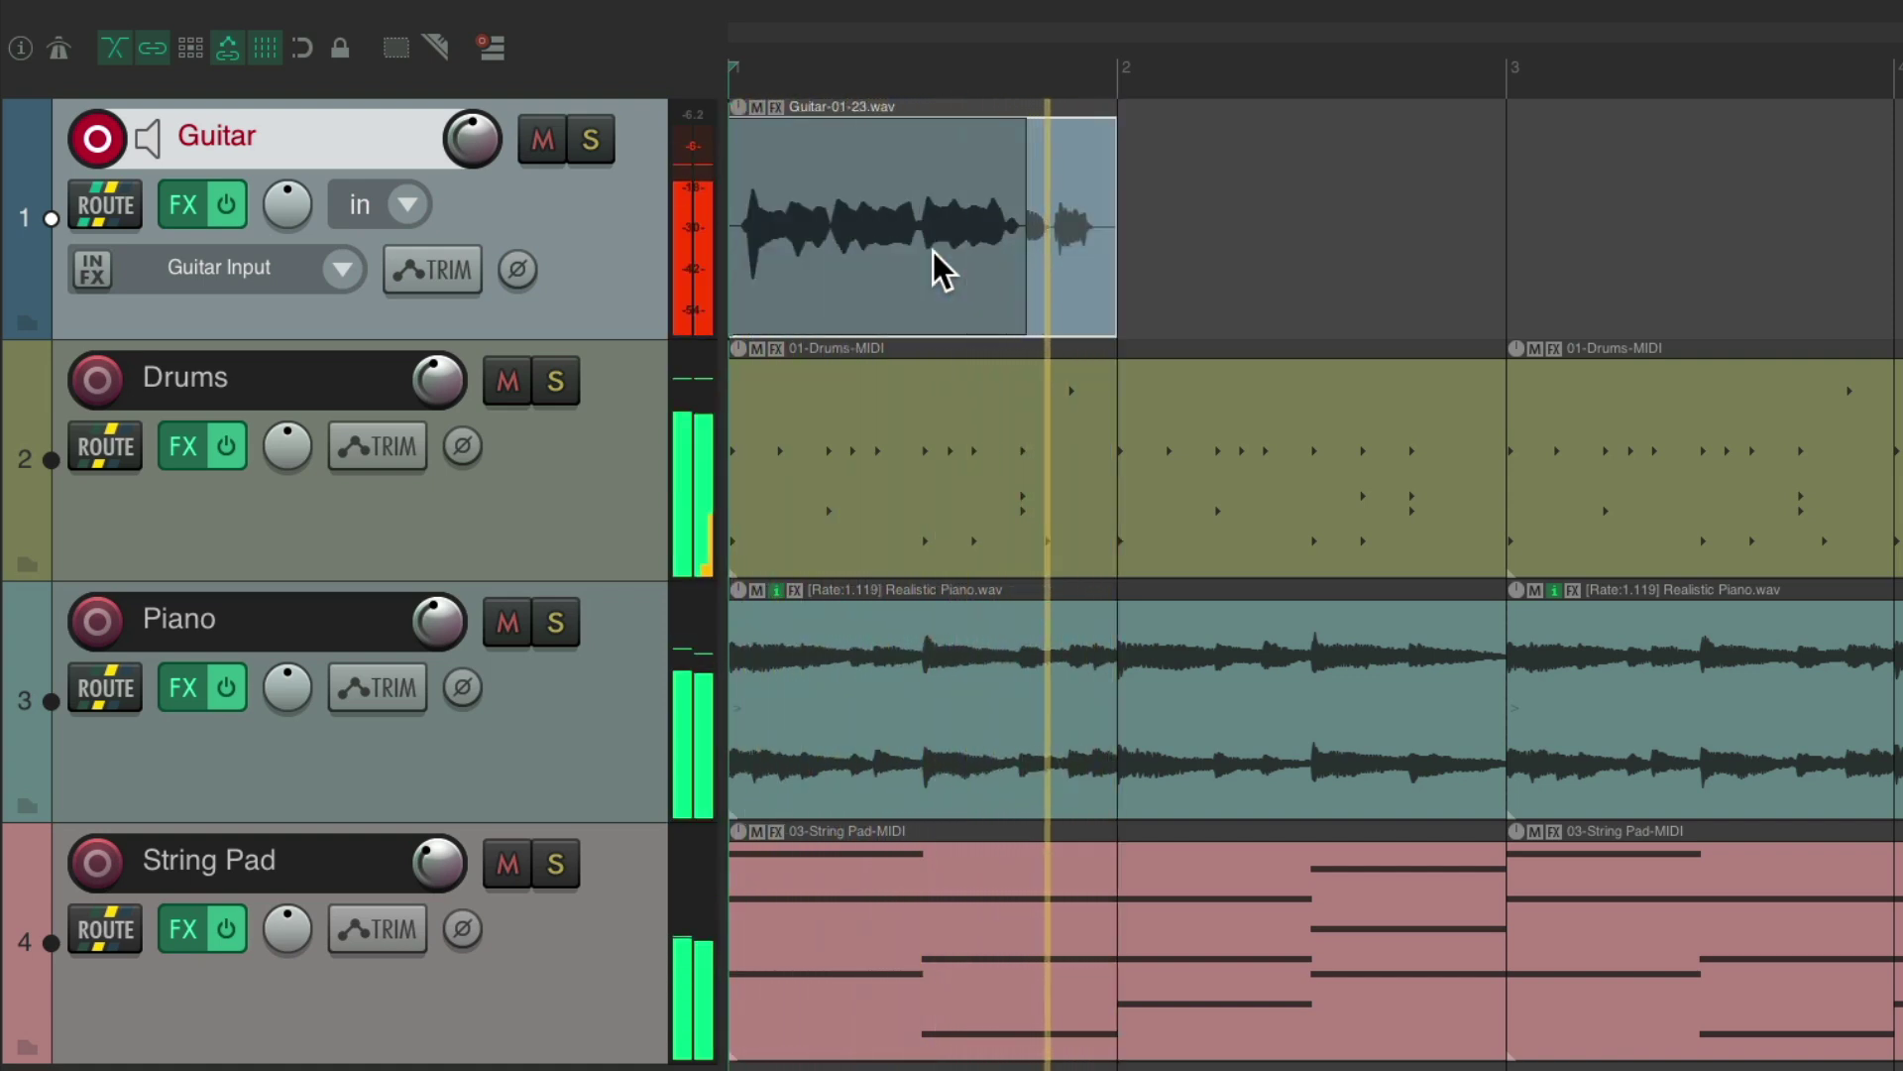
key("space")
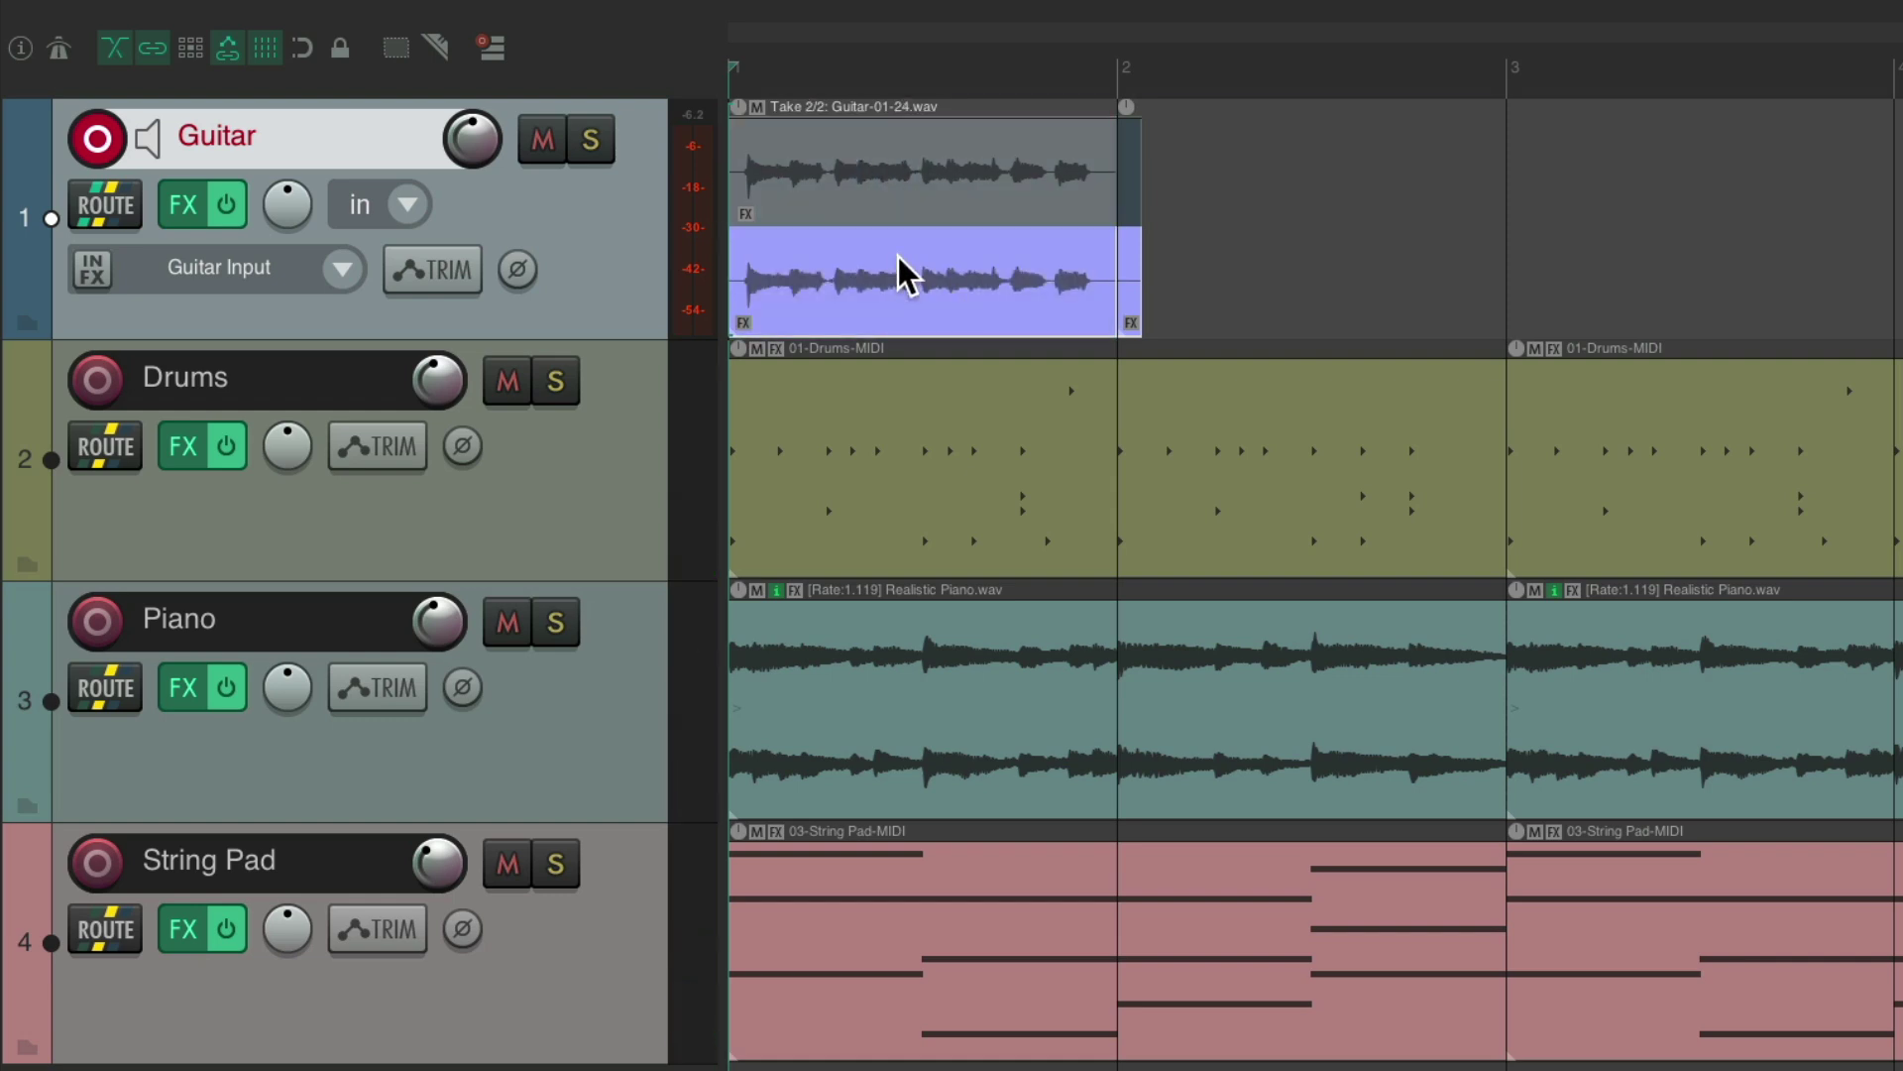
key("Delete")
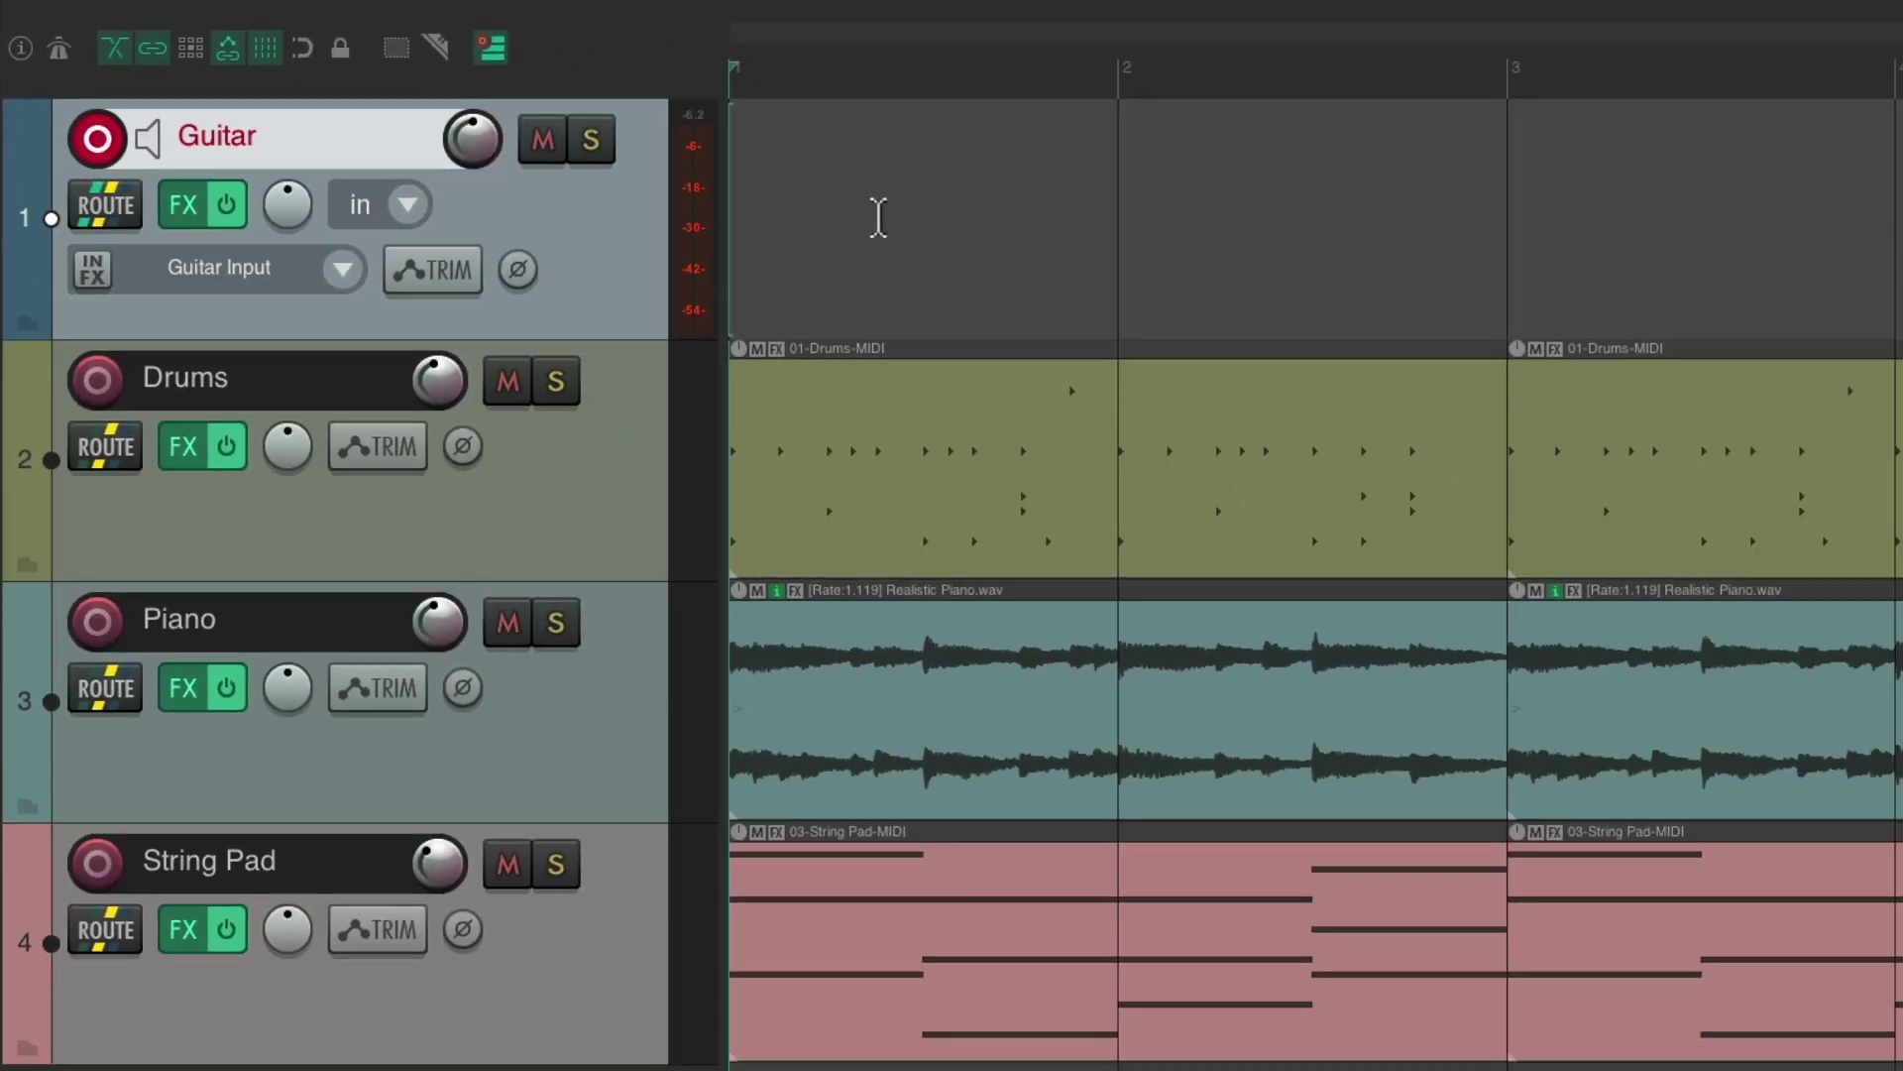
Record another guitar take and switch between takes Guitar-01-25 and Guitar-01-26
key("ctrl+r")
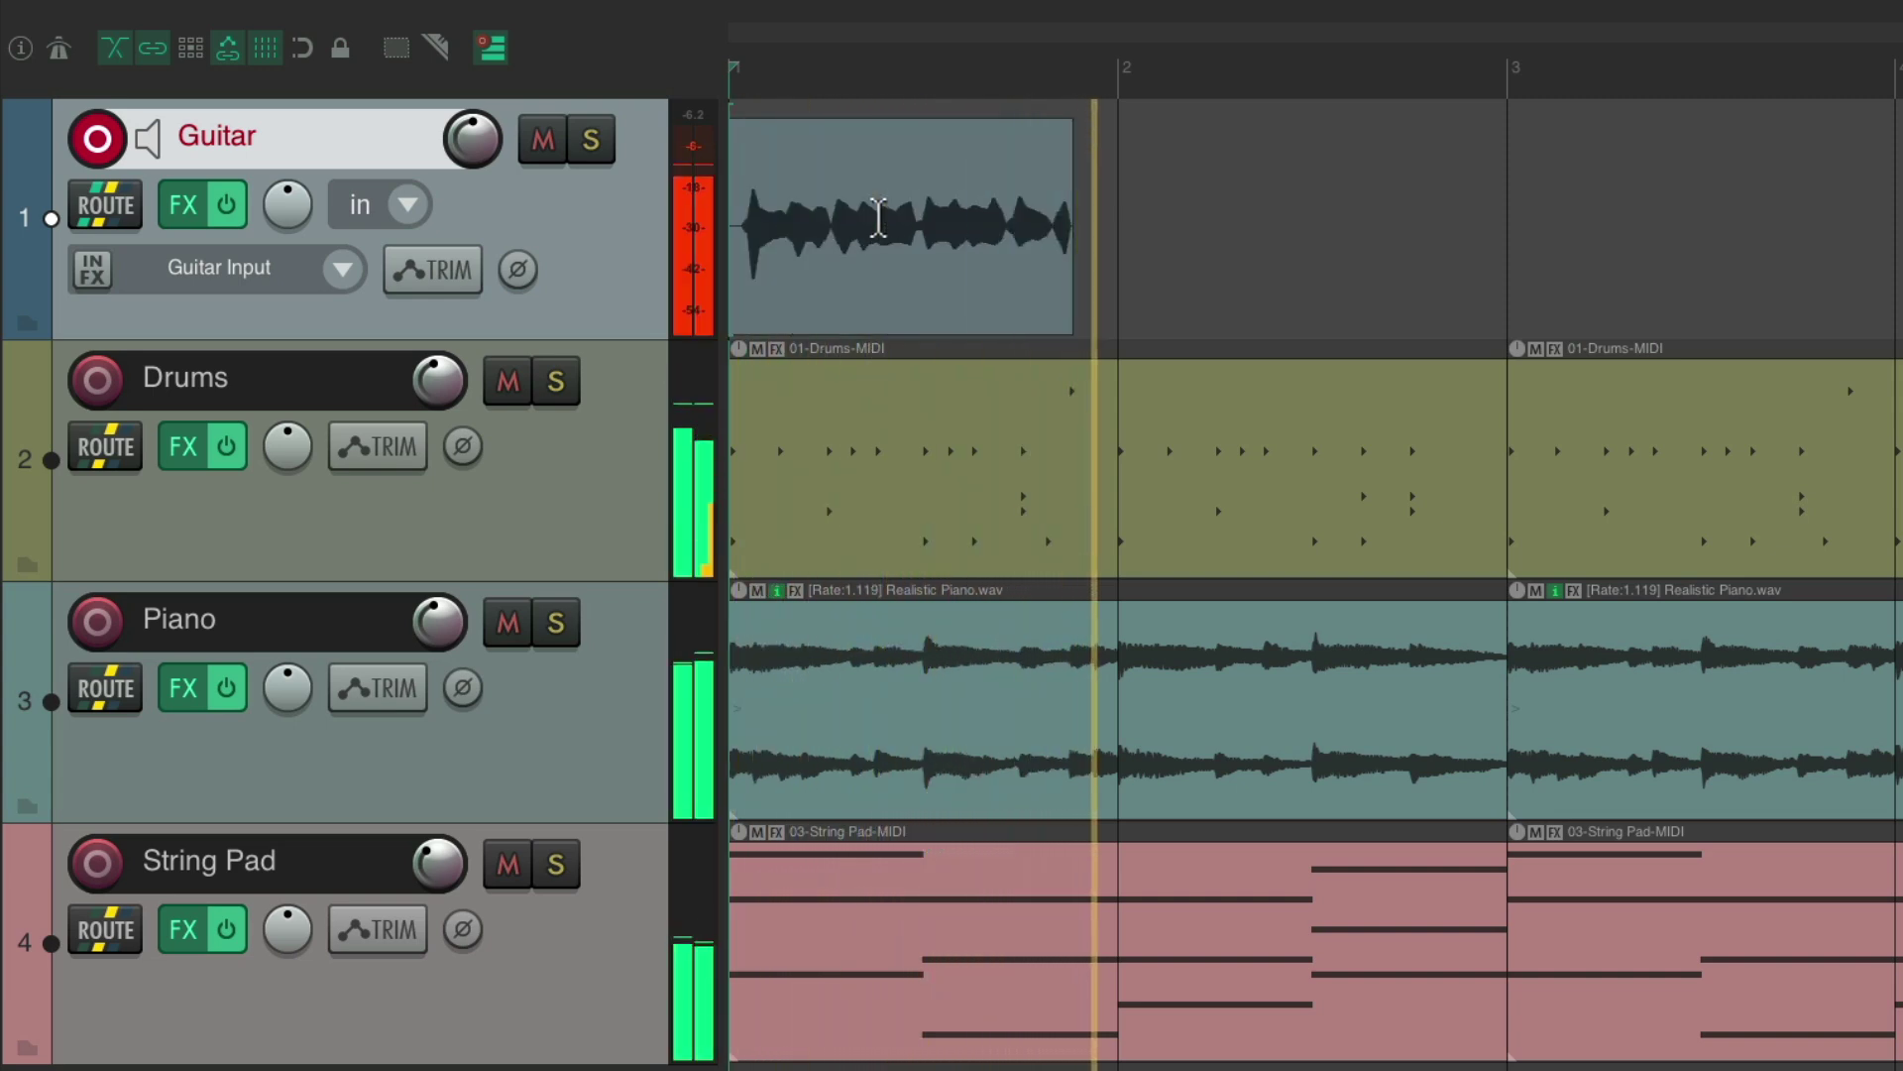
key("space")
key("space")
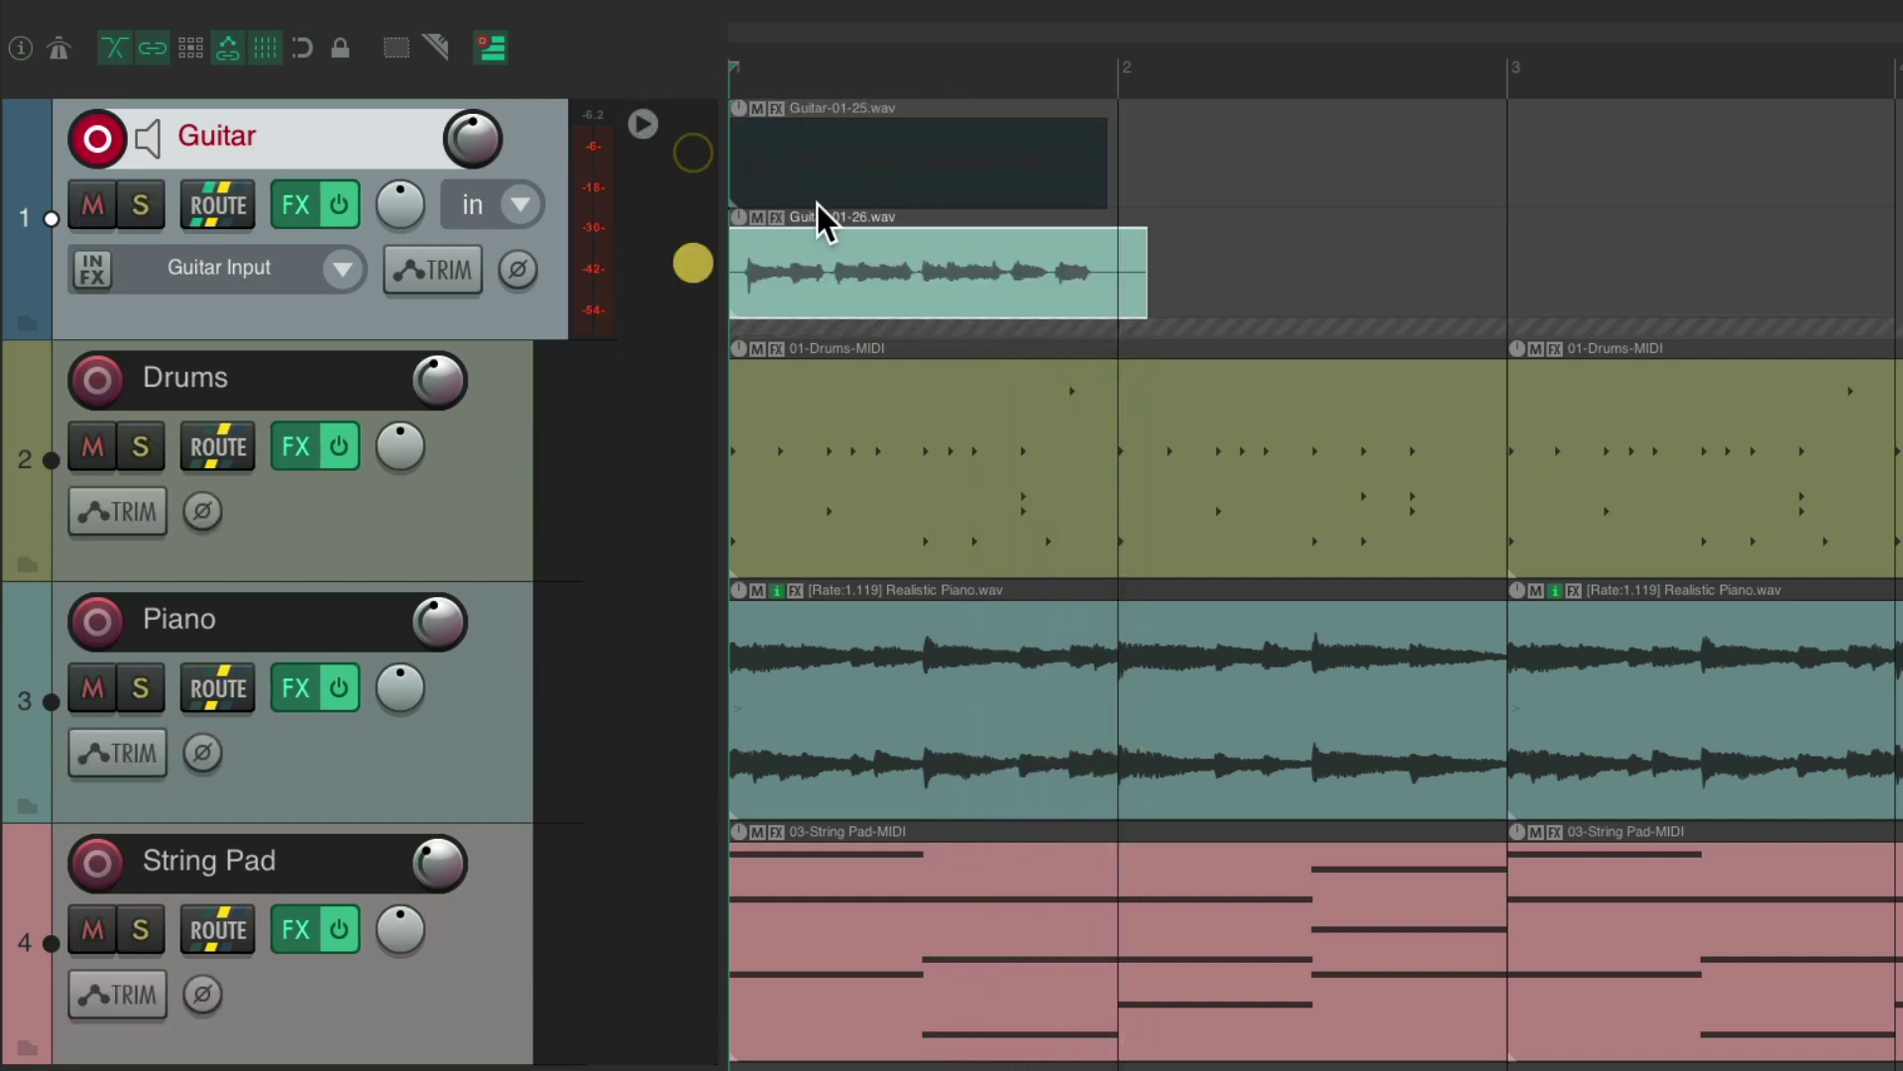
left_click(696, 157)
left_click(692, 256)
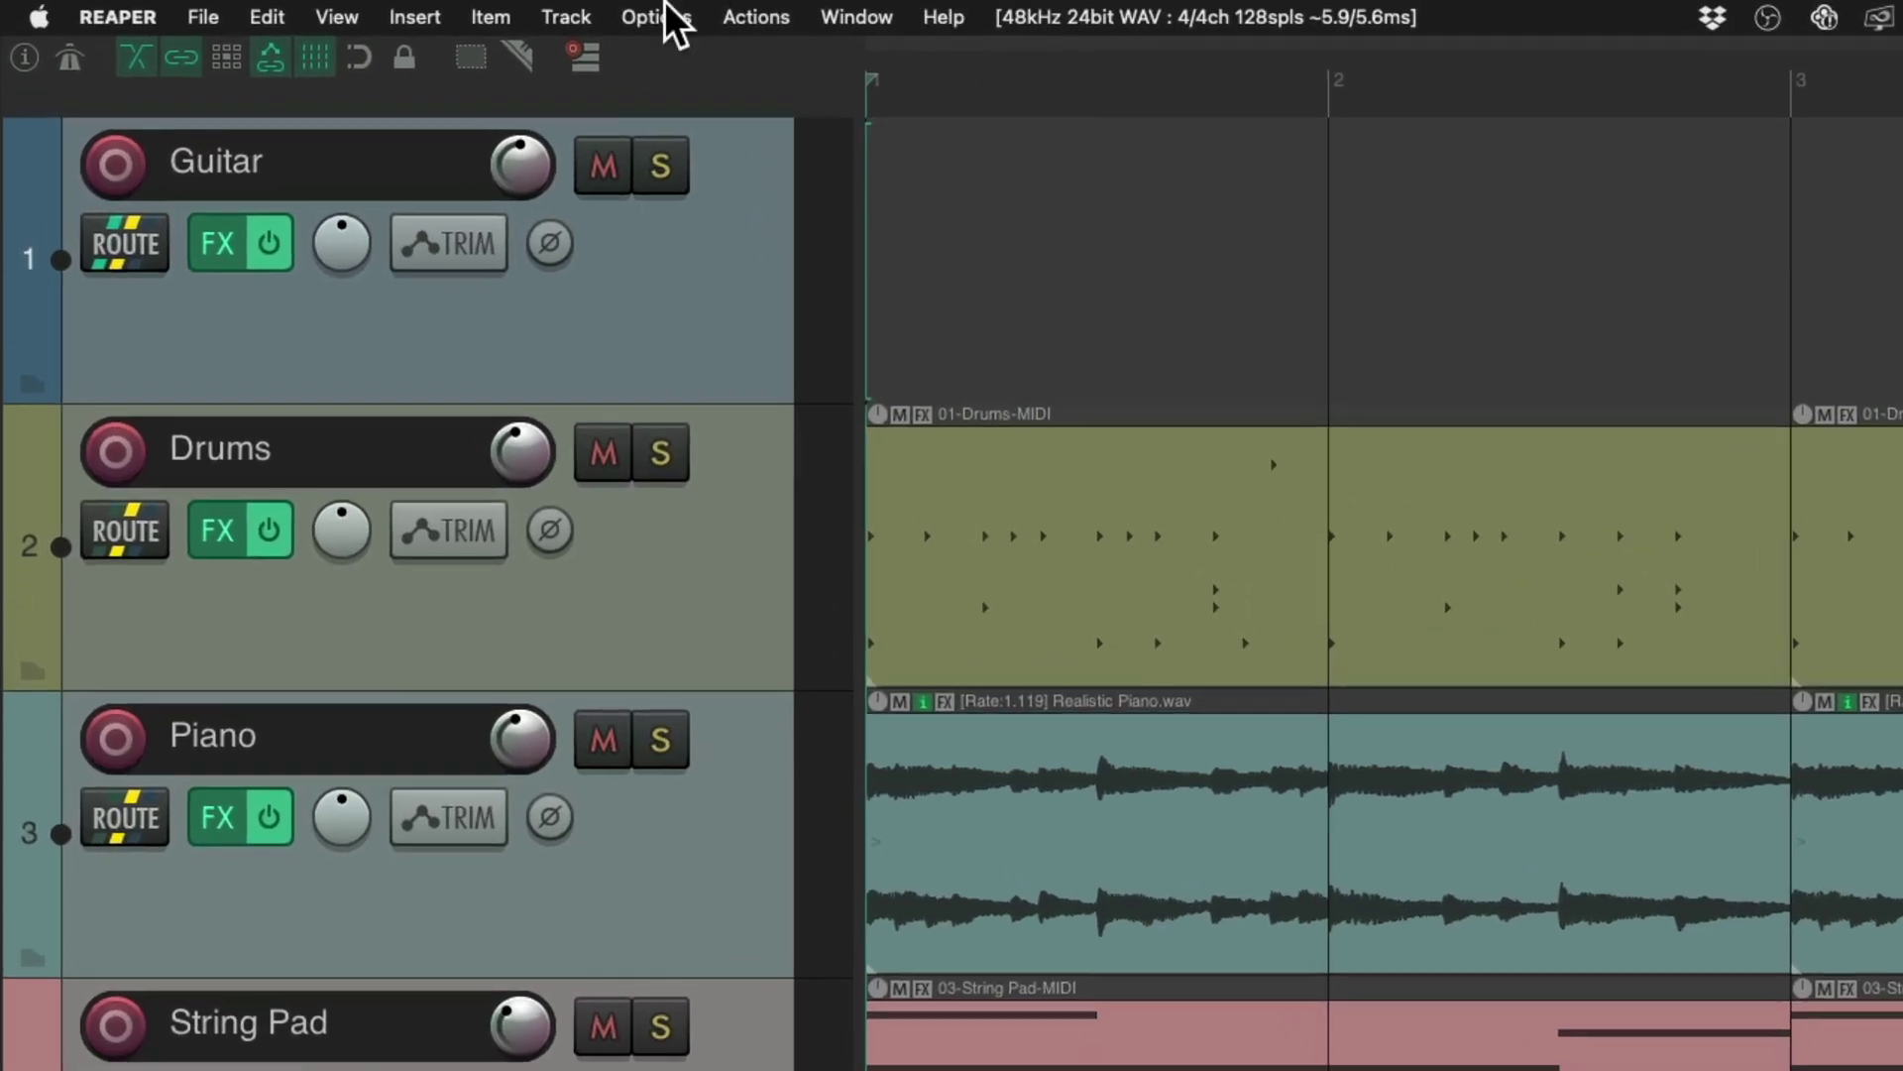
left_click(664, 12)
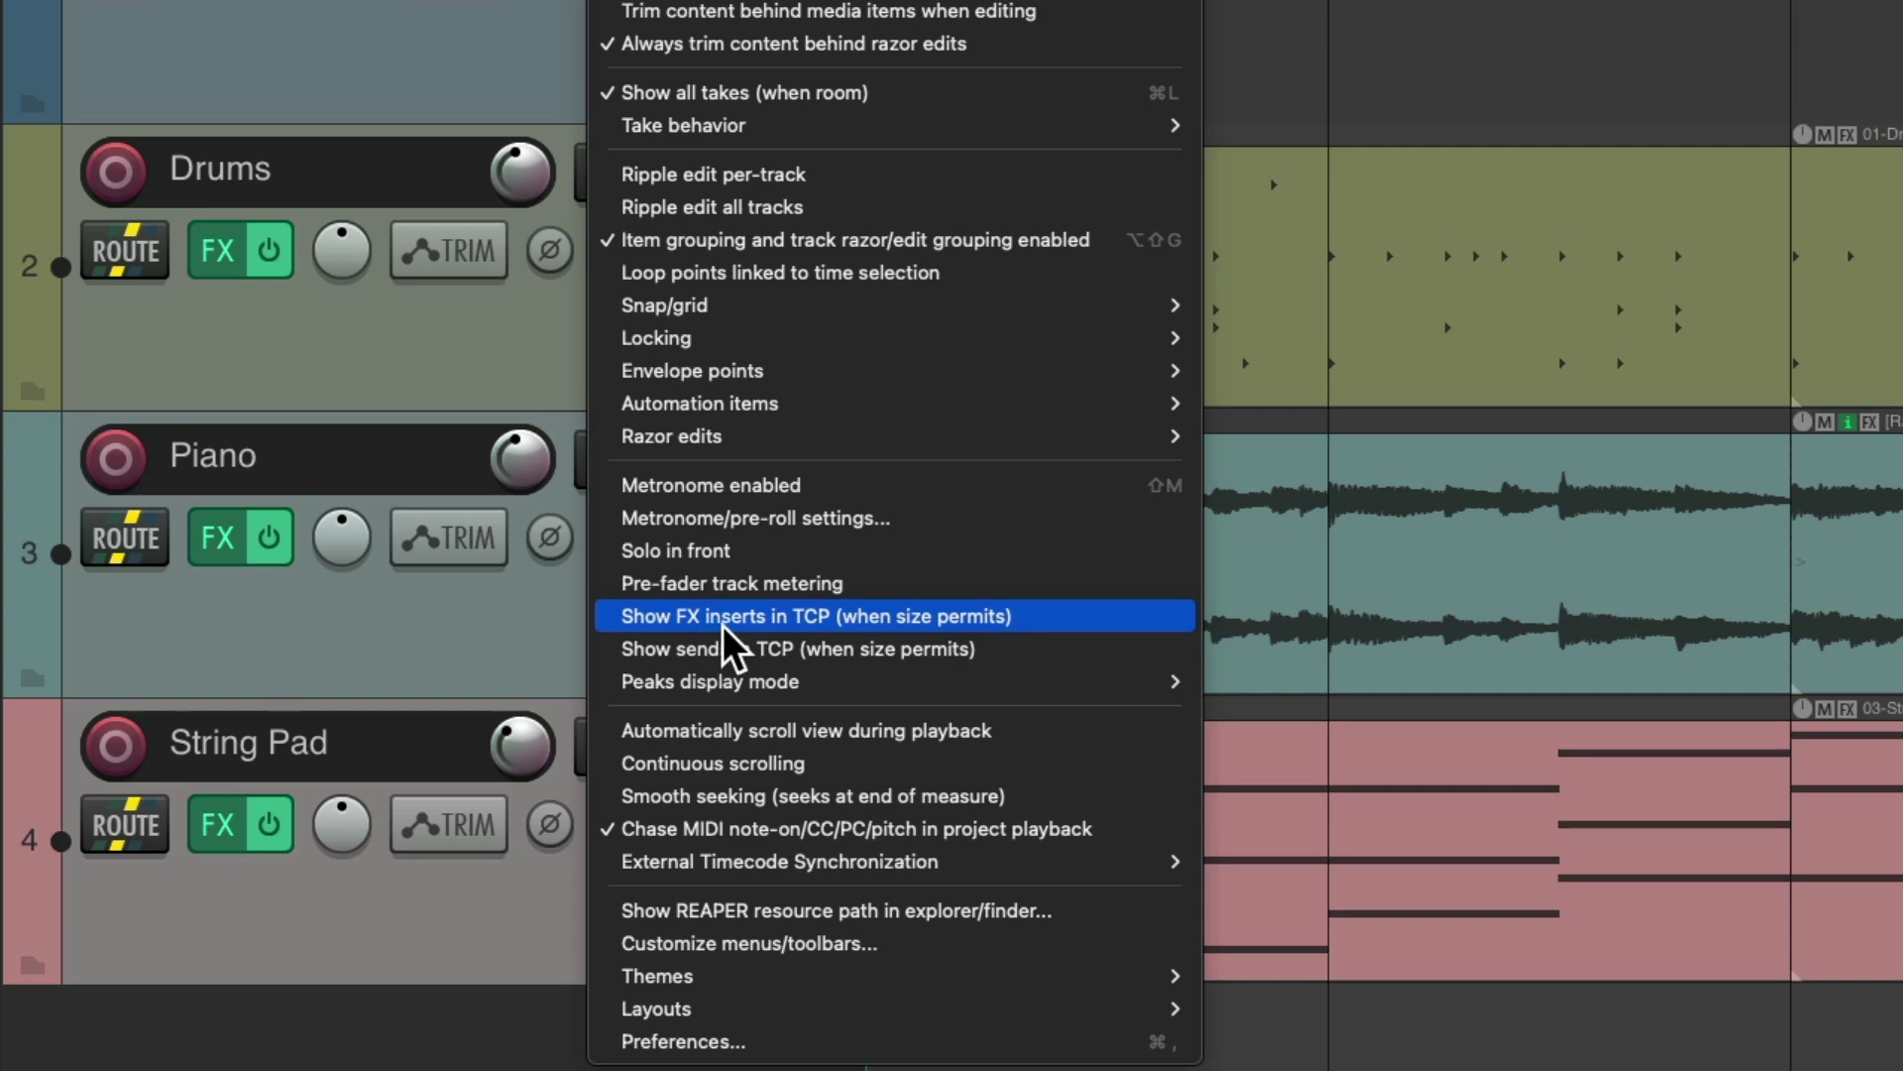
left_click(792, 620)
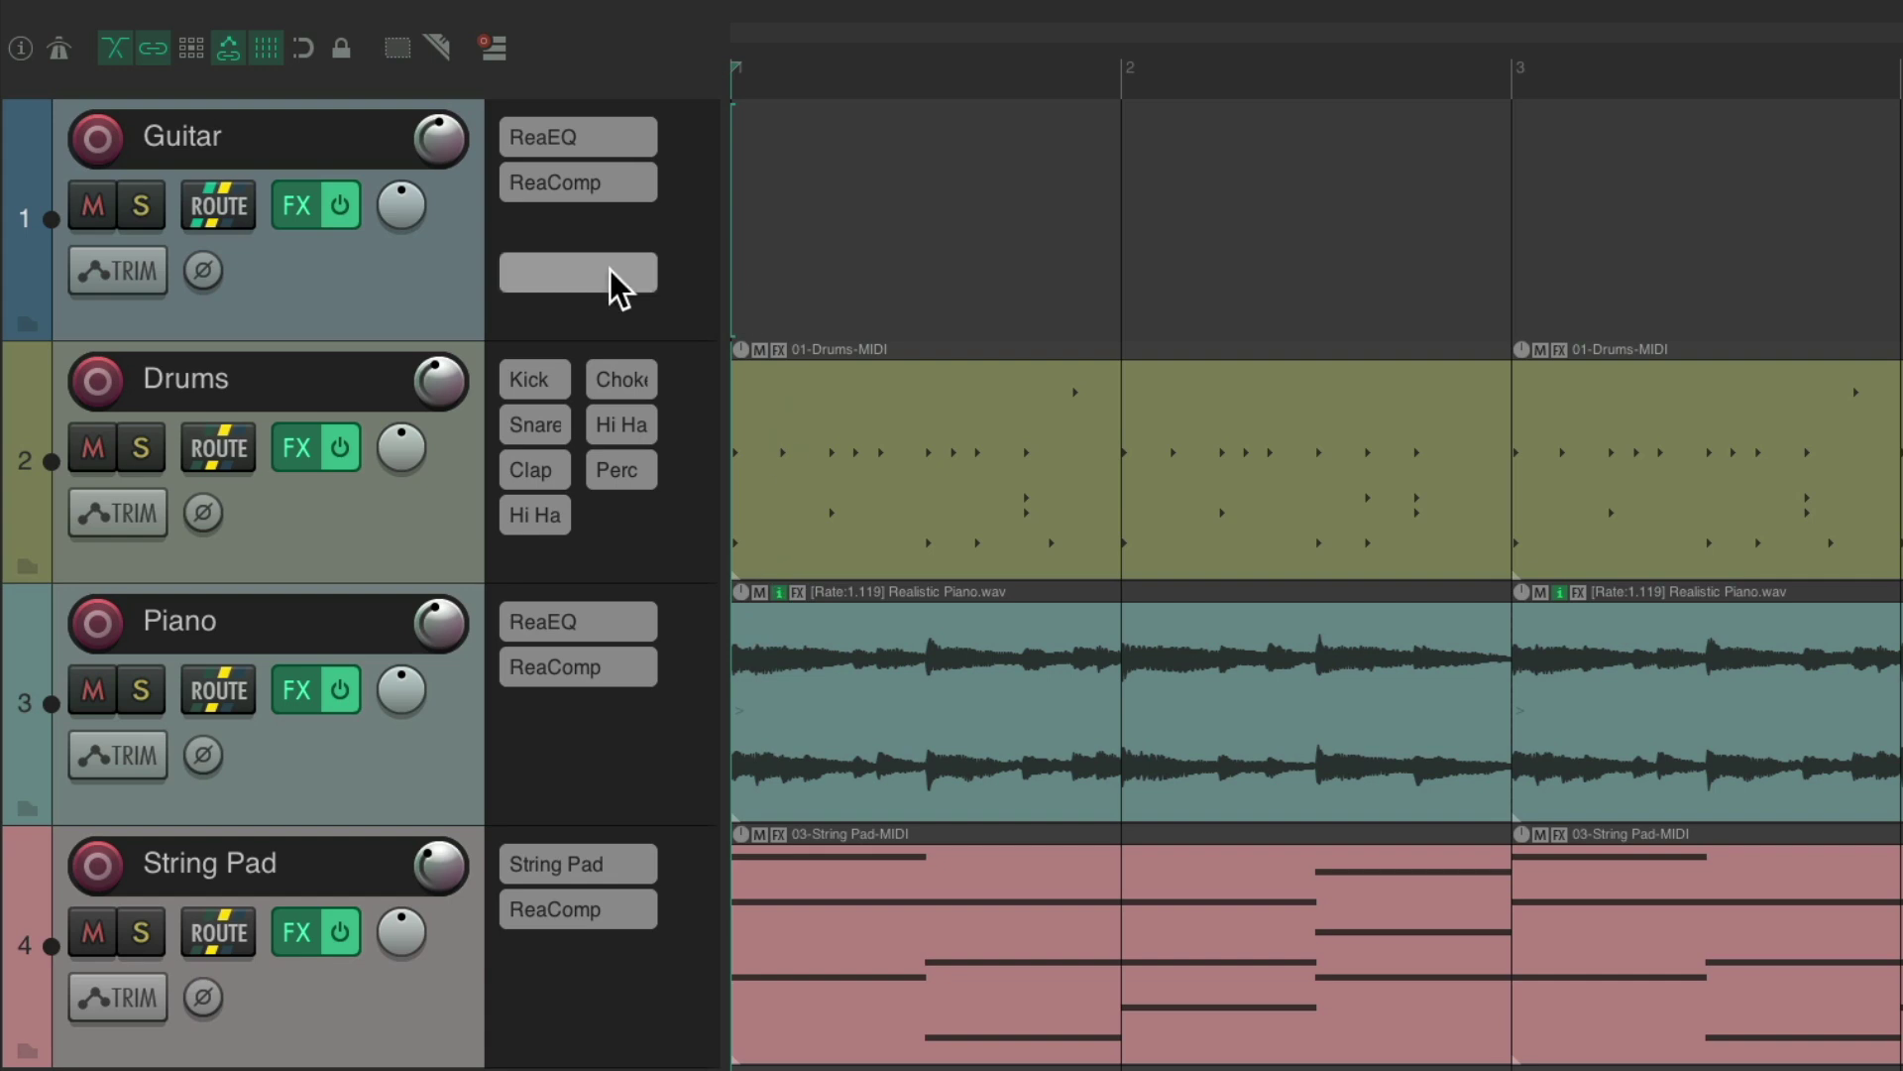
right_click(300, 213)
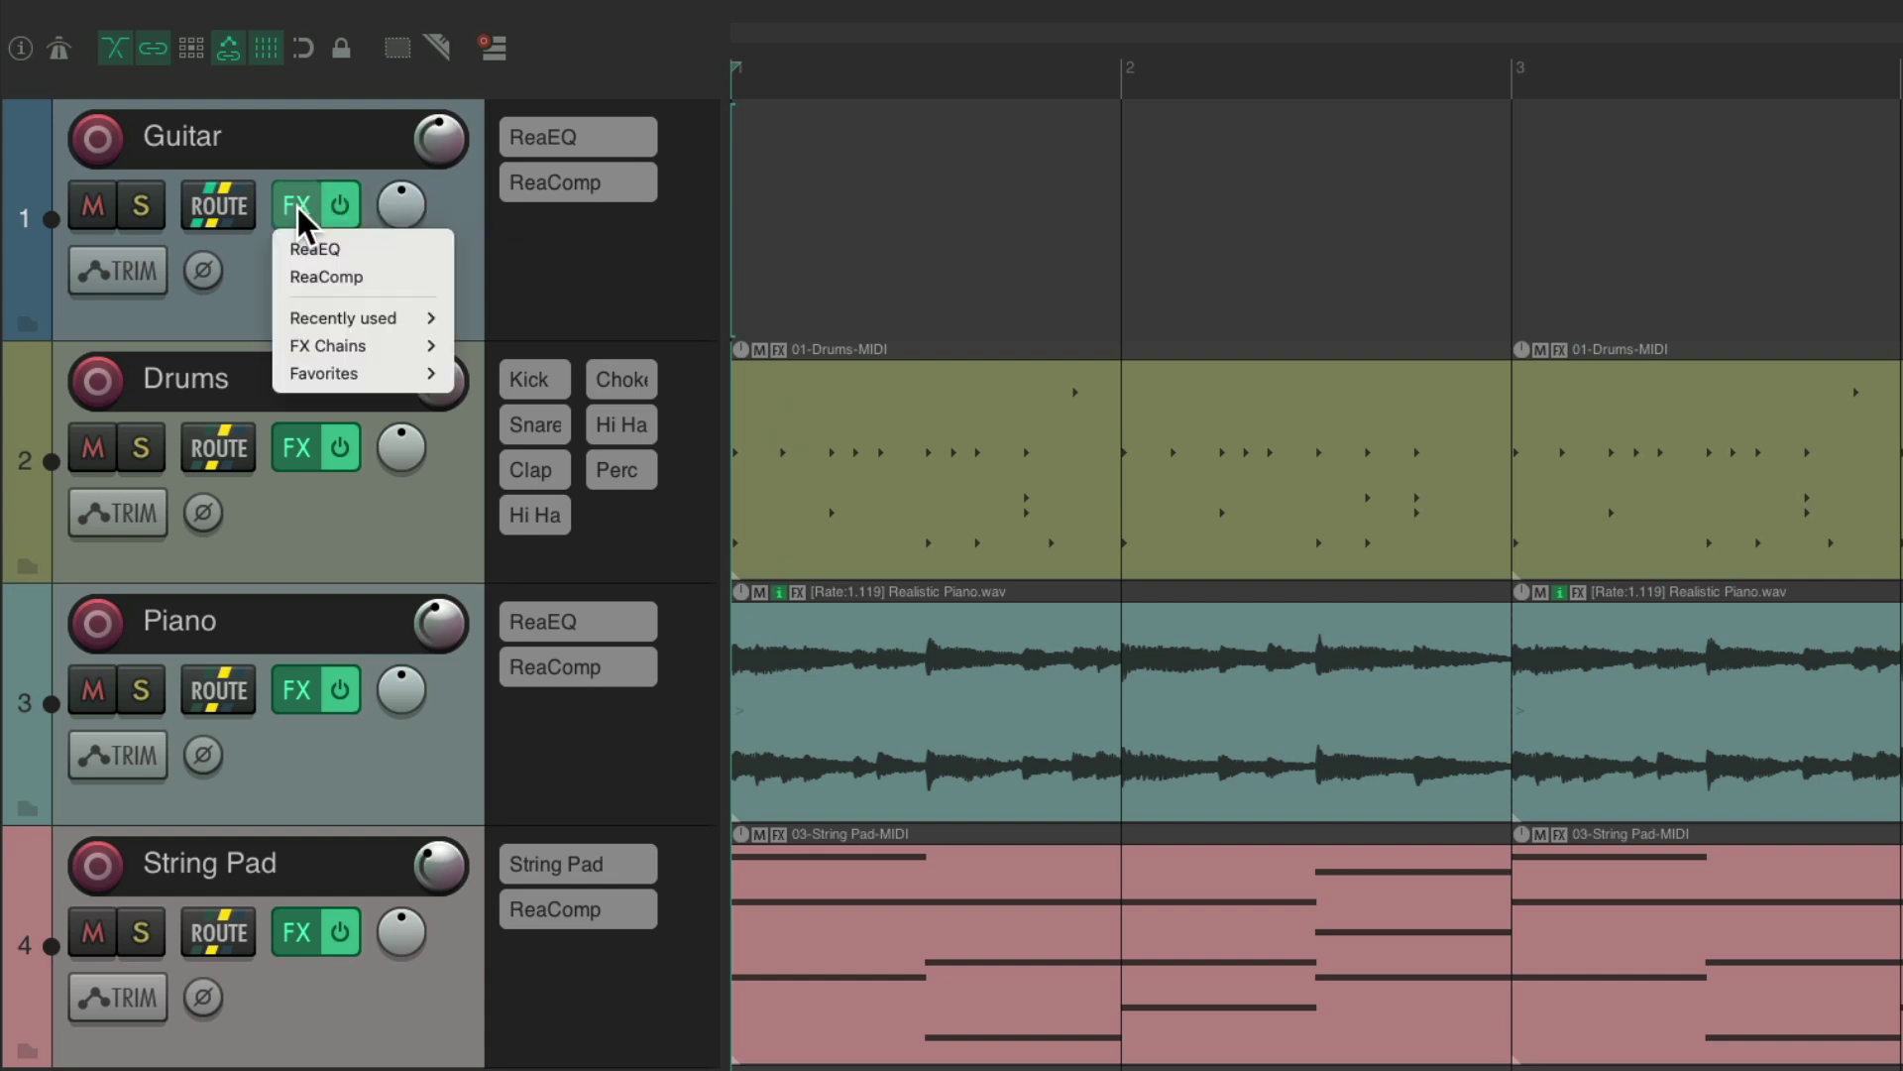
left_click(266, 297)
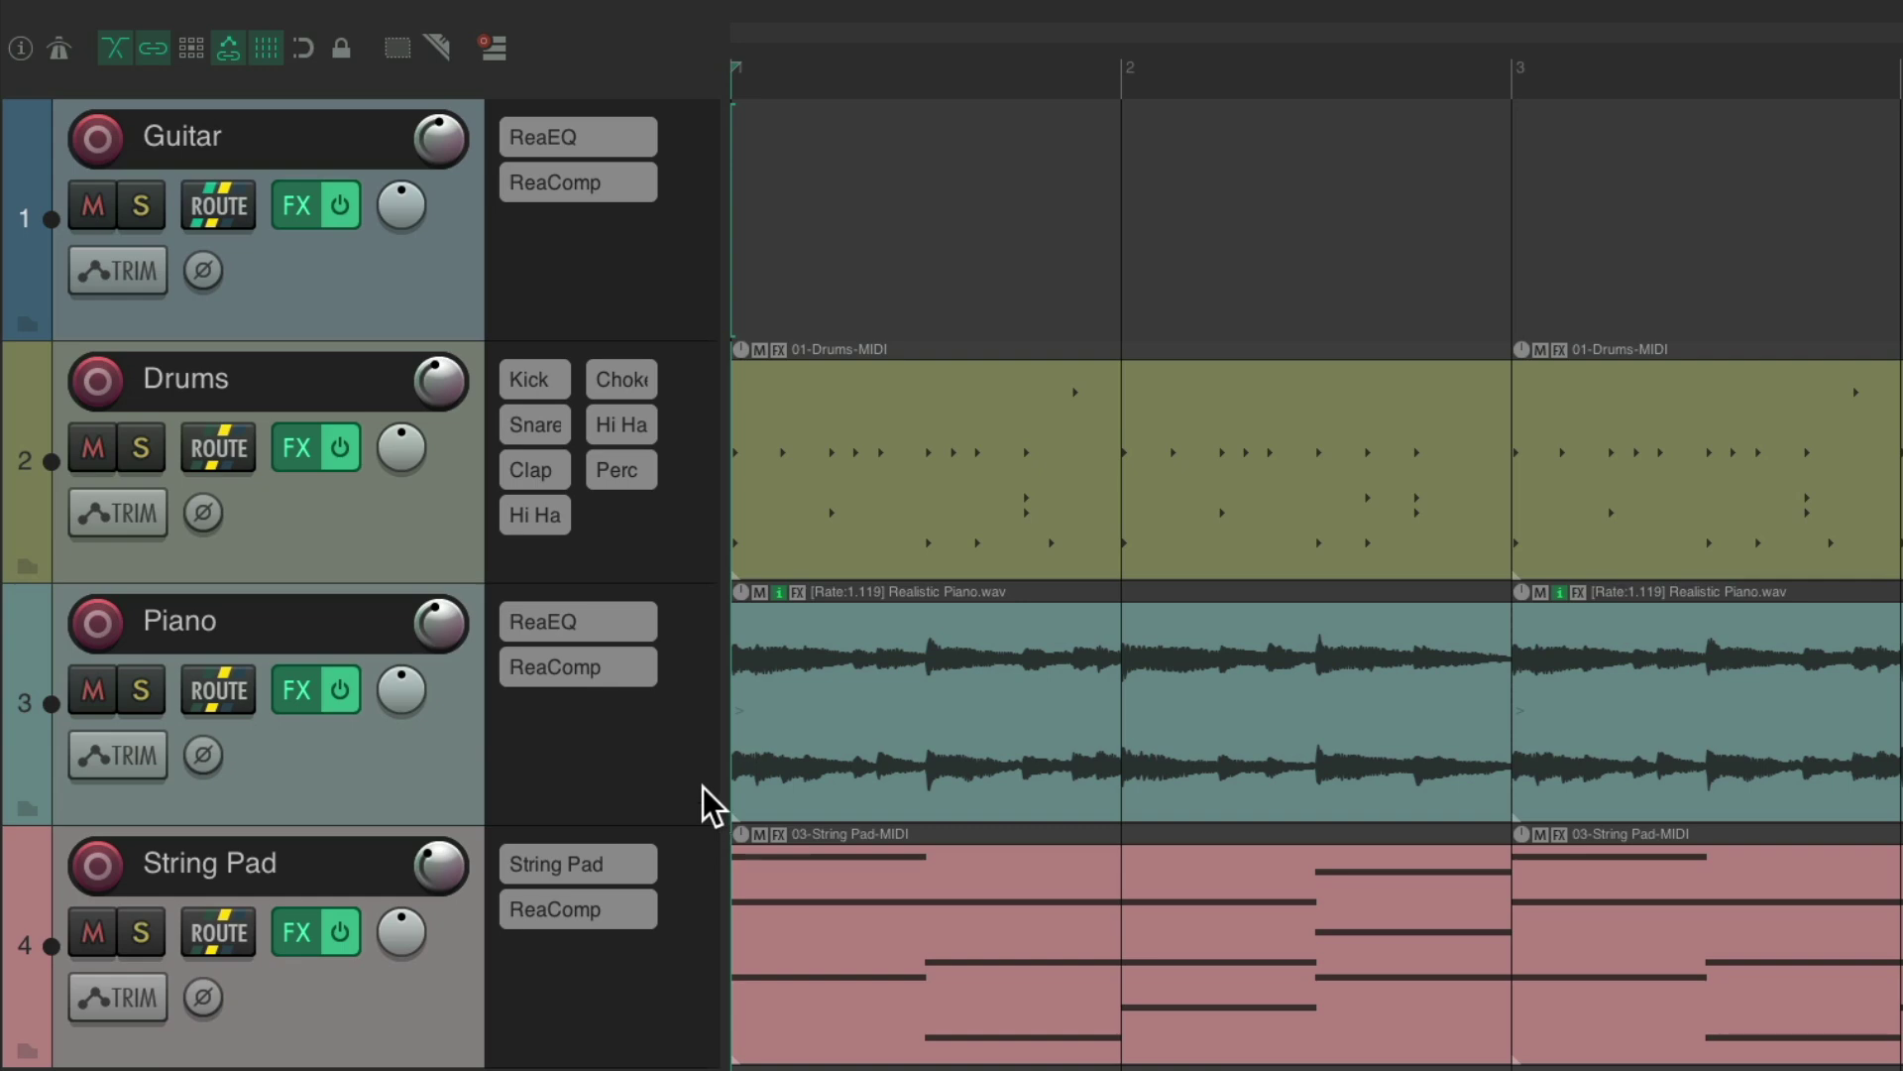
left_click(599, 137)
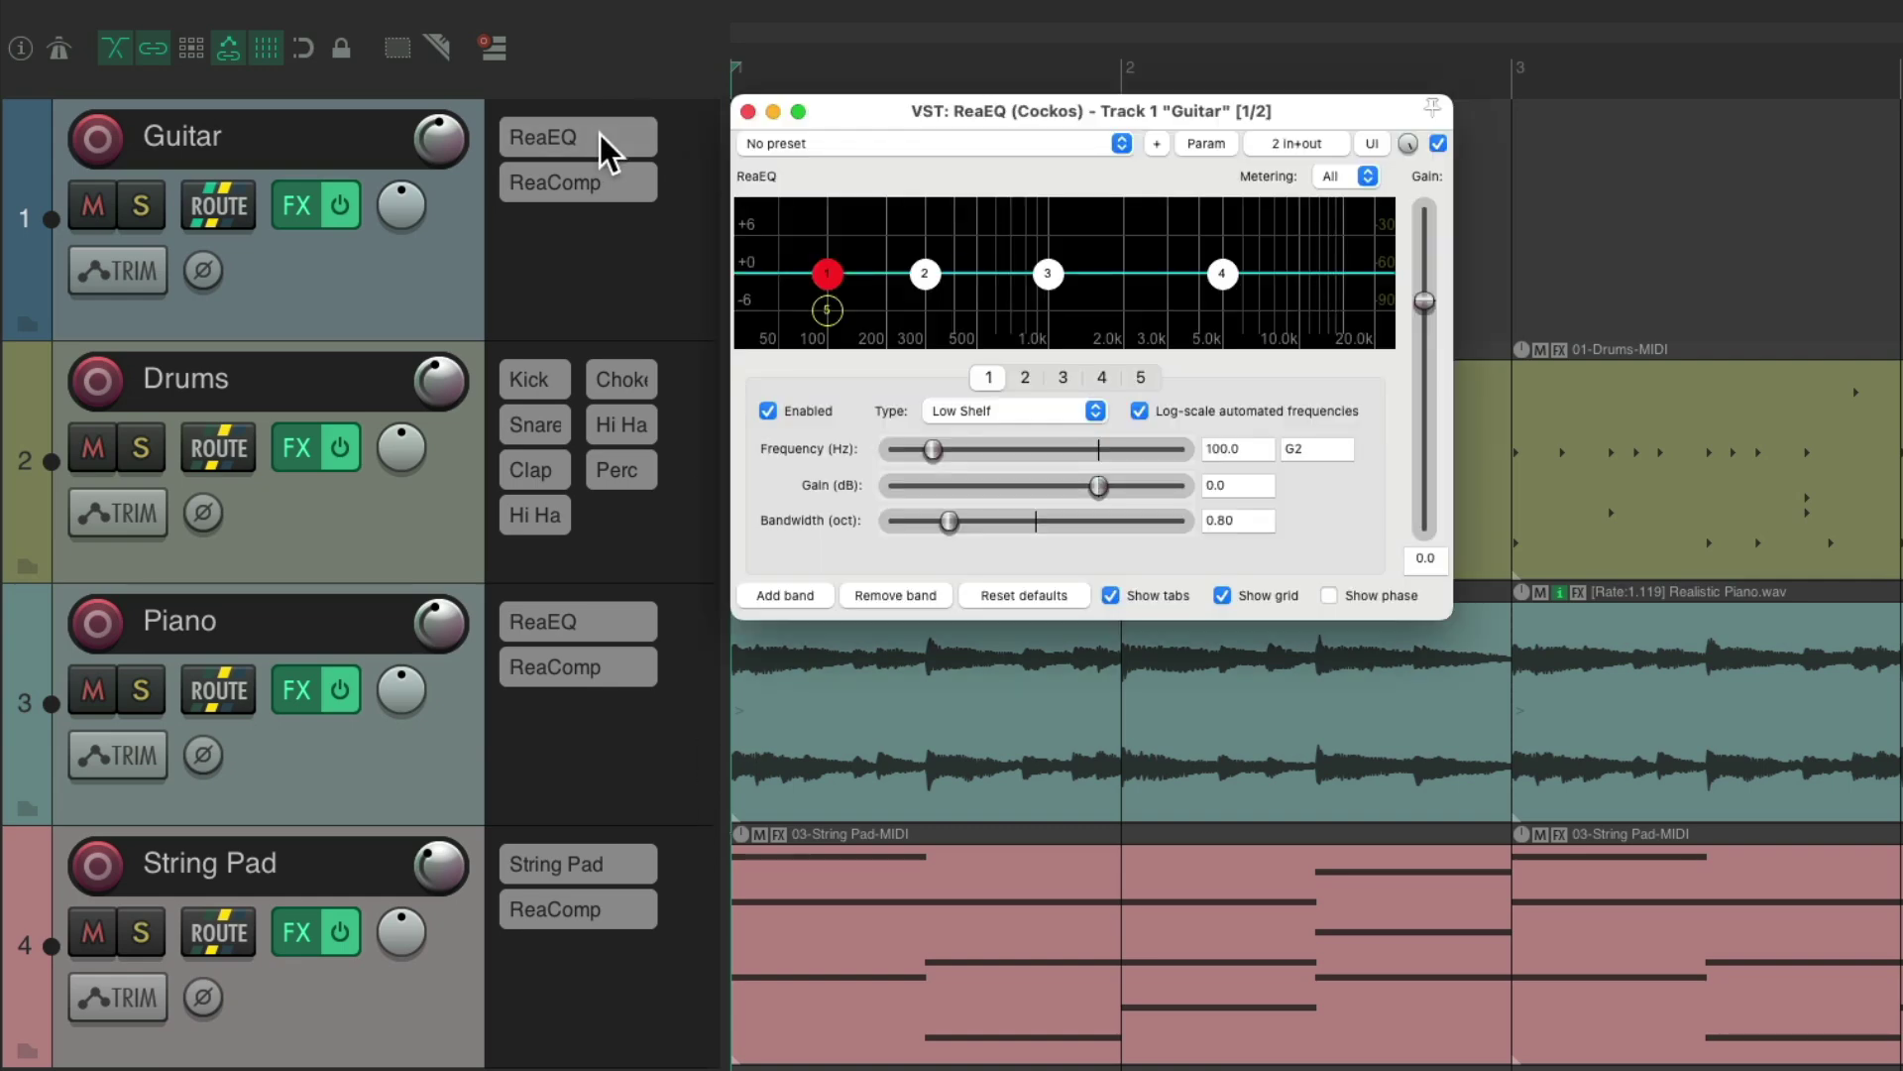
left_click(598, 136)
left_click(625, 170)
left_click(622, 171)
left_click(642, 612)
left_click(641, 615)
left_click(634, 670)
left_click(635, 670)
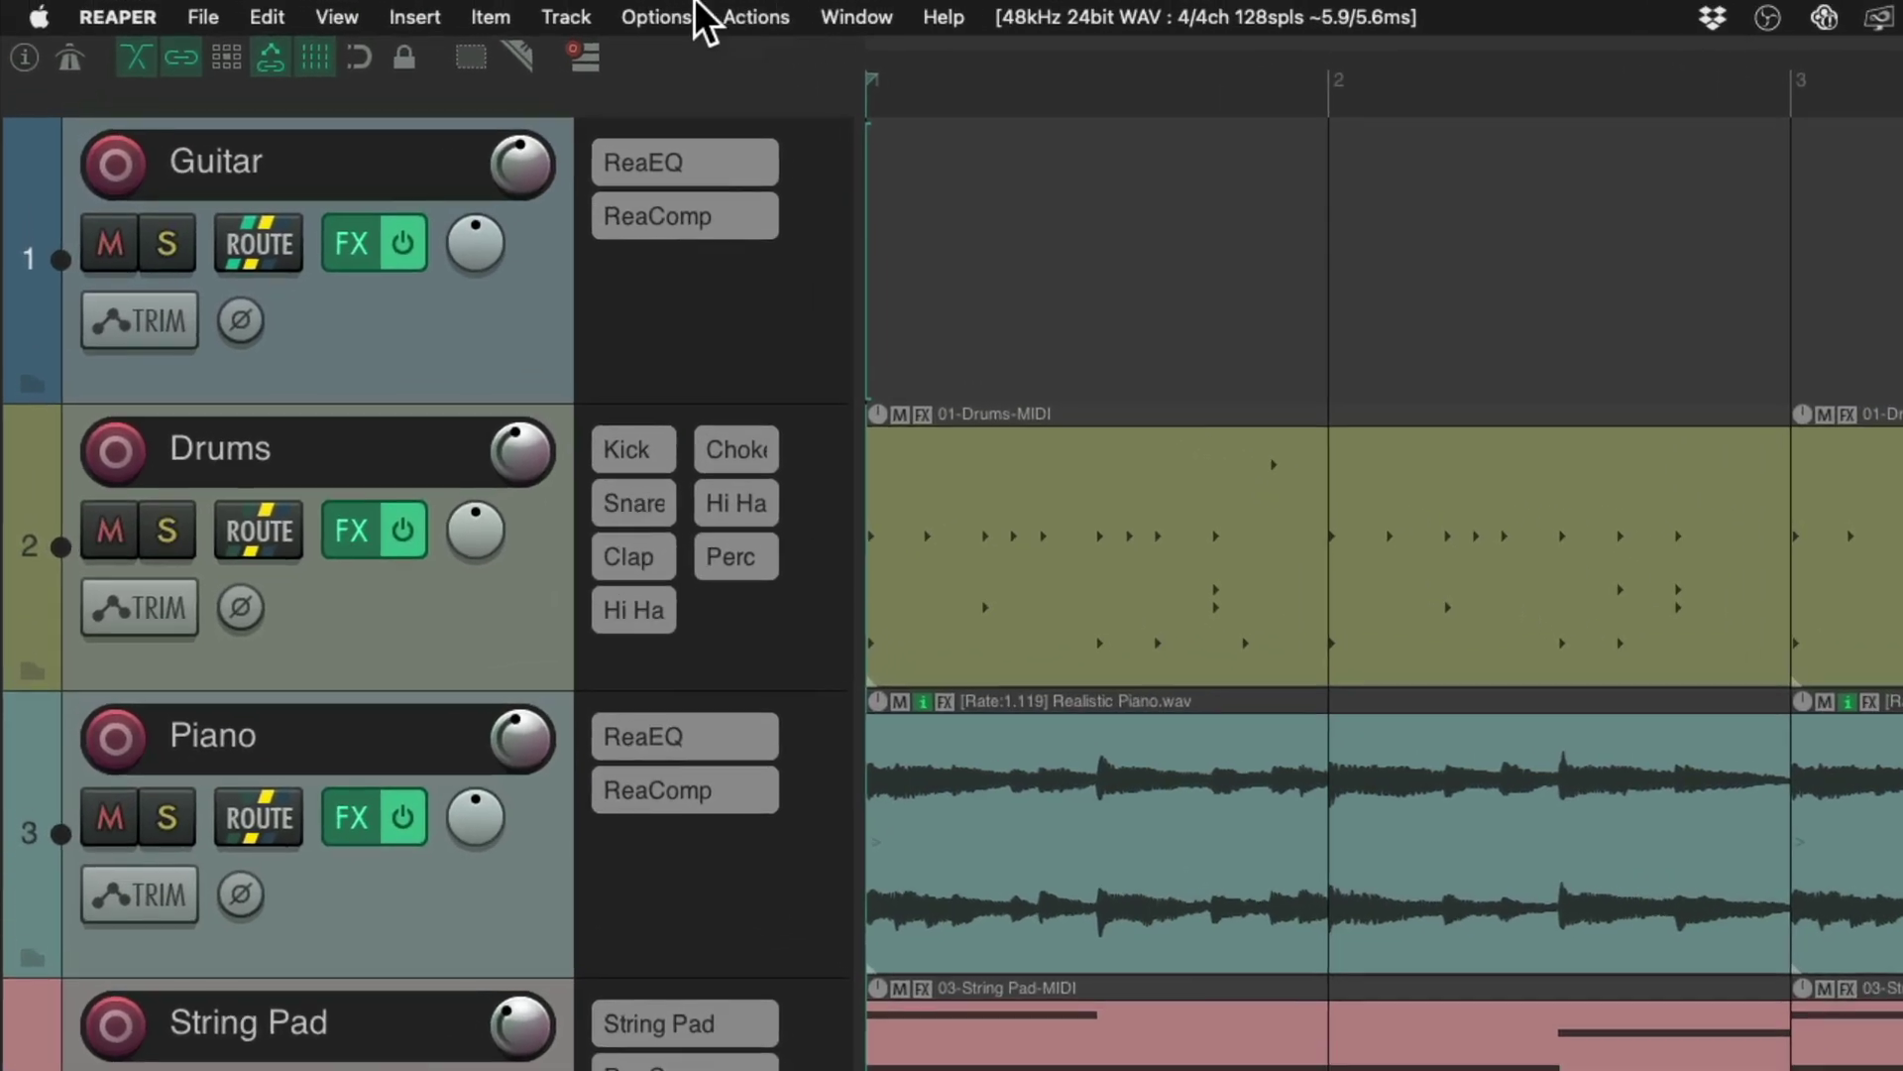
left_click(710, 21)
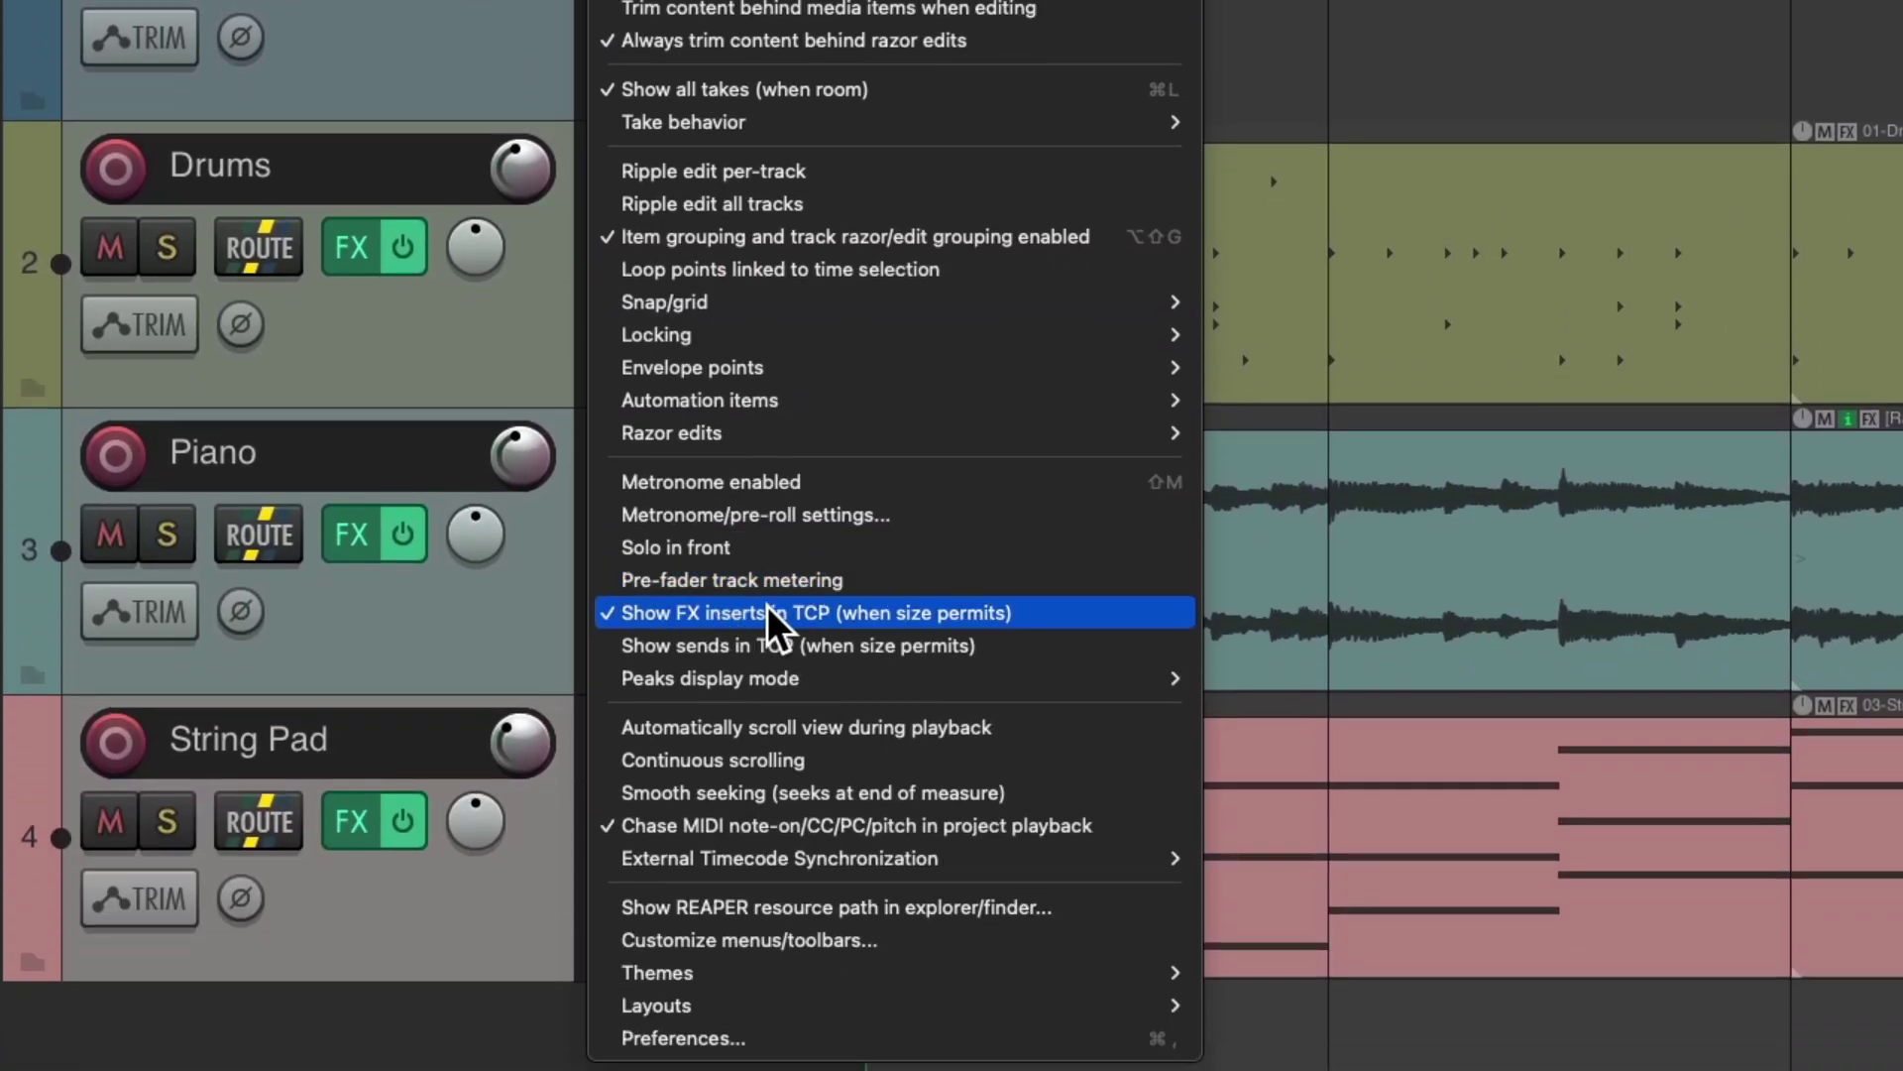
left_click(769, 611)
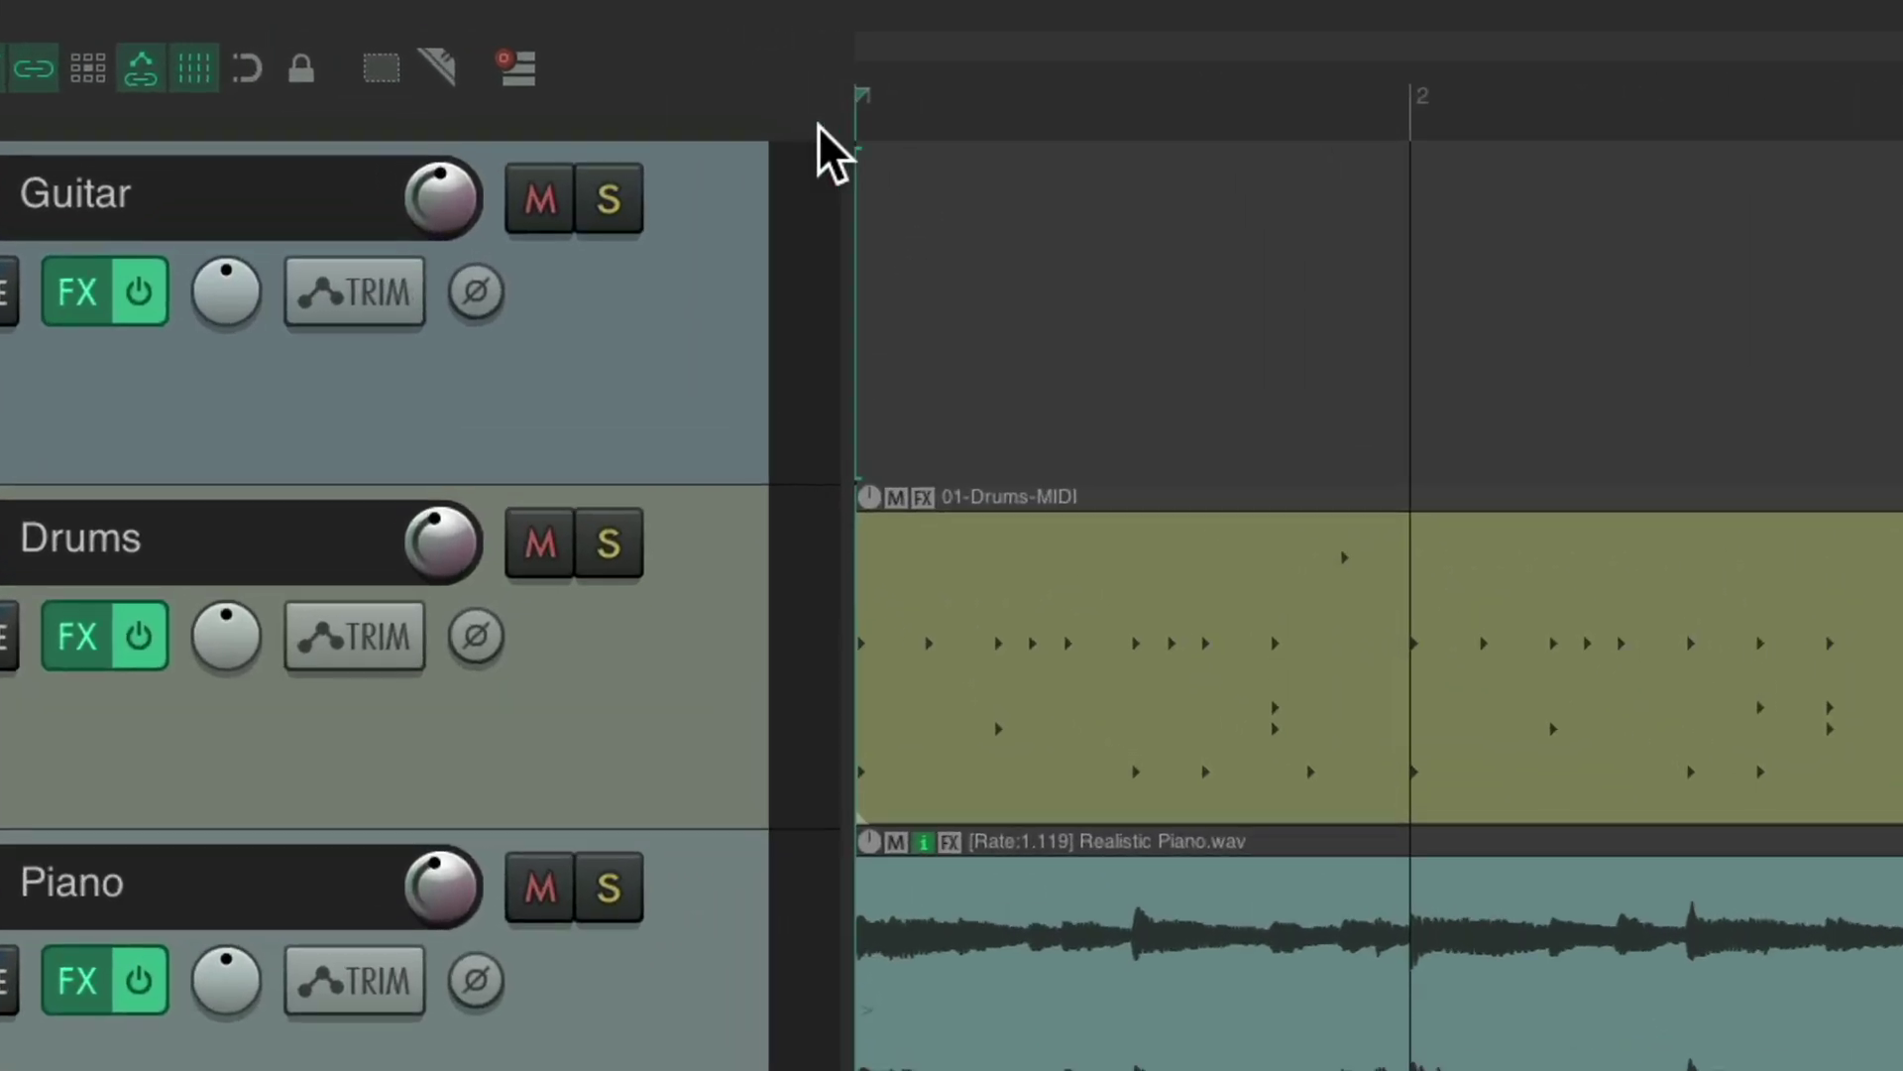
Add the 'Options: Show FX inserts in TCP' action to the main toolbar
right_click(700, 88)
left_click(949, 300)
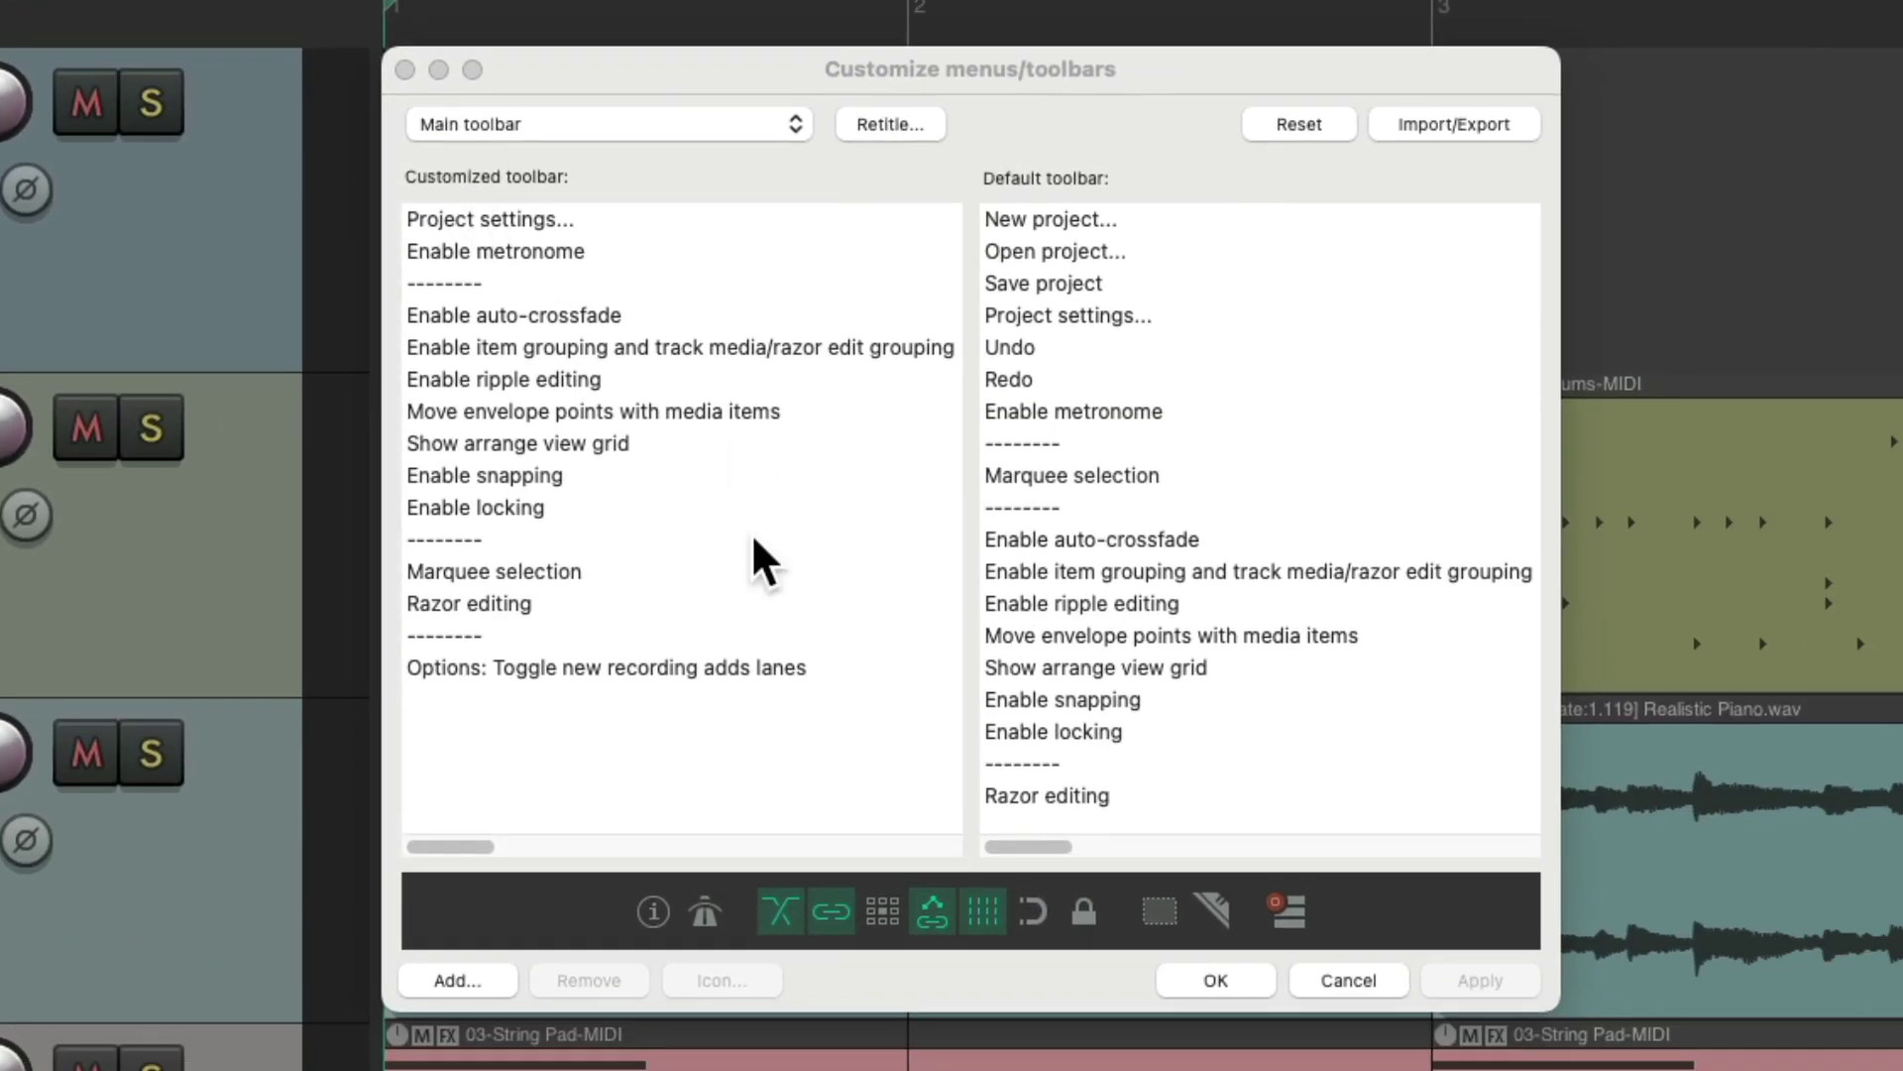
left_click(491, 982)
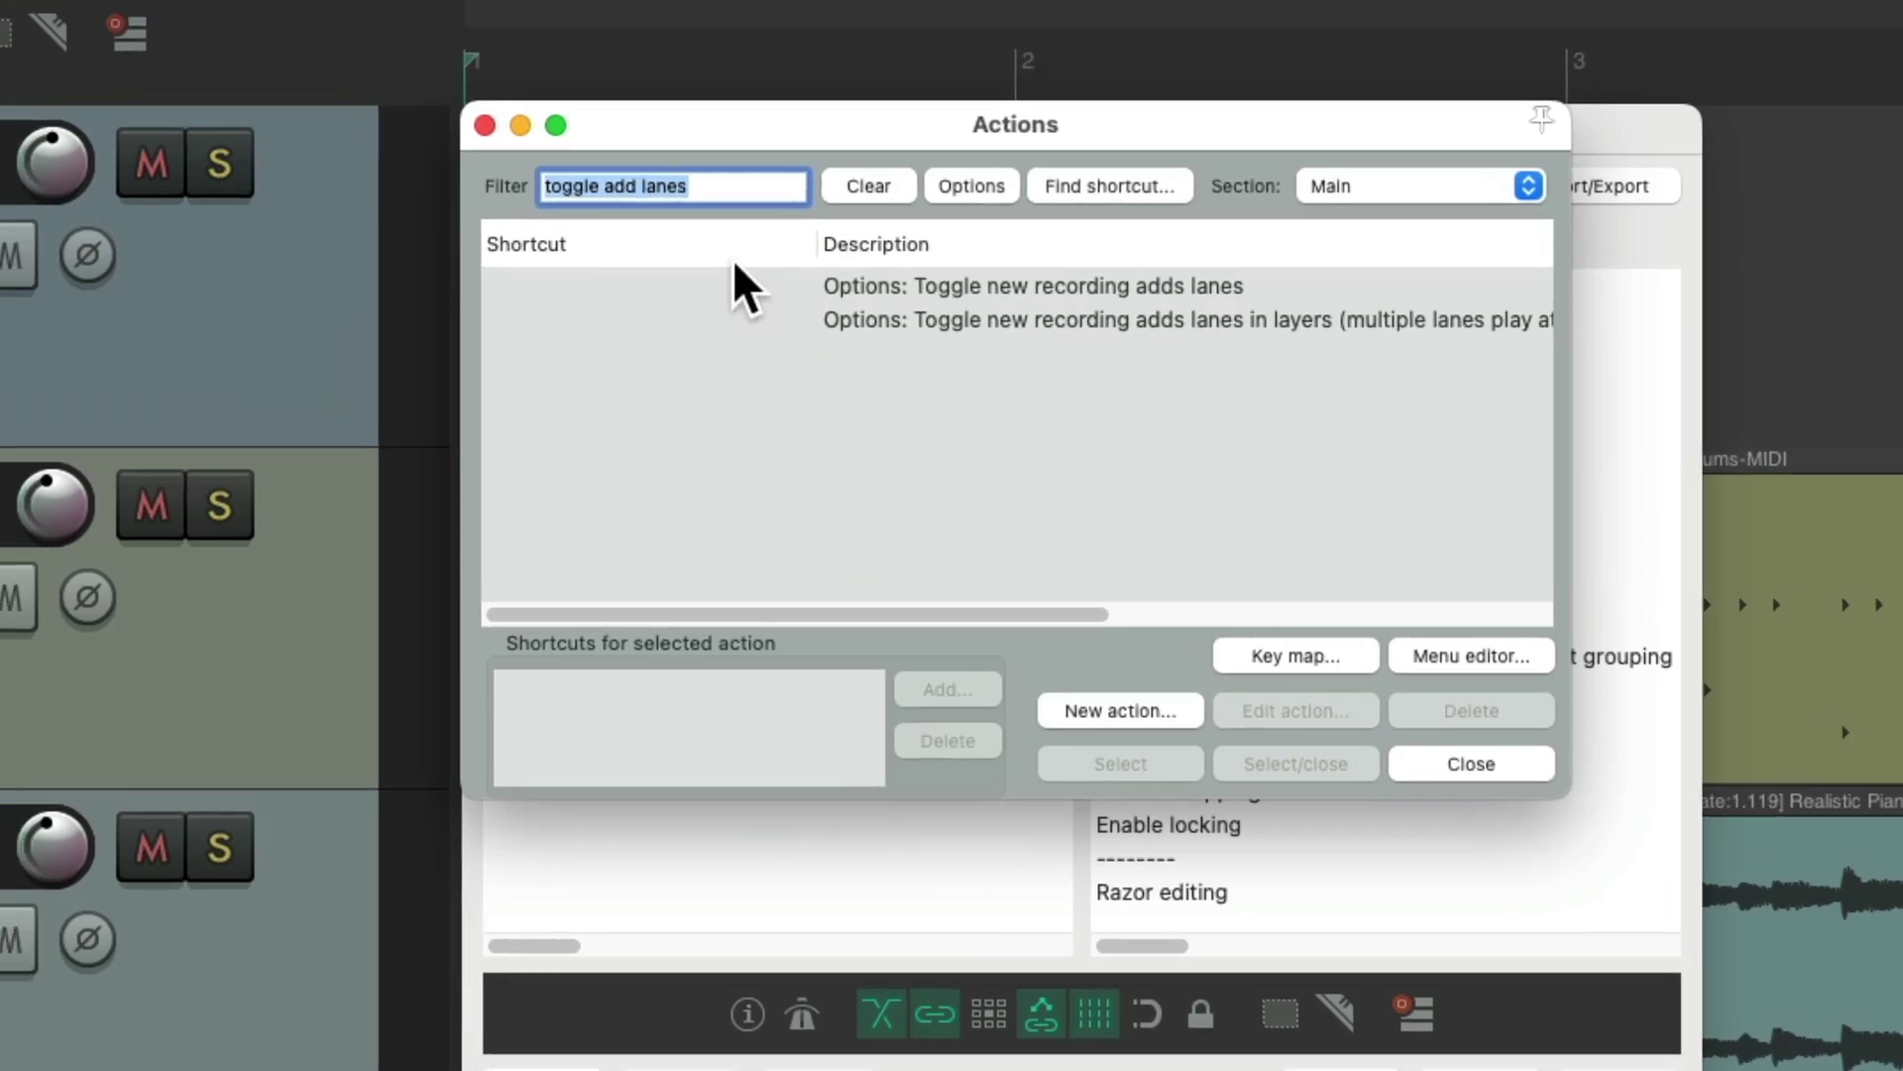
key("BackSpace")
type("show fx")
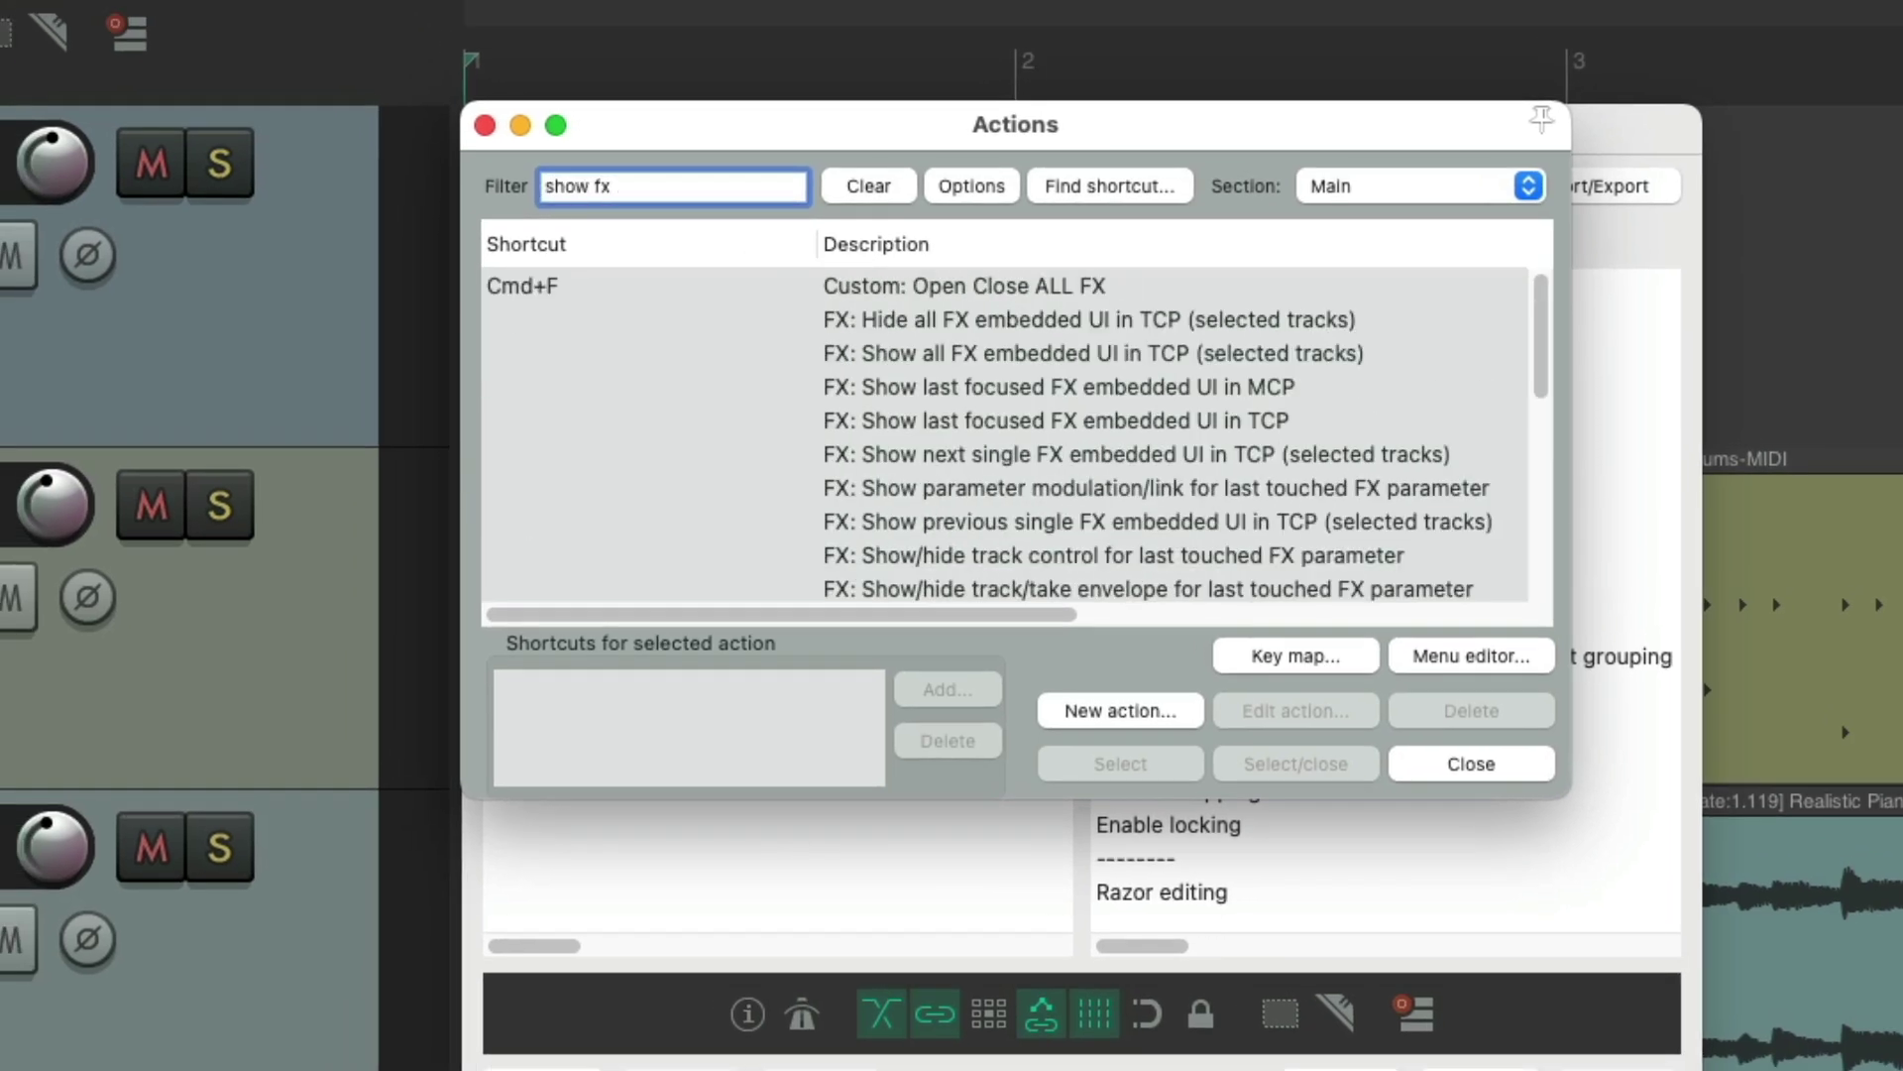
scroll(872, 310, "down", 5)
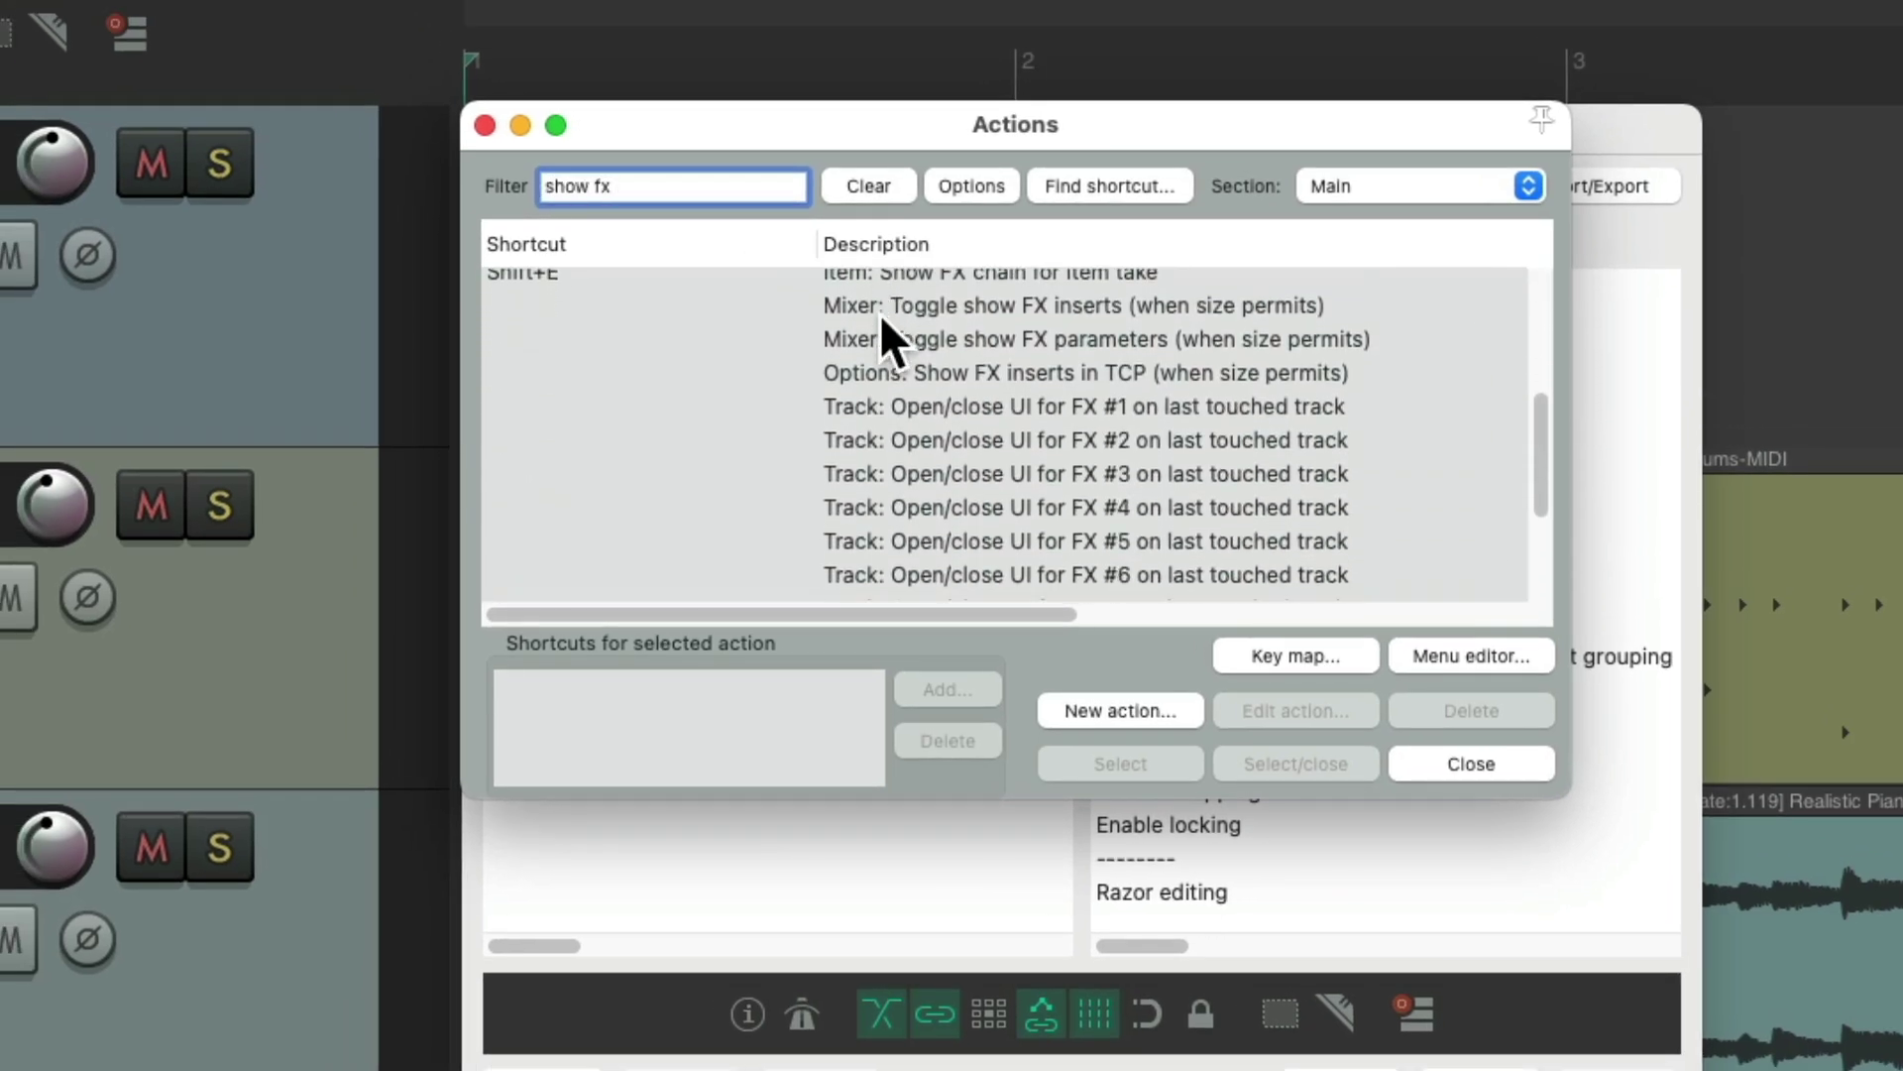
left_click(902, 363)
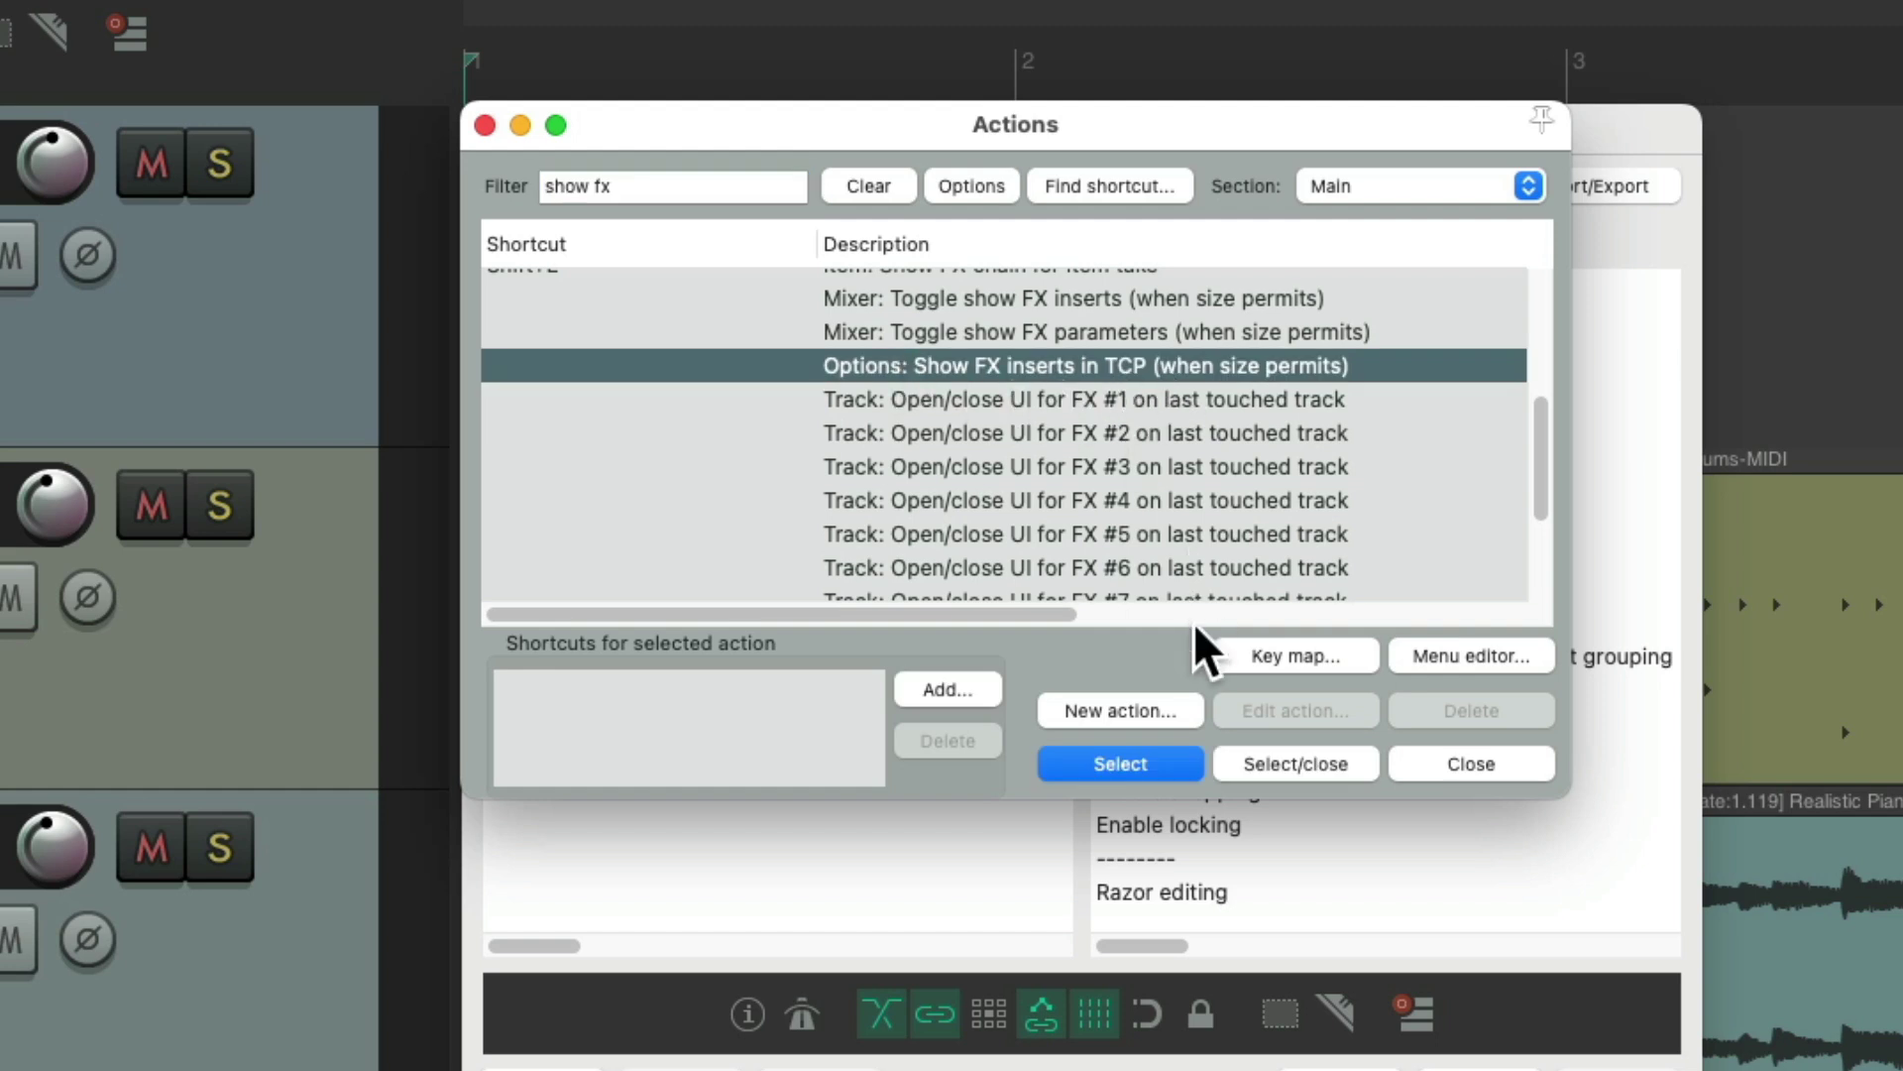
left_click(1269, 764)
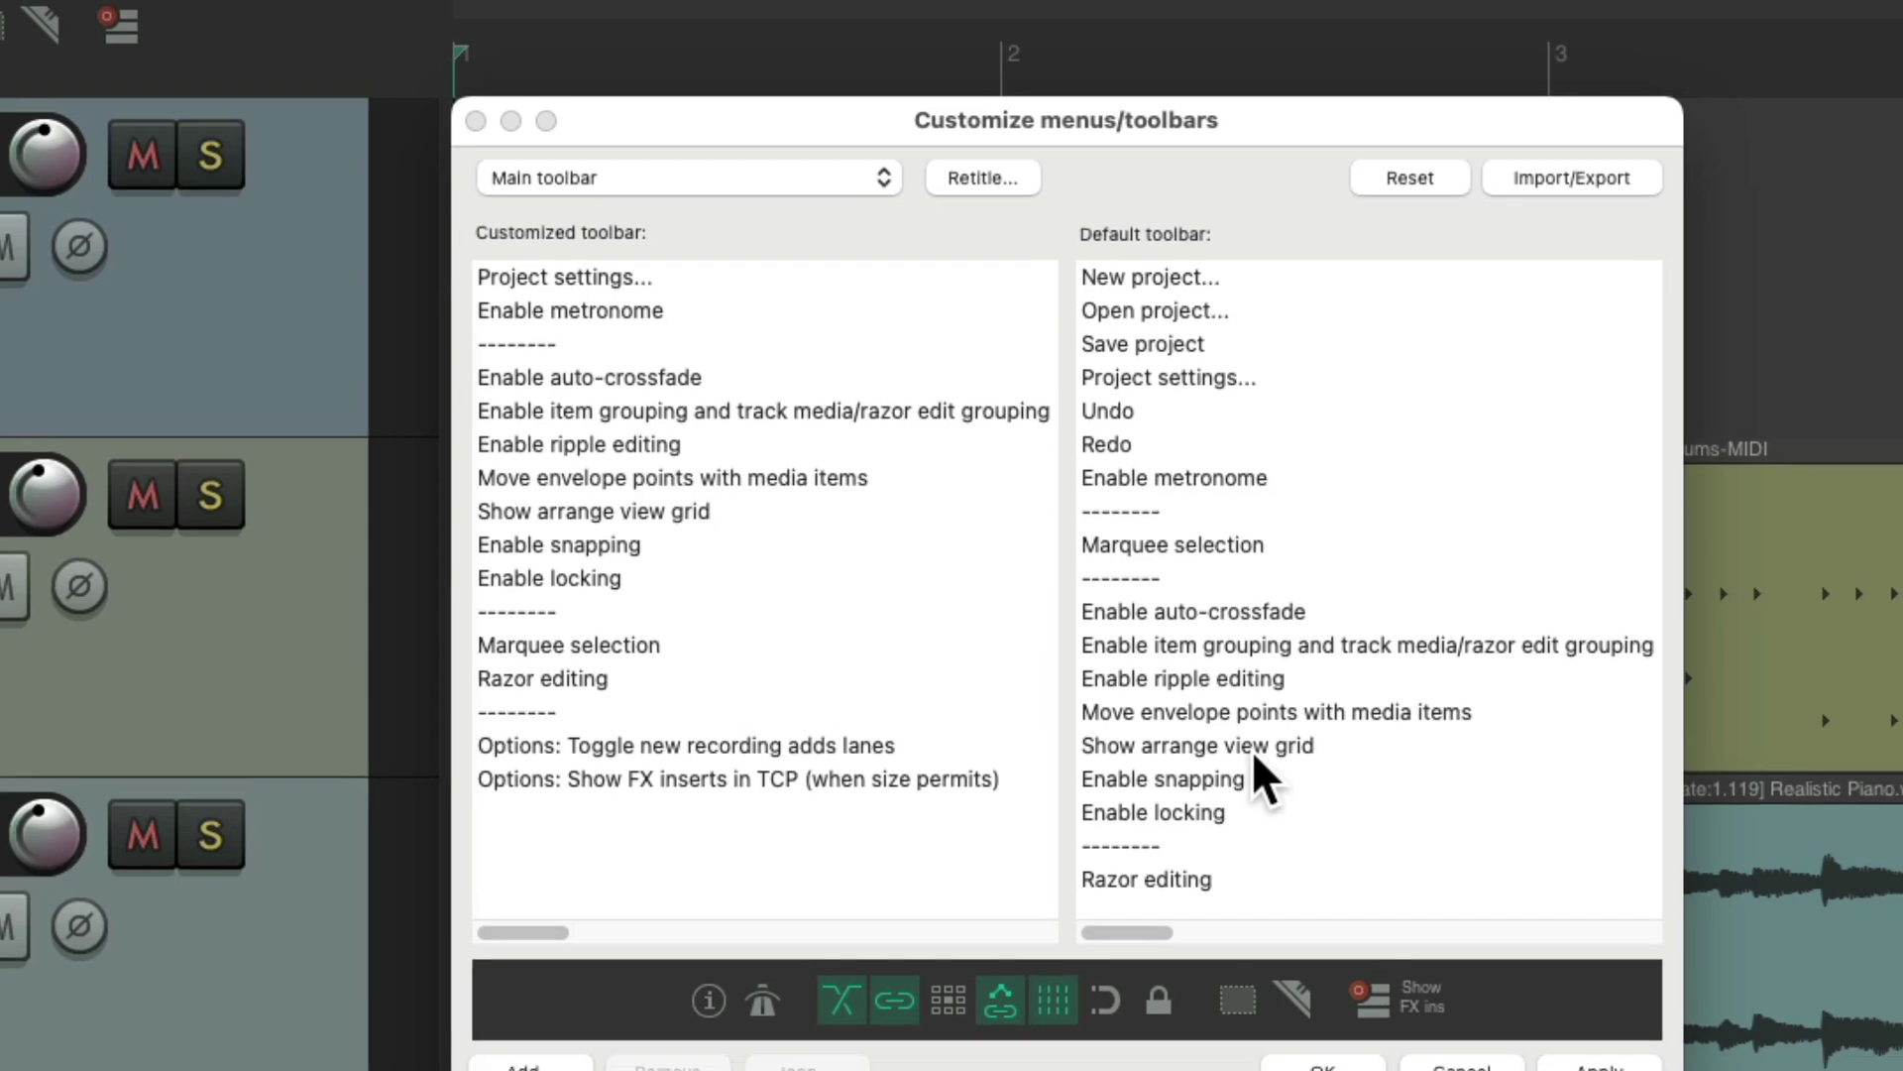
Assign the toolbar_item_effects_fx_show icon to the new entry and save the toolbar
left_click(891, 800)
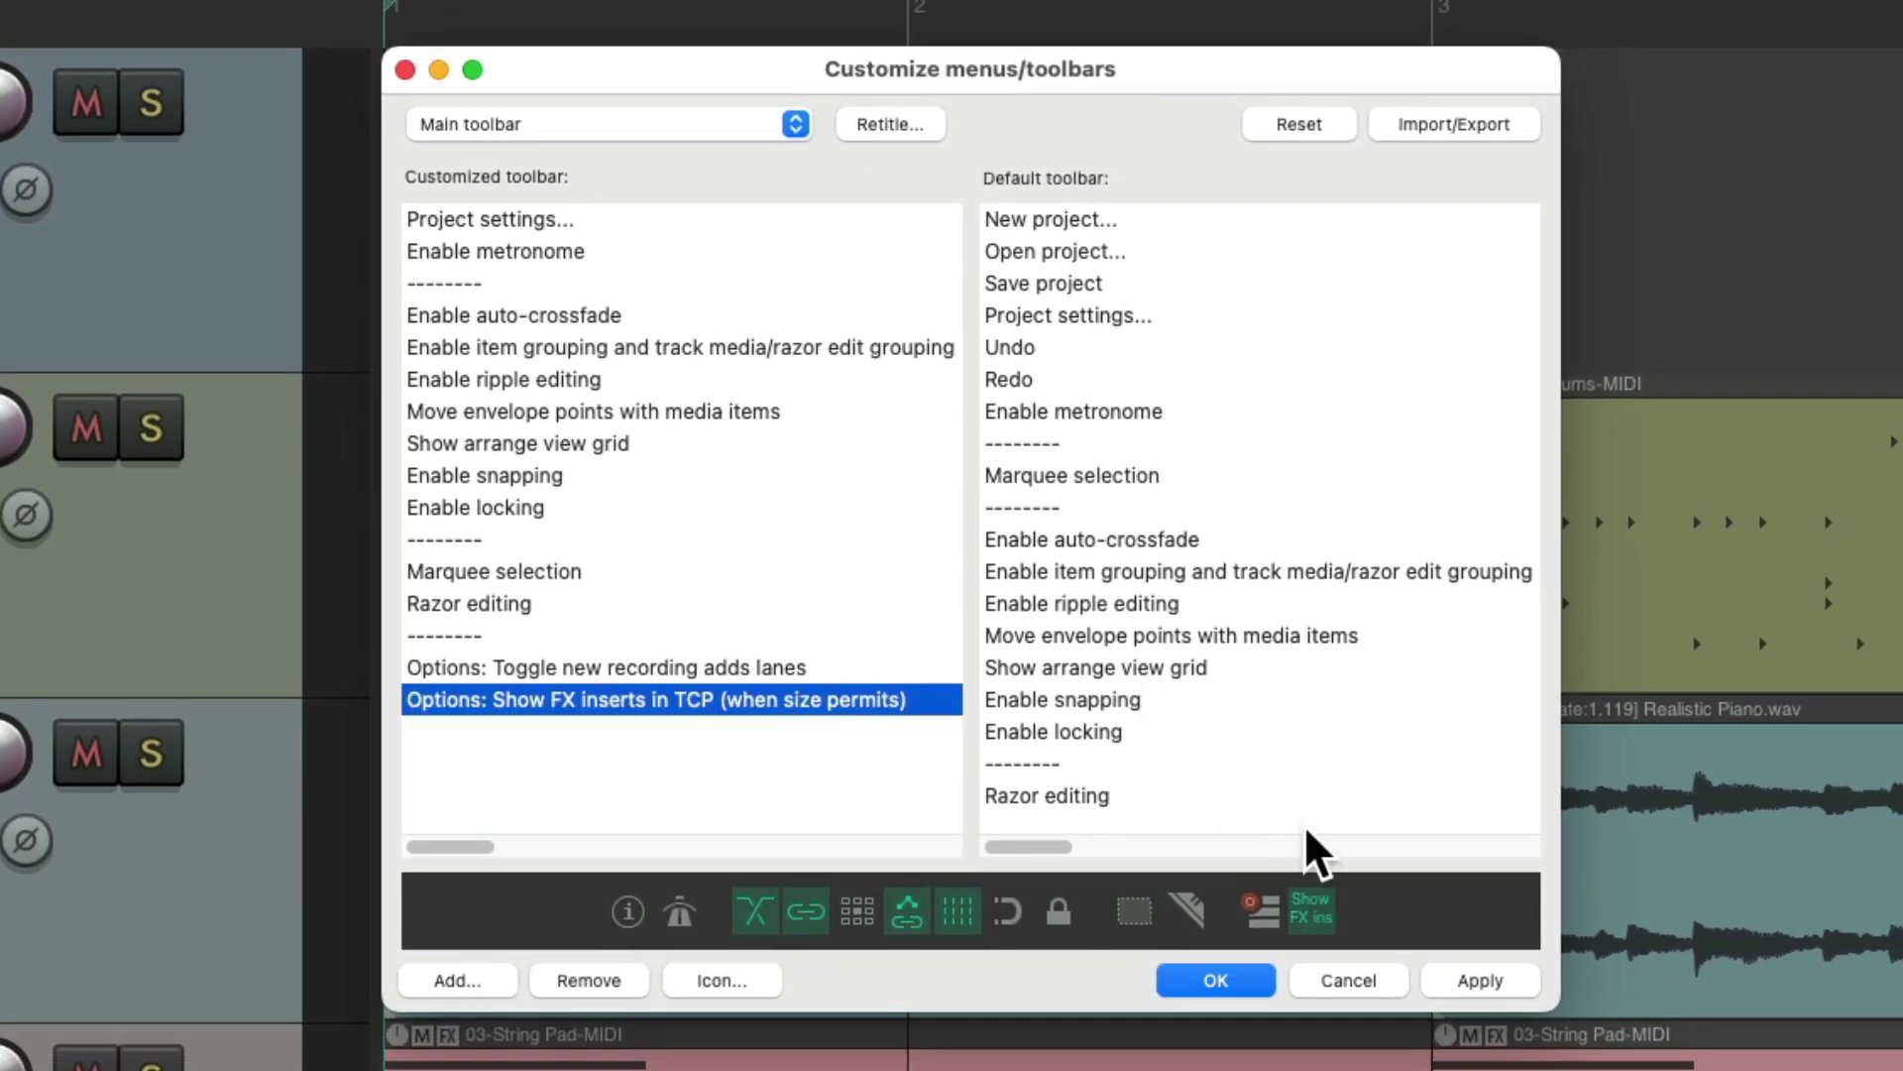
left_click(1317, 922)
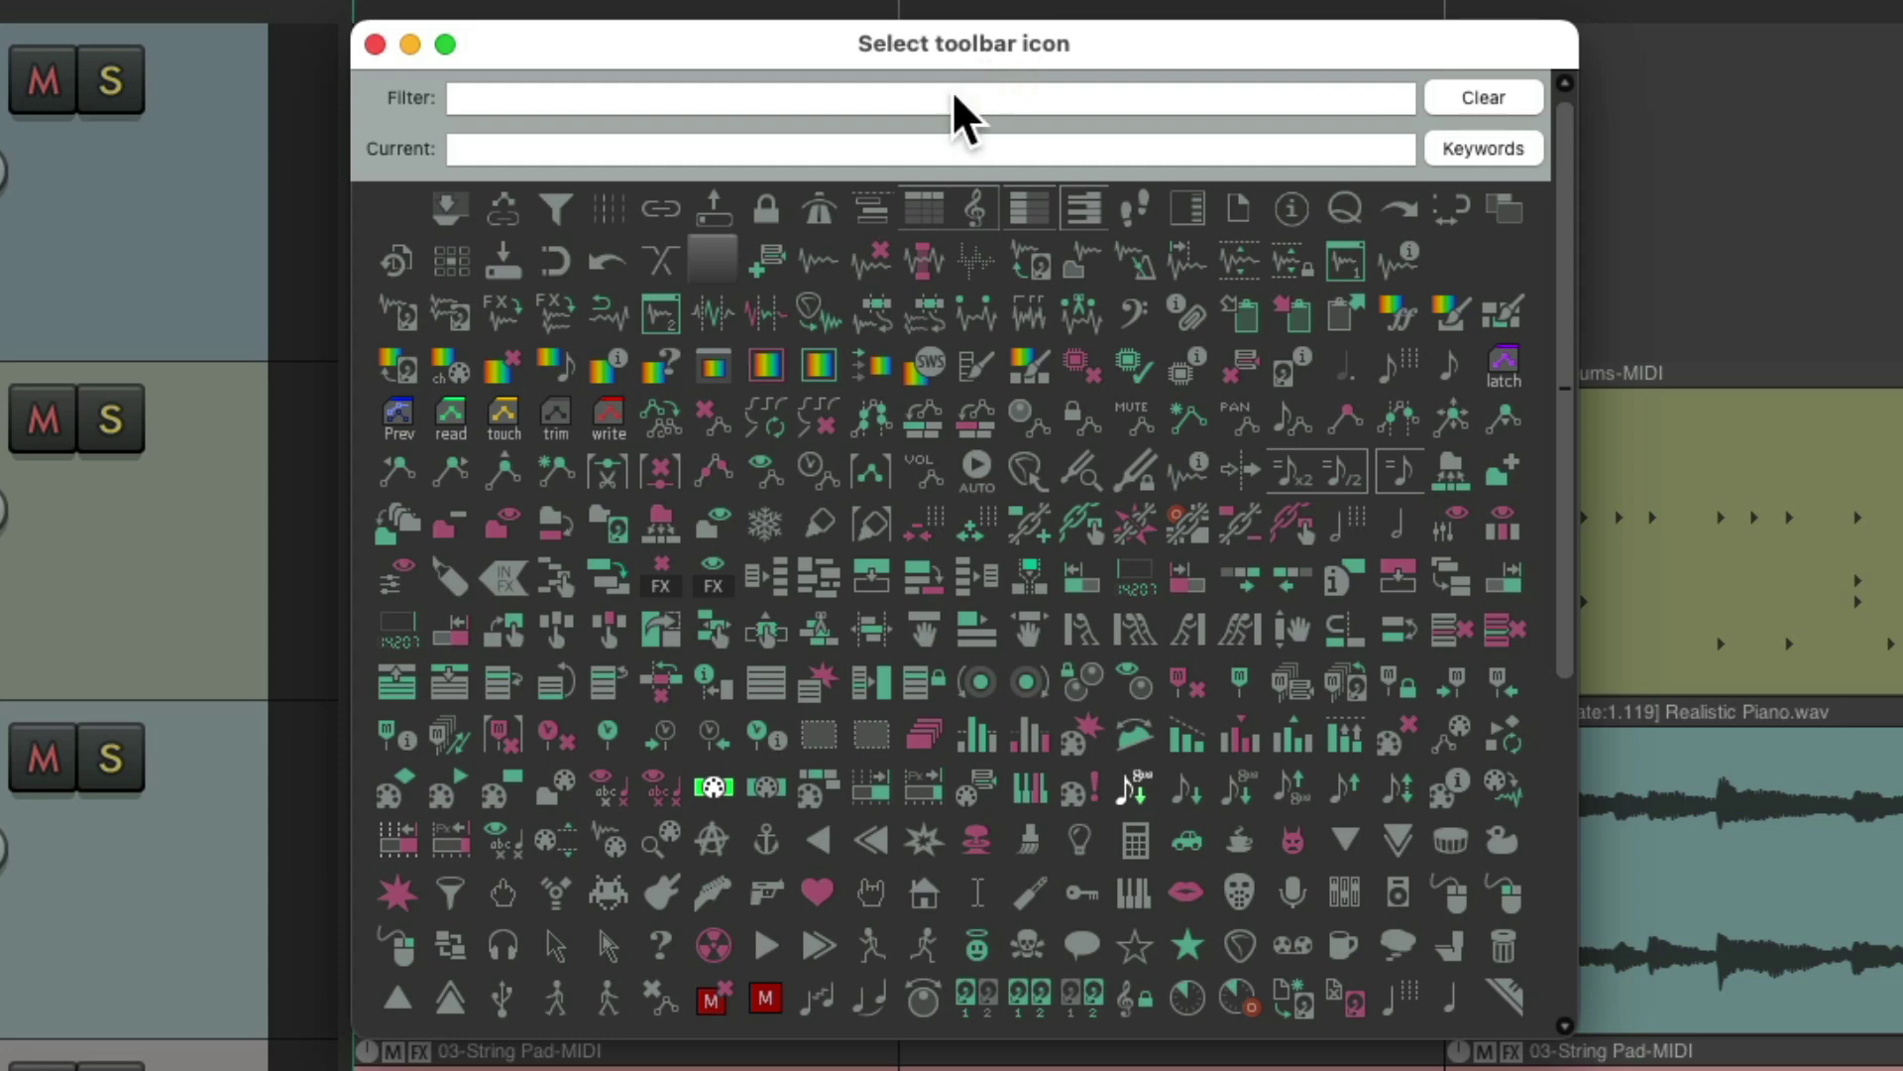
left_click(969, 118)
type("fx")
left_click(516, 211)
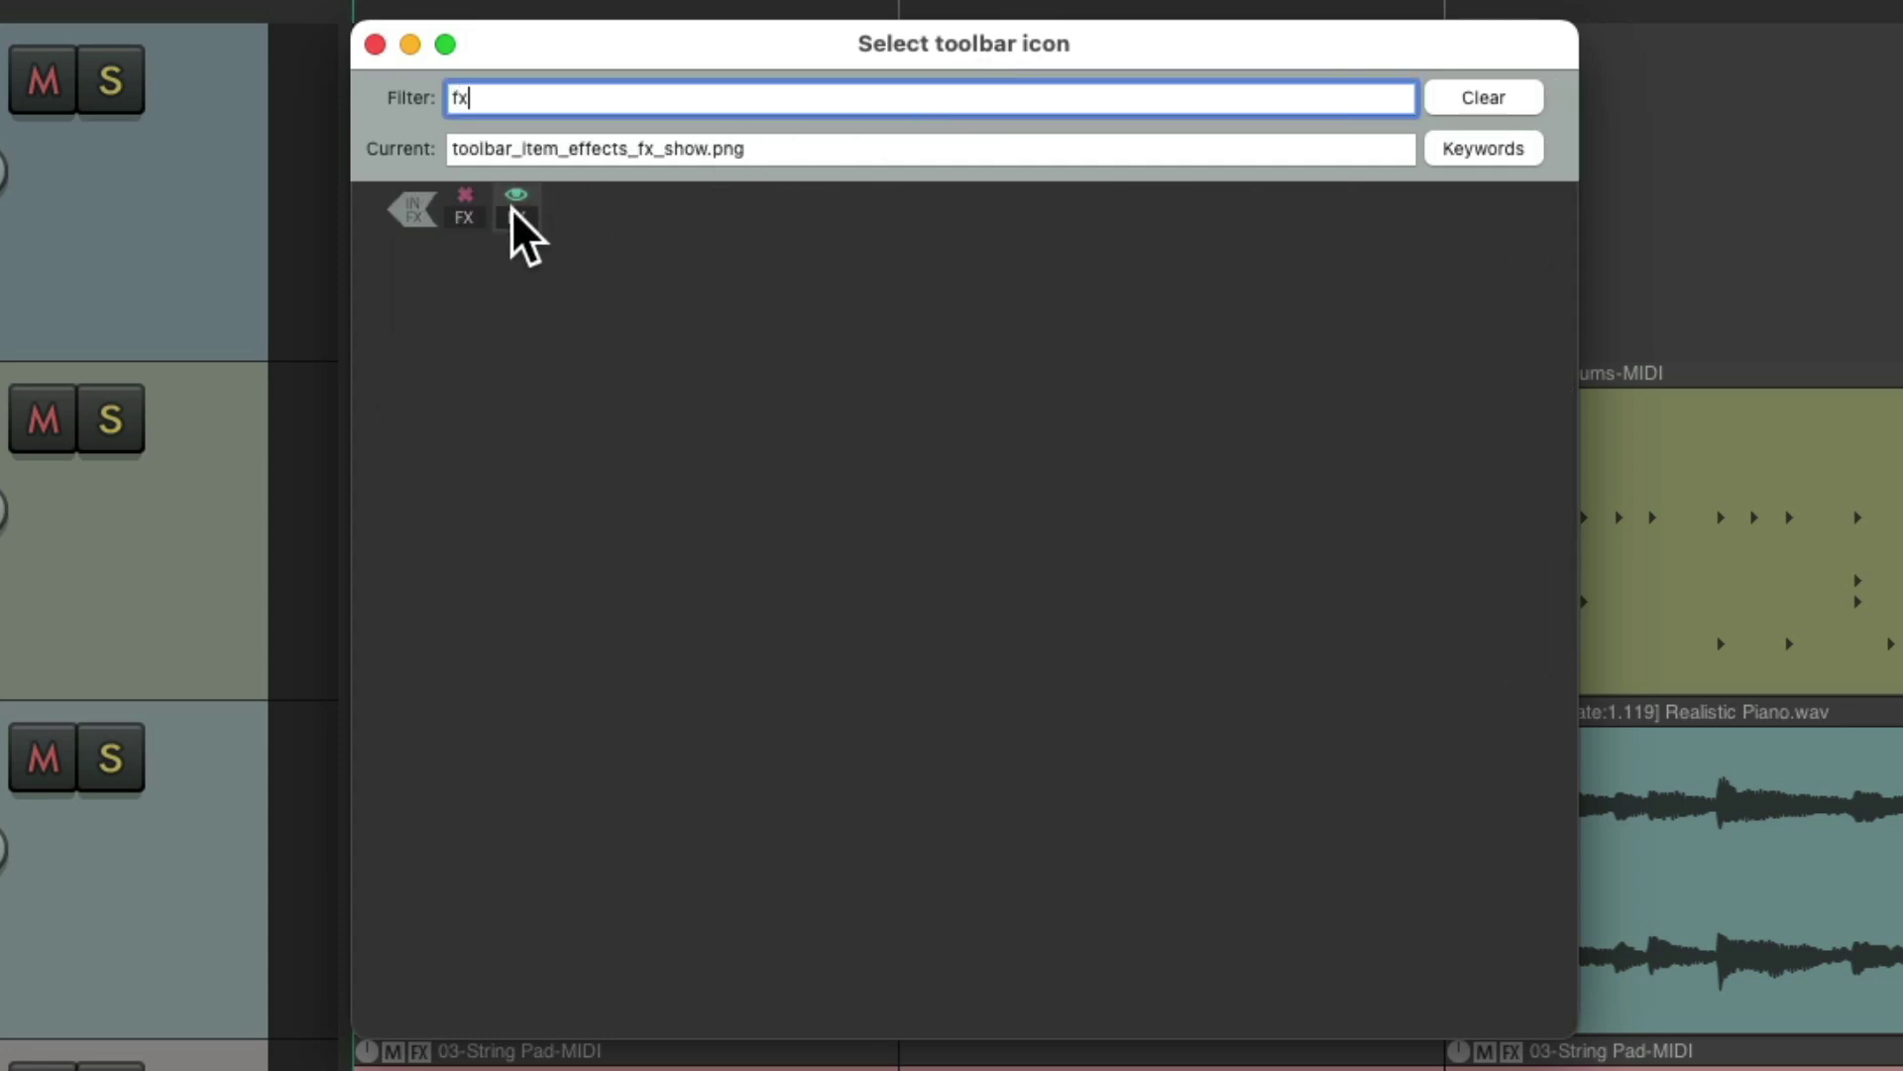
left_click(375, 44)
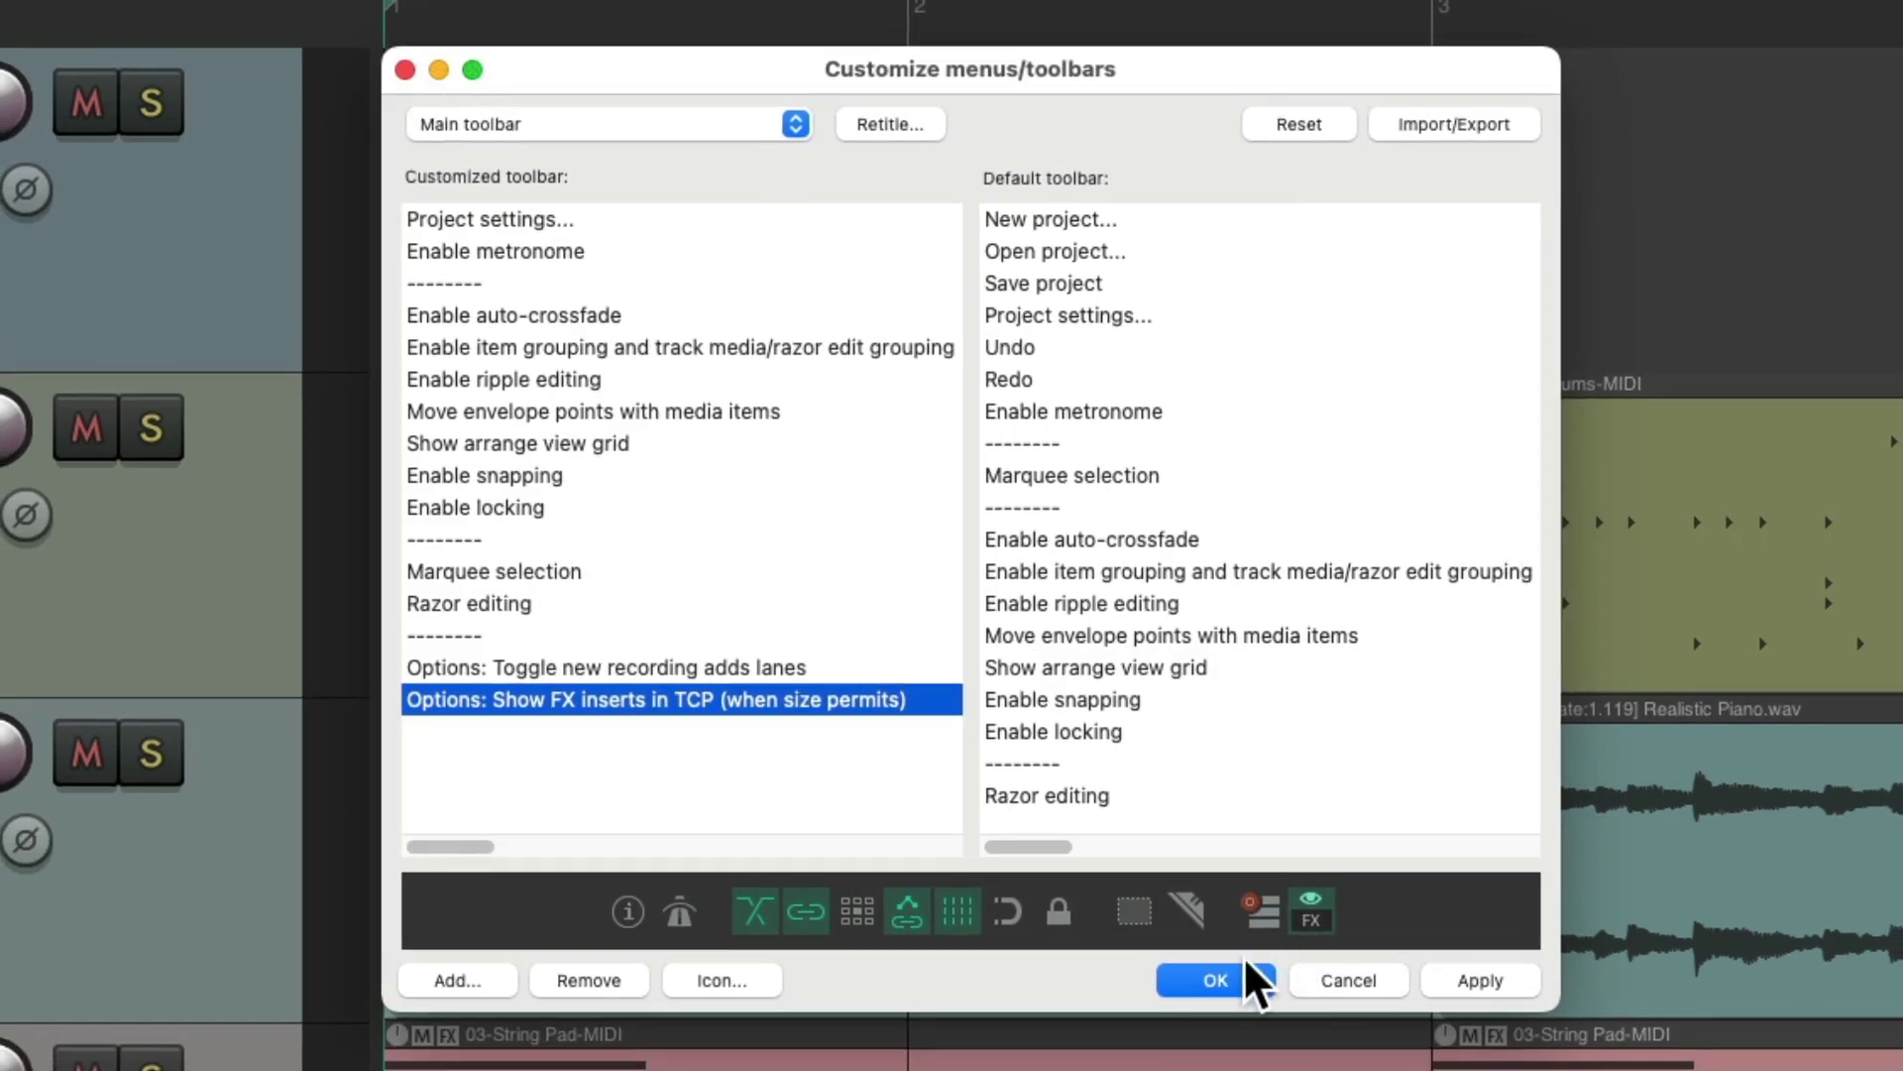
left_click(1235, 983)
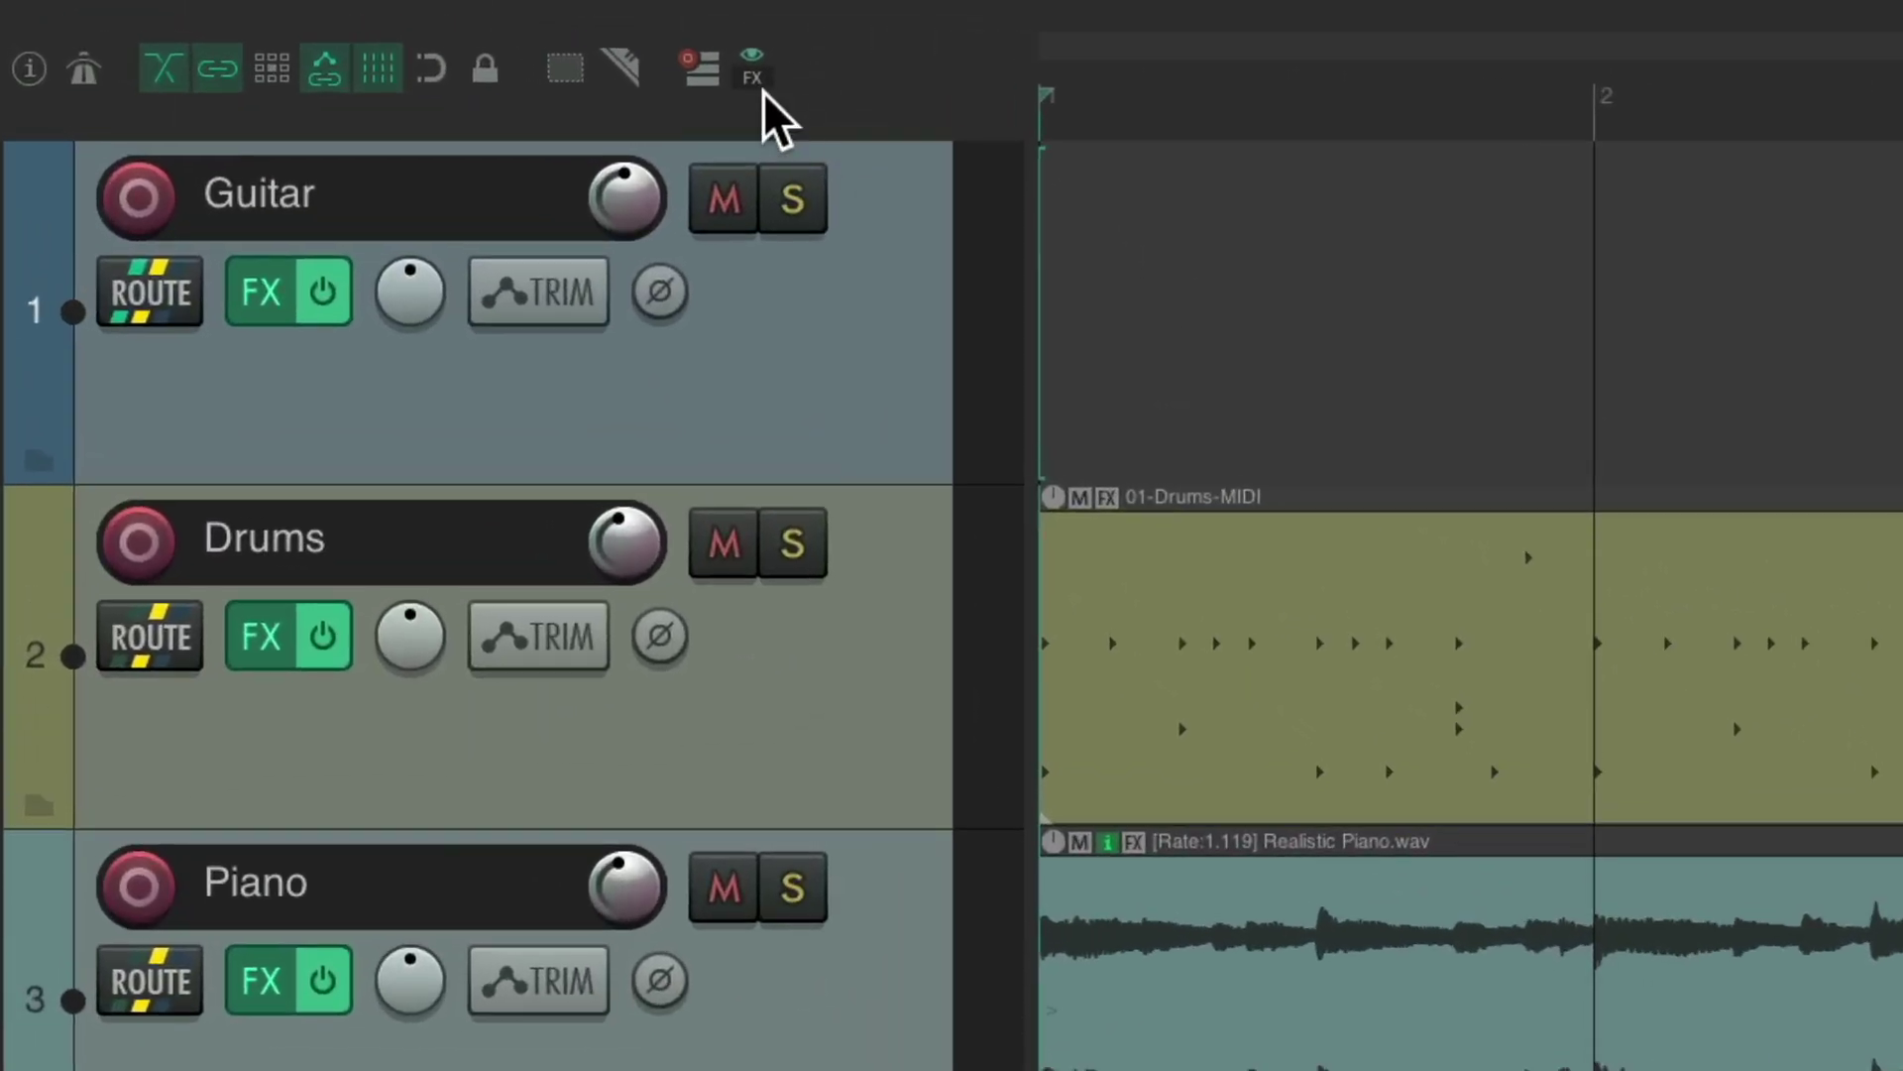
left_click(752, 62)
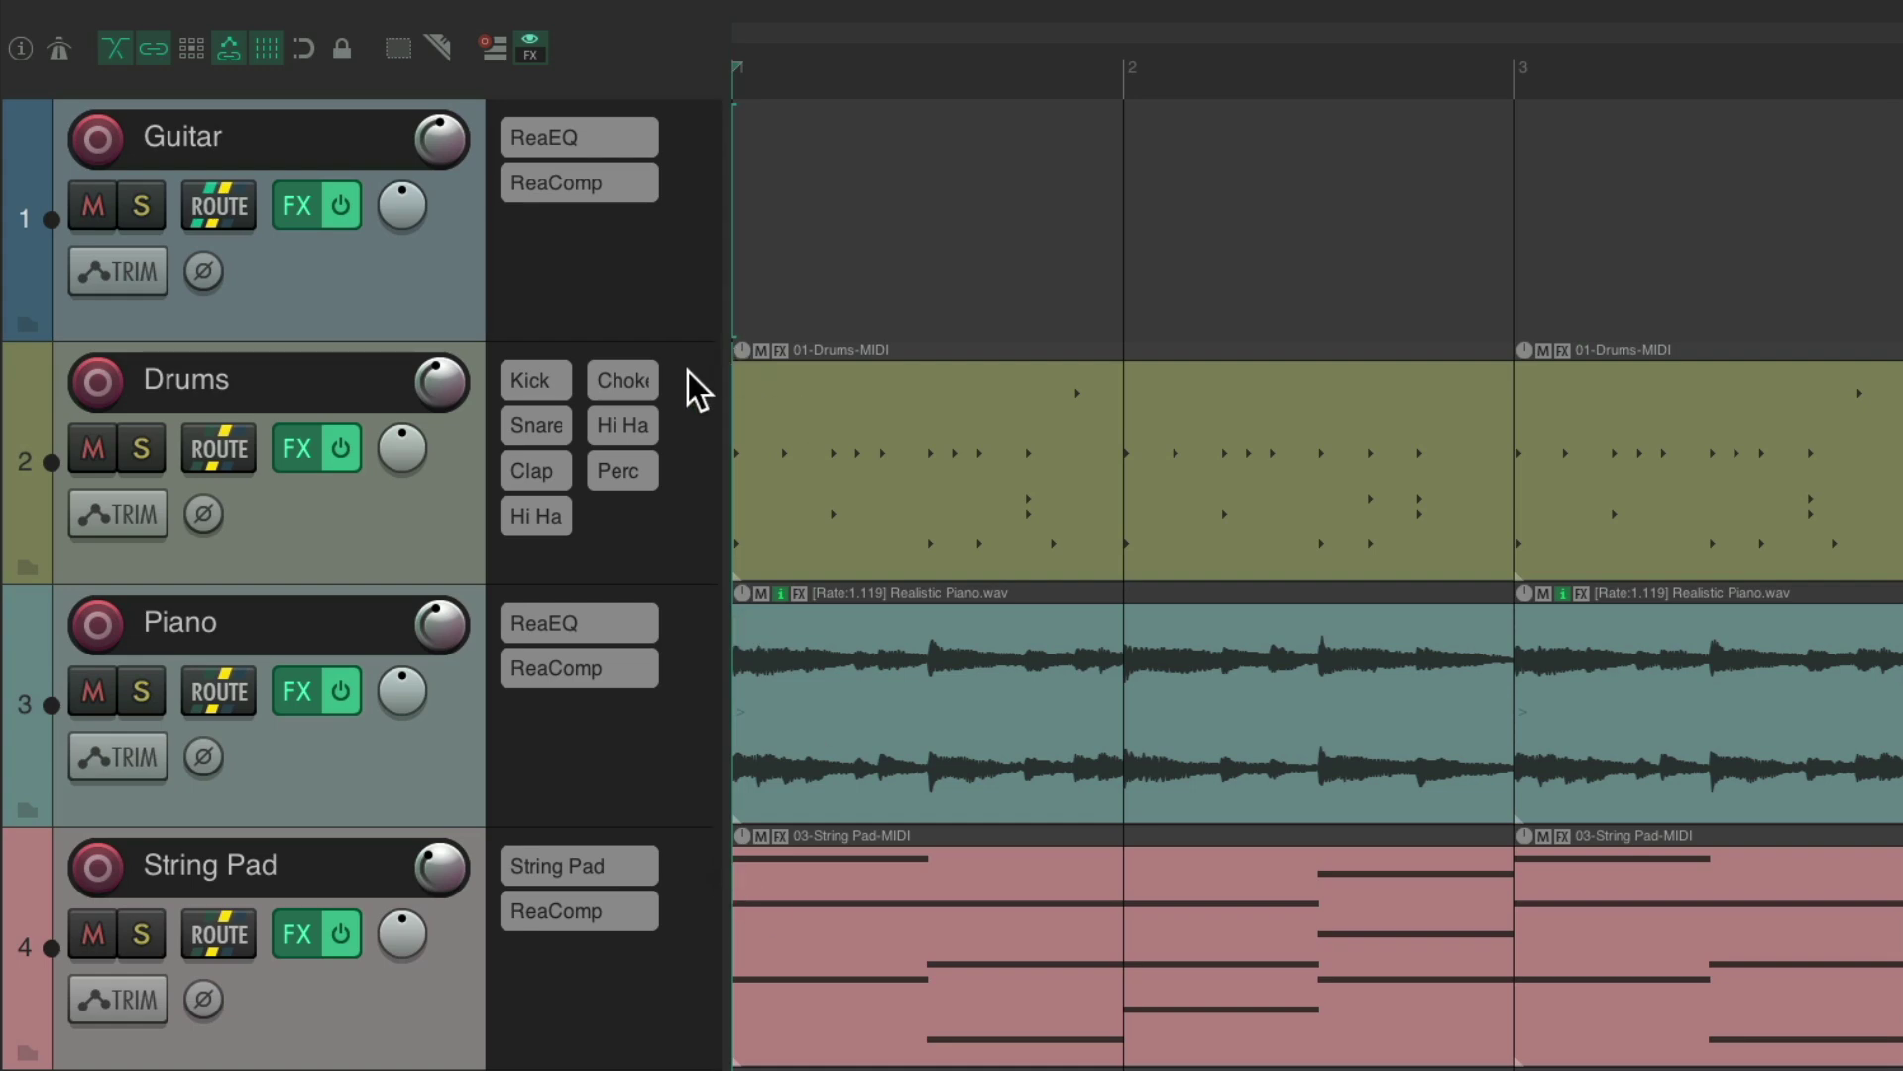
left_click(530, 50)
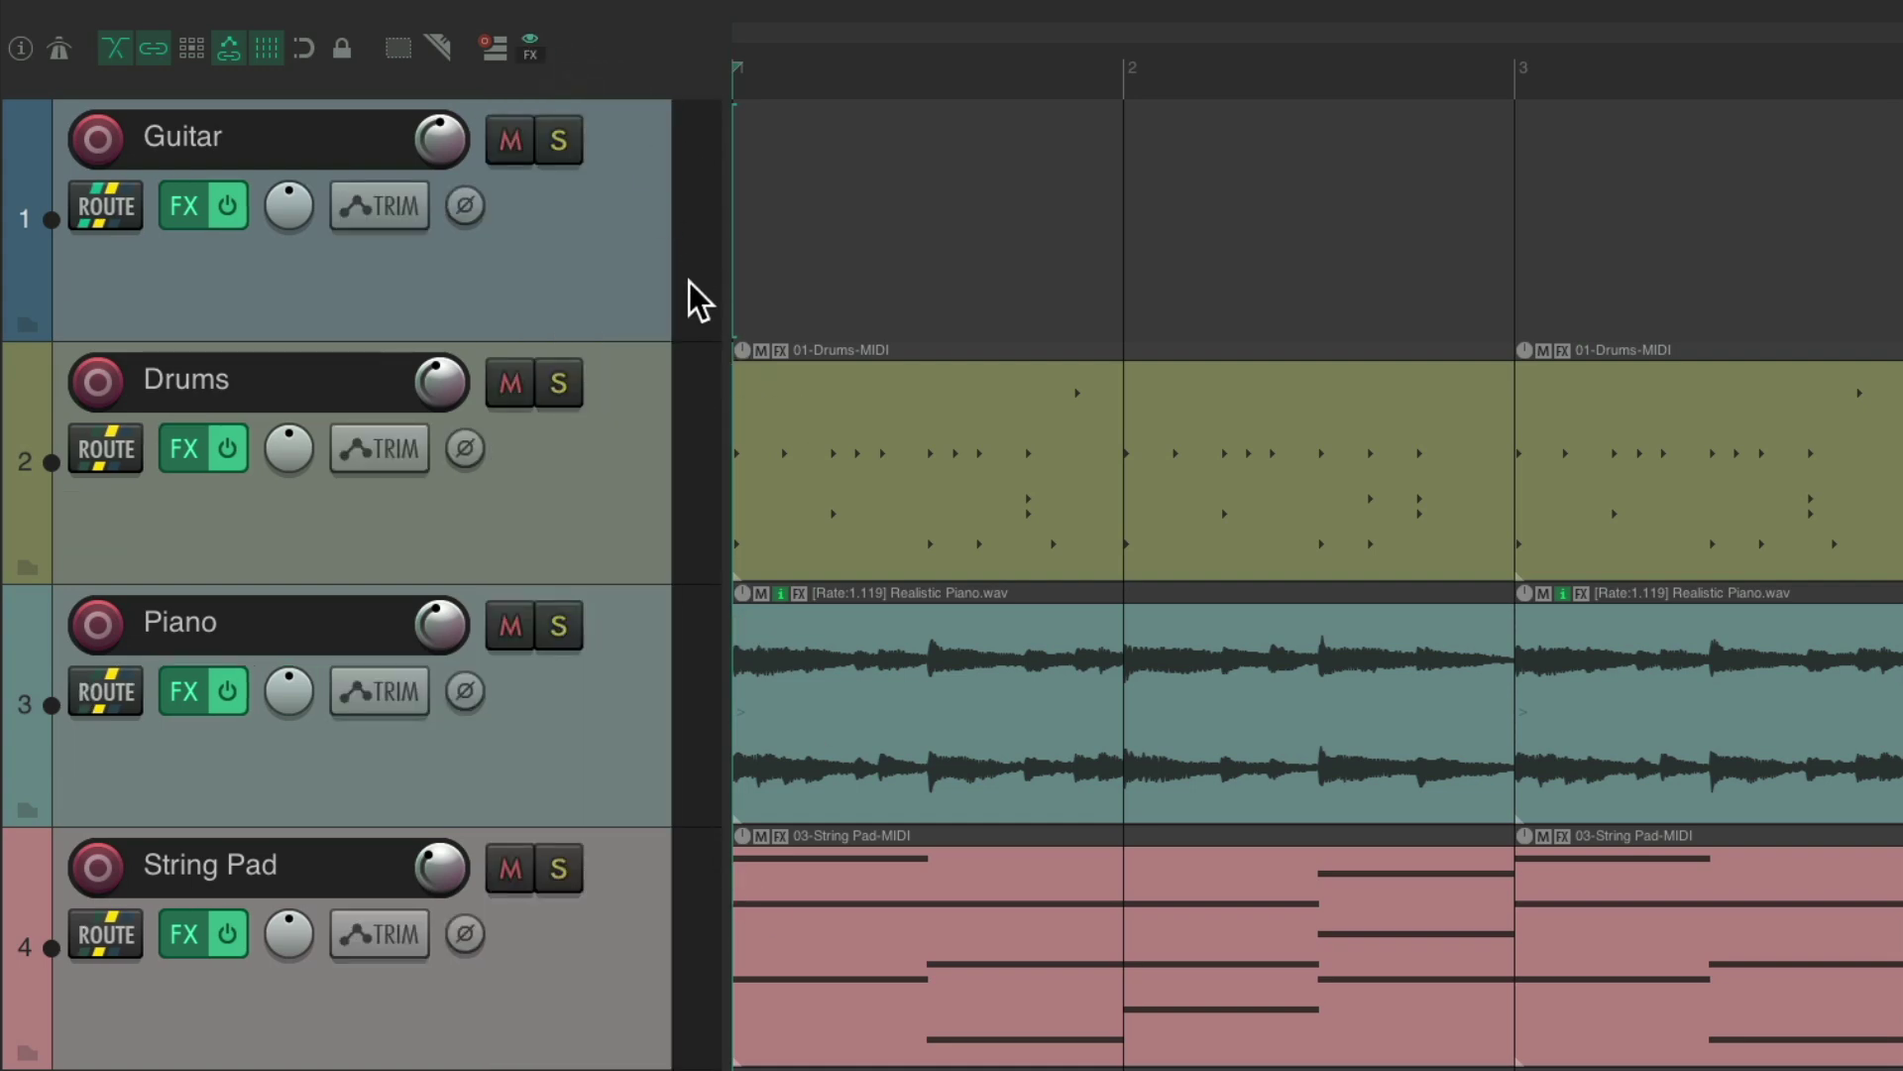
left_click(532, 50)
left_click(531, 50)
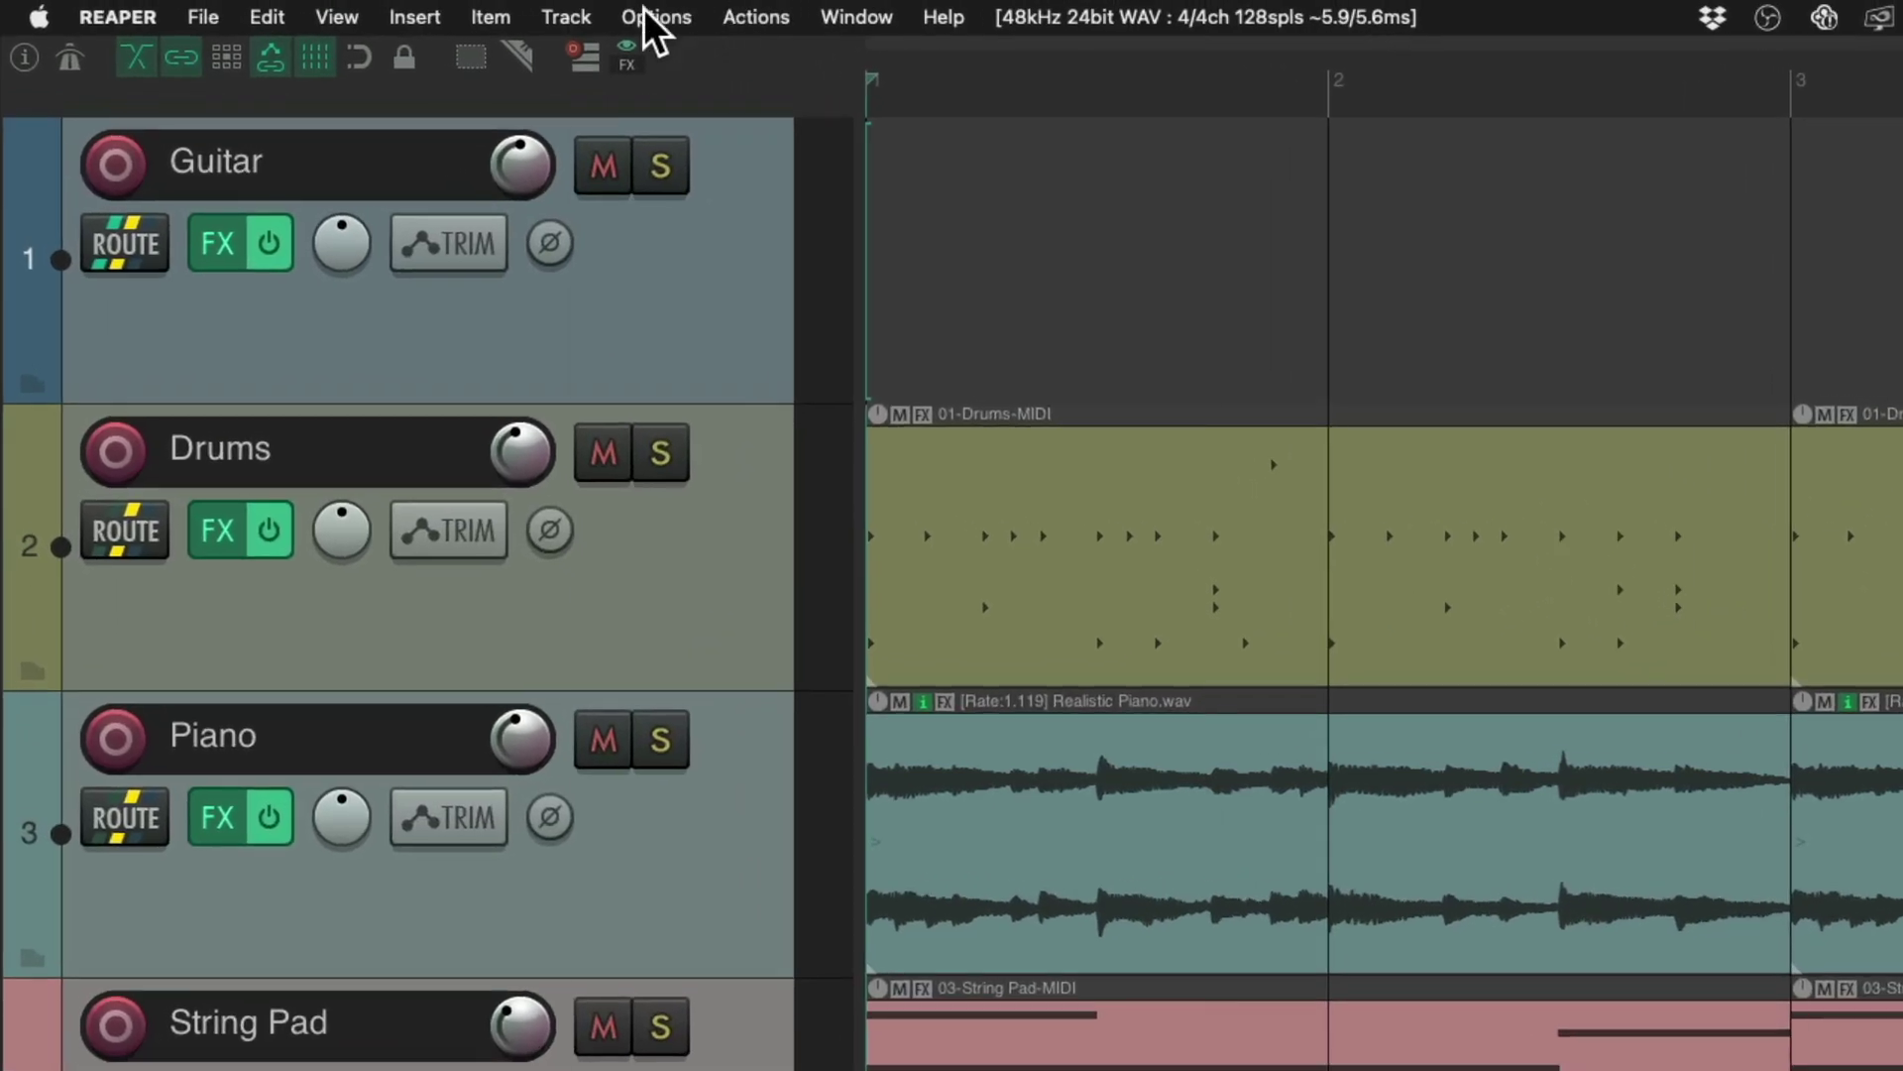
left_click(654, 17)
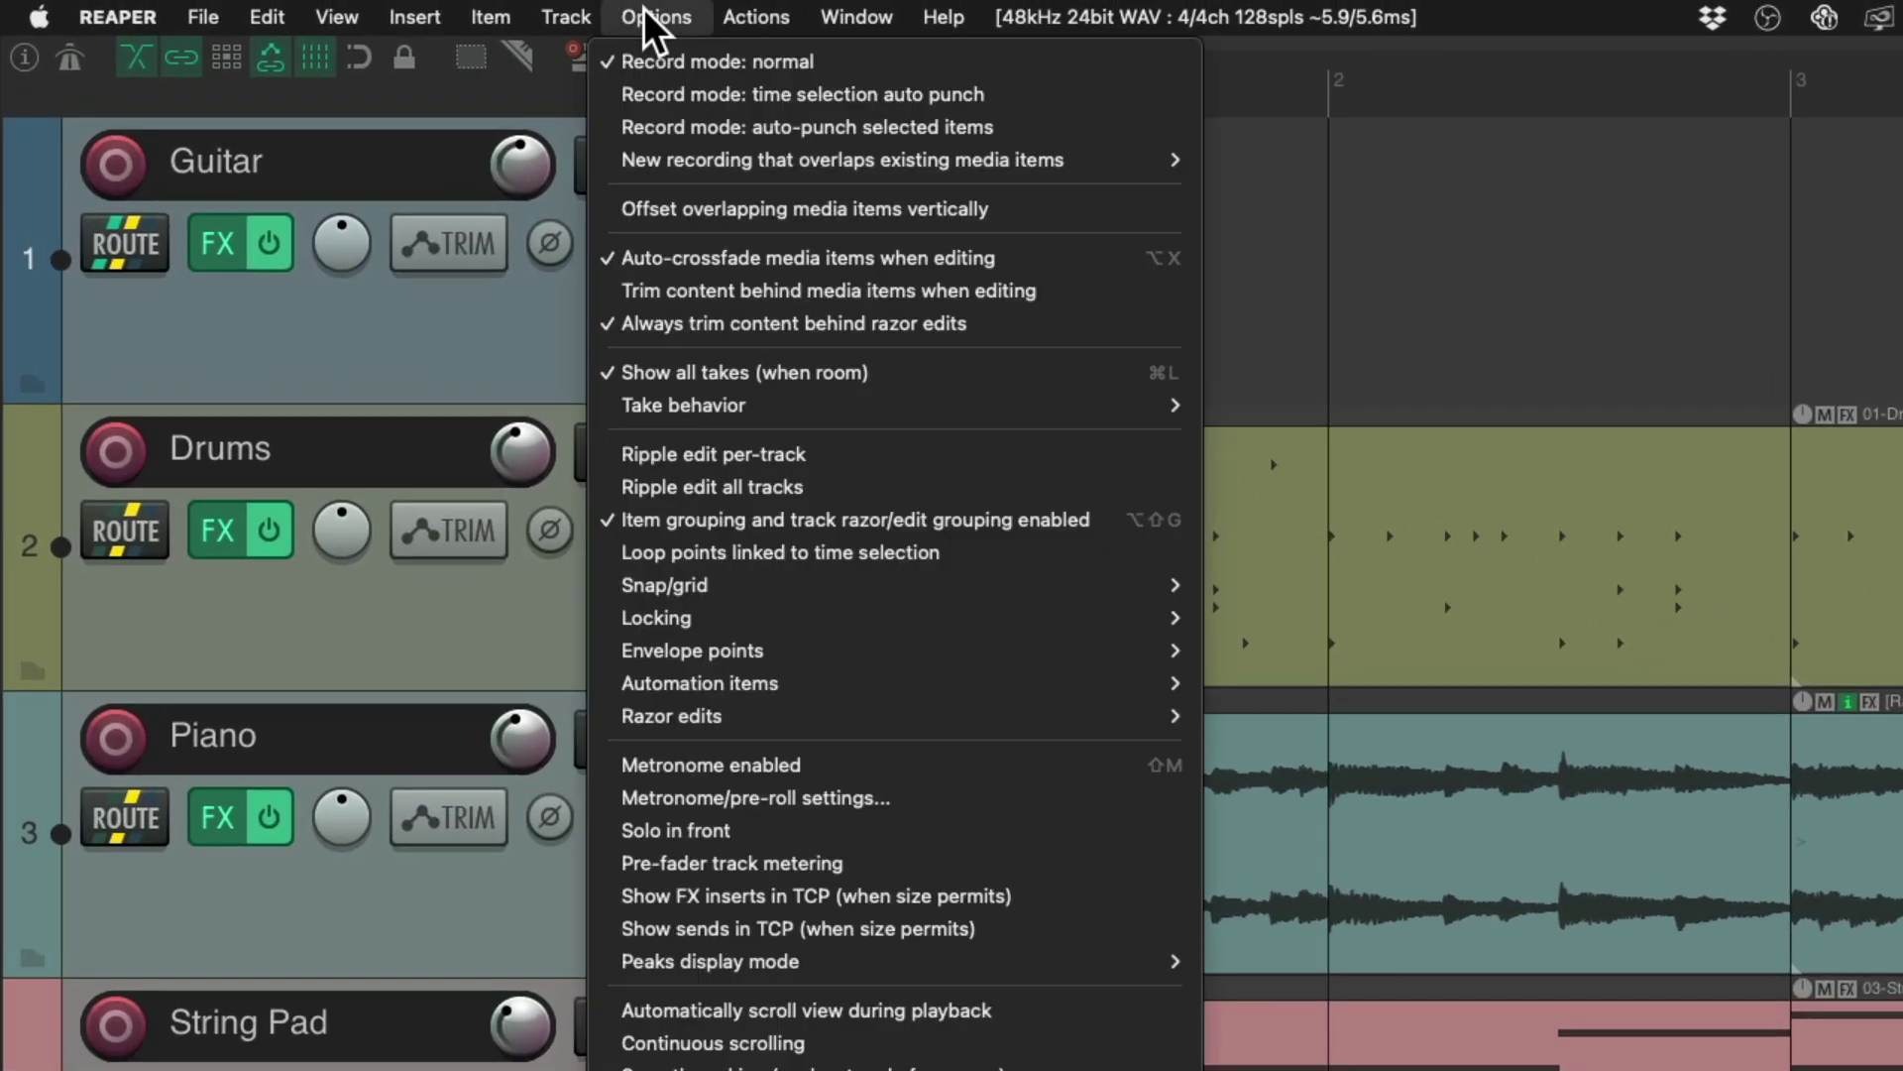
left_click(650, 18)
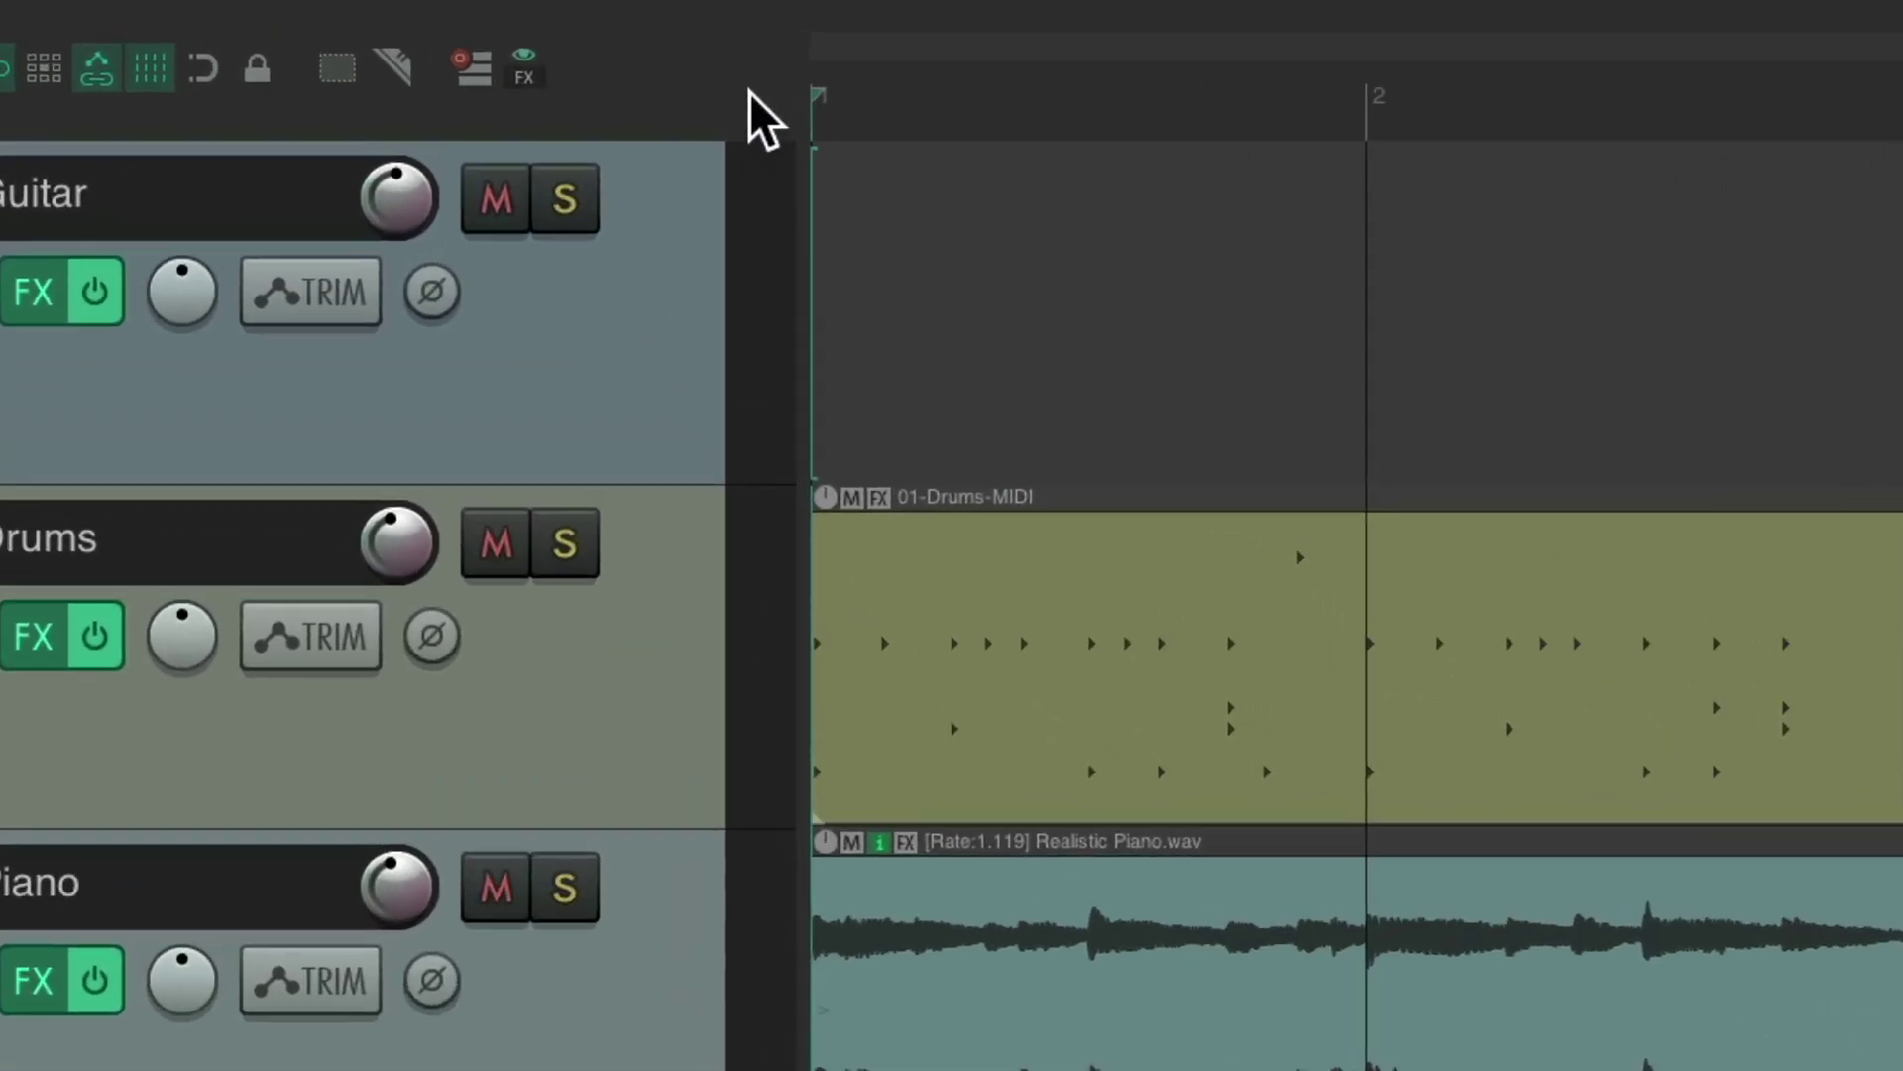
Add the 'Options: Show sends in TCP' action to the main toolbar
right_click(680, 74)
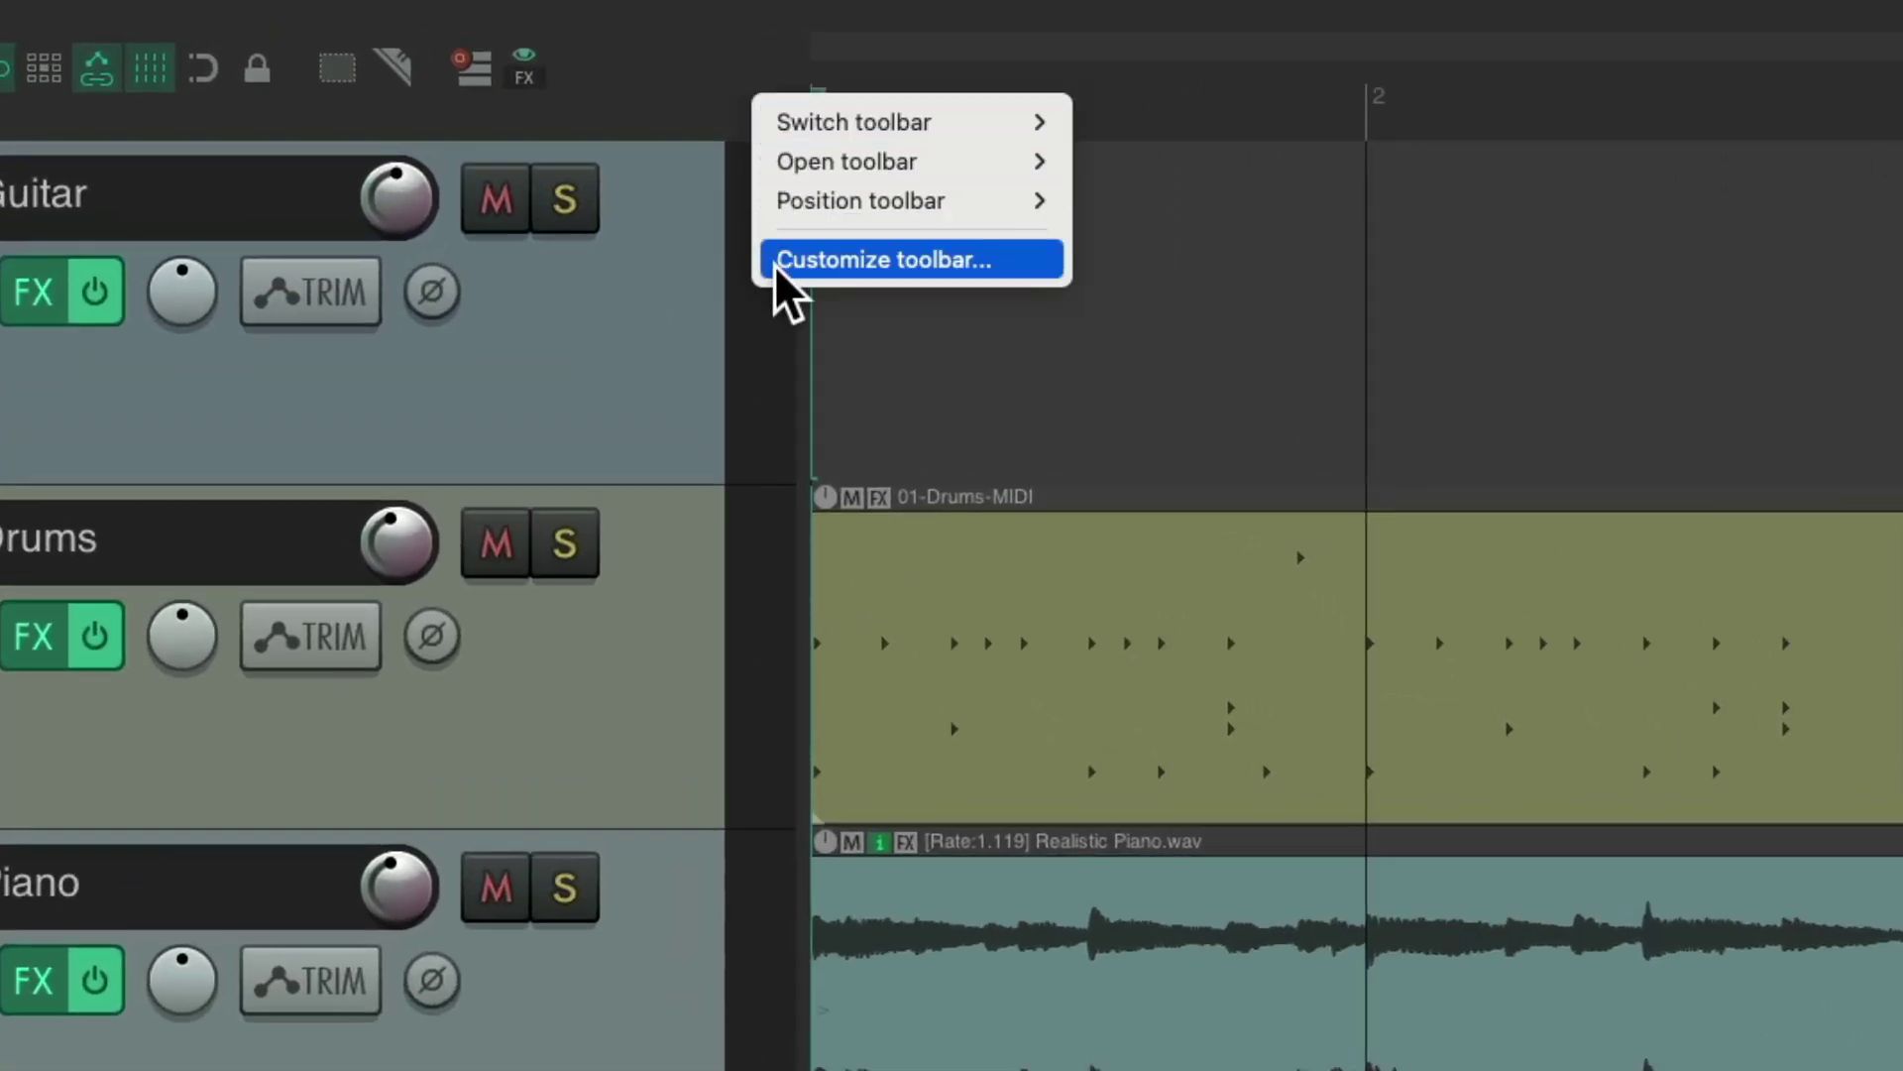
left_click(775, 265)
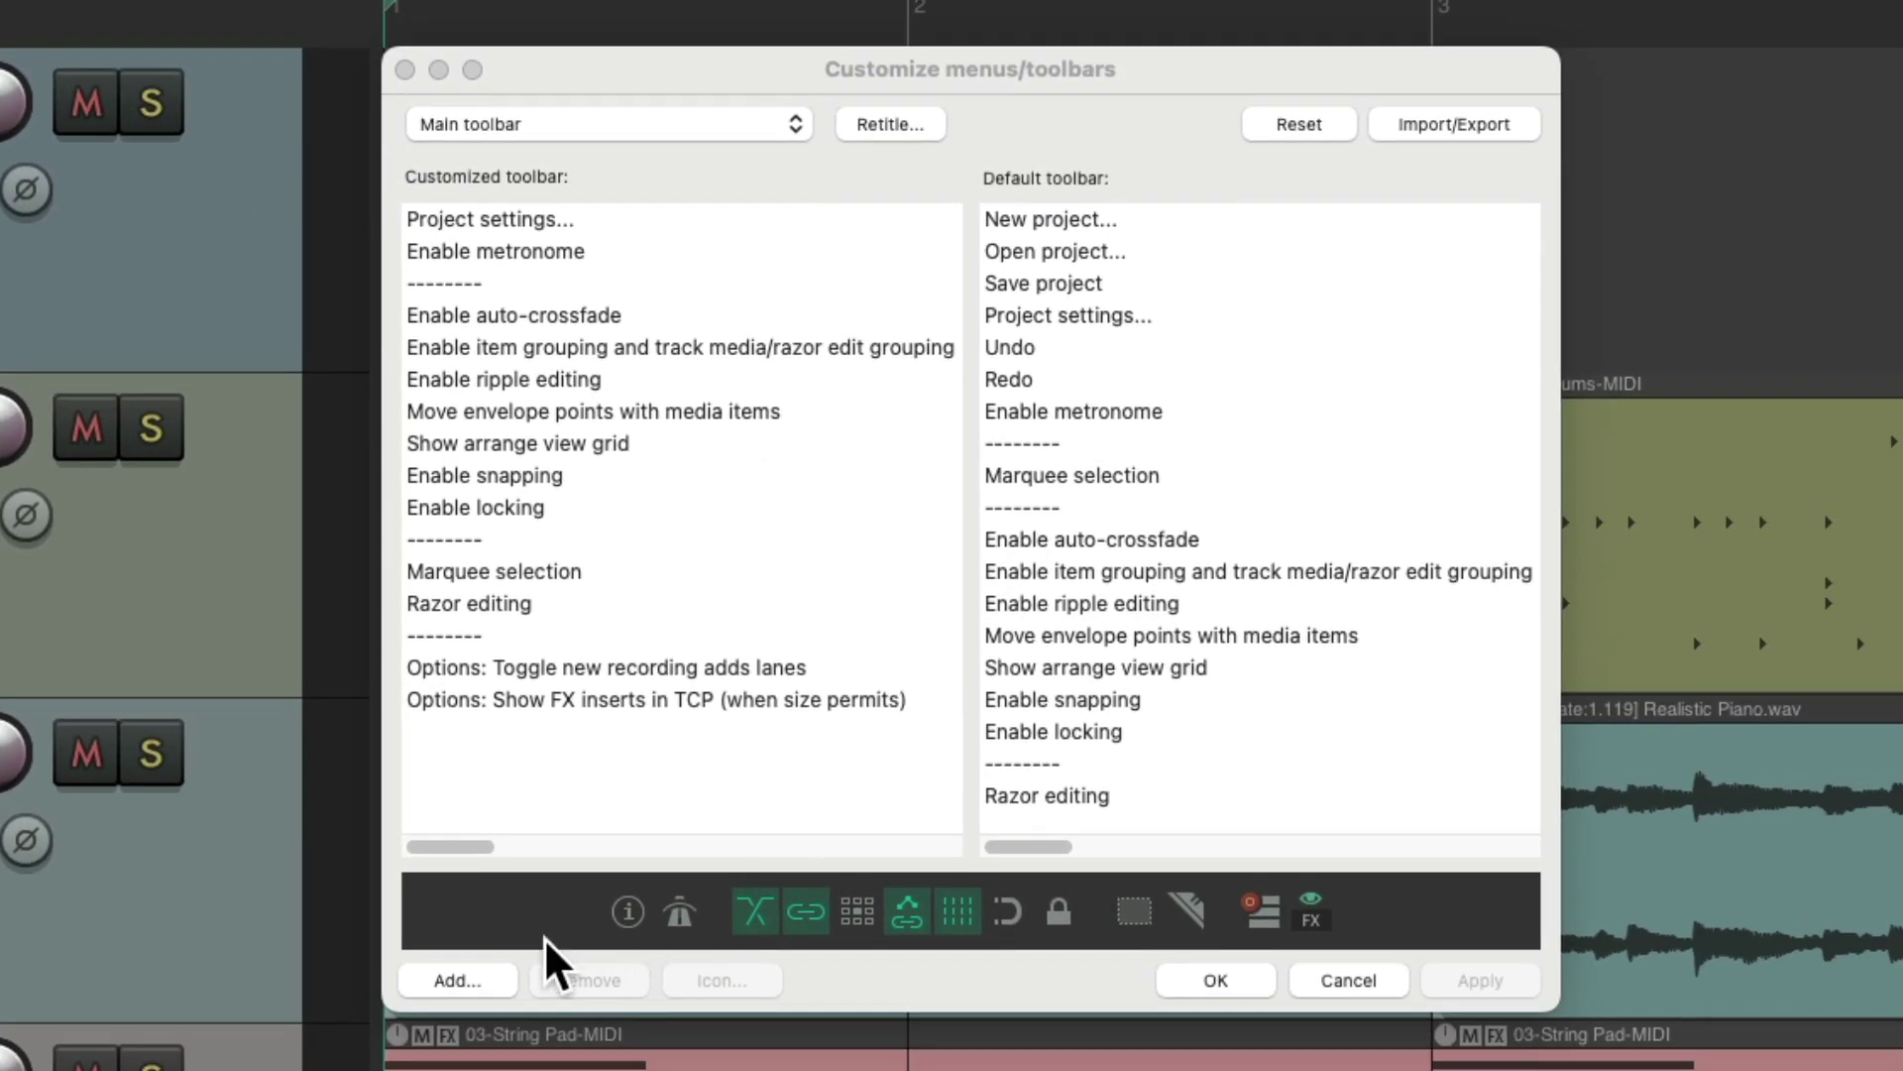
left_click(462, 979)
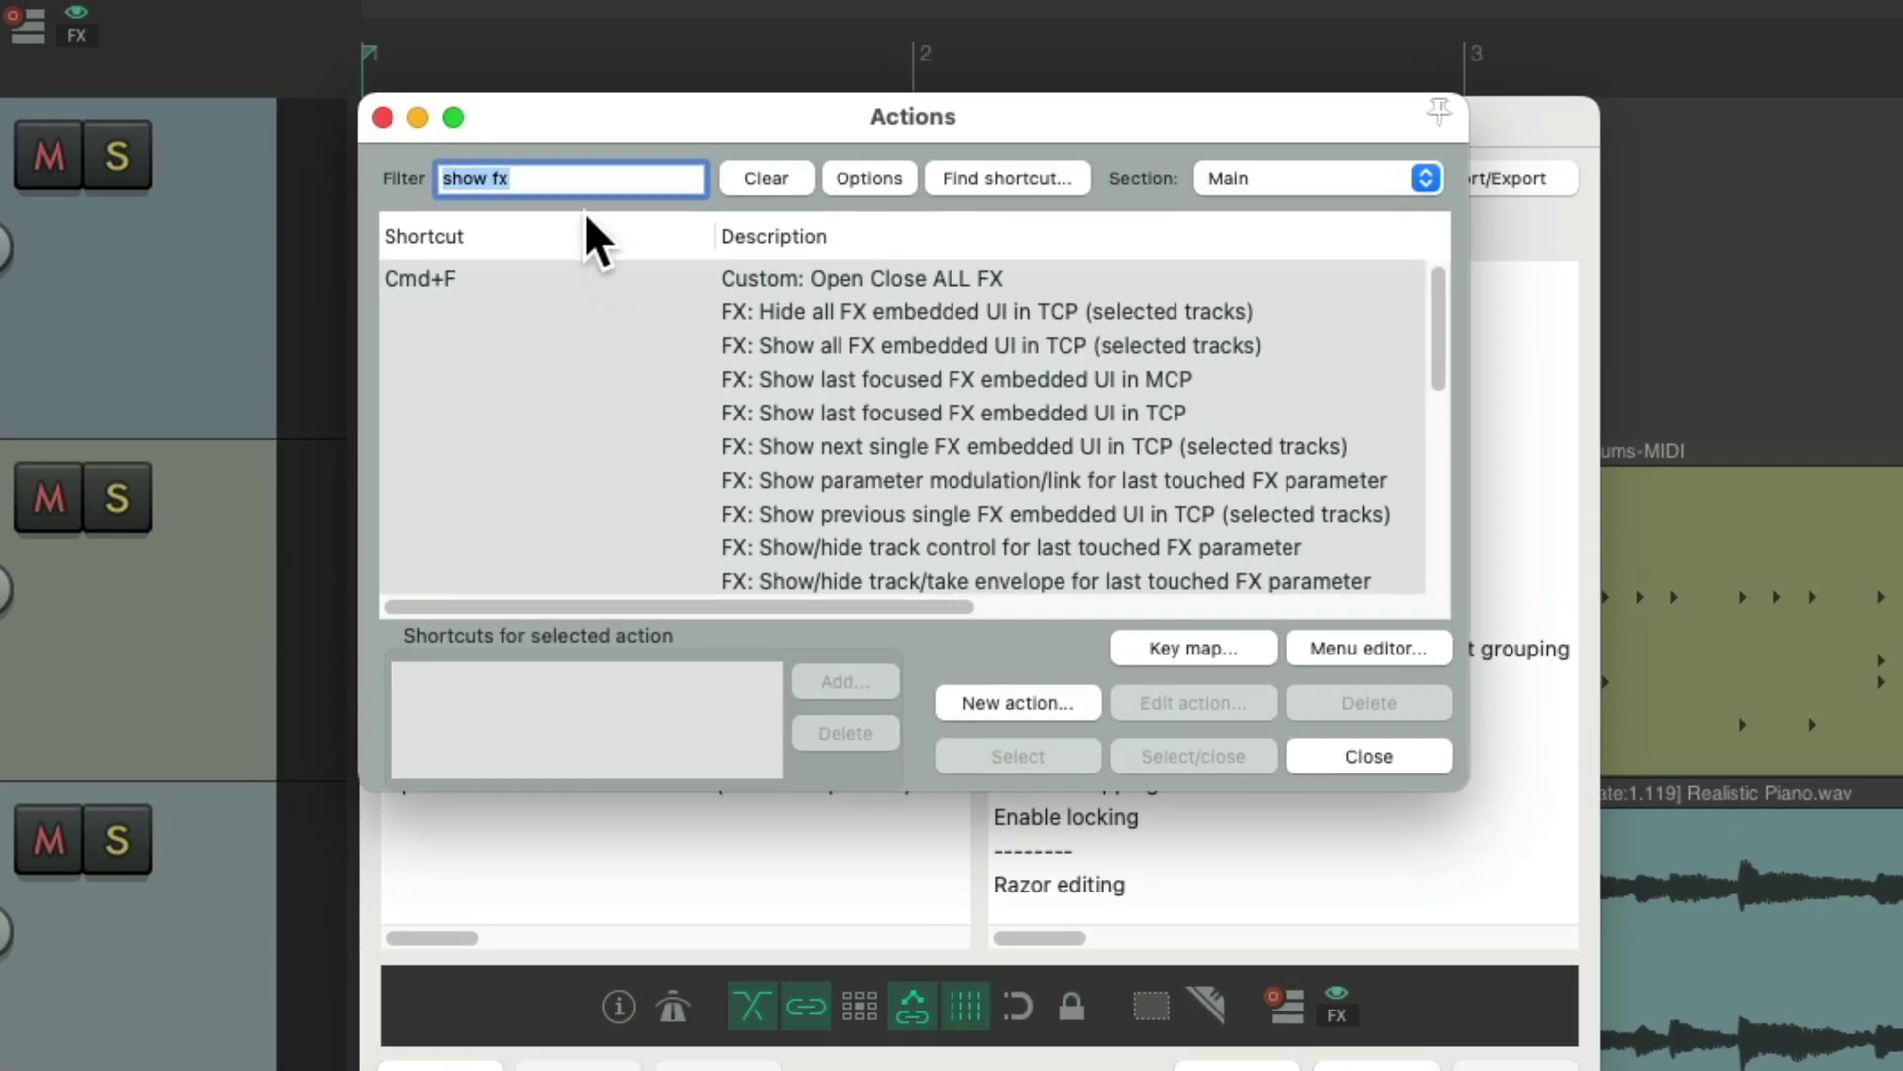
type("show sends")
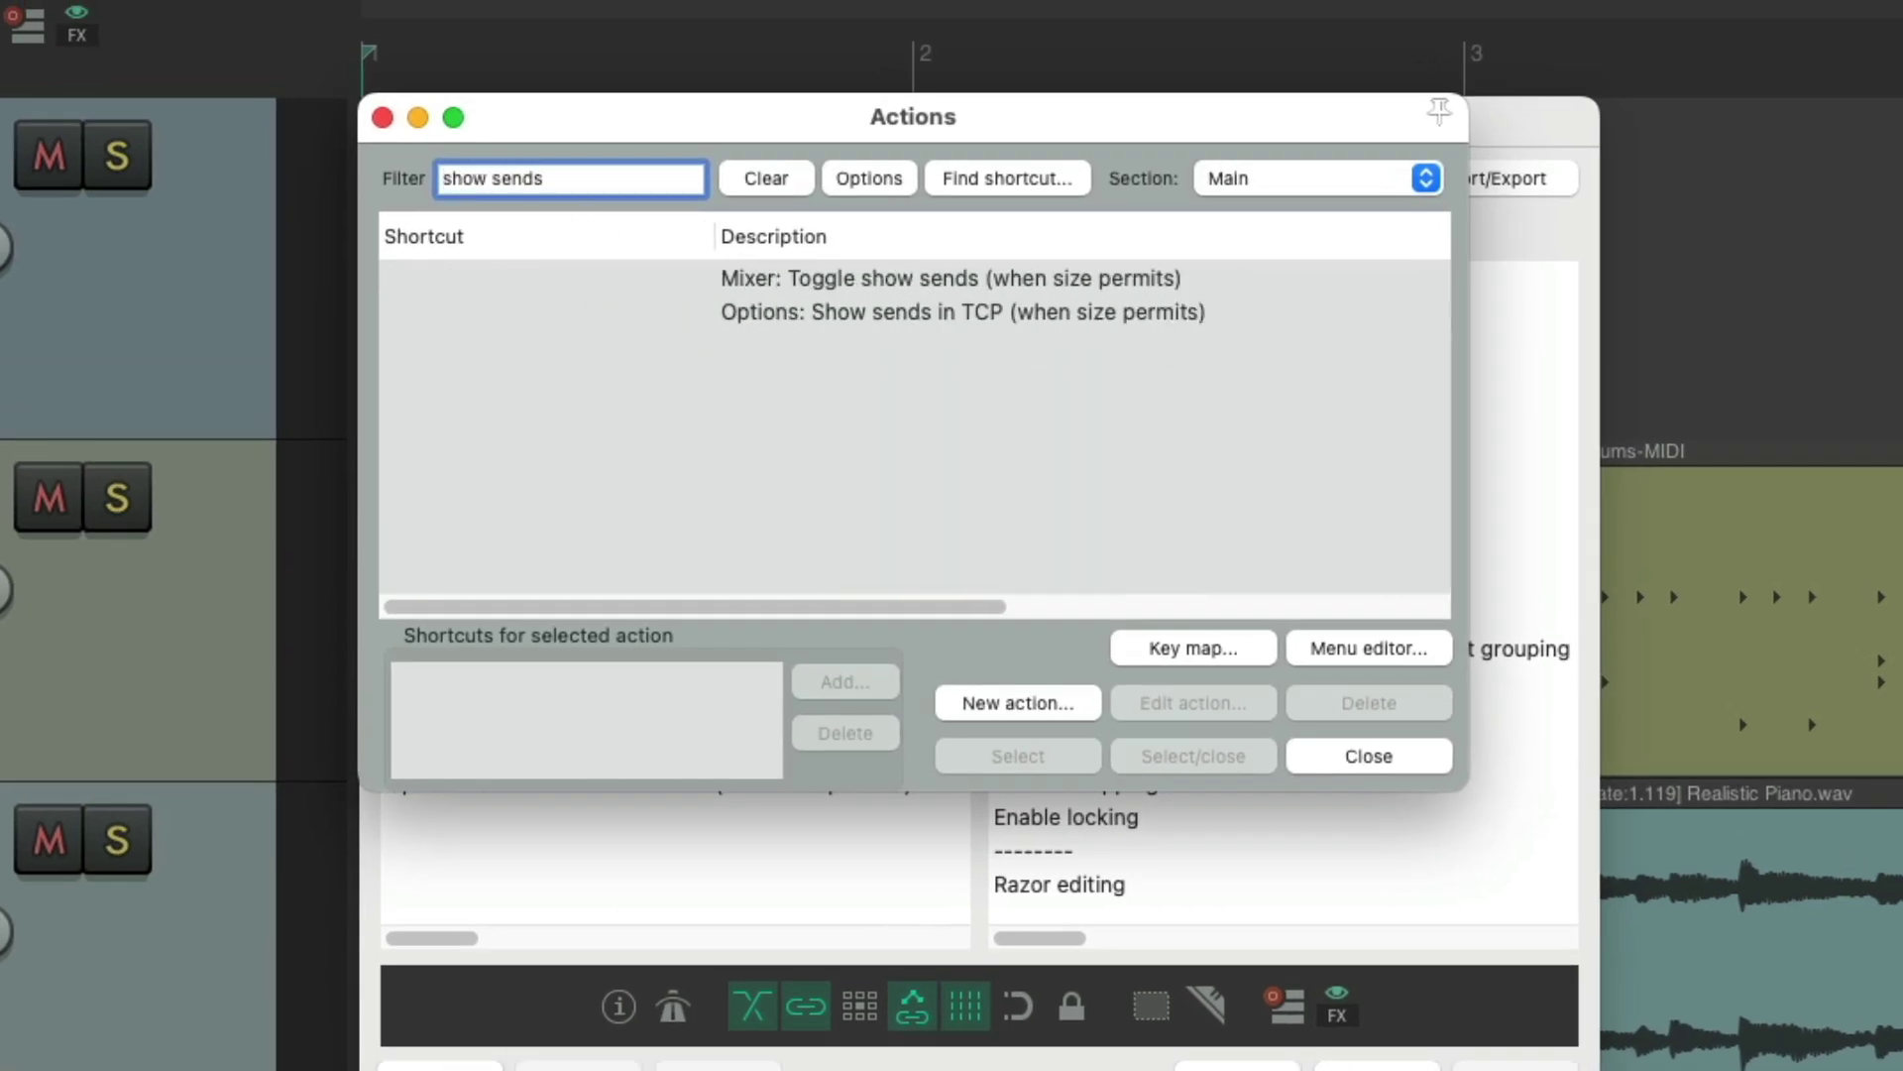
left_click(833, 310)
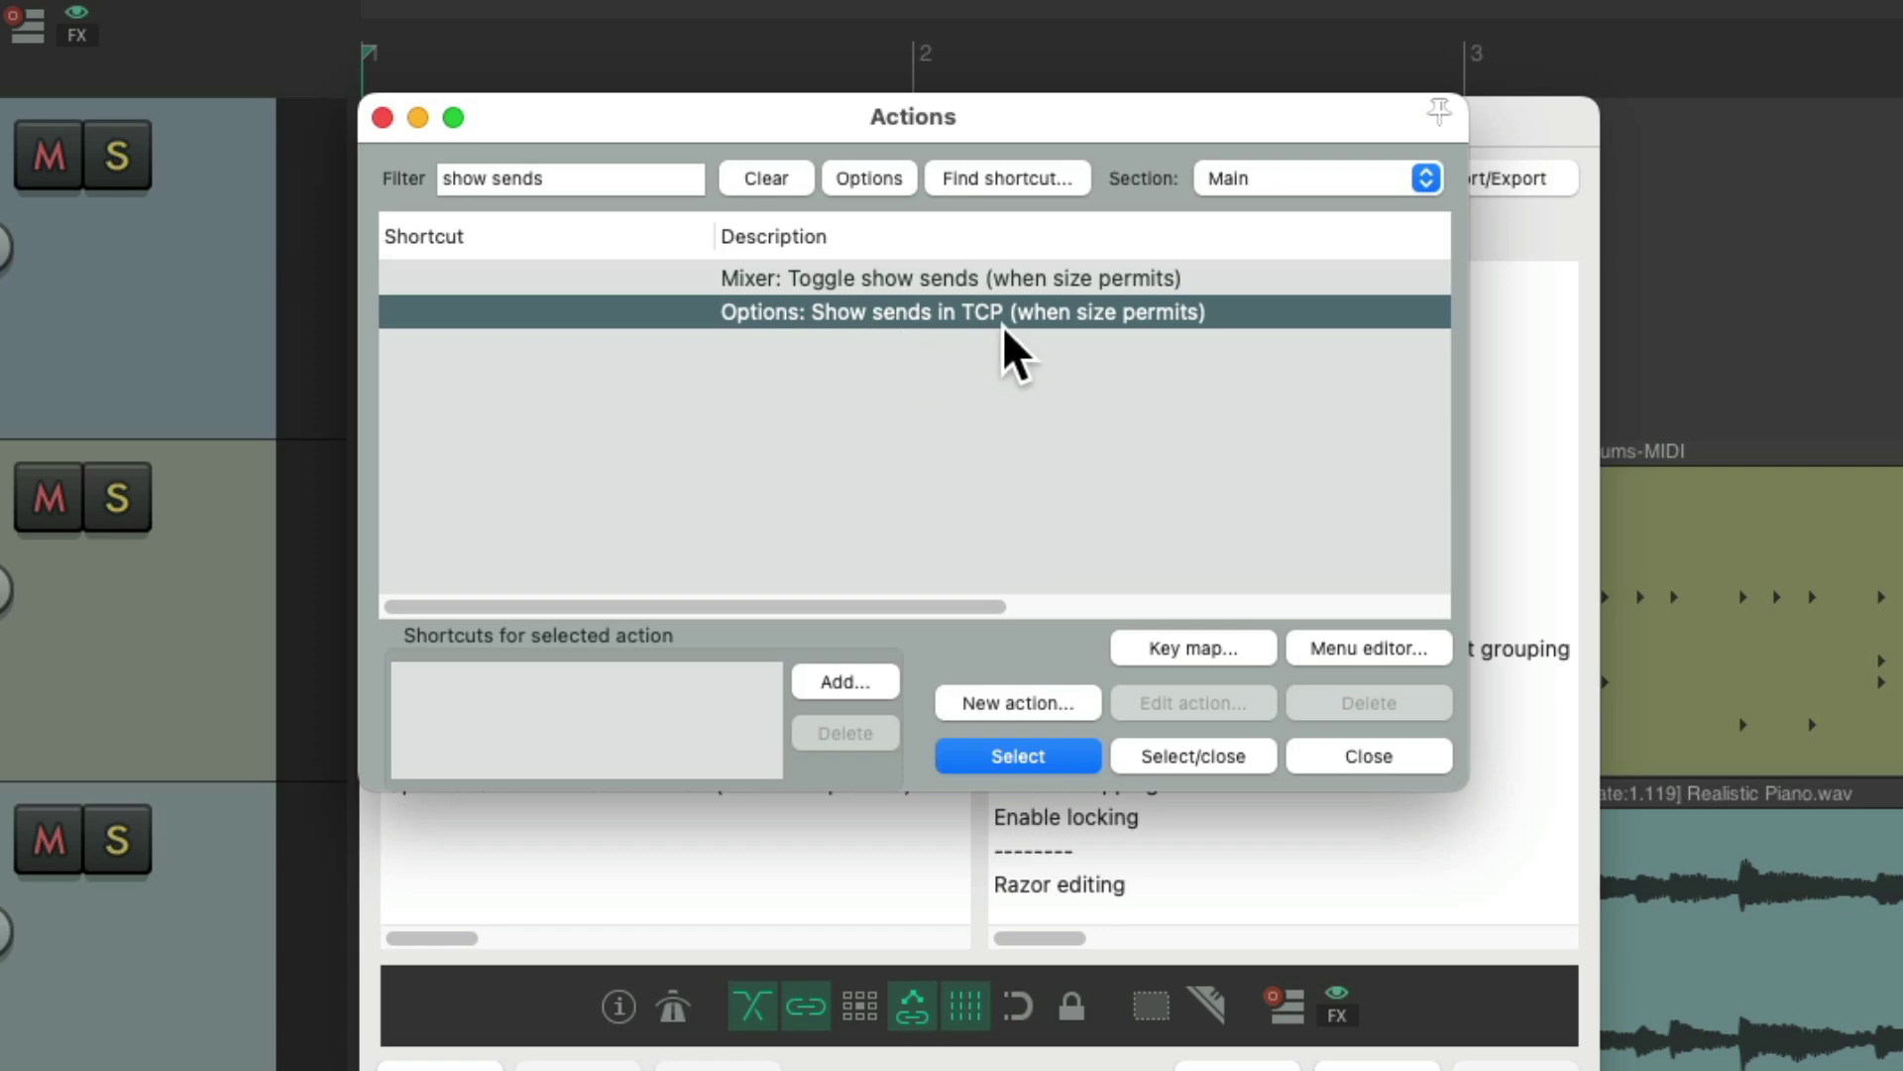
left_click(1193, 757)
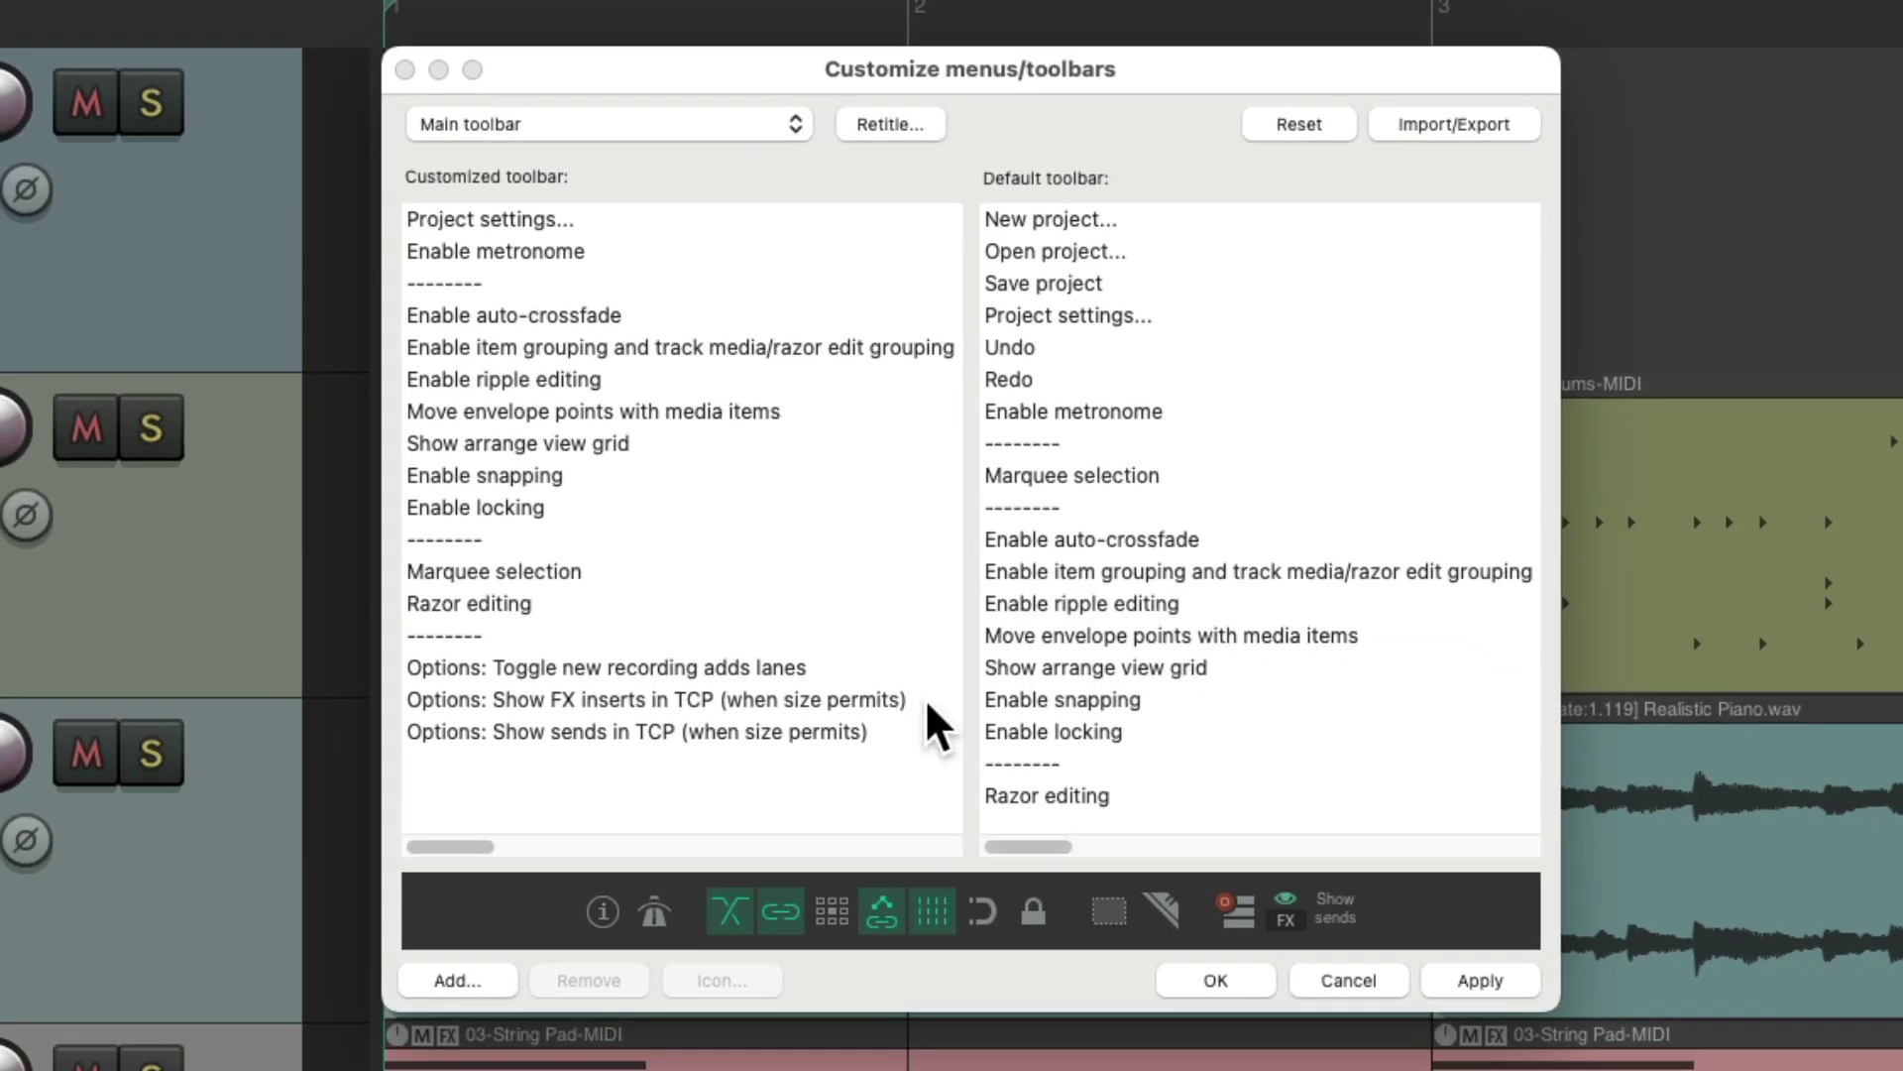
Give the show sends entry the toolbar_show_send.png icon and confirm the toolbar changes
left_click(817, 733)
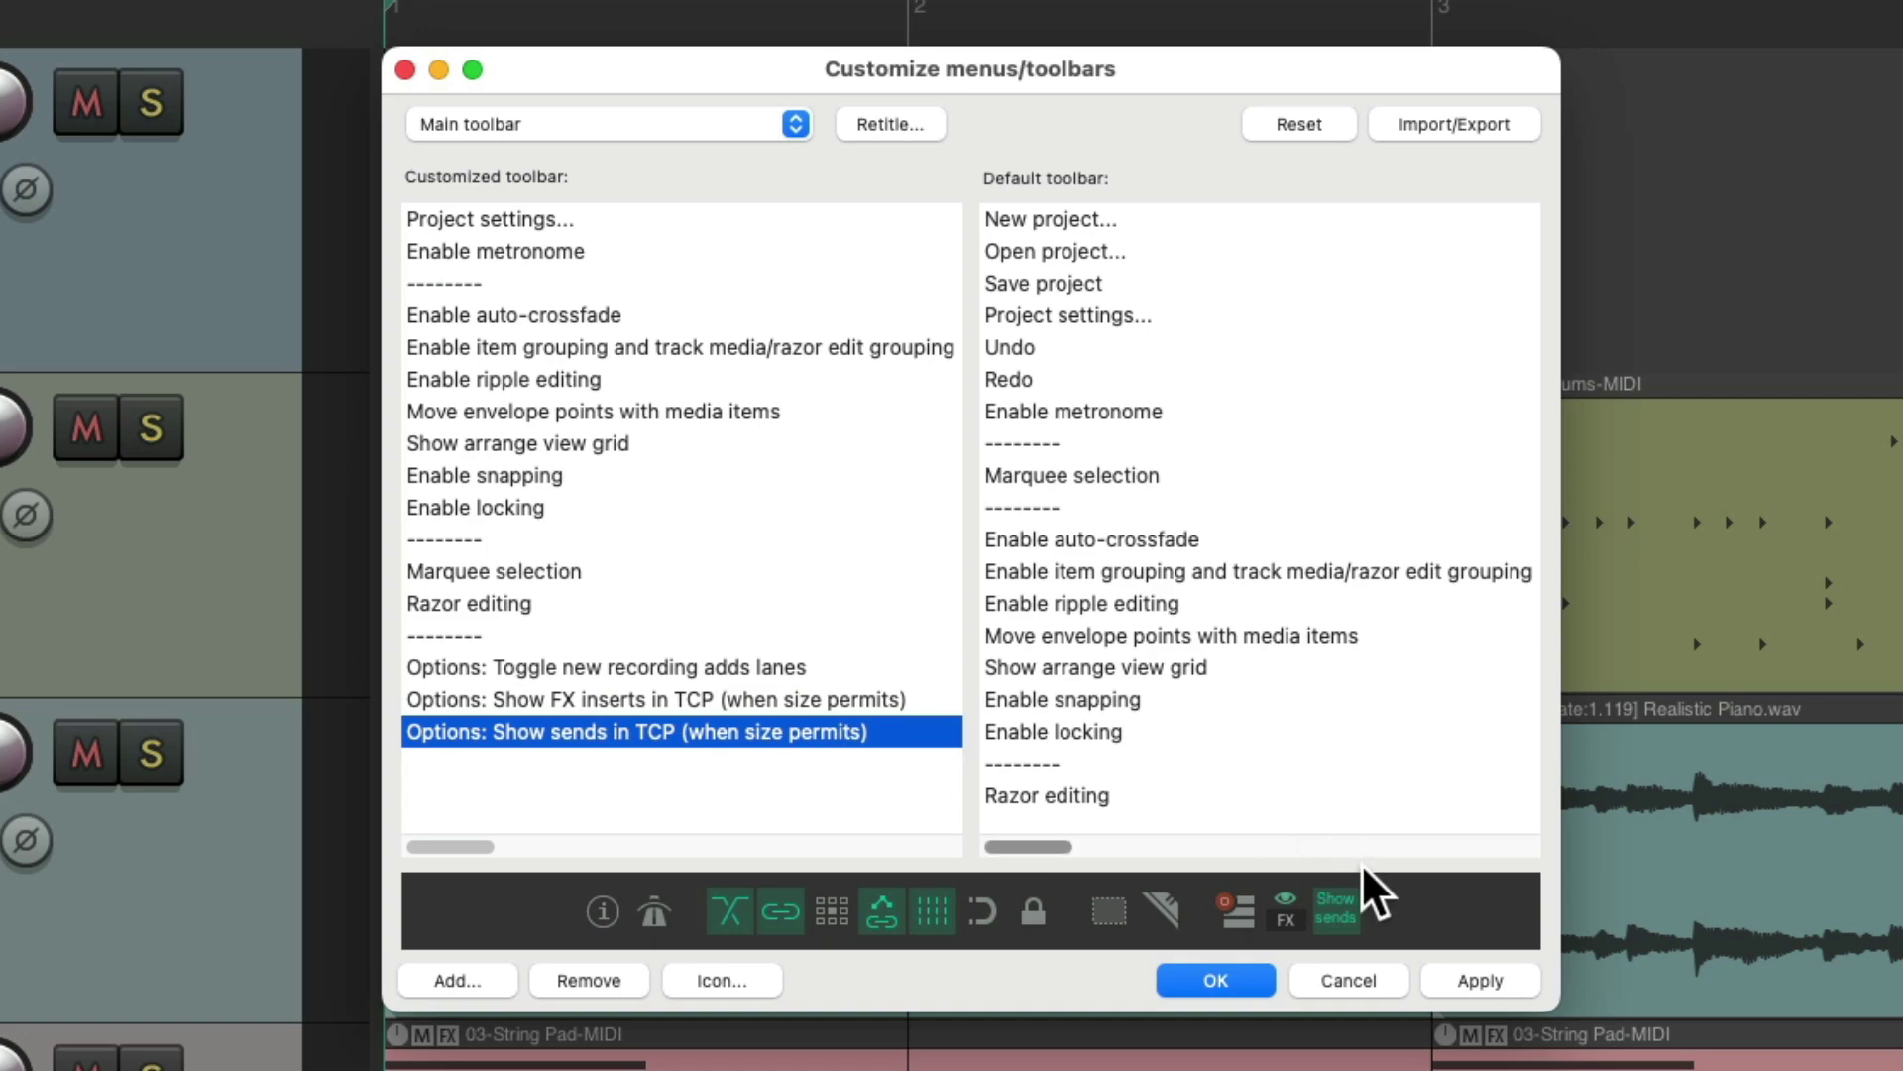
left_click(1337, 908)
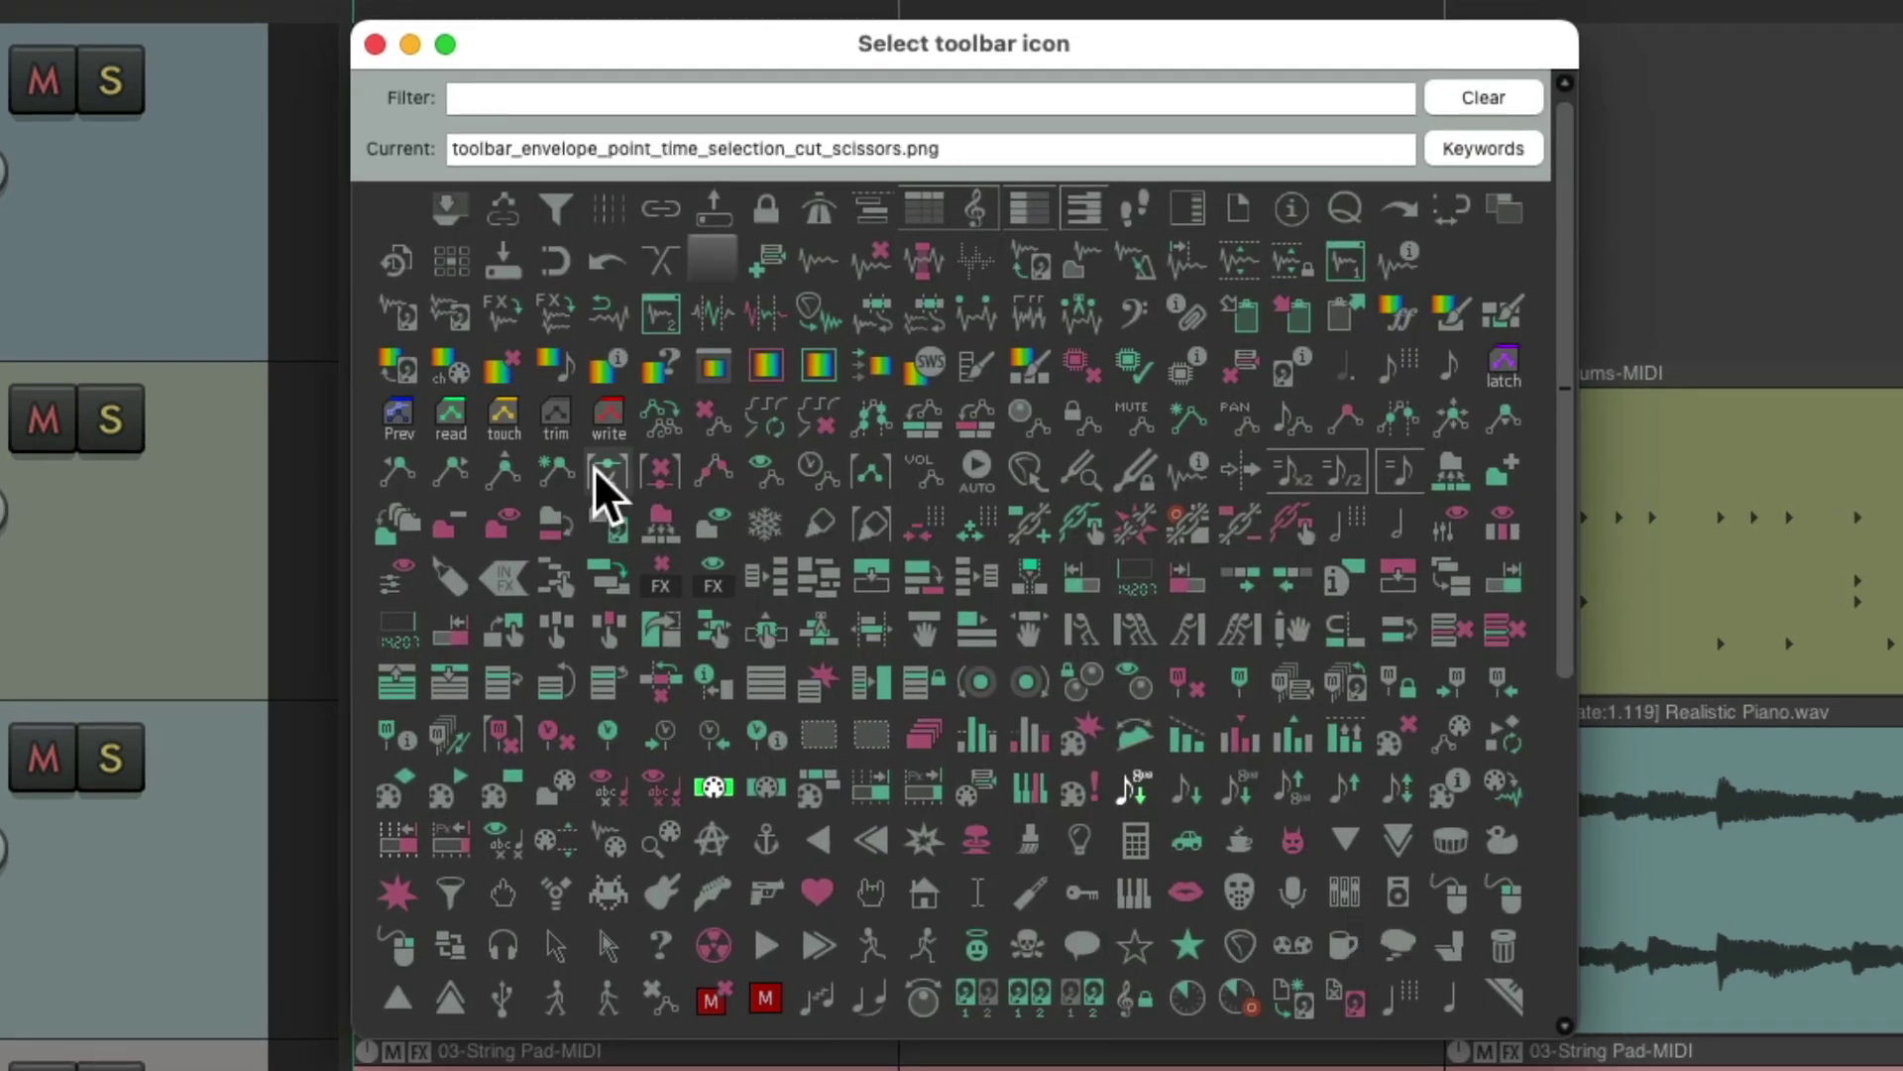
left_click(655, 95)
type("send")
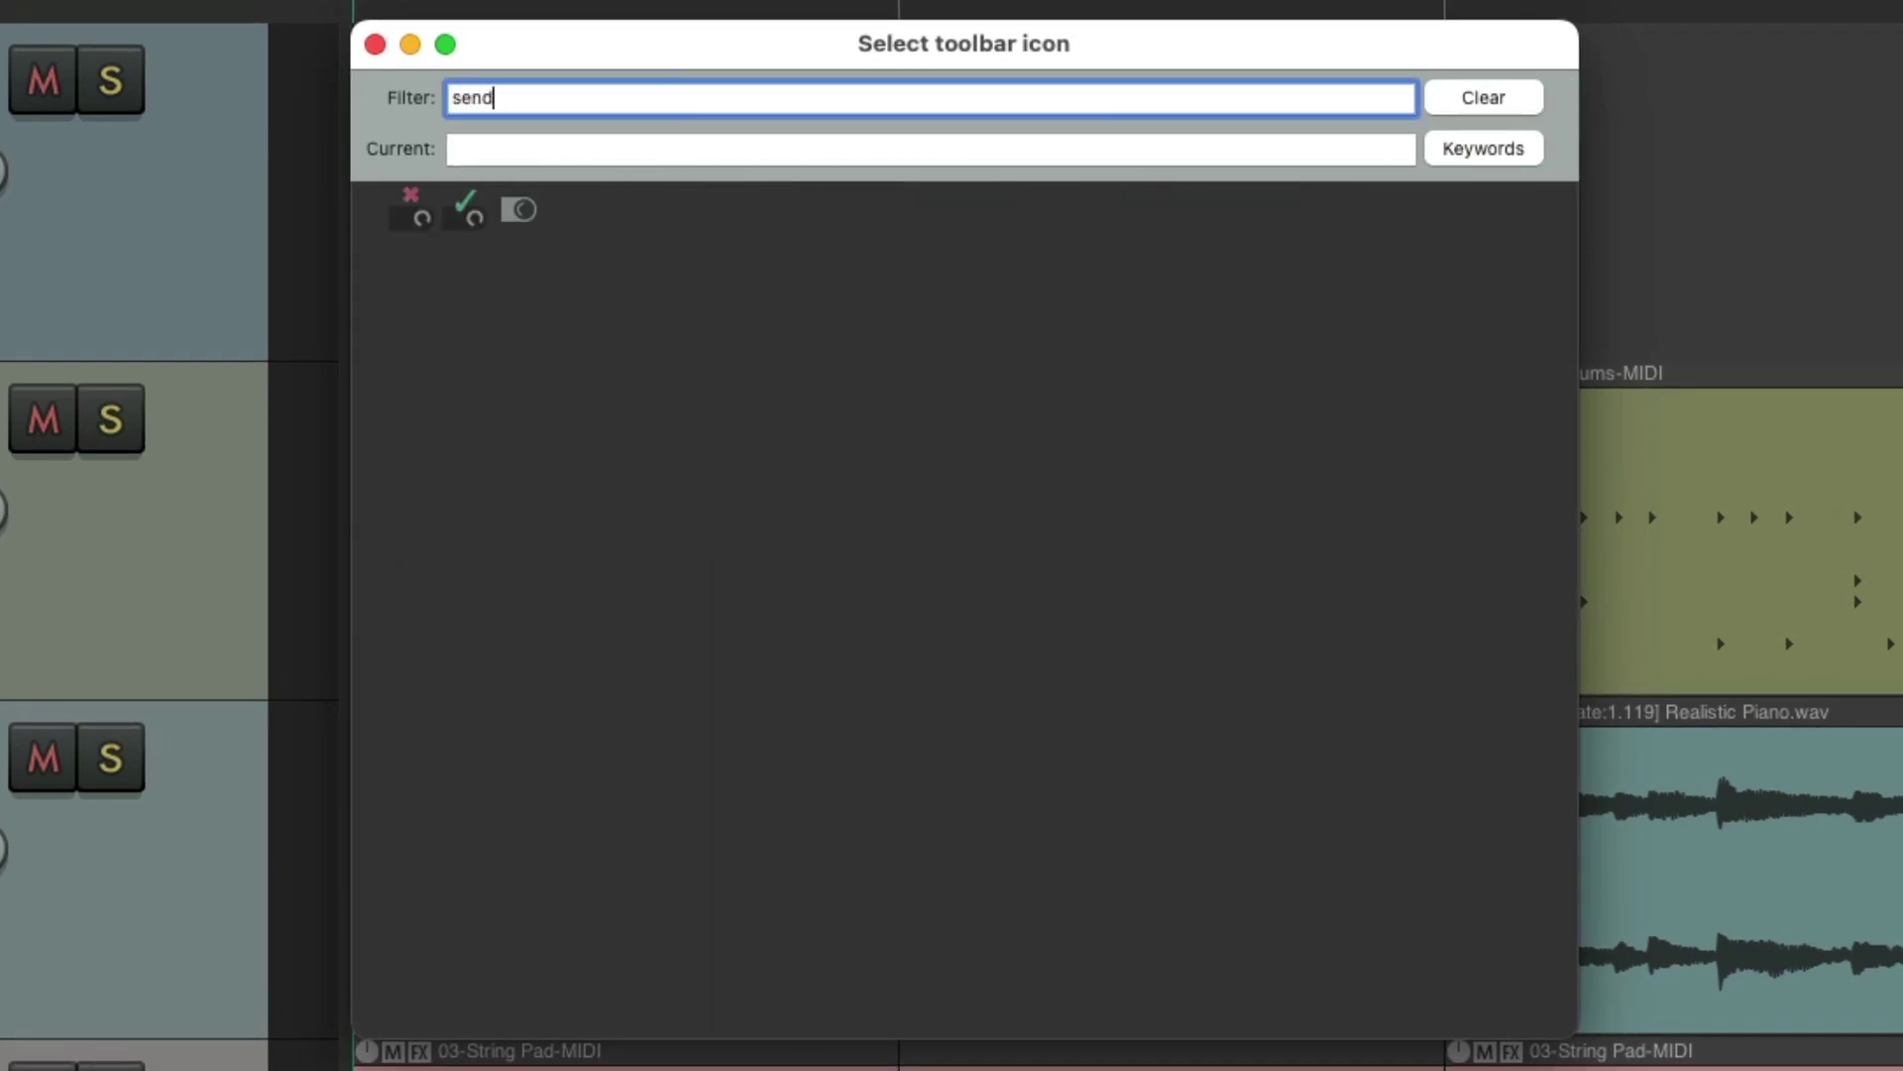
left_click(528, 223)
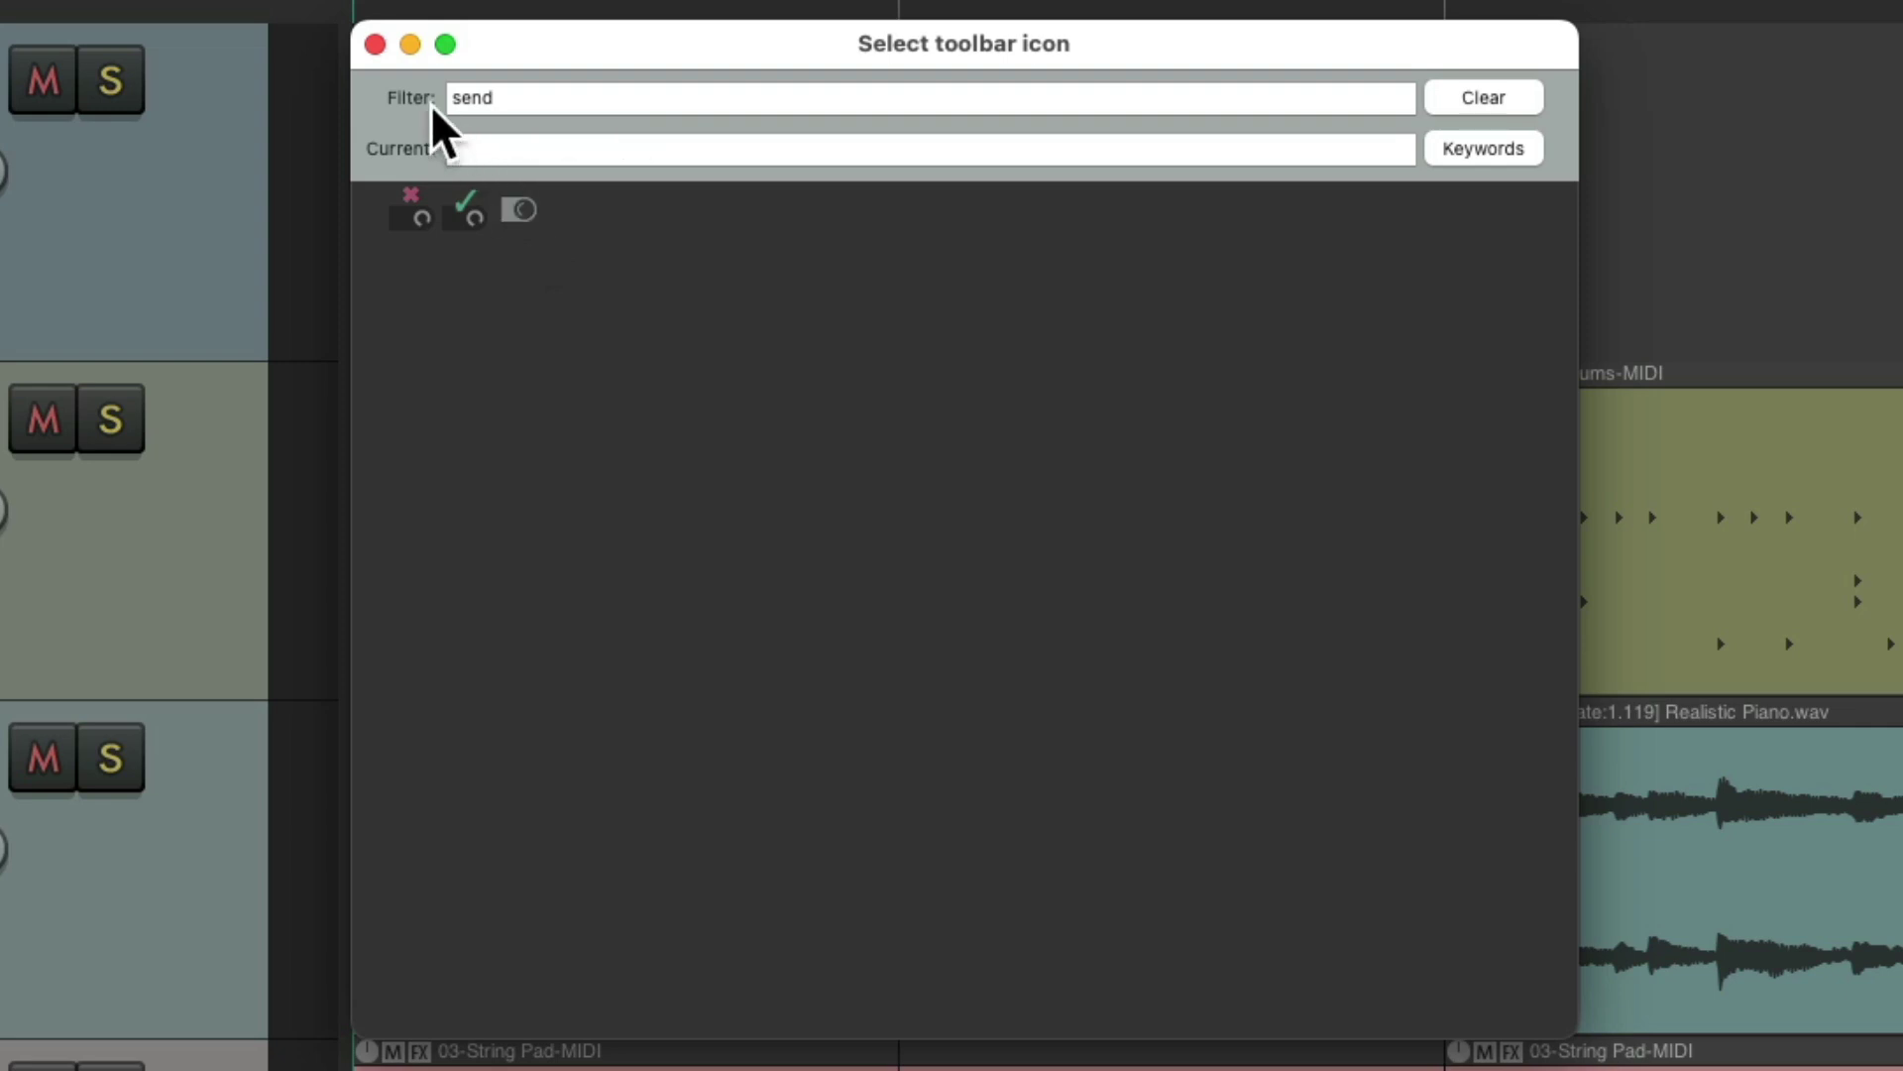
left_click(375, 44)
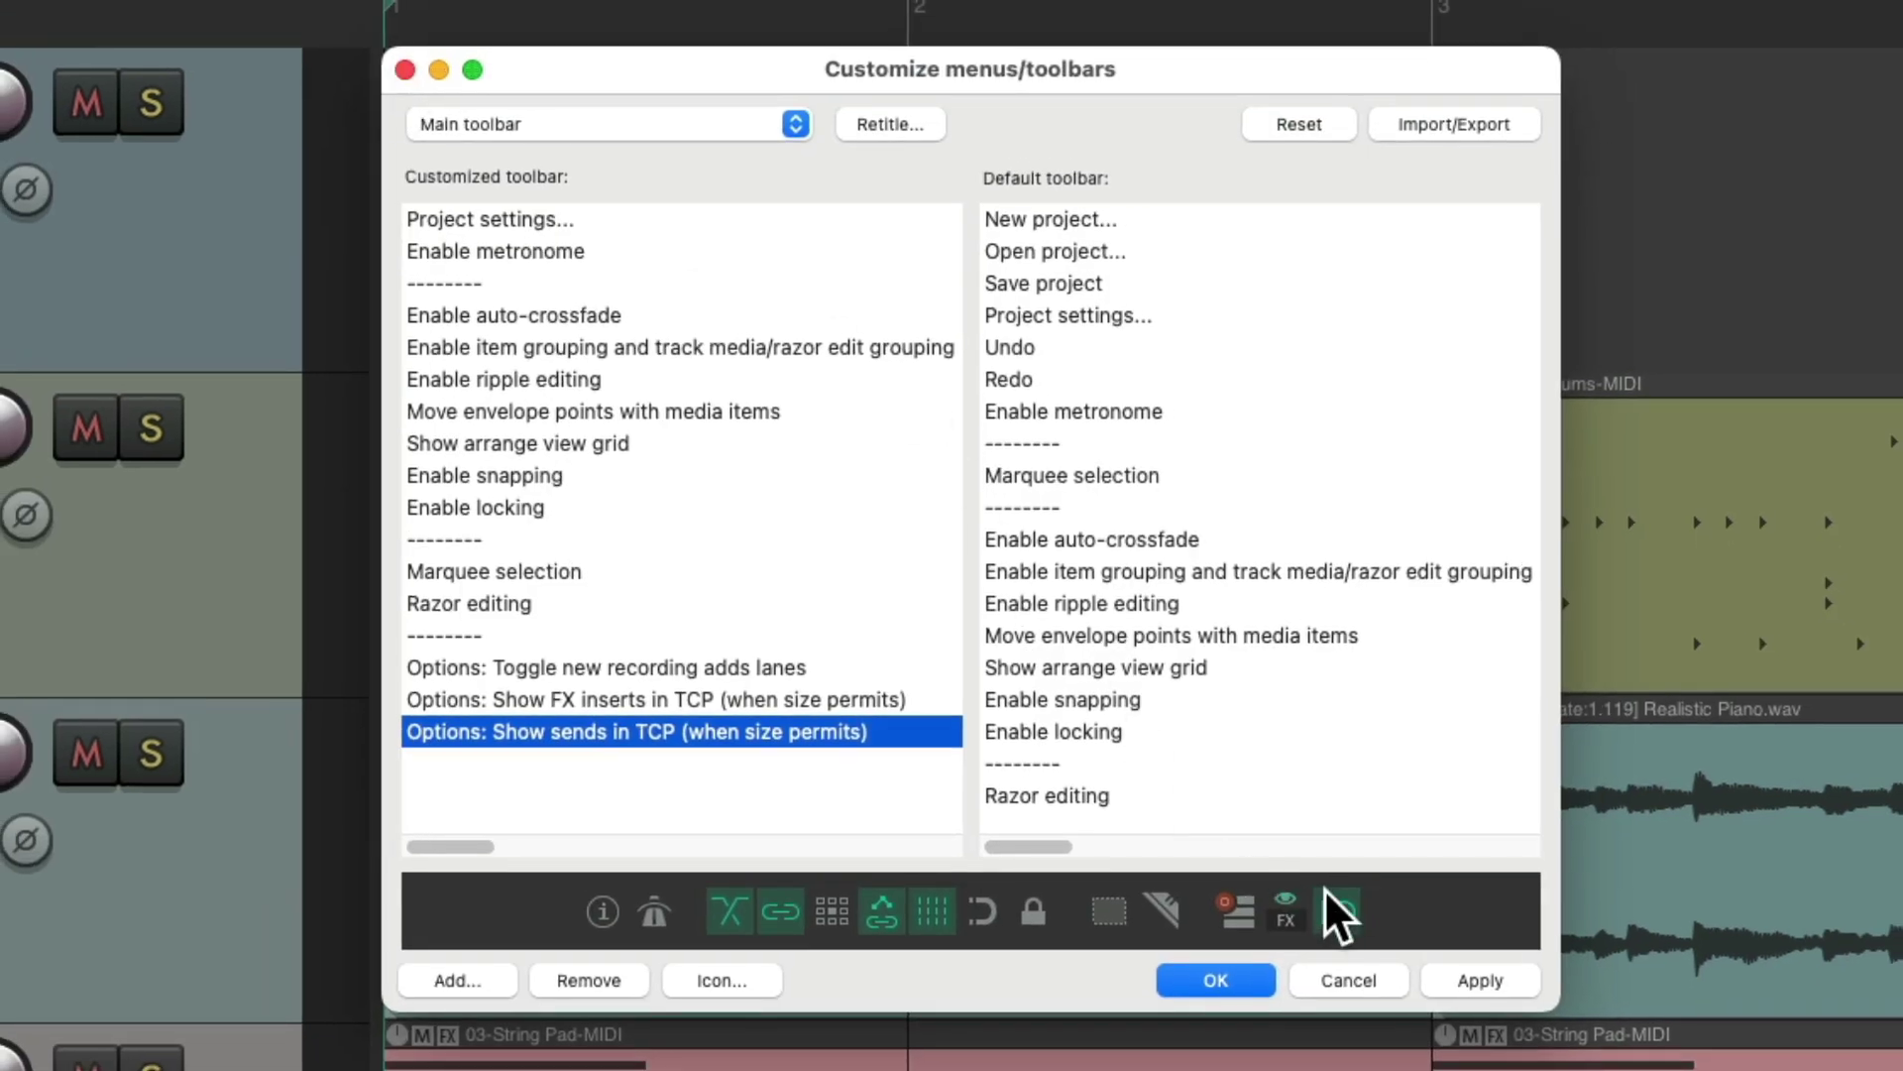
left_click(1204, 994)
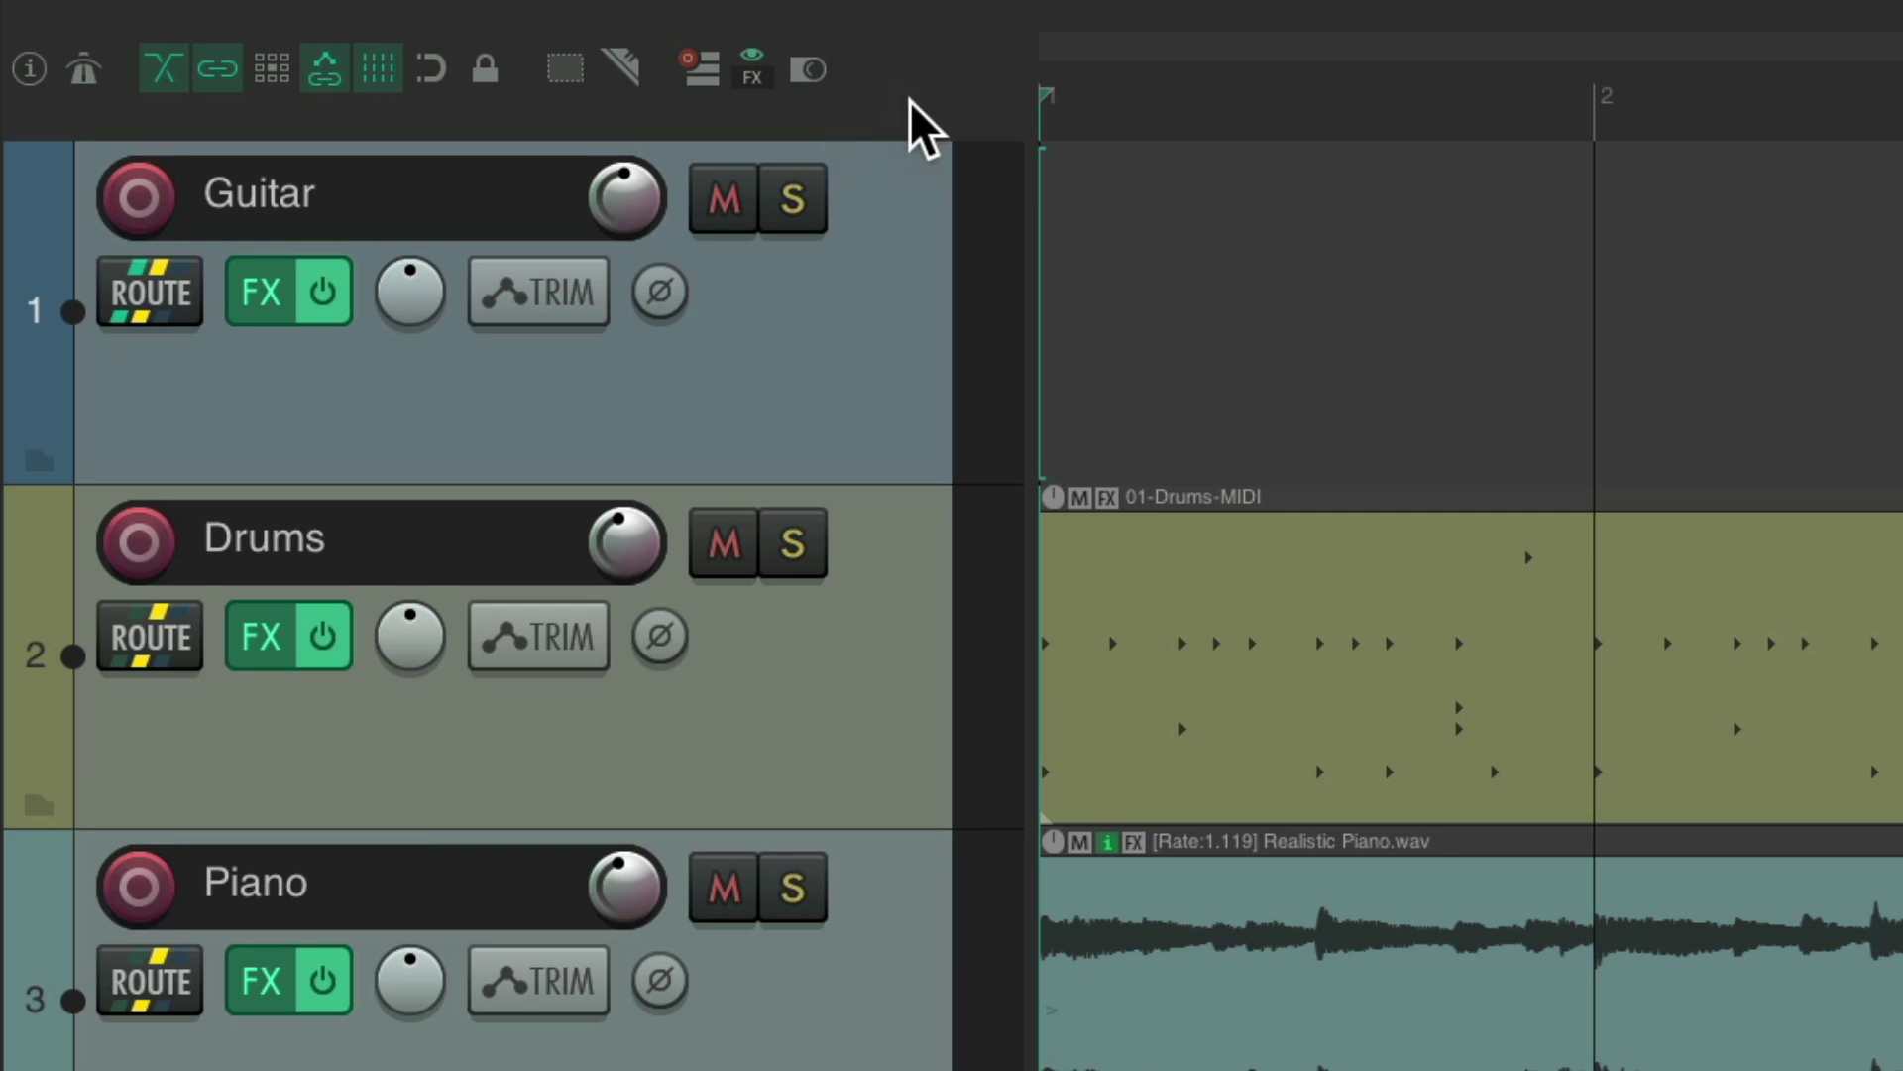
left_click(808, 71)
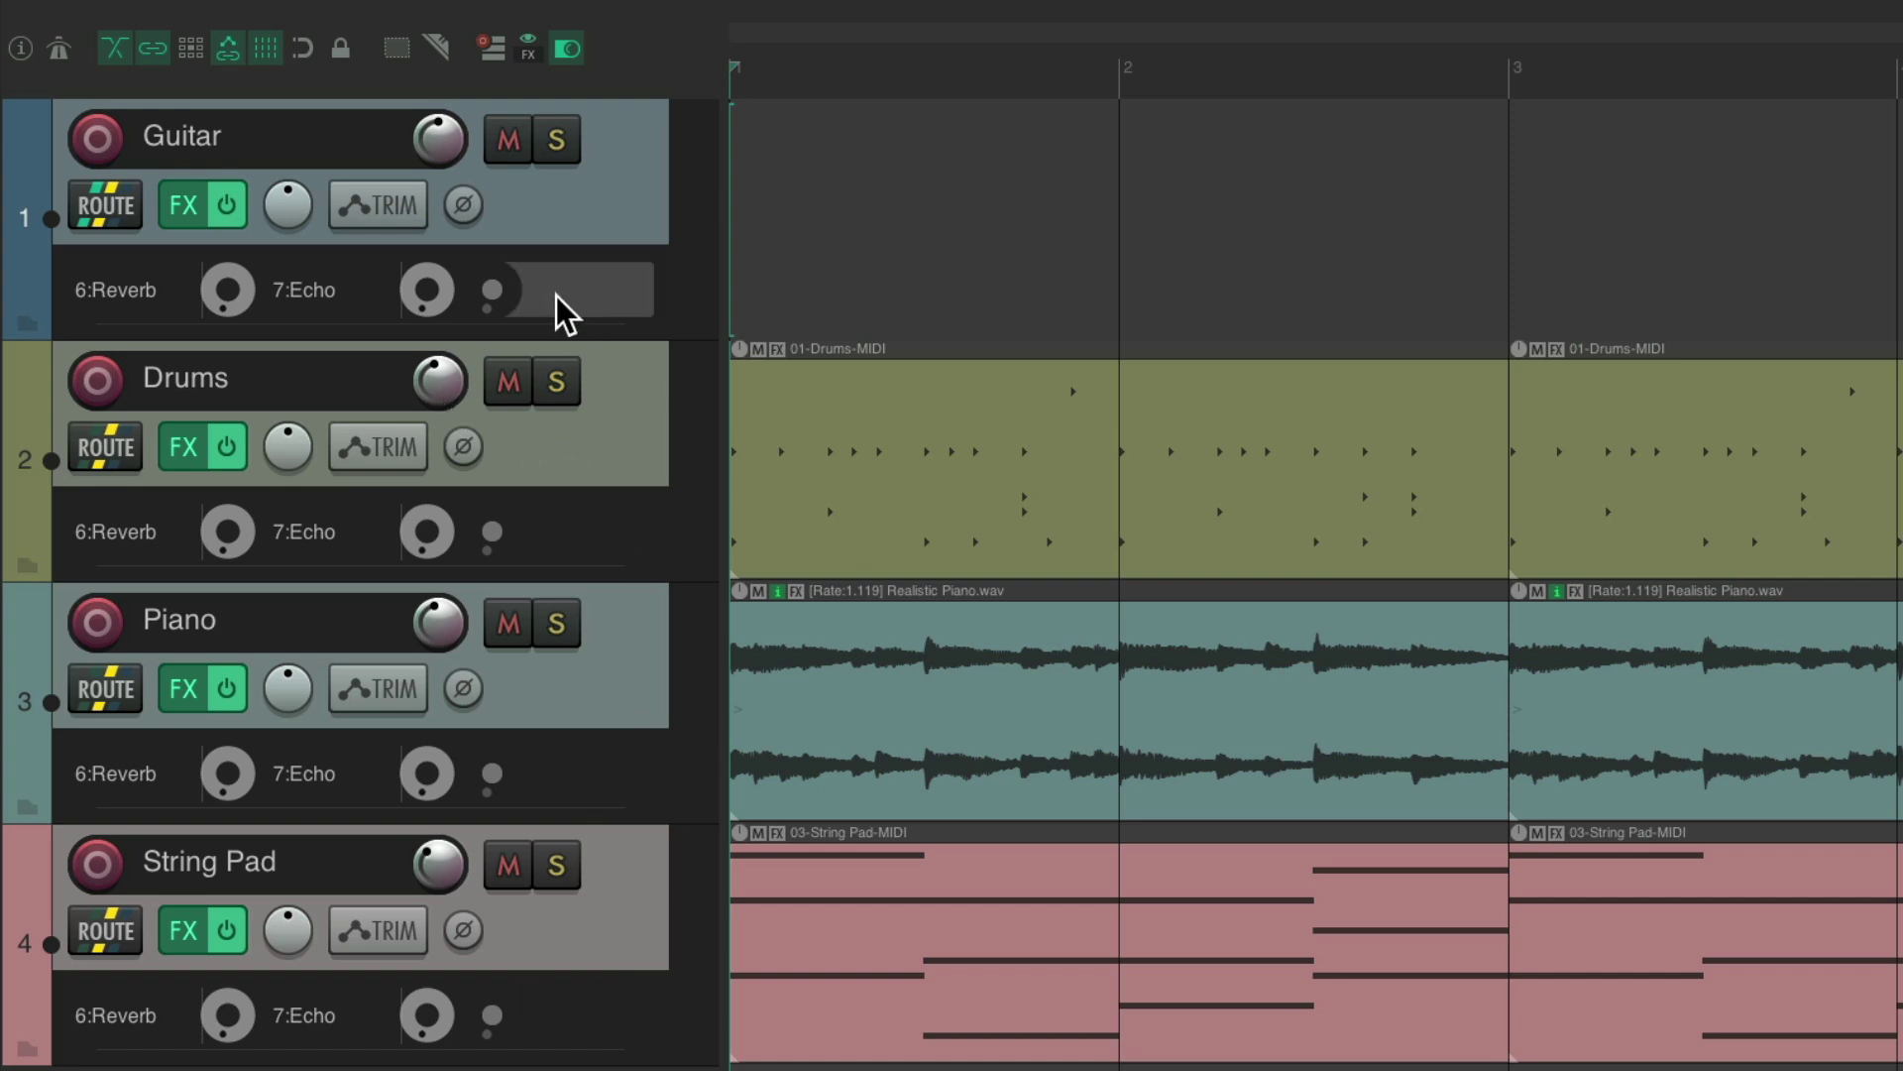
left_click(564, 46)
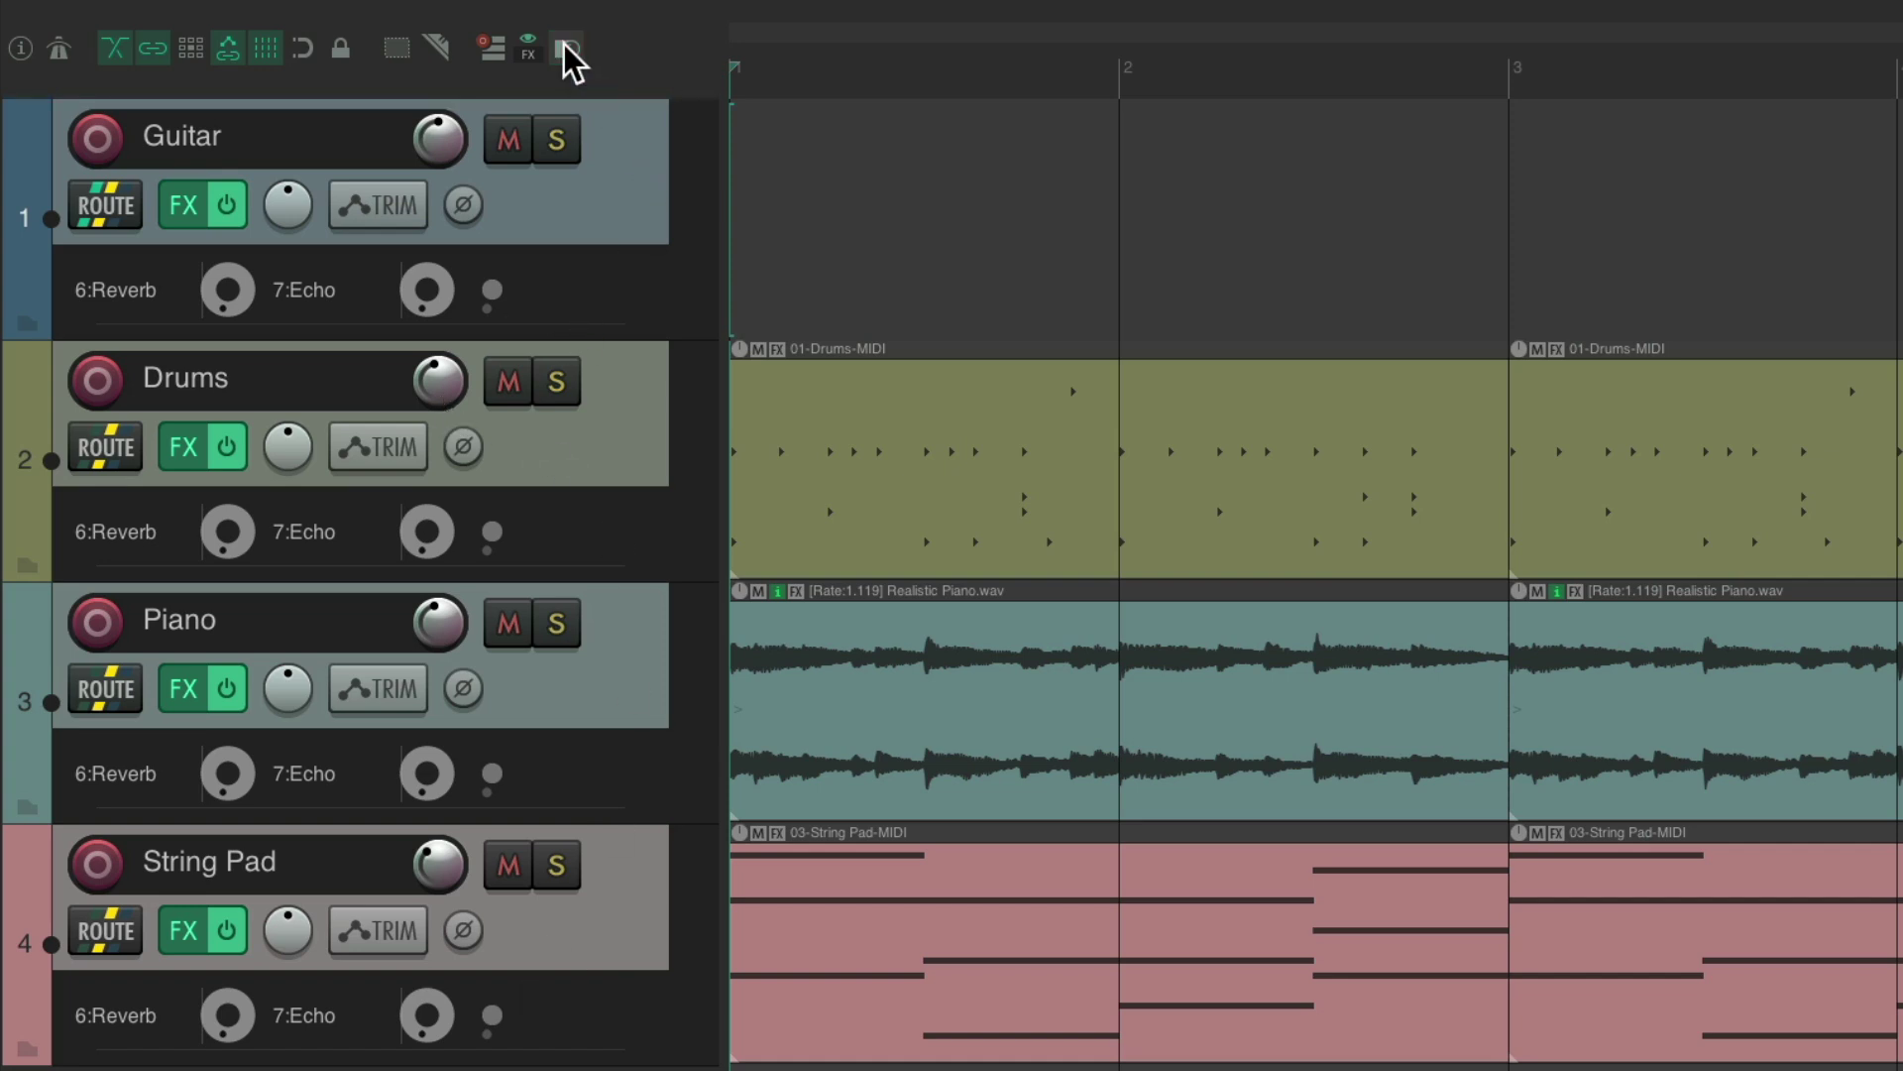
left_click(528, 45)
left_click(529, 45)
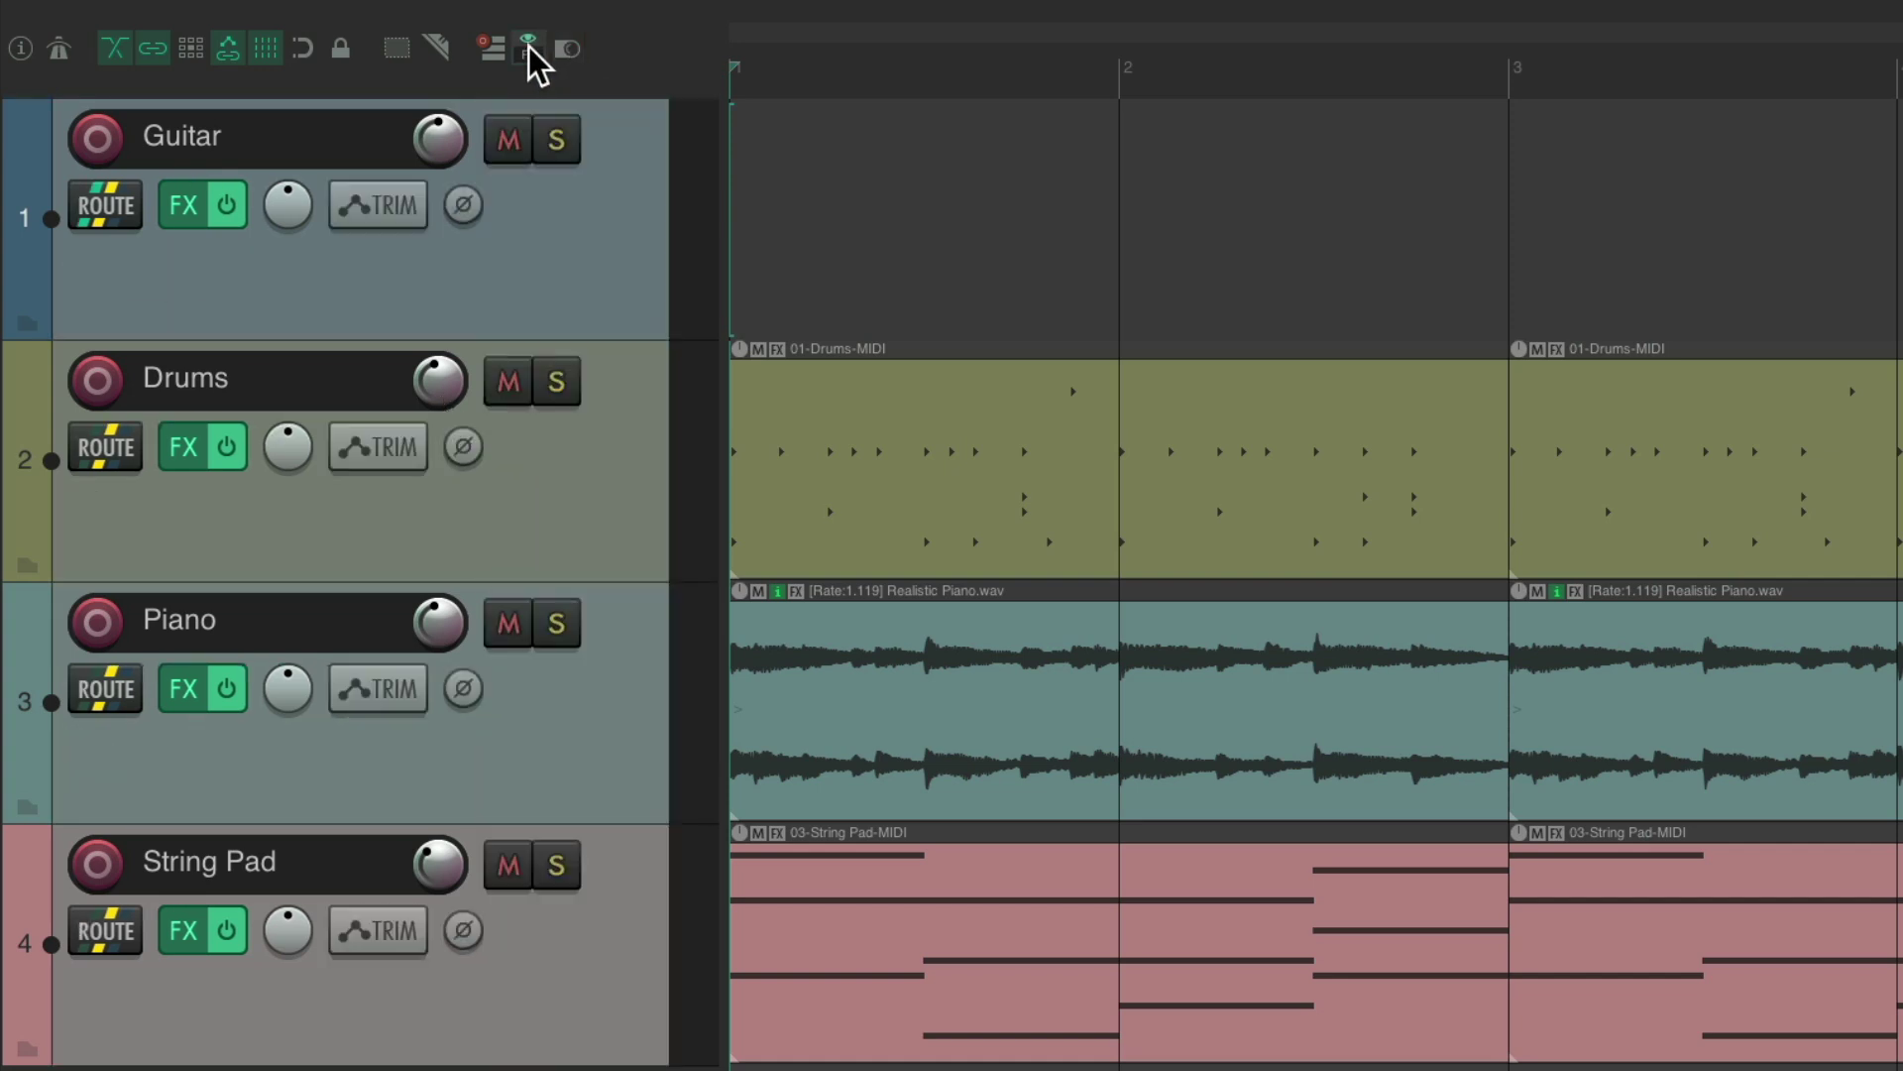
left_click(564, 46)
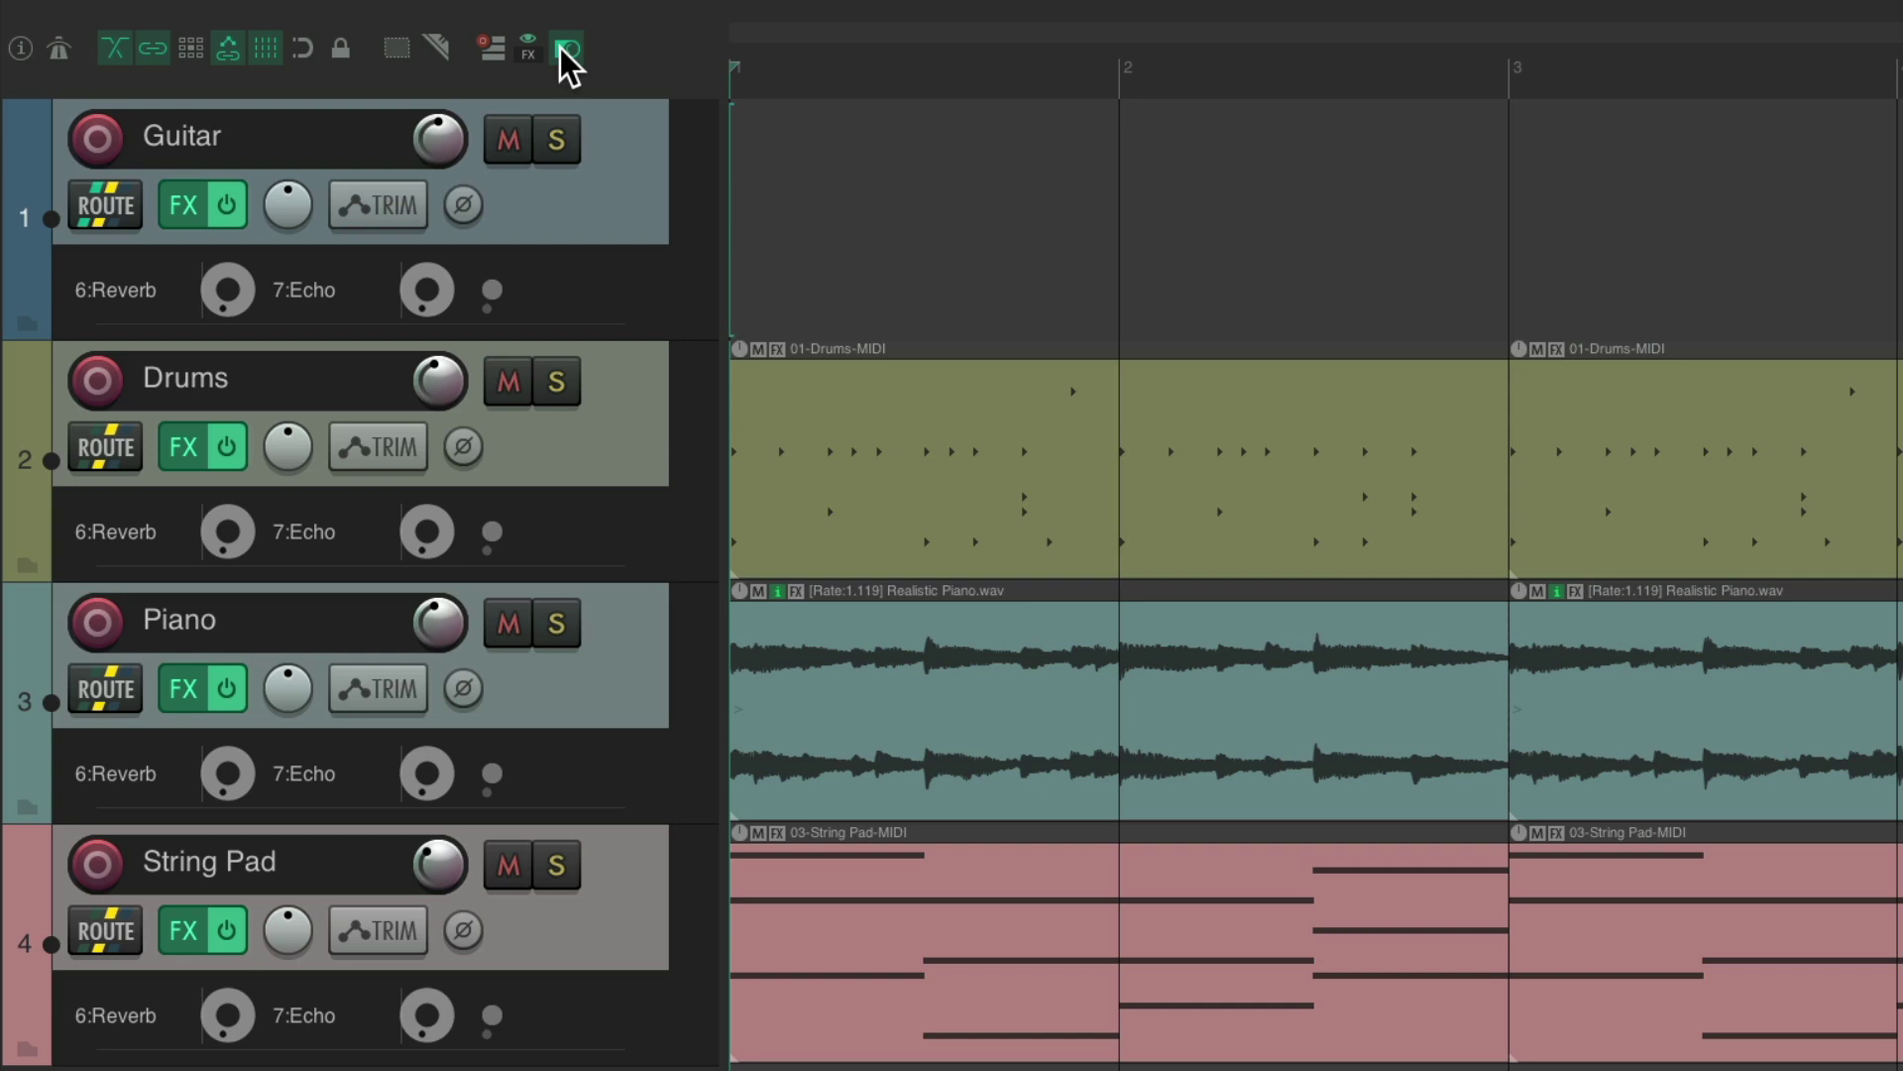
left_click(563, 47)
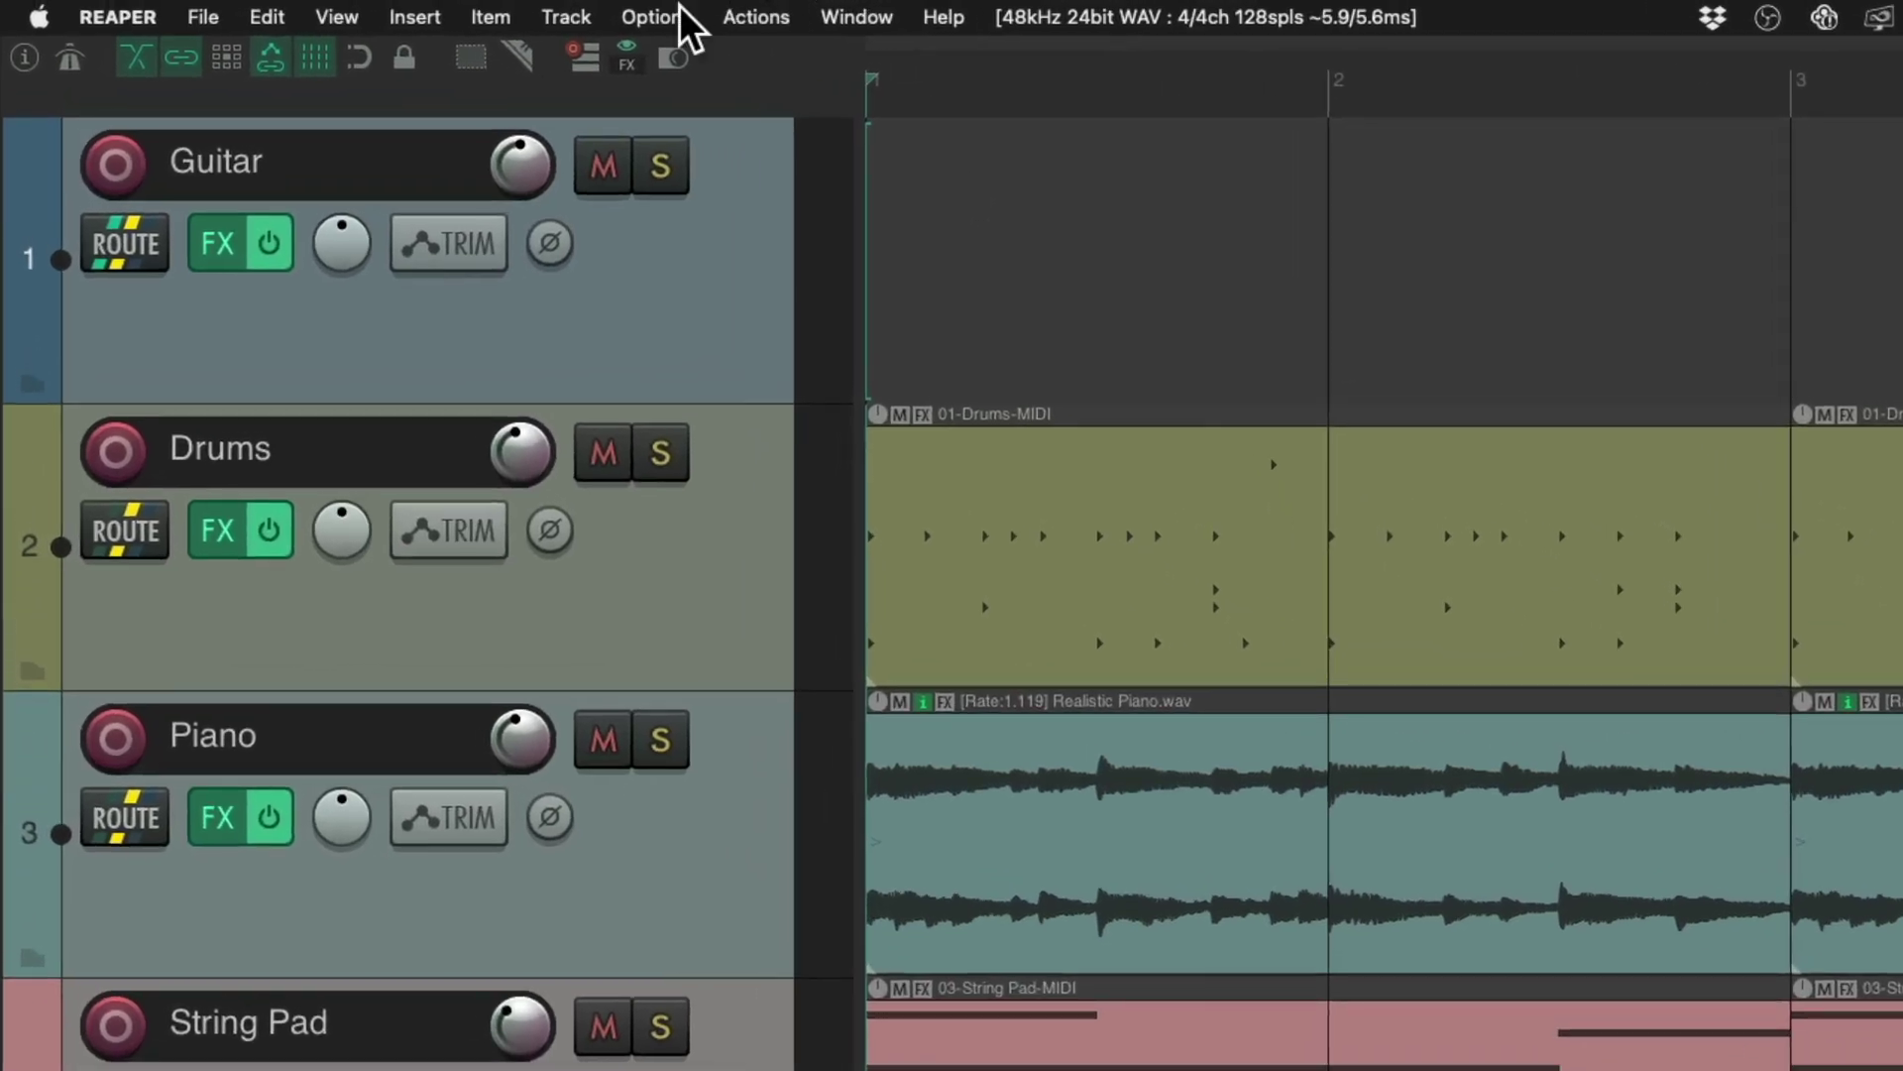
left_click(638, 9)
left_click(681, 12)
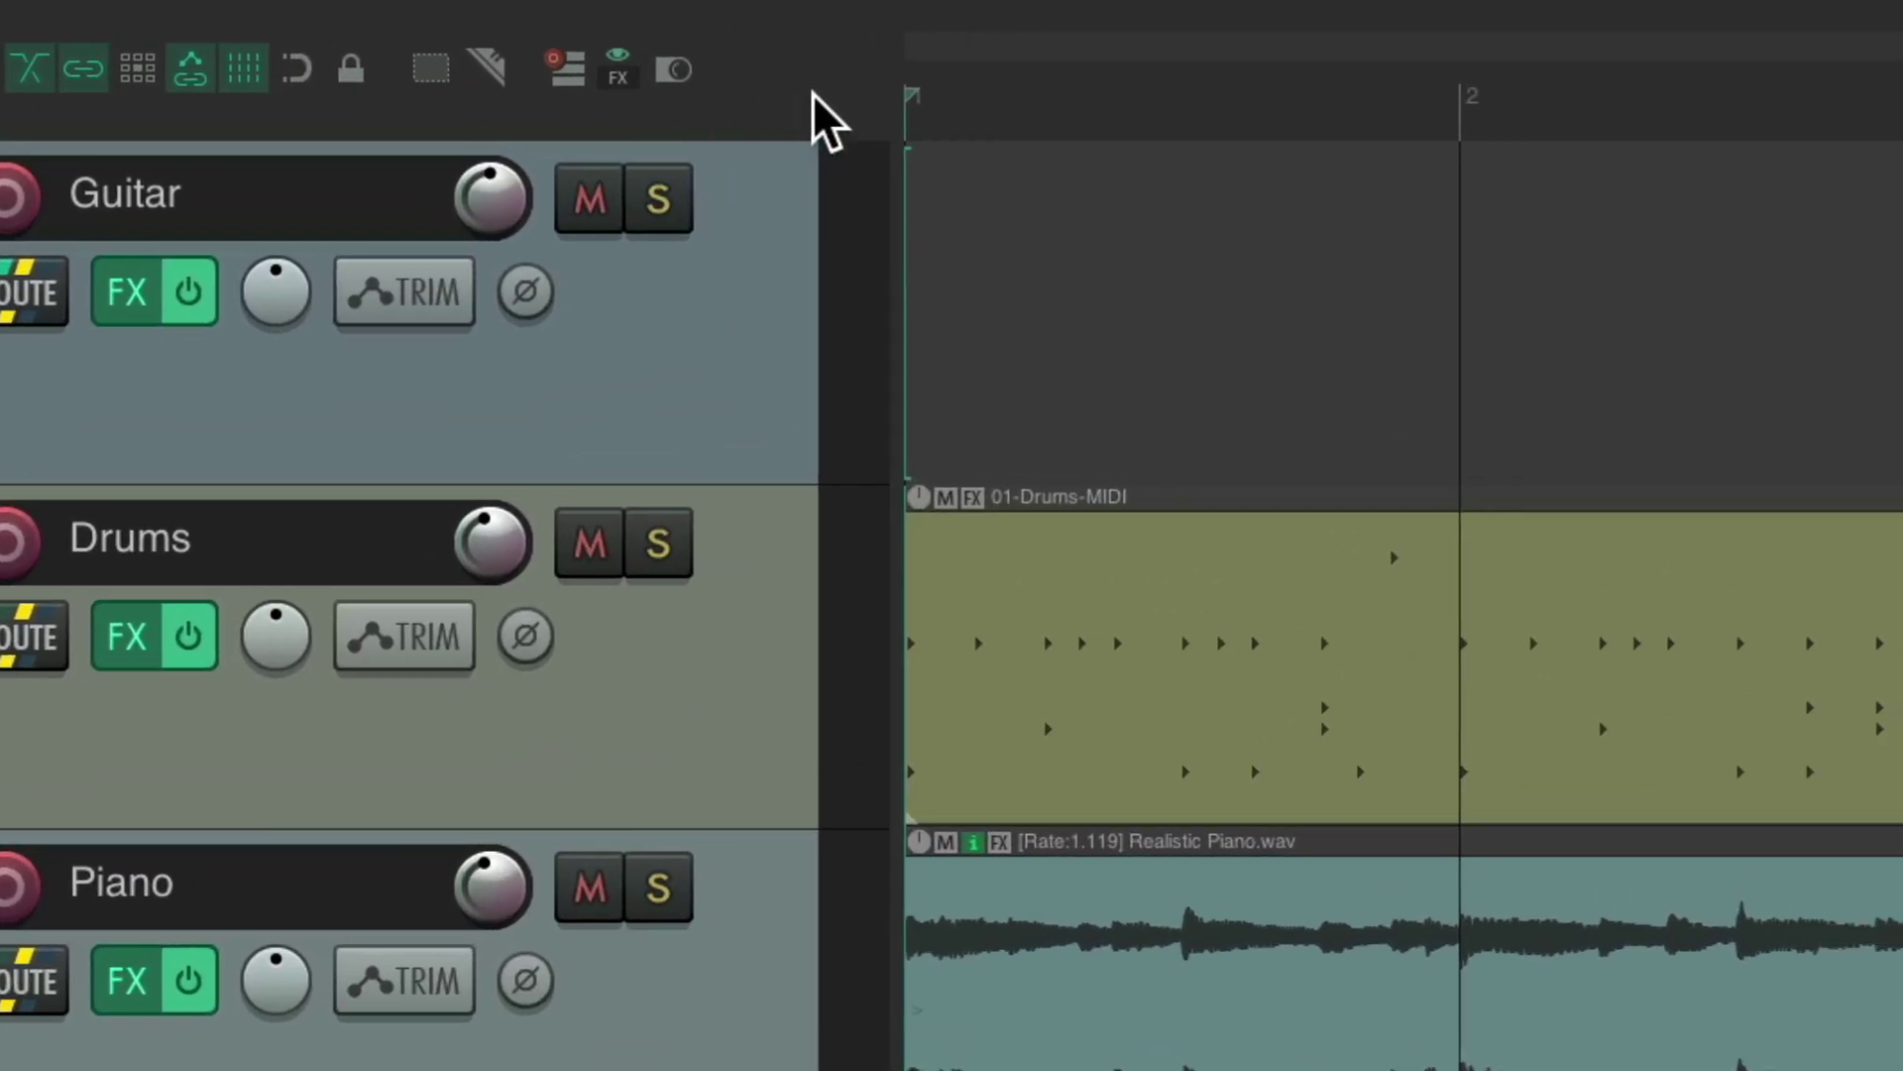
Switch the docked toolbar to the Takes toolbar
right_click(879, 102)
mouse_move(885, 124)
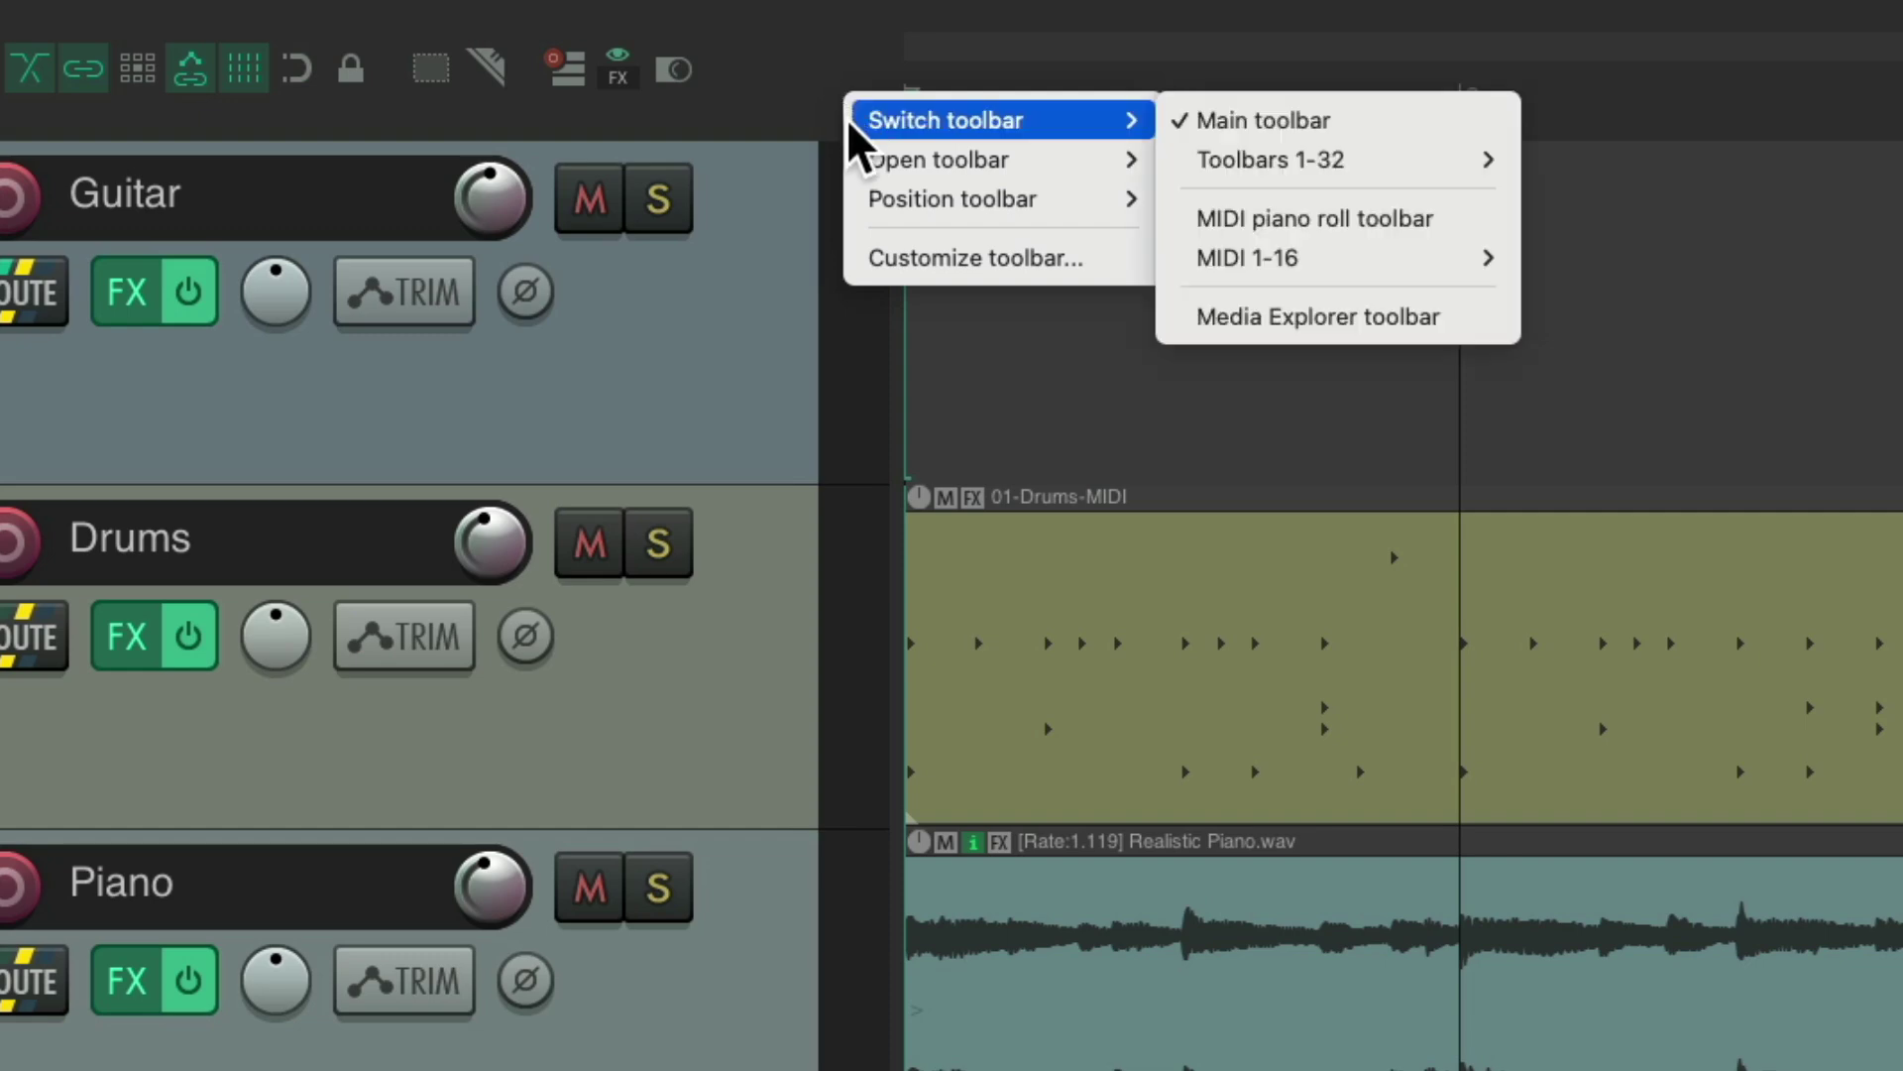
mouse_move(1230, 159)
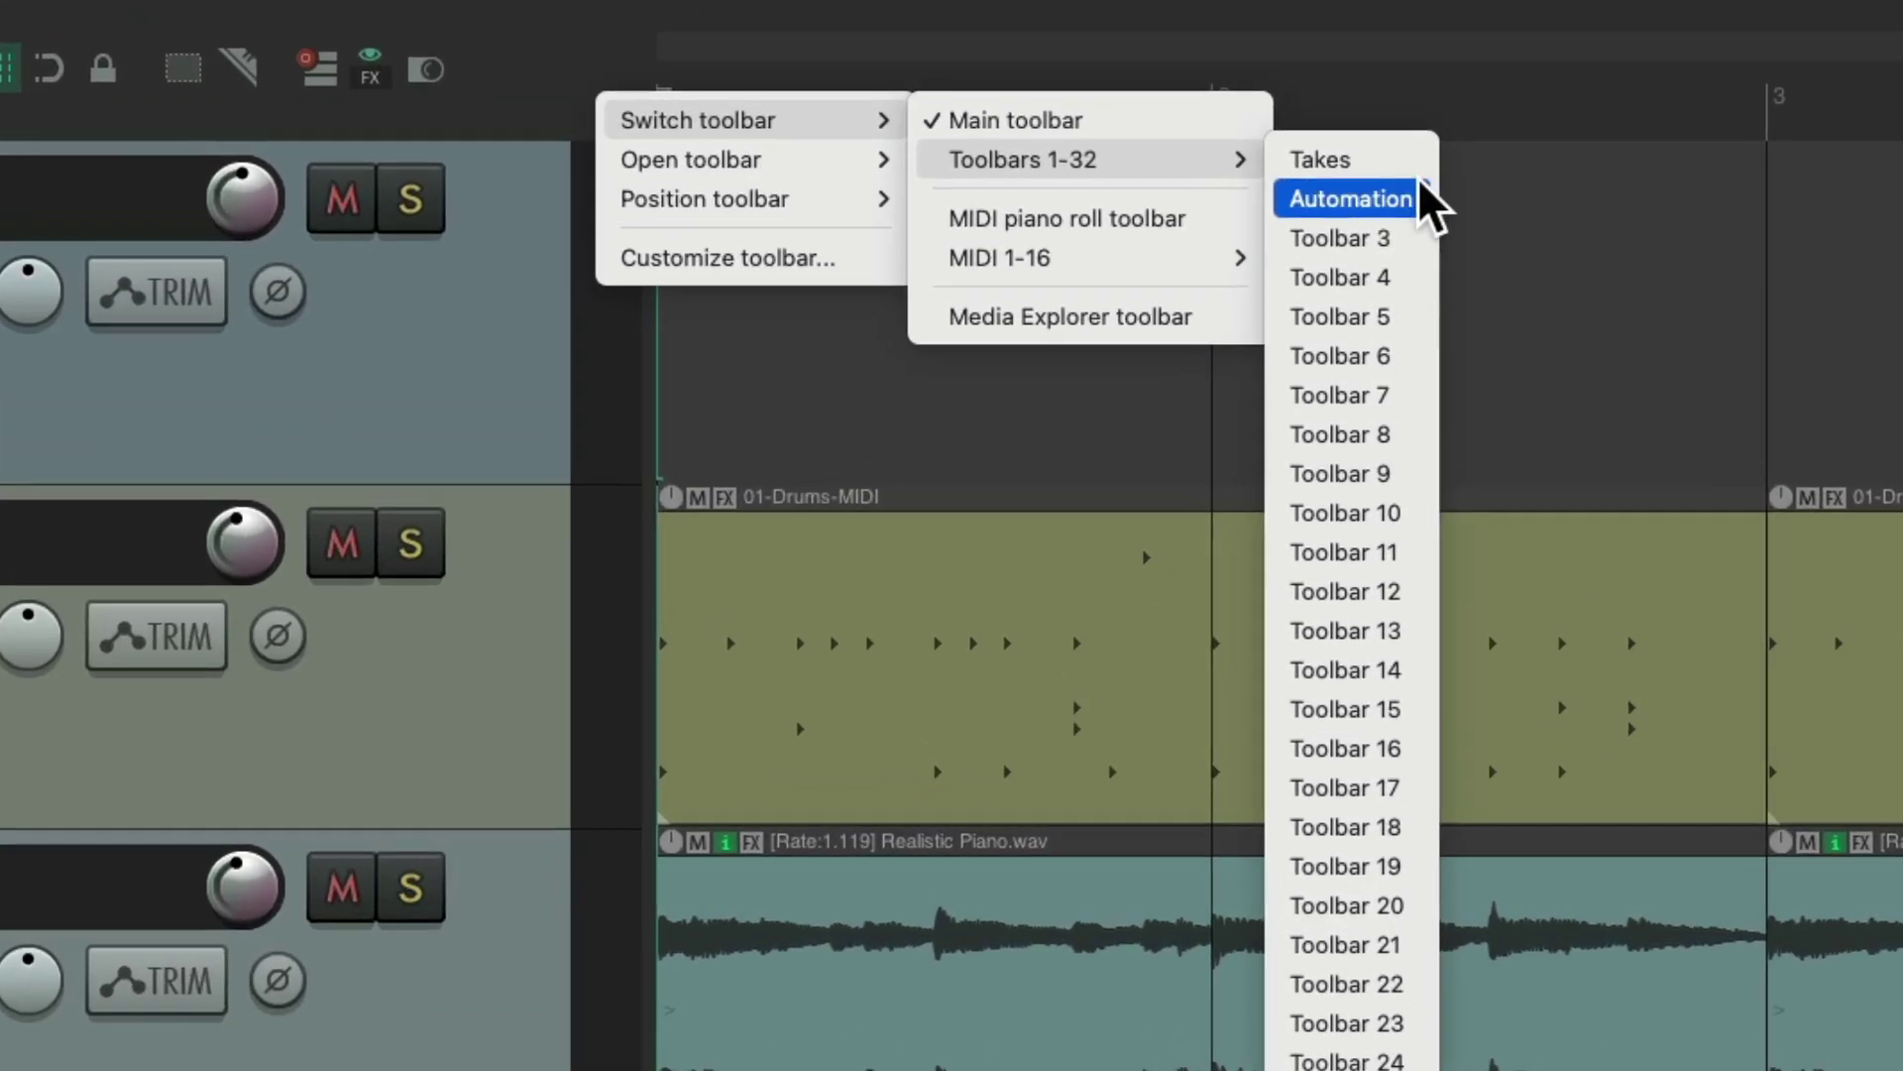
left_click(1388, 63)
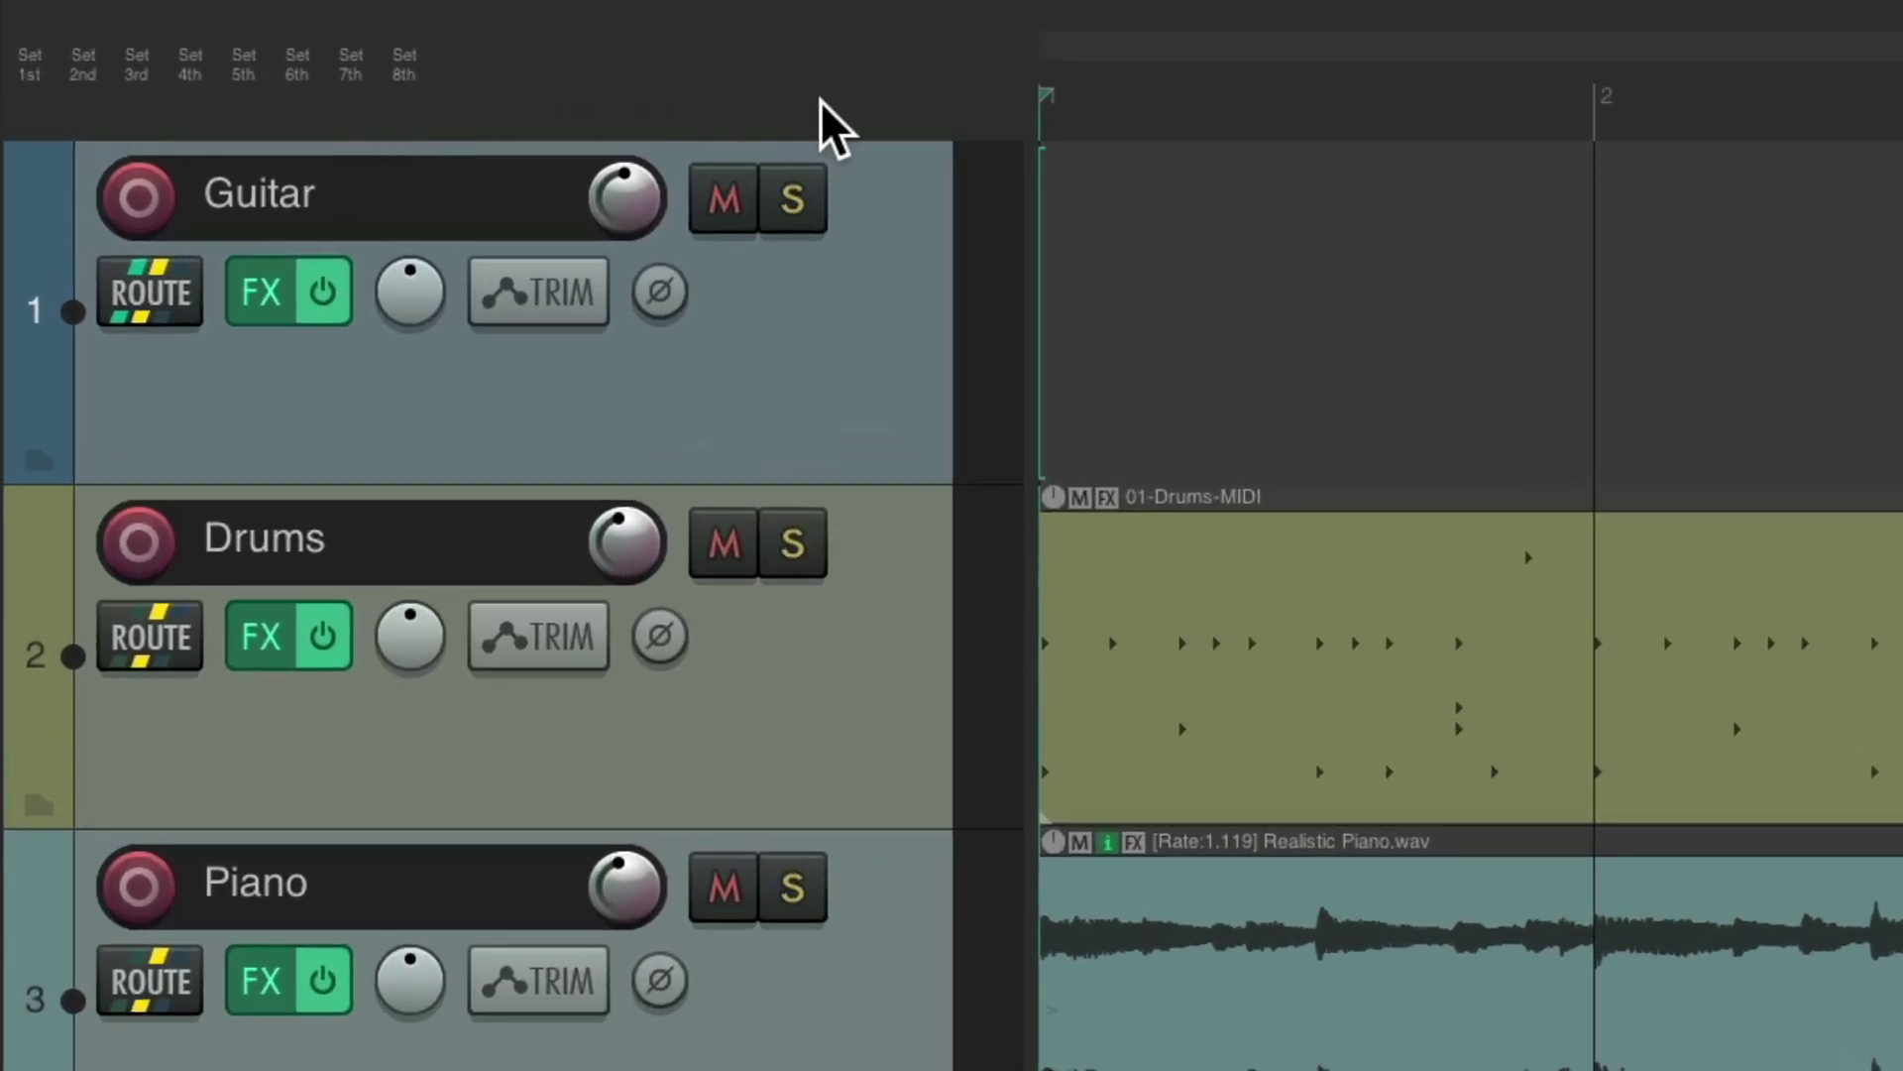
Switch the docked toolbar to the Automation toolbar
right_click(993, 107)
mouse_move(1138, 132)
mouse_move(1361, 179)
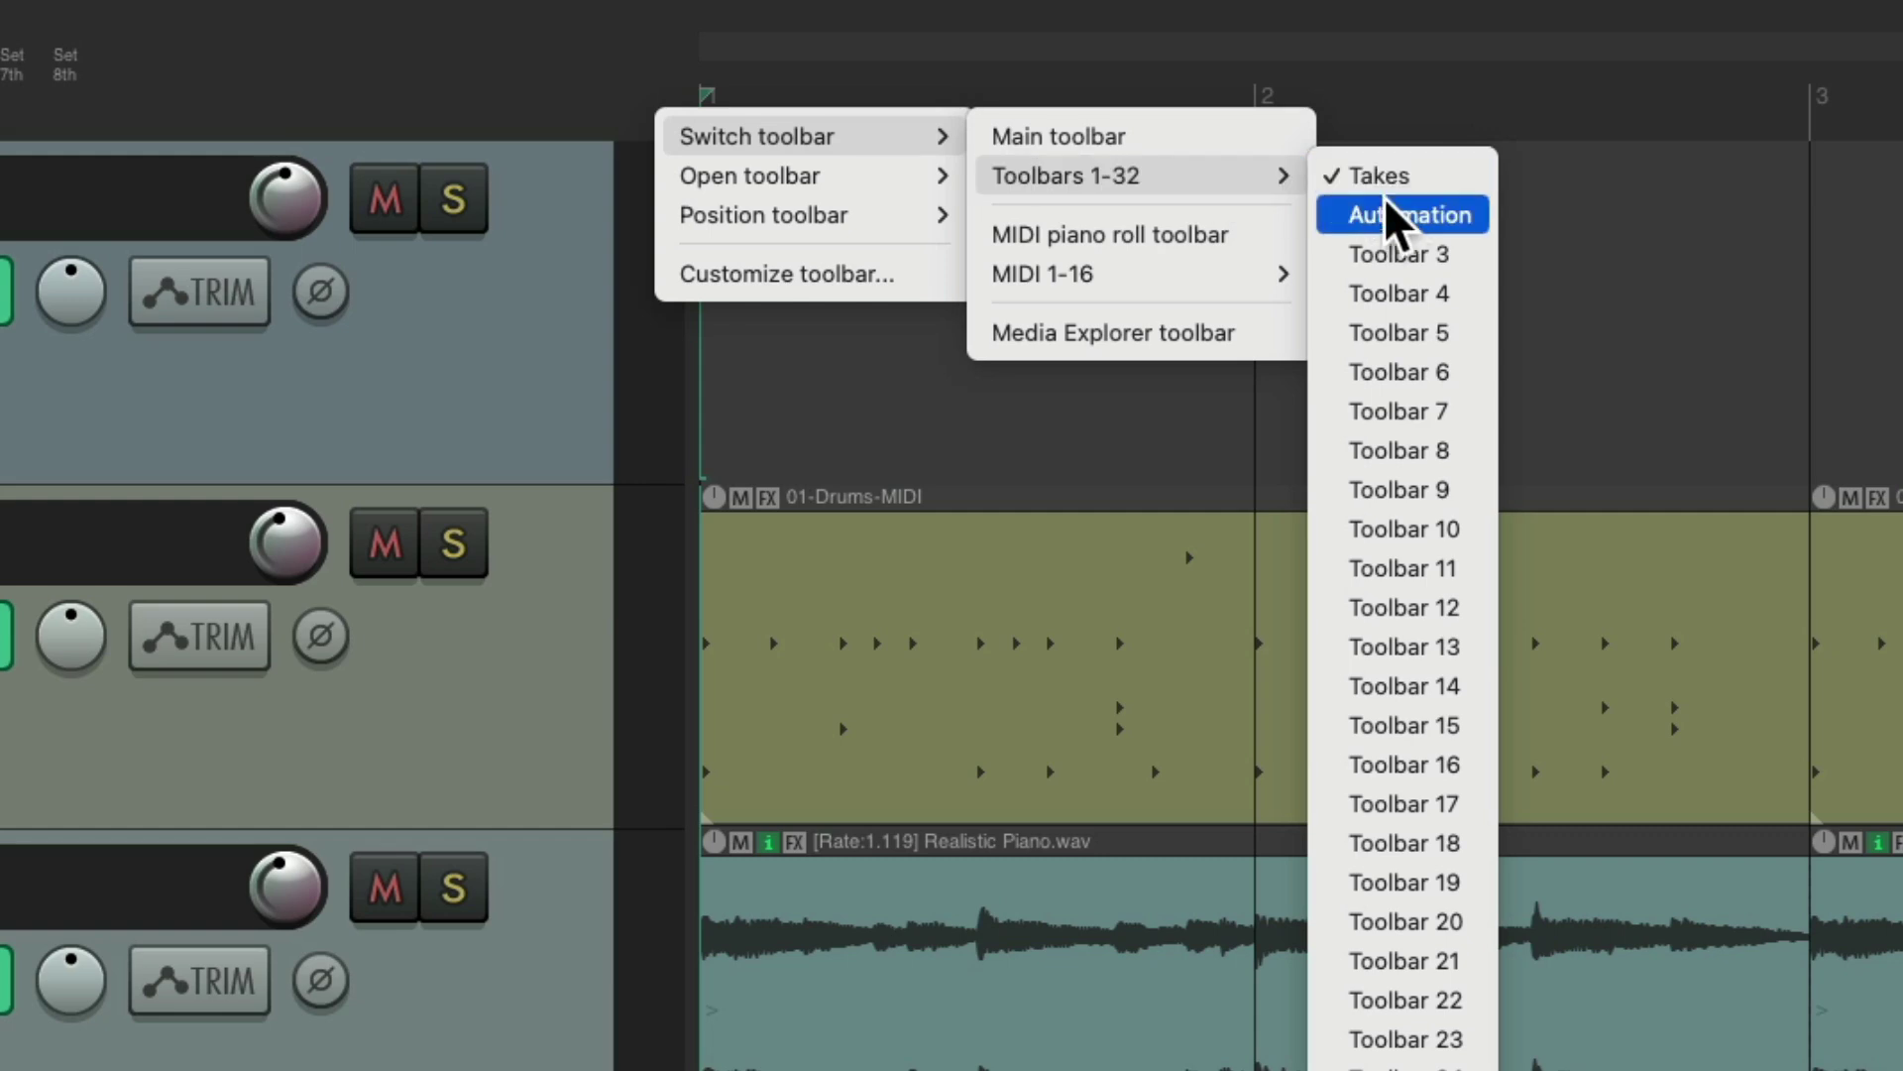
left_click(1411, 215)
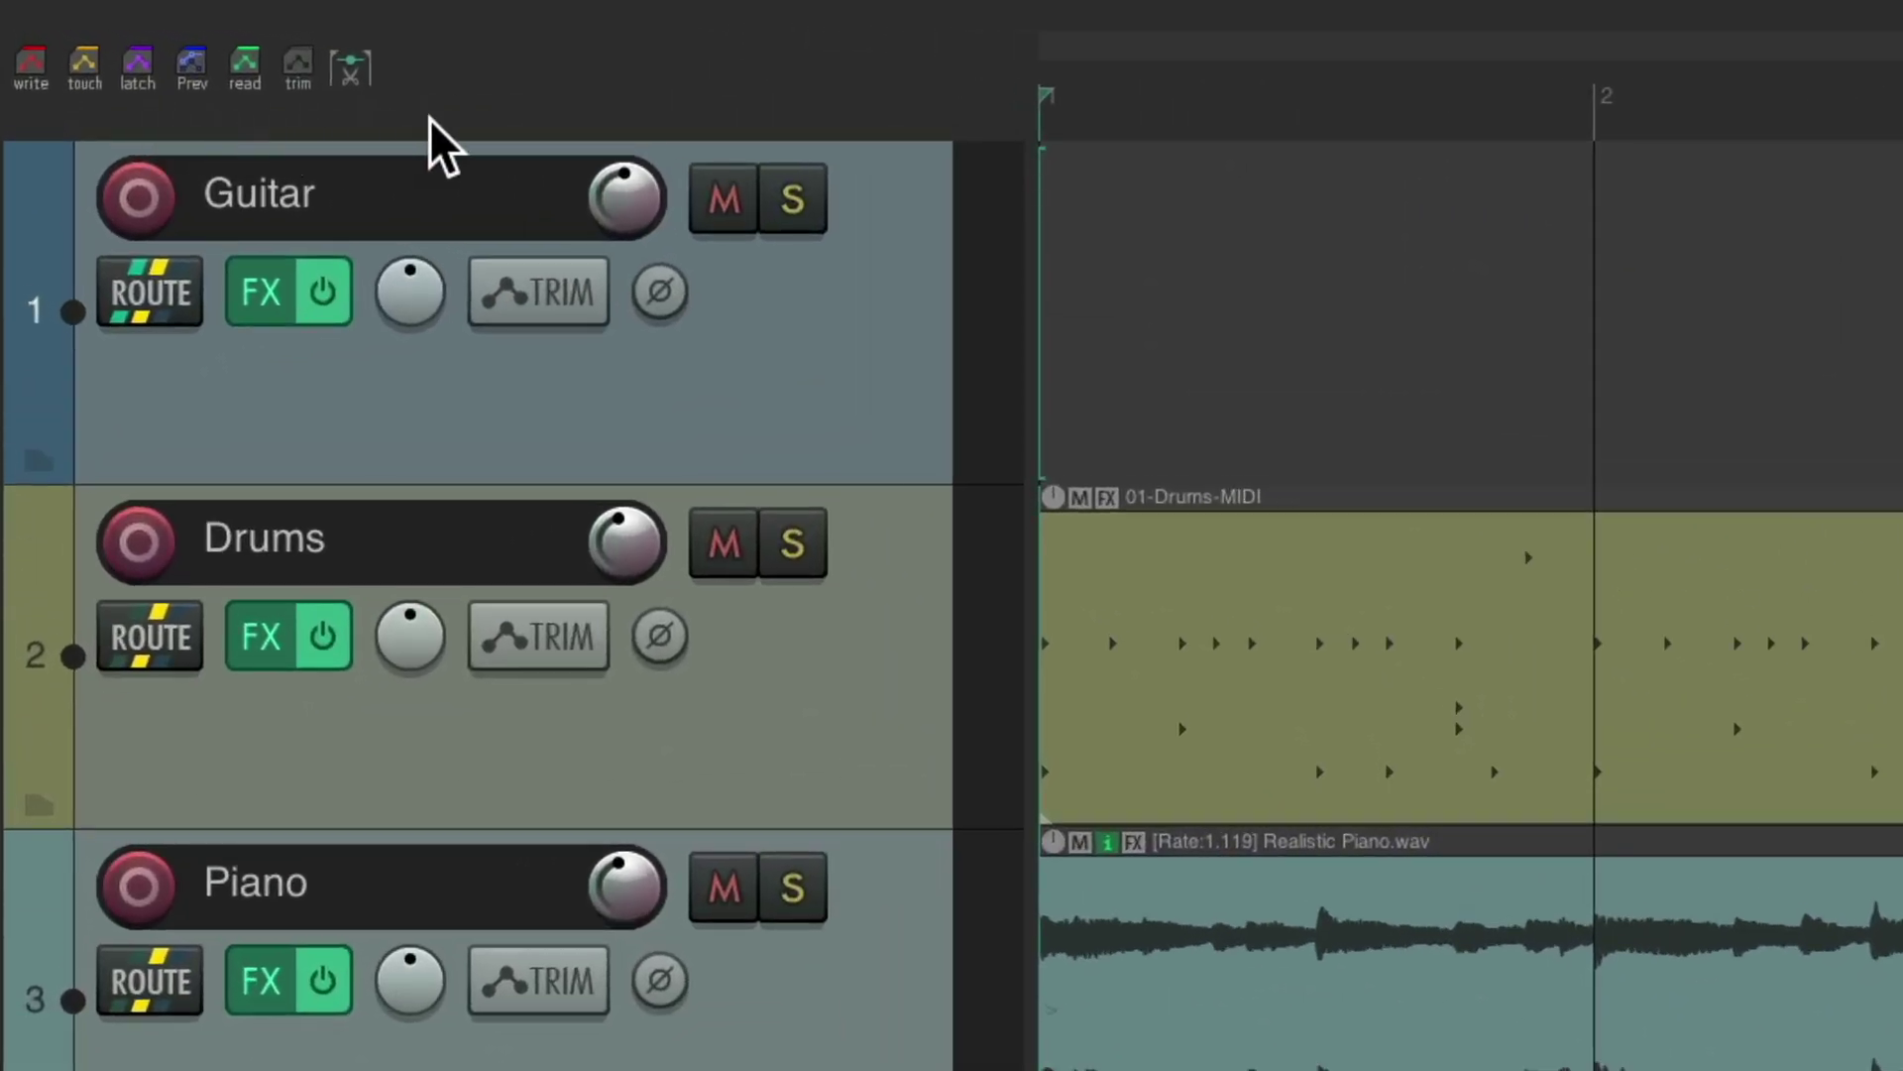
Switch the docked toolbar back to the main toolbar
right_click(973, 109)
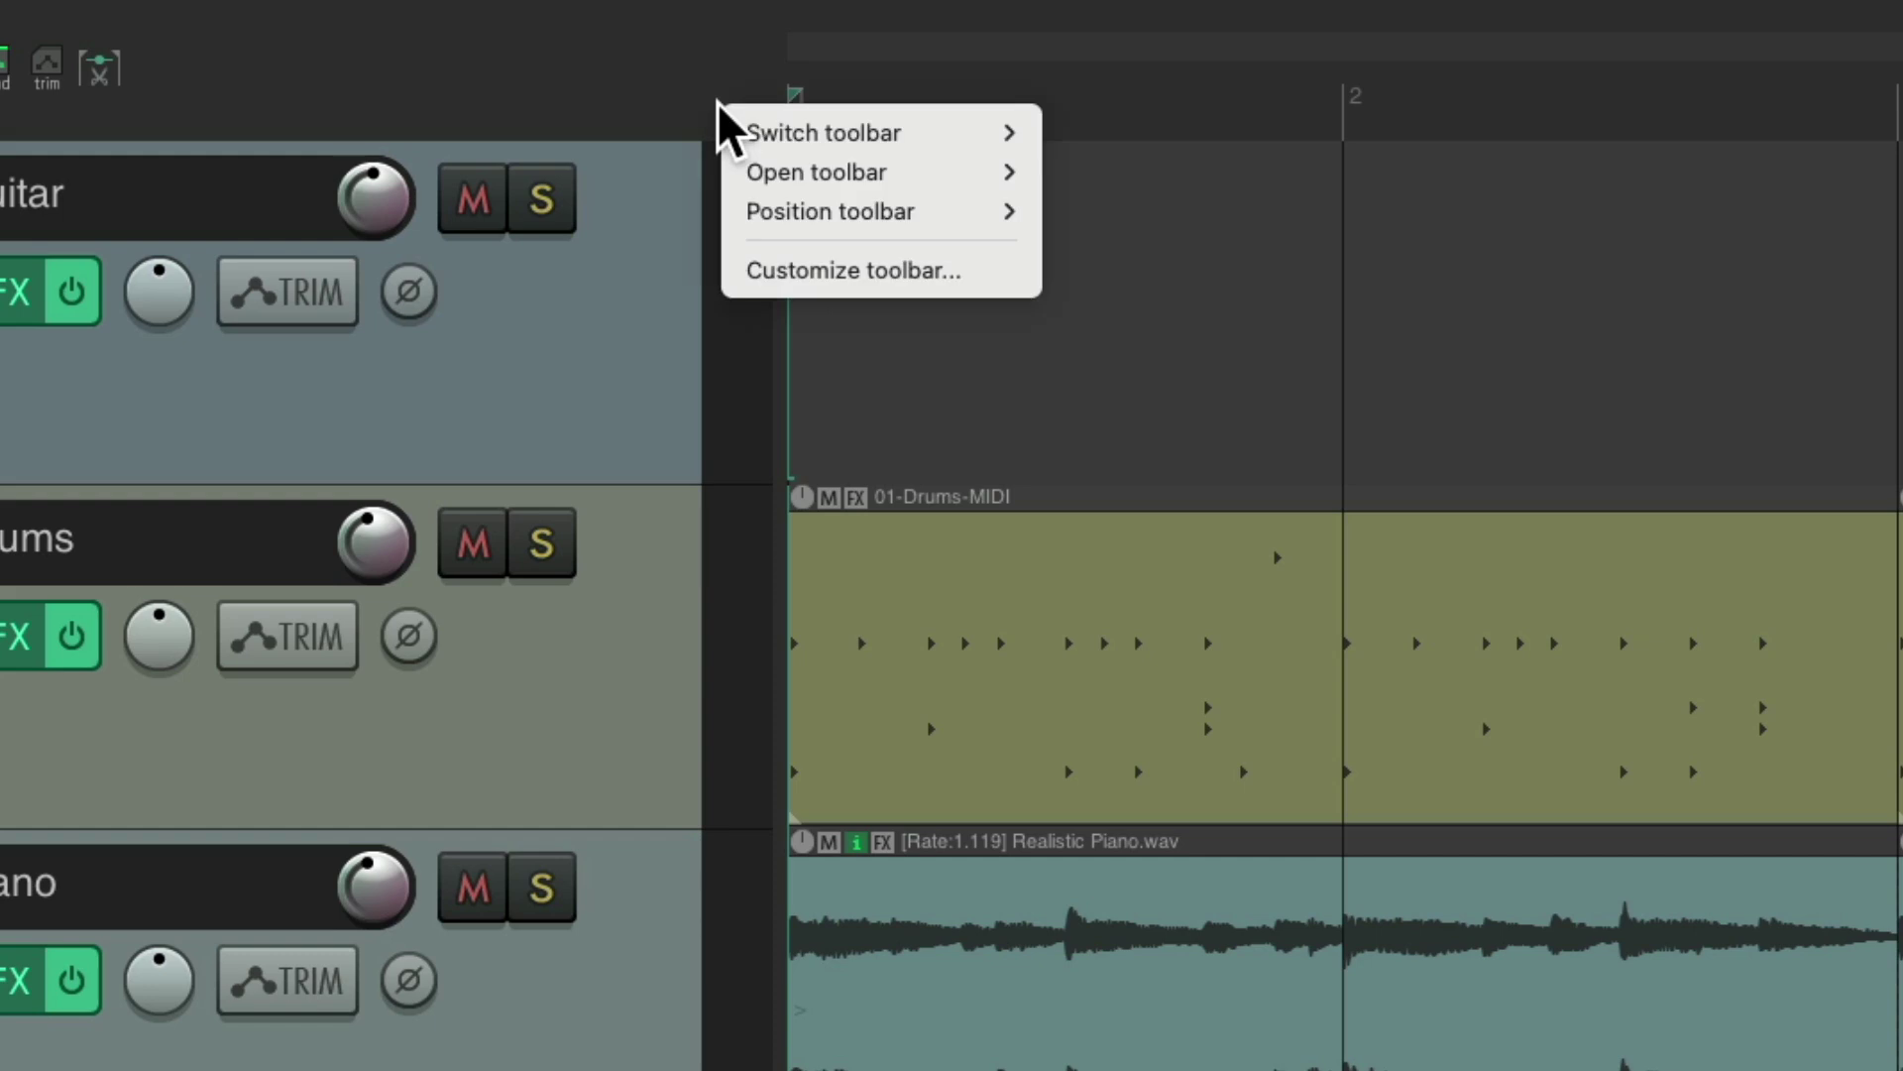
mouse_move(1089, 137)
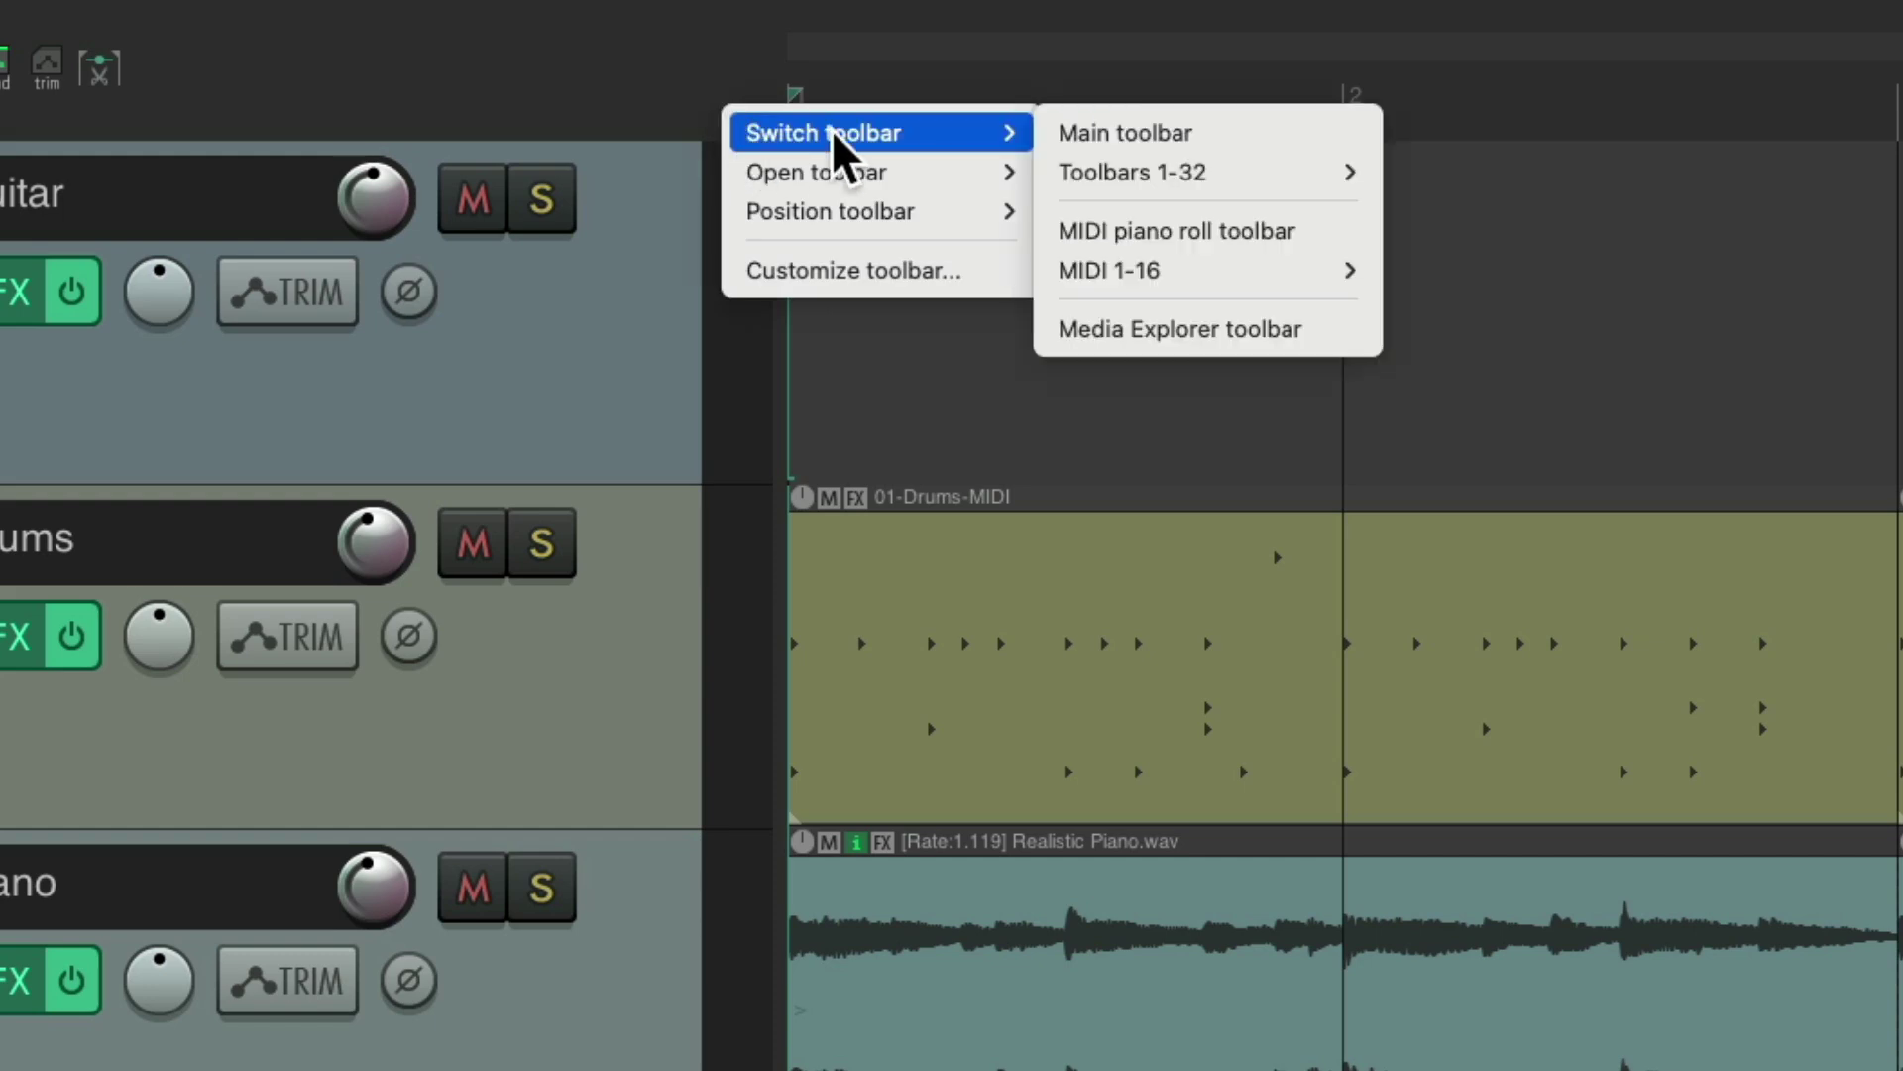
left_click(1061, 141)
Open the Takes toolbar as a floating window, then close it
right_click(735, 94)
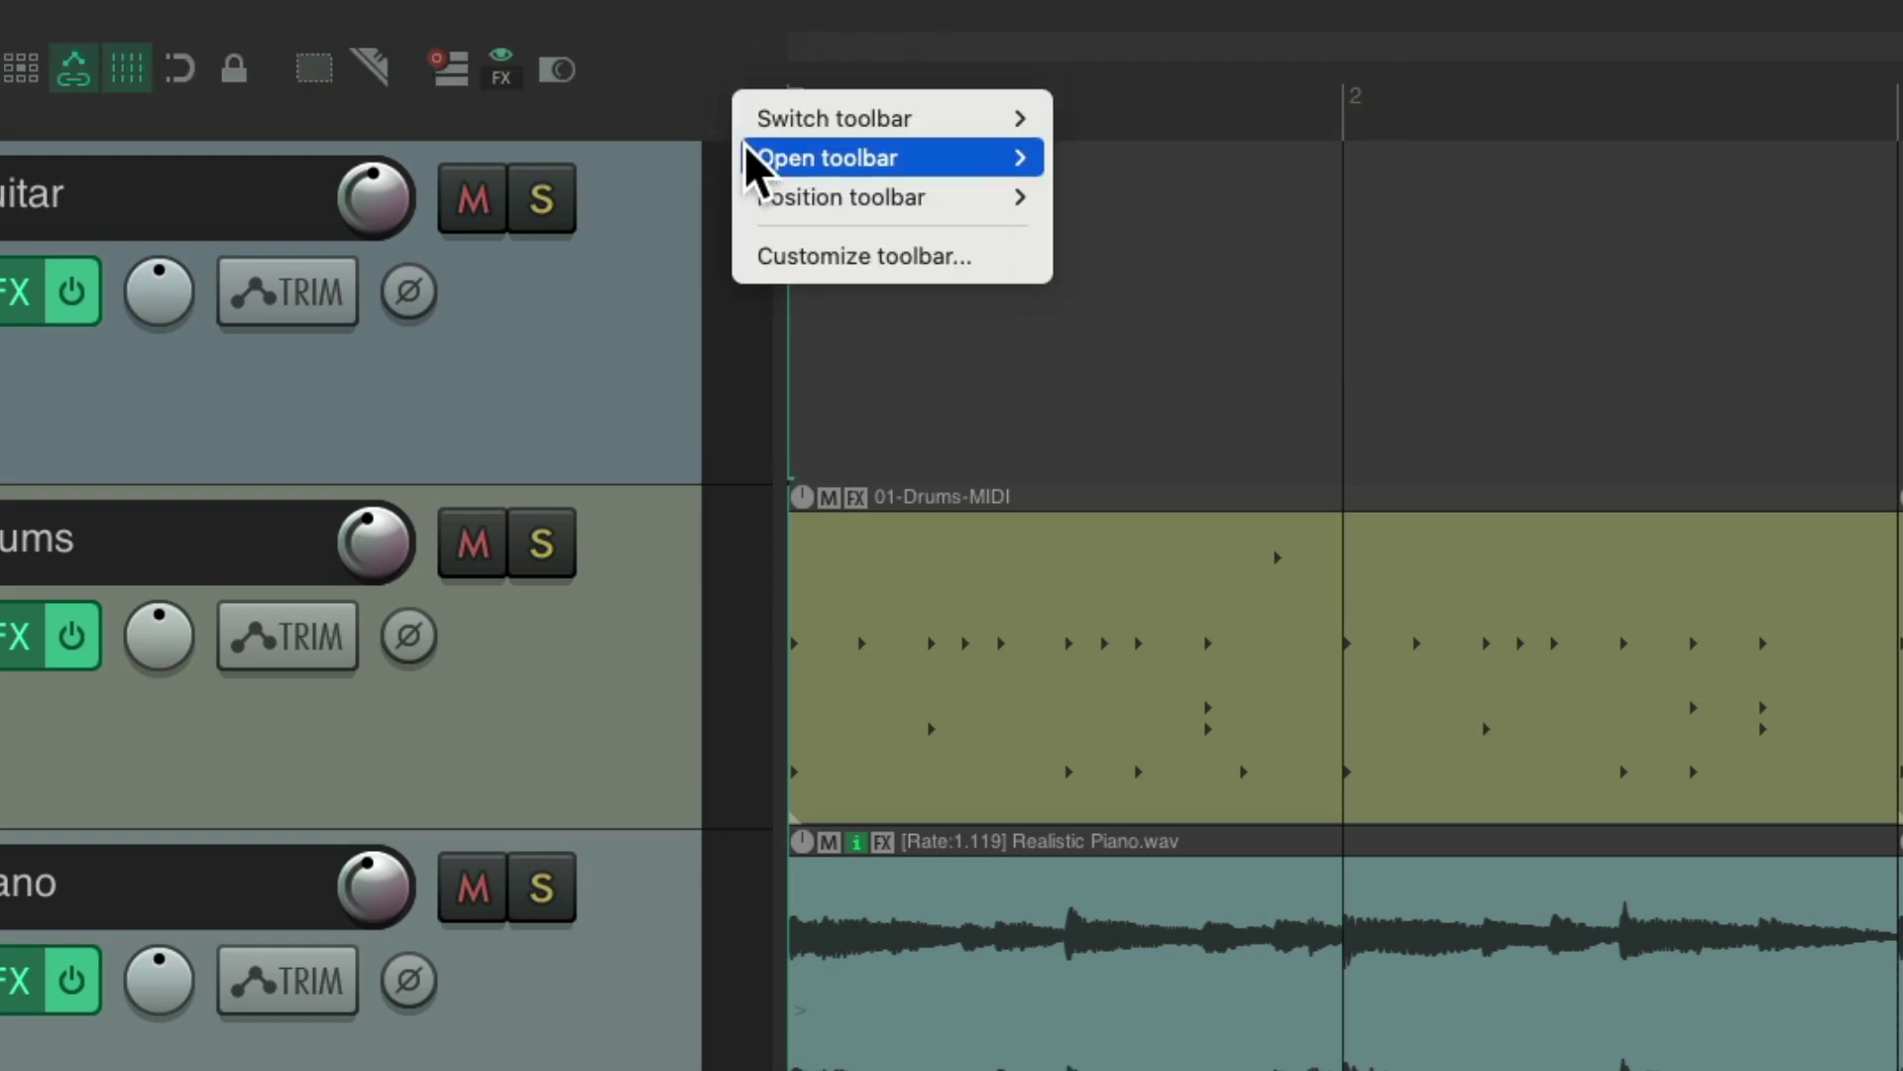
mouse_move(753, 167)
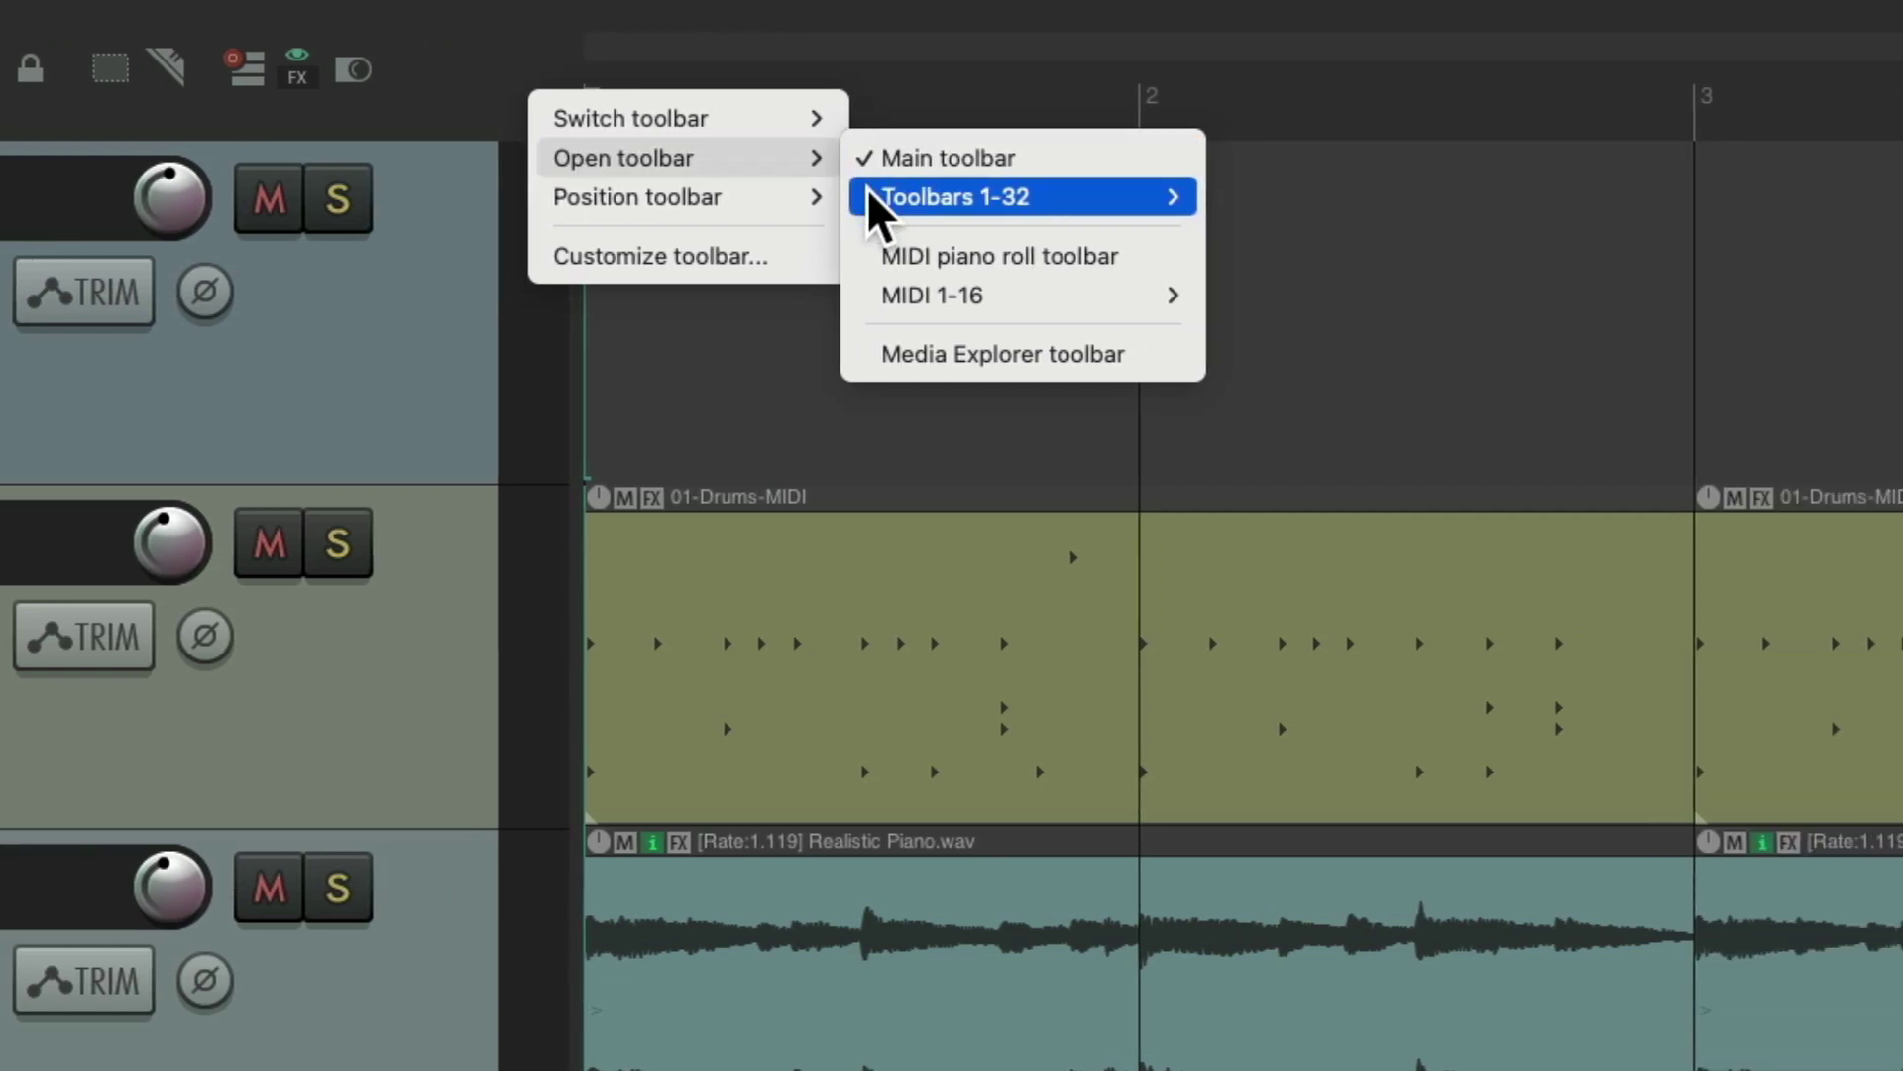
mouse_move(1075, 192)
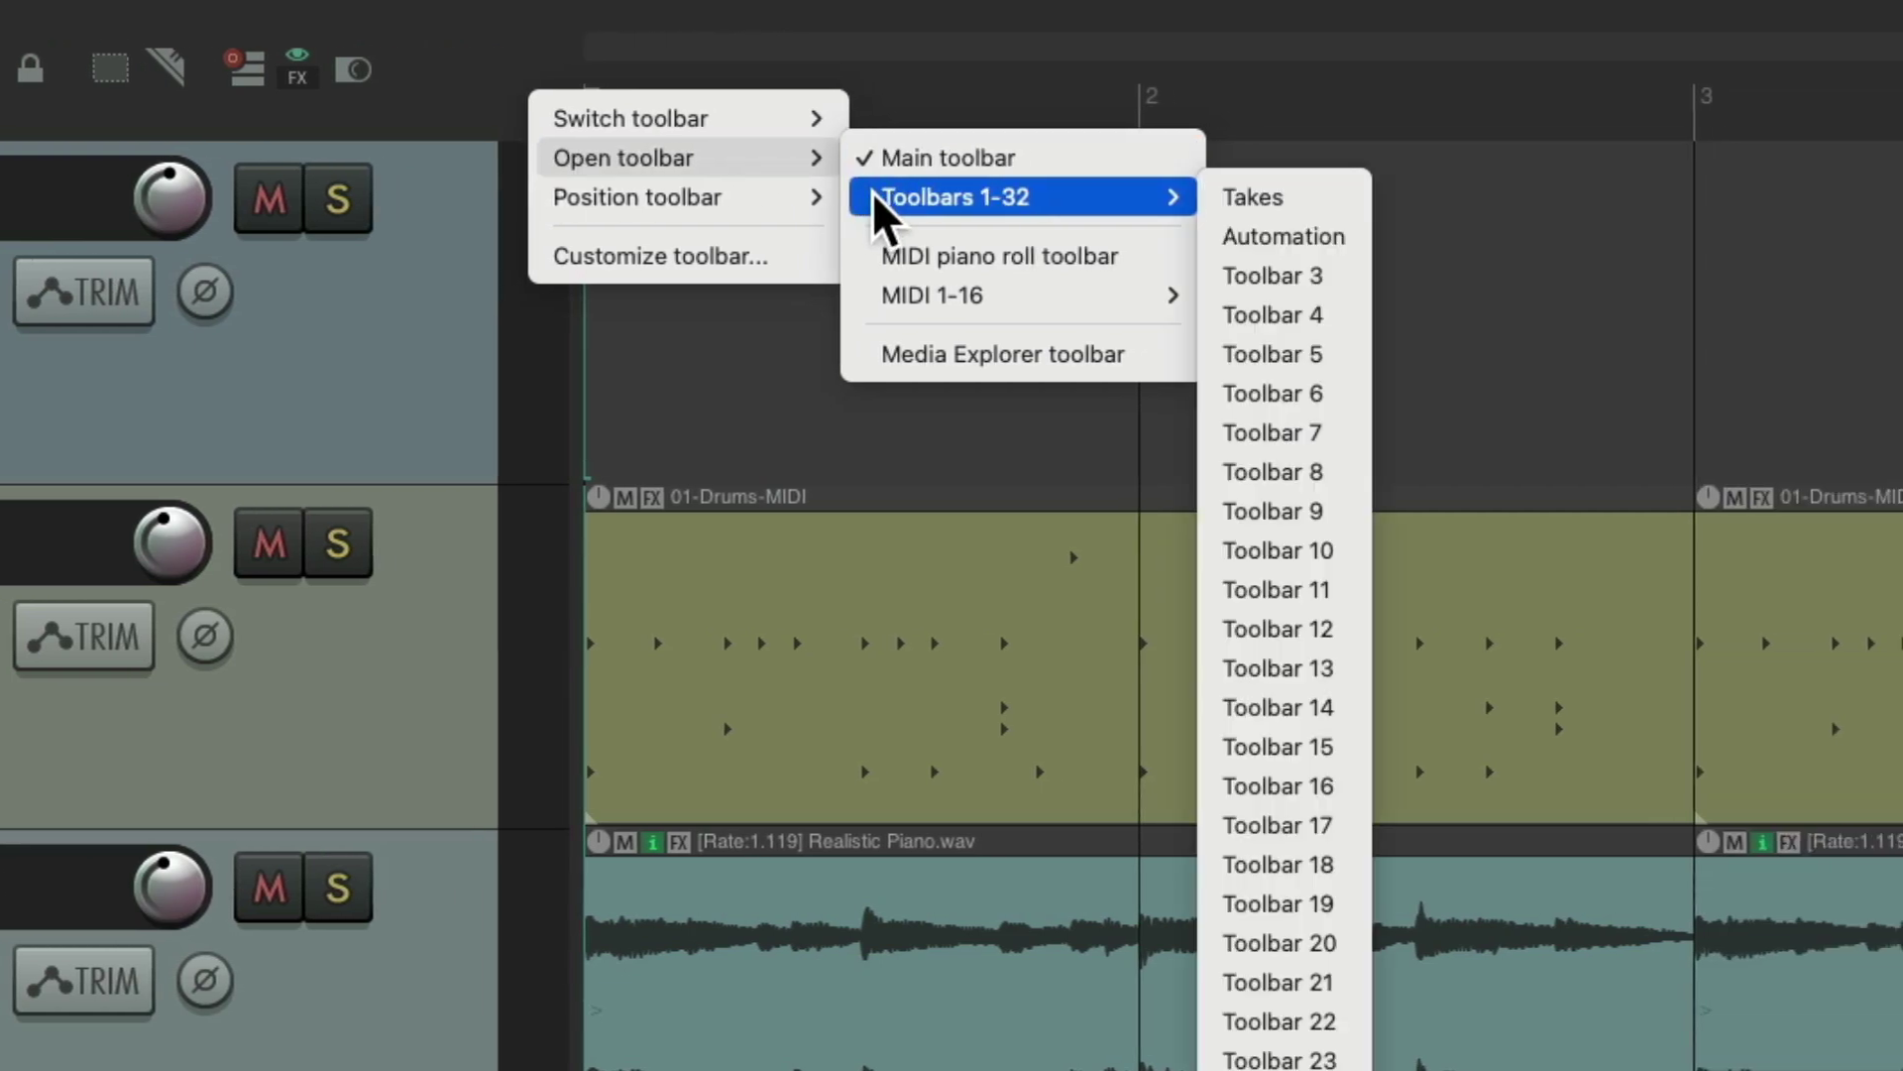
left_click(1314, 202)
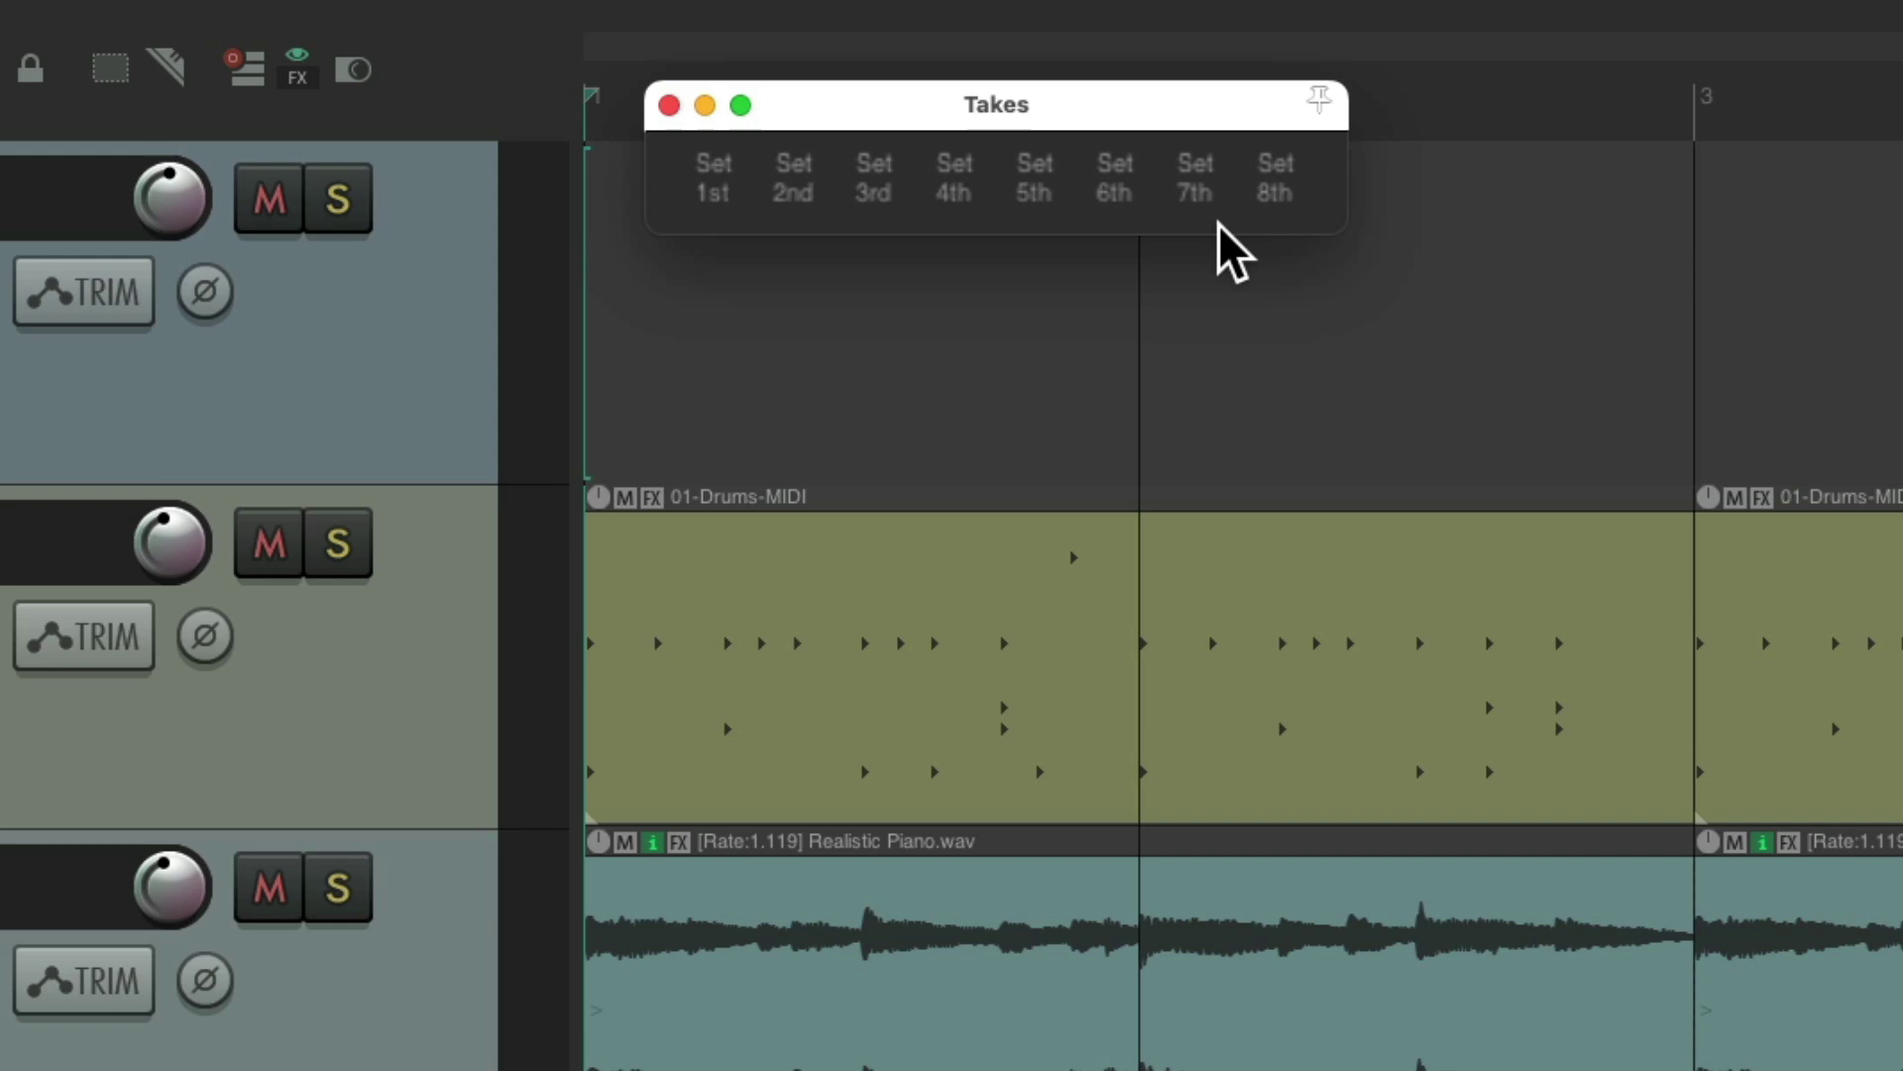
left_click(668, 105)
Open the Automation toolbar as a floating window
right_click(513, 84)
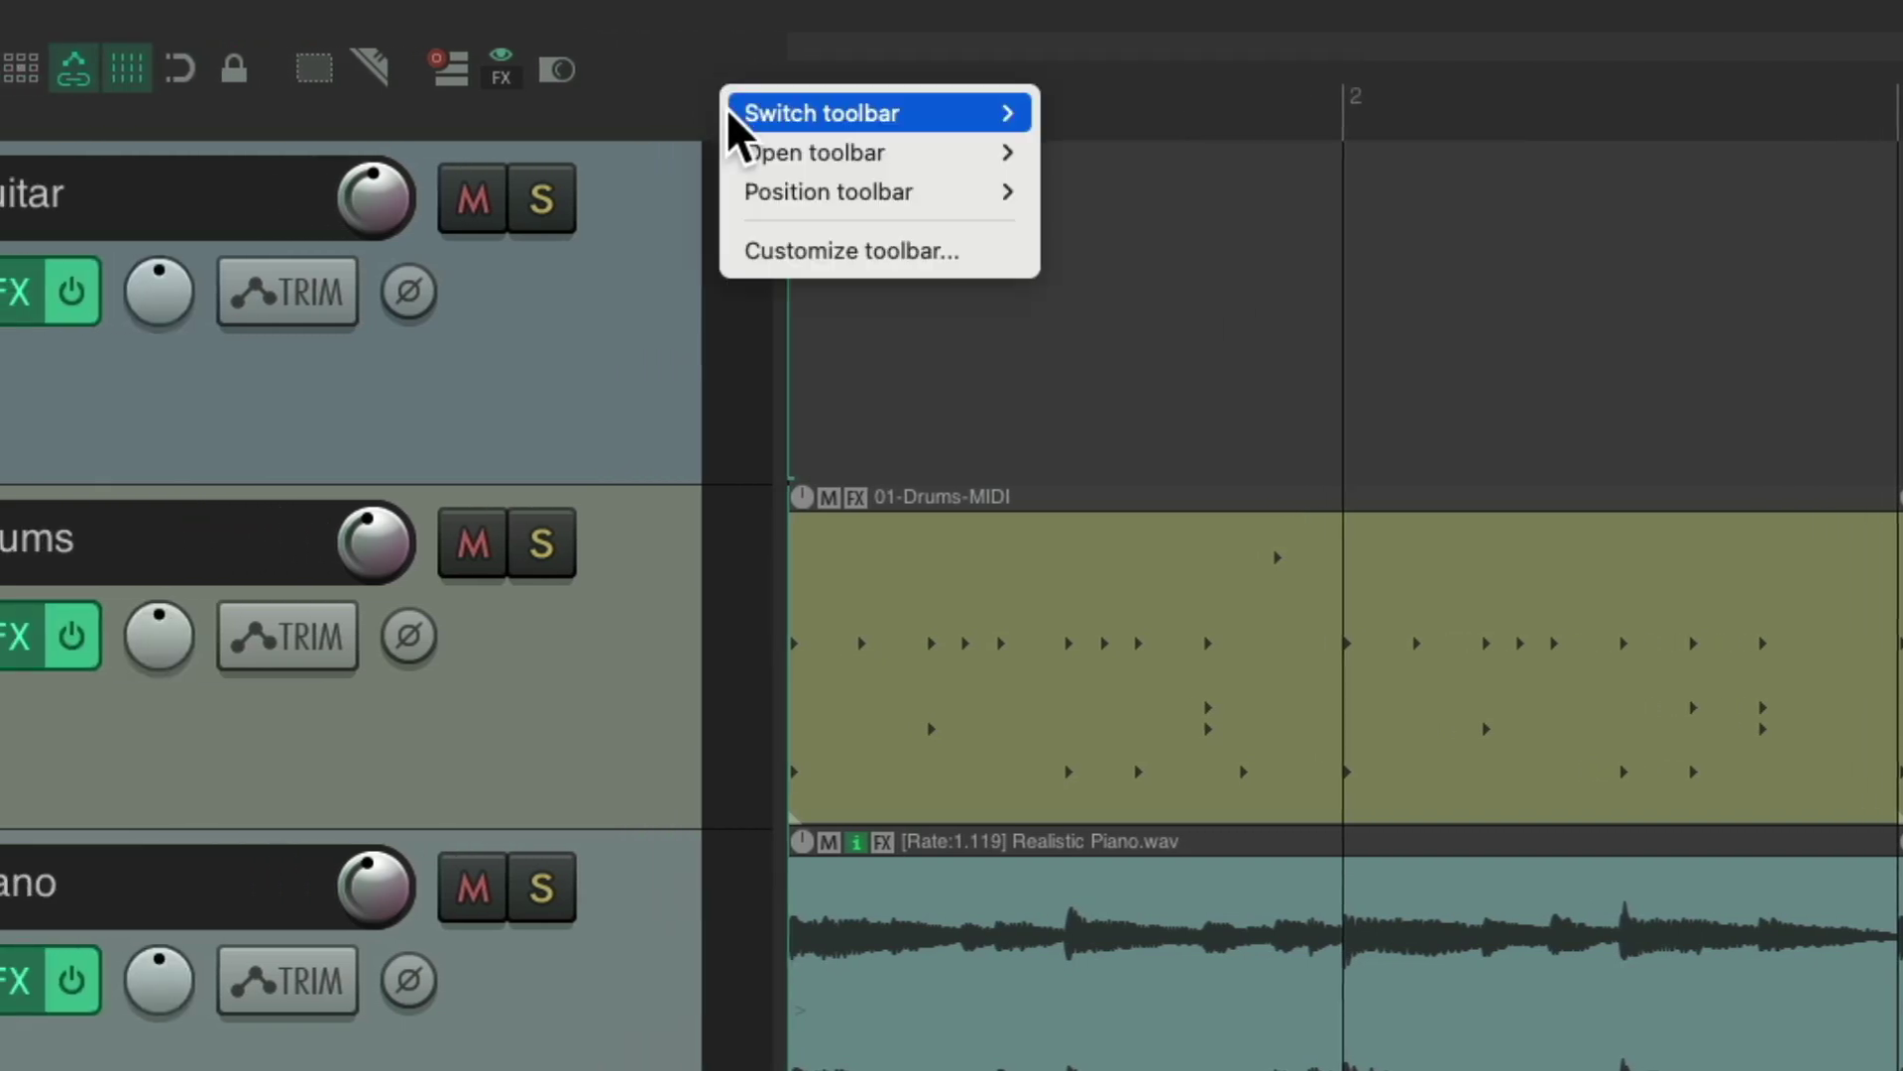
mouse_move(540, 156)
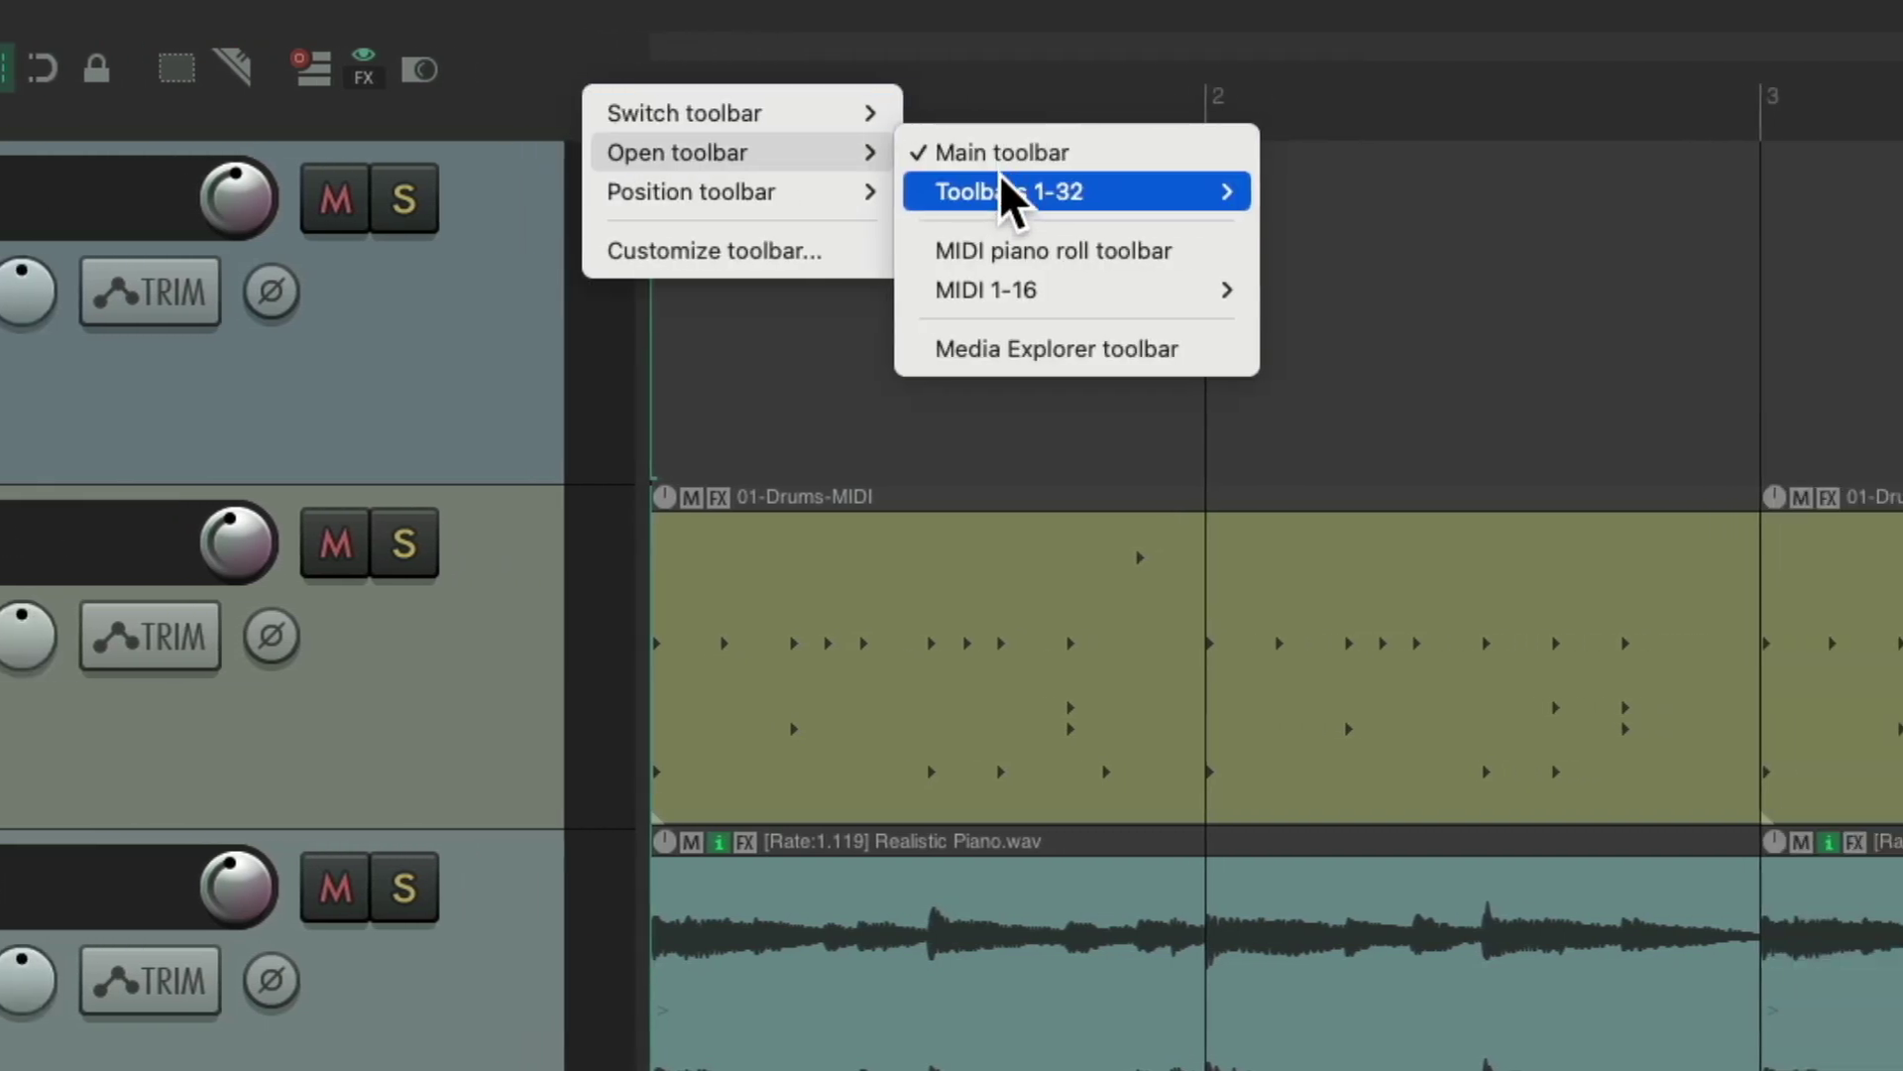
mouse_move(1006, 192)
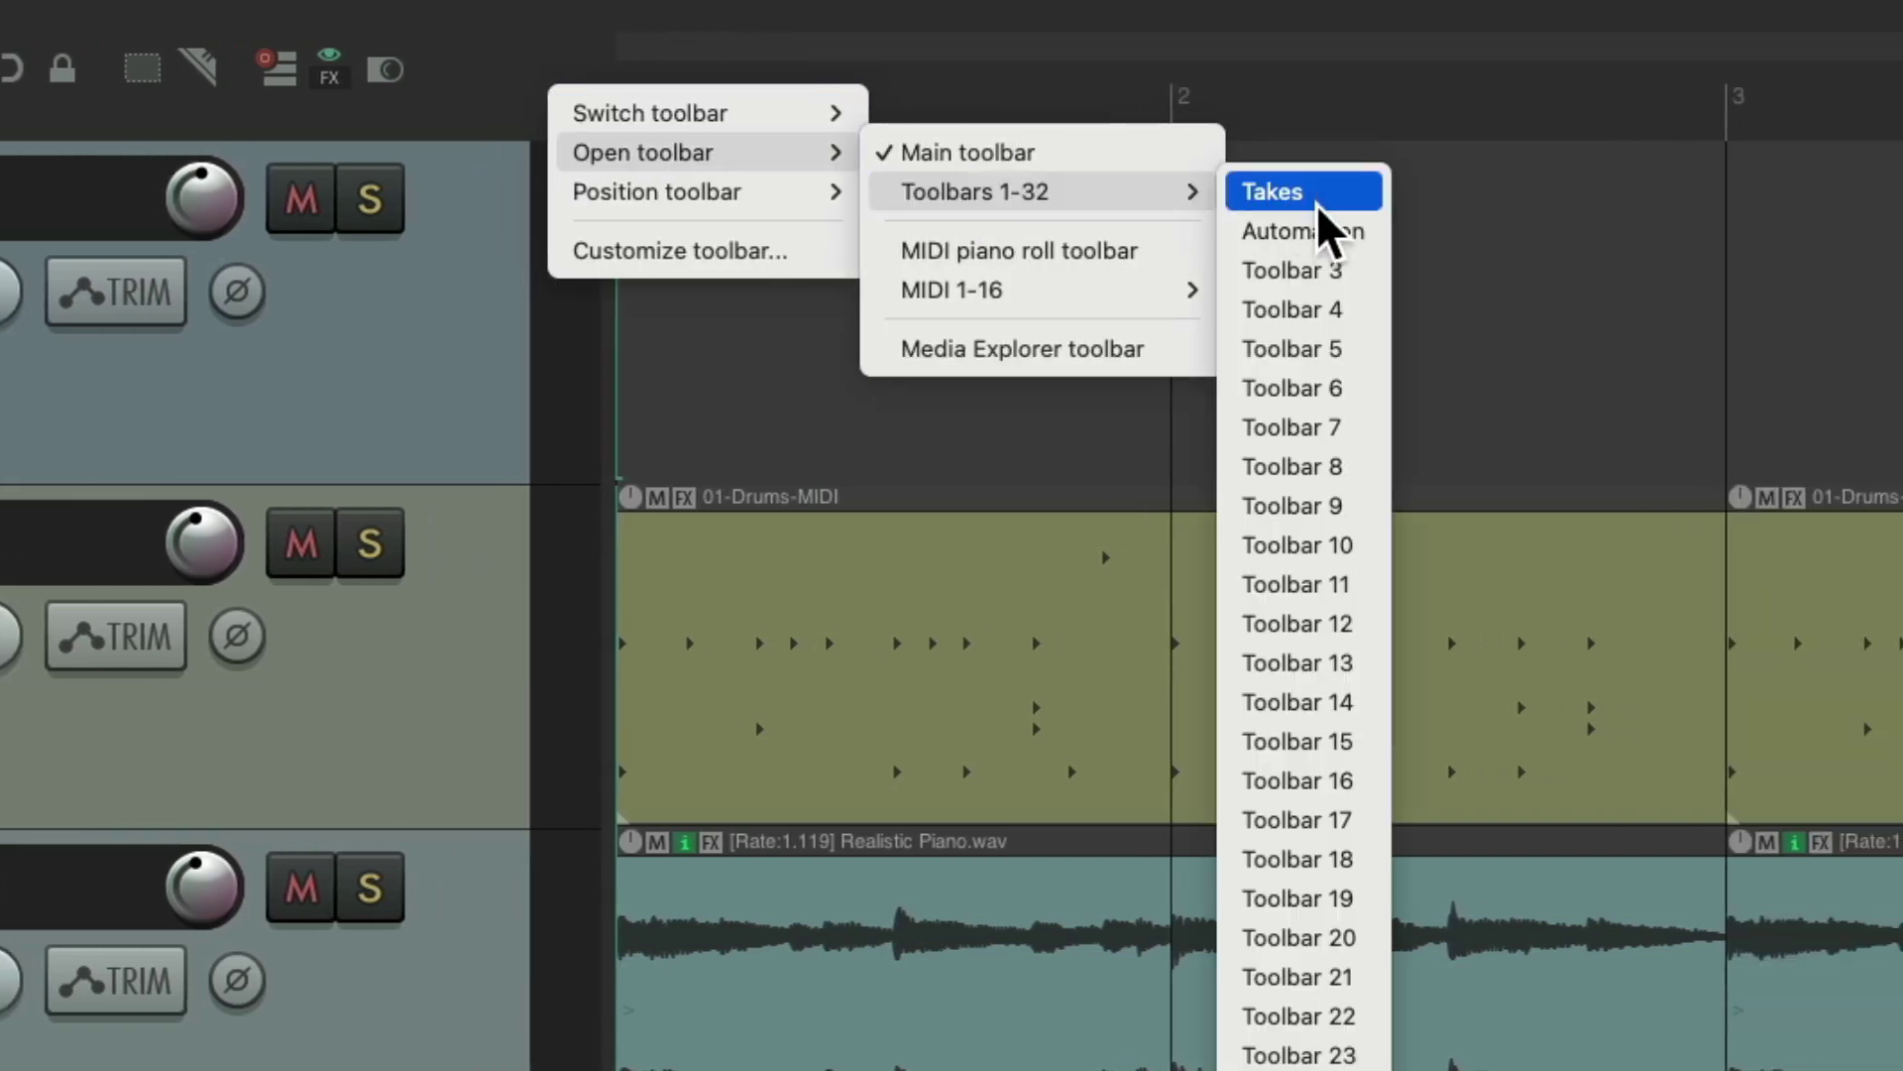
left_click(1346, 232)
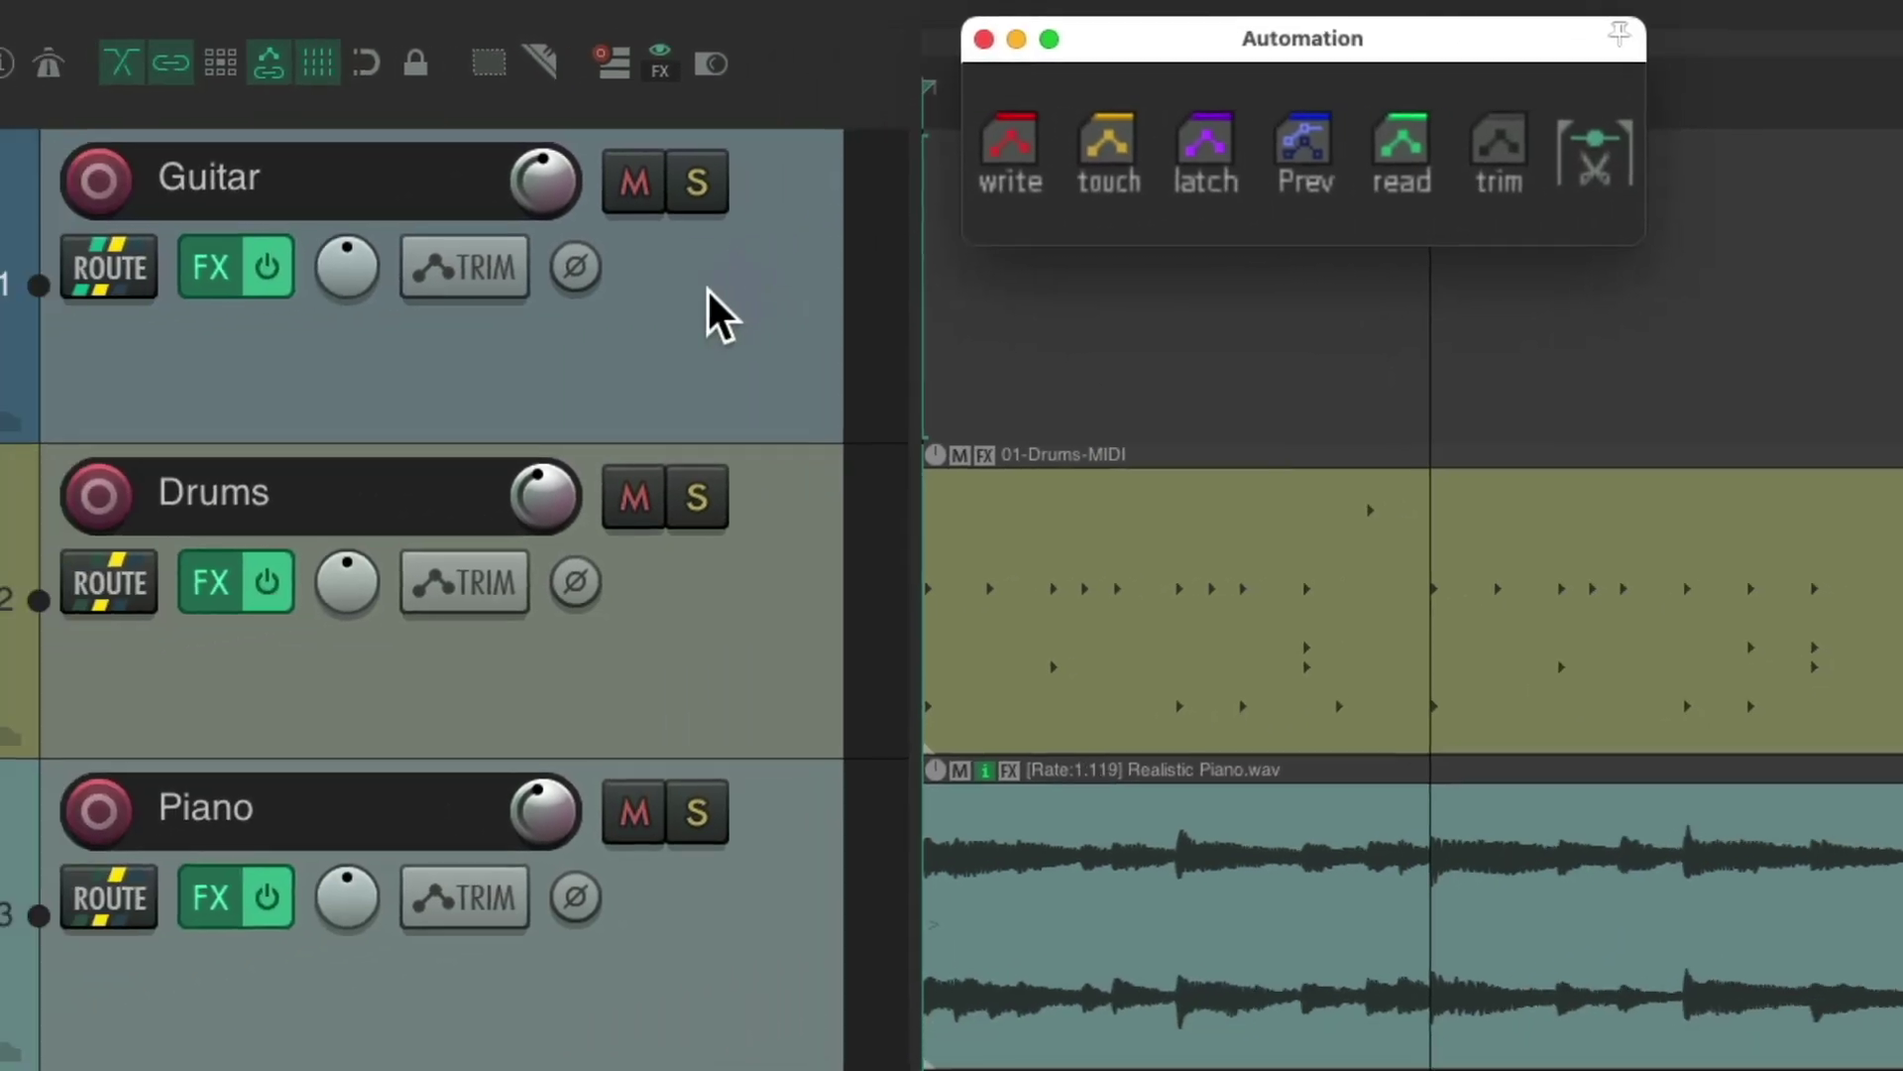
Cycle Guitar automation through write, touch, latch, latch preview, read, back to trim; close the window
left_click(382, 363)
left_click(712, 176)
left_click(1135, 159)
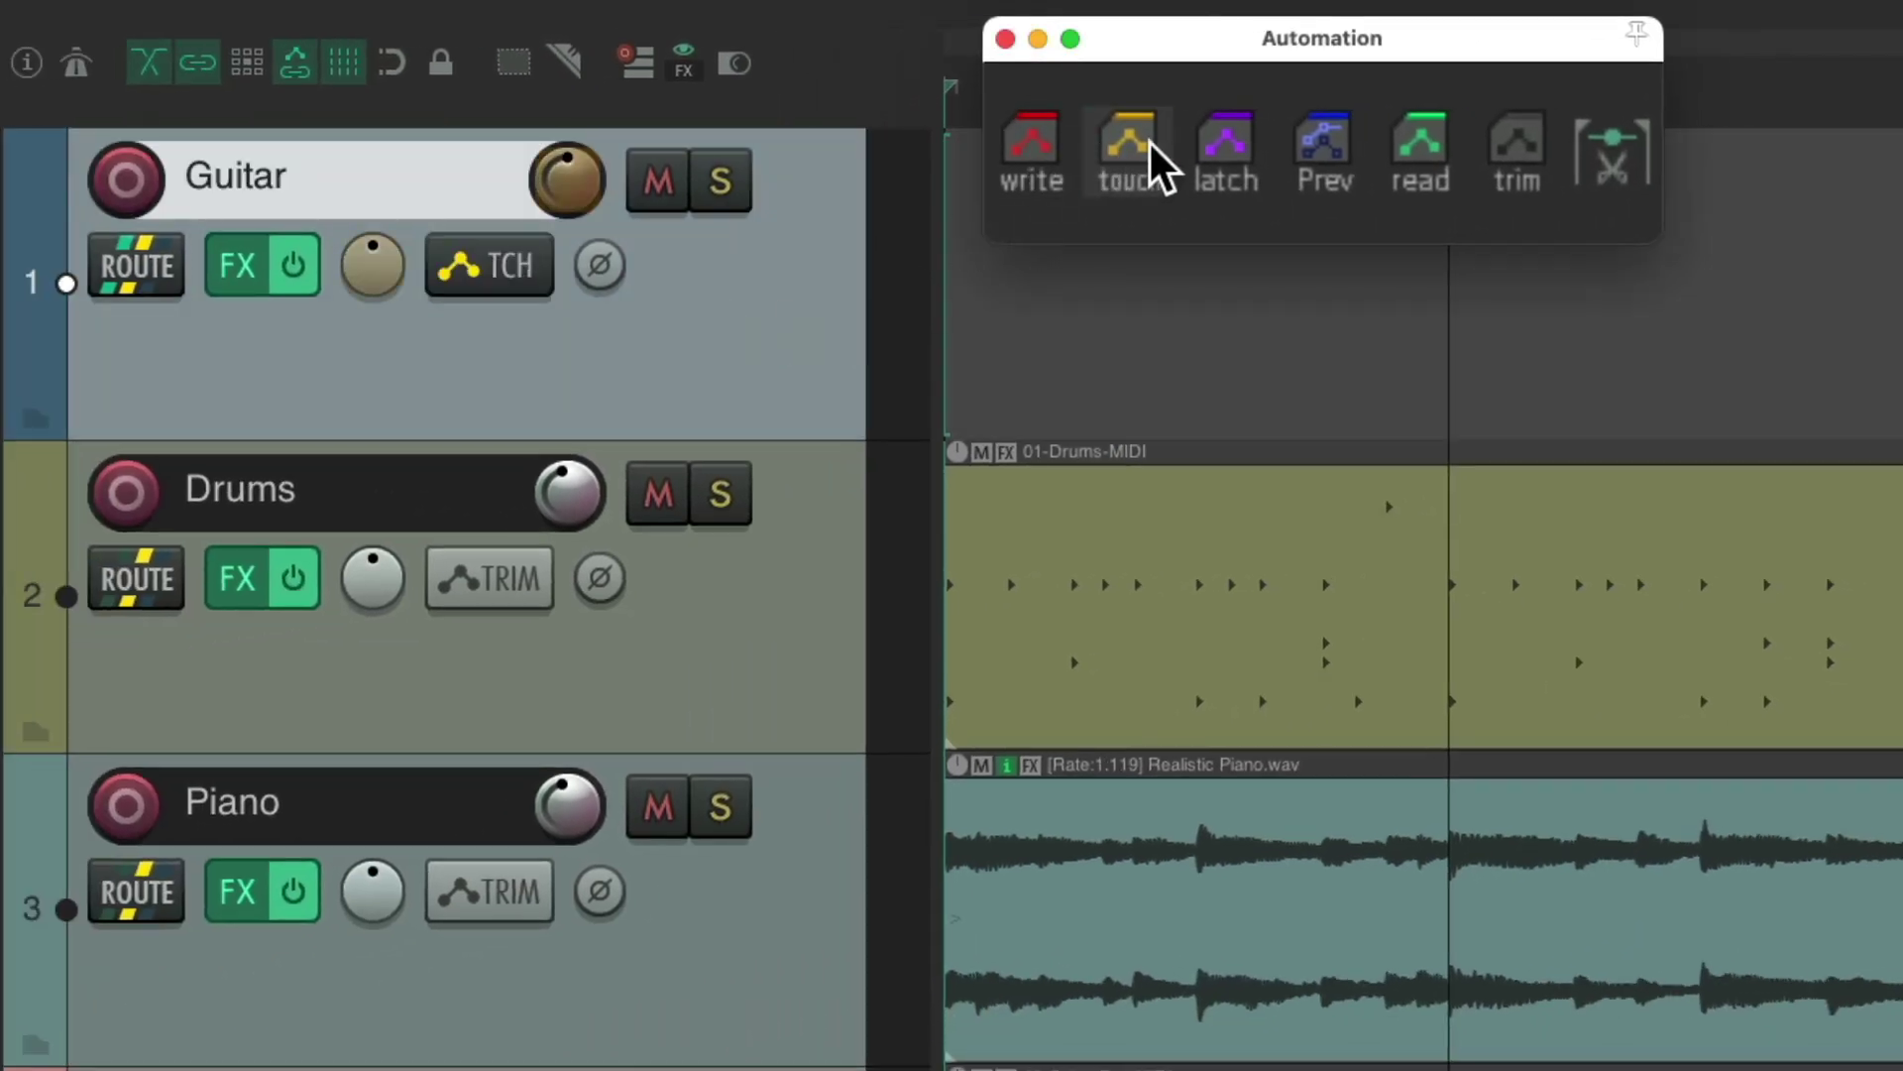
left_click(1221, 164)
left_click(1317, 174)
left_click(1423, 159)
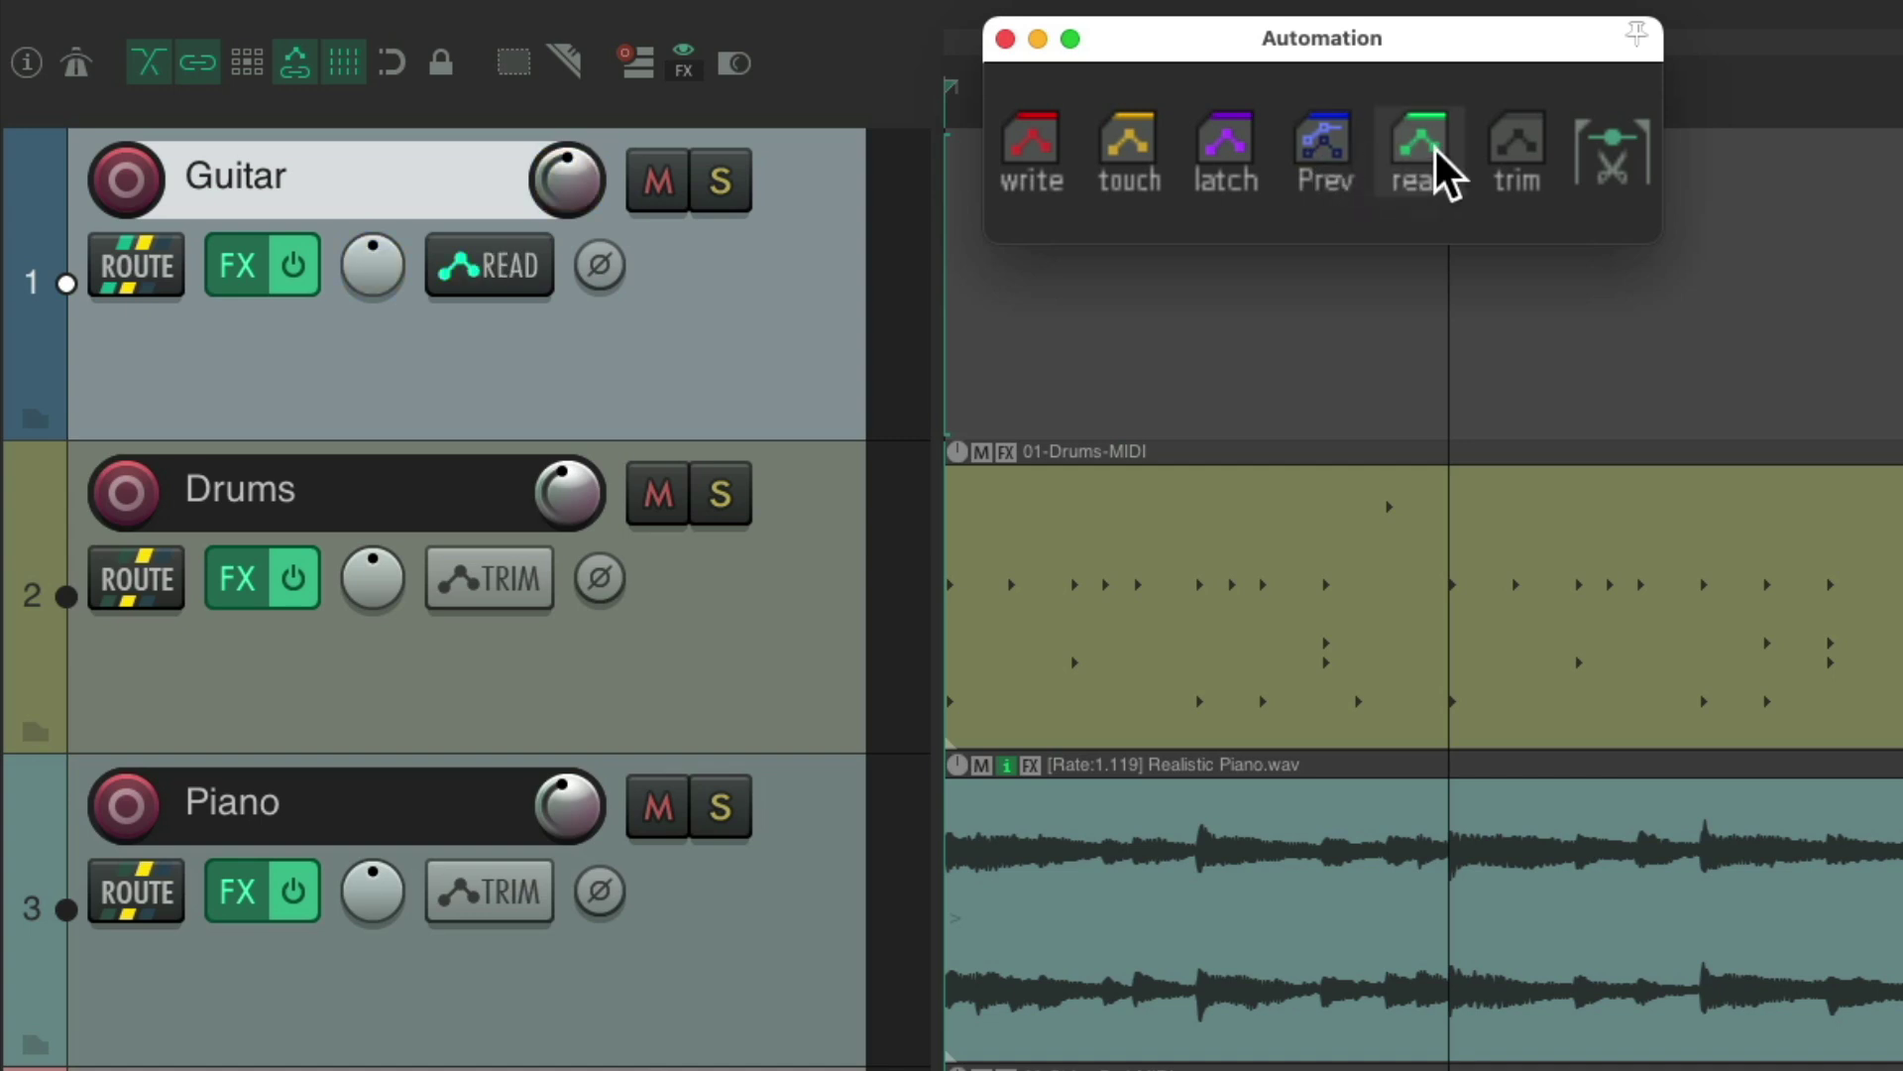
left_click(1517, 168)
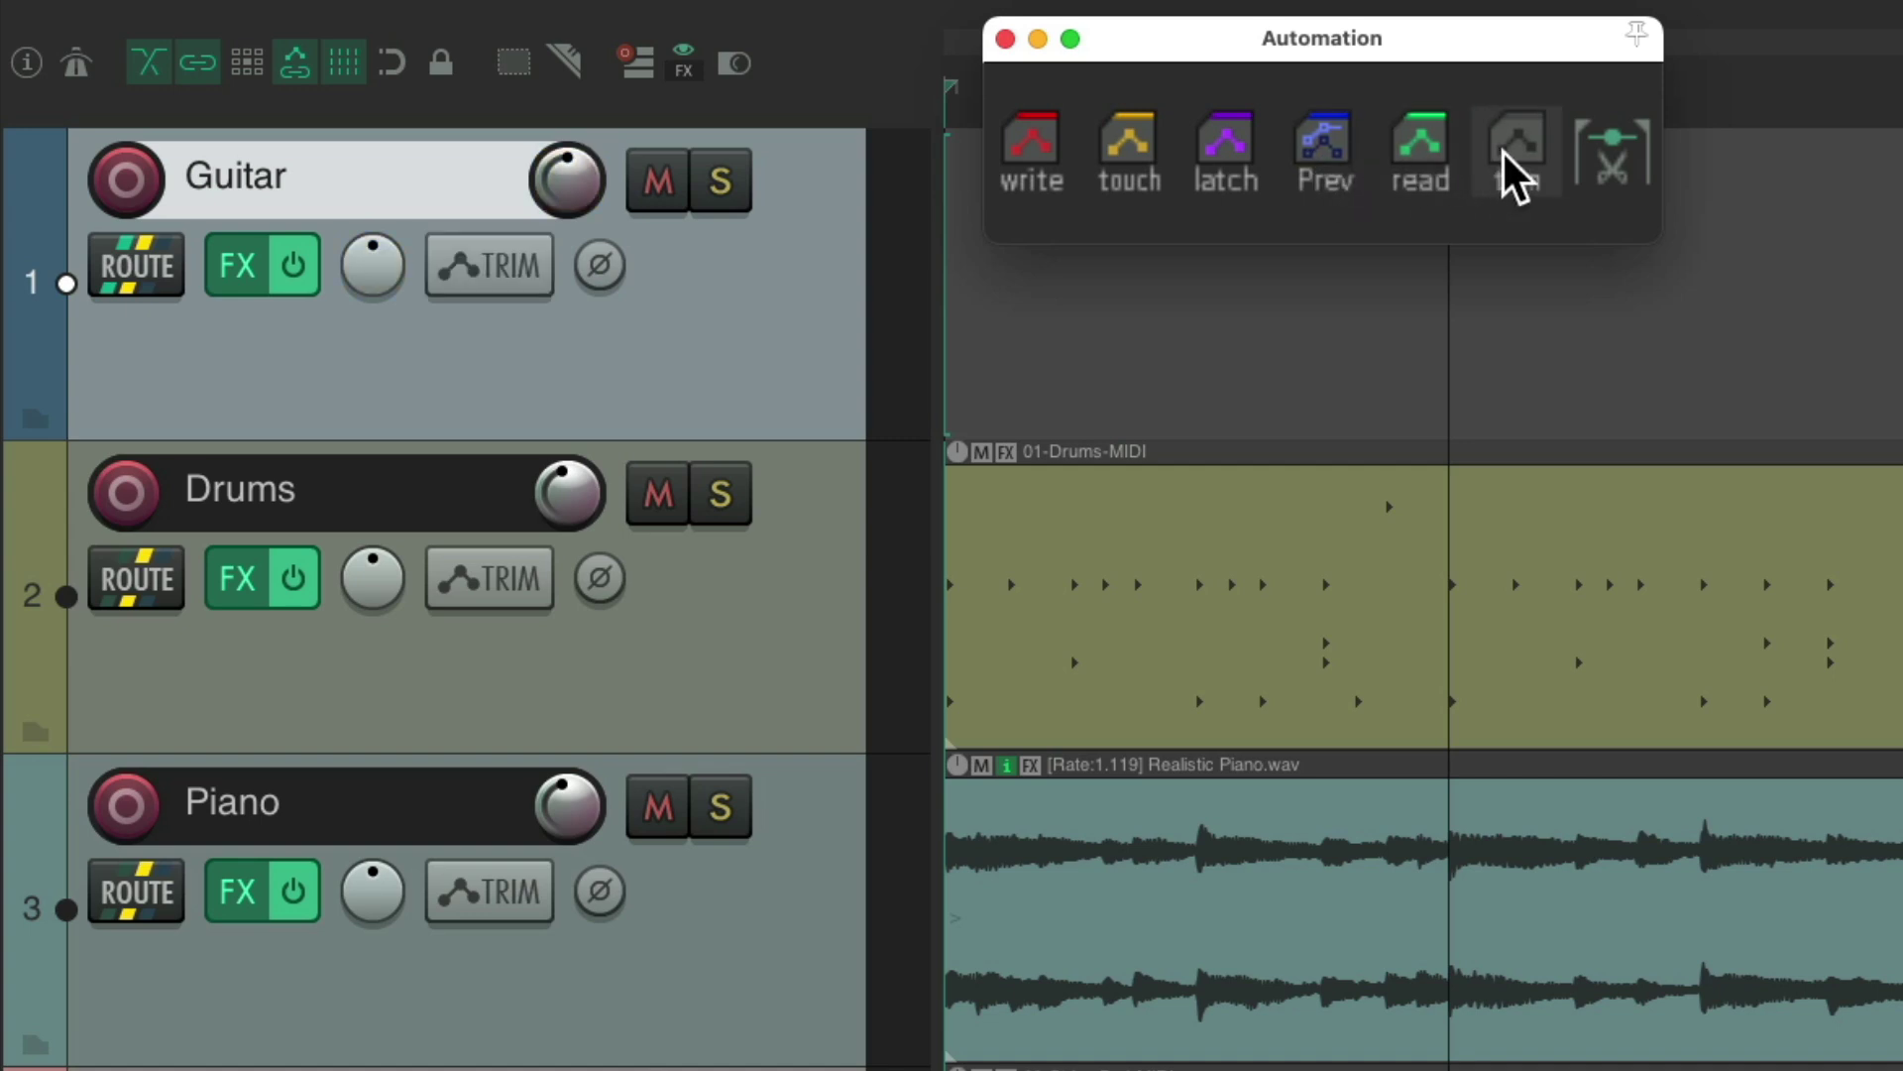
left_click(1006, 39)
right_click(905, 65)
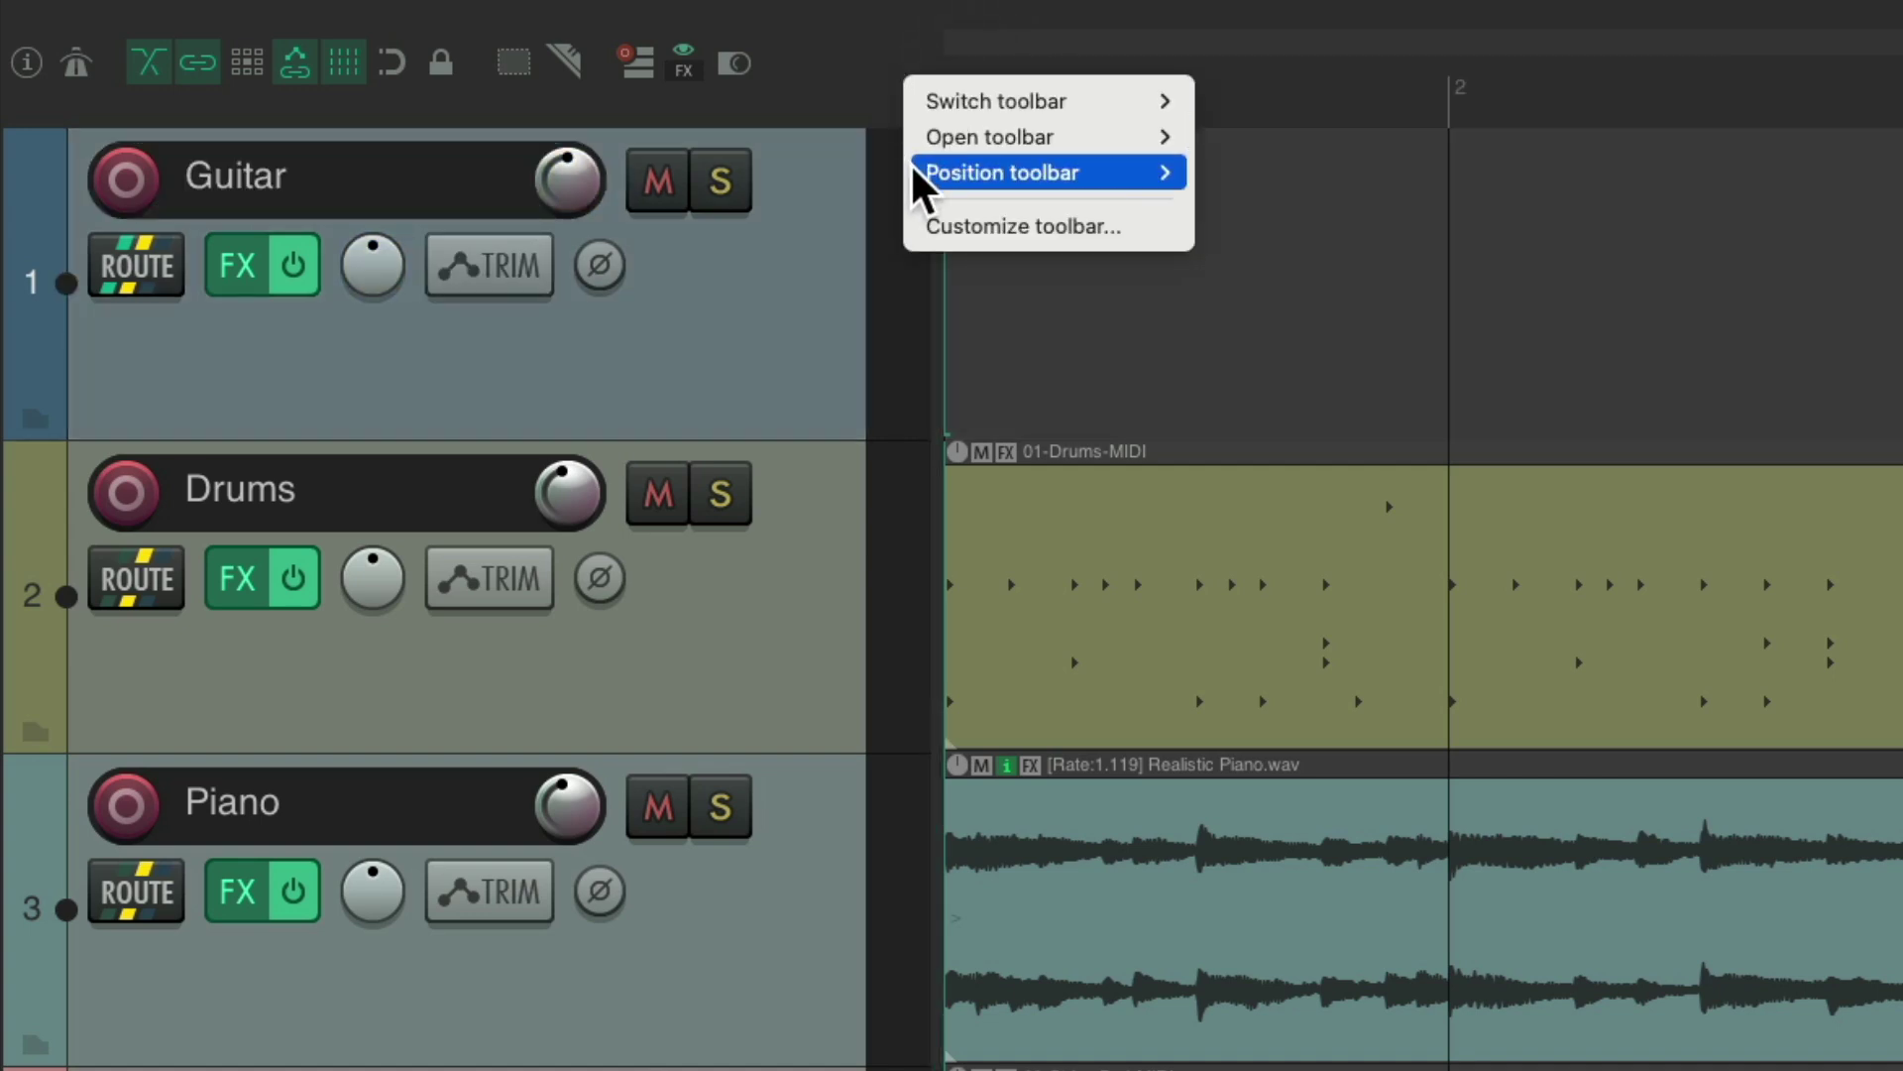
mouse_move(914, 171)
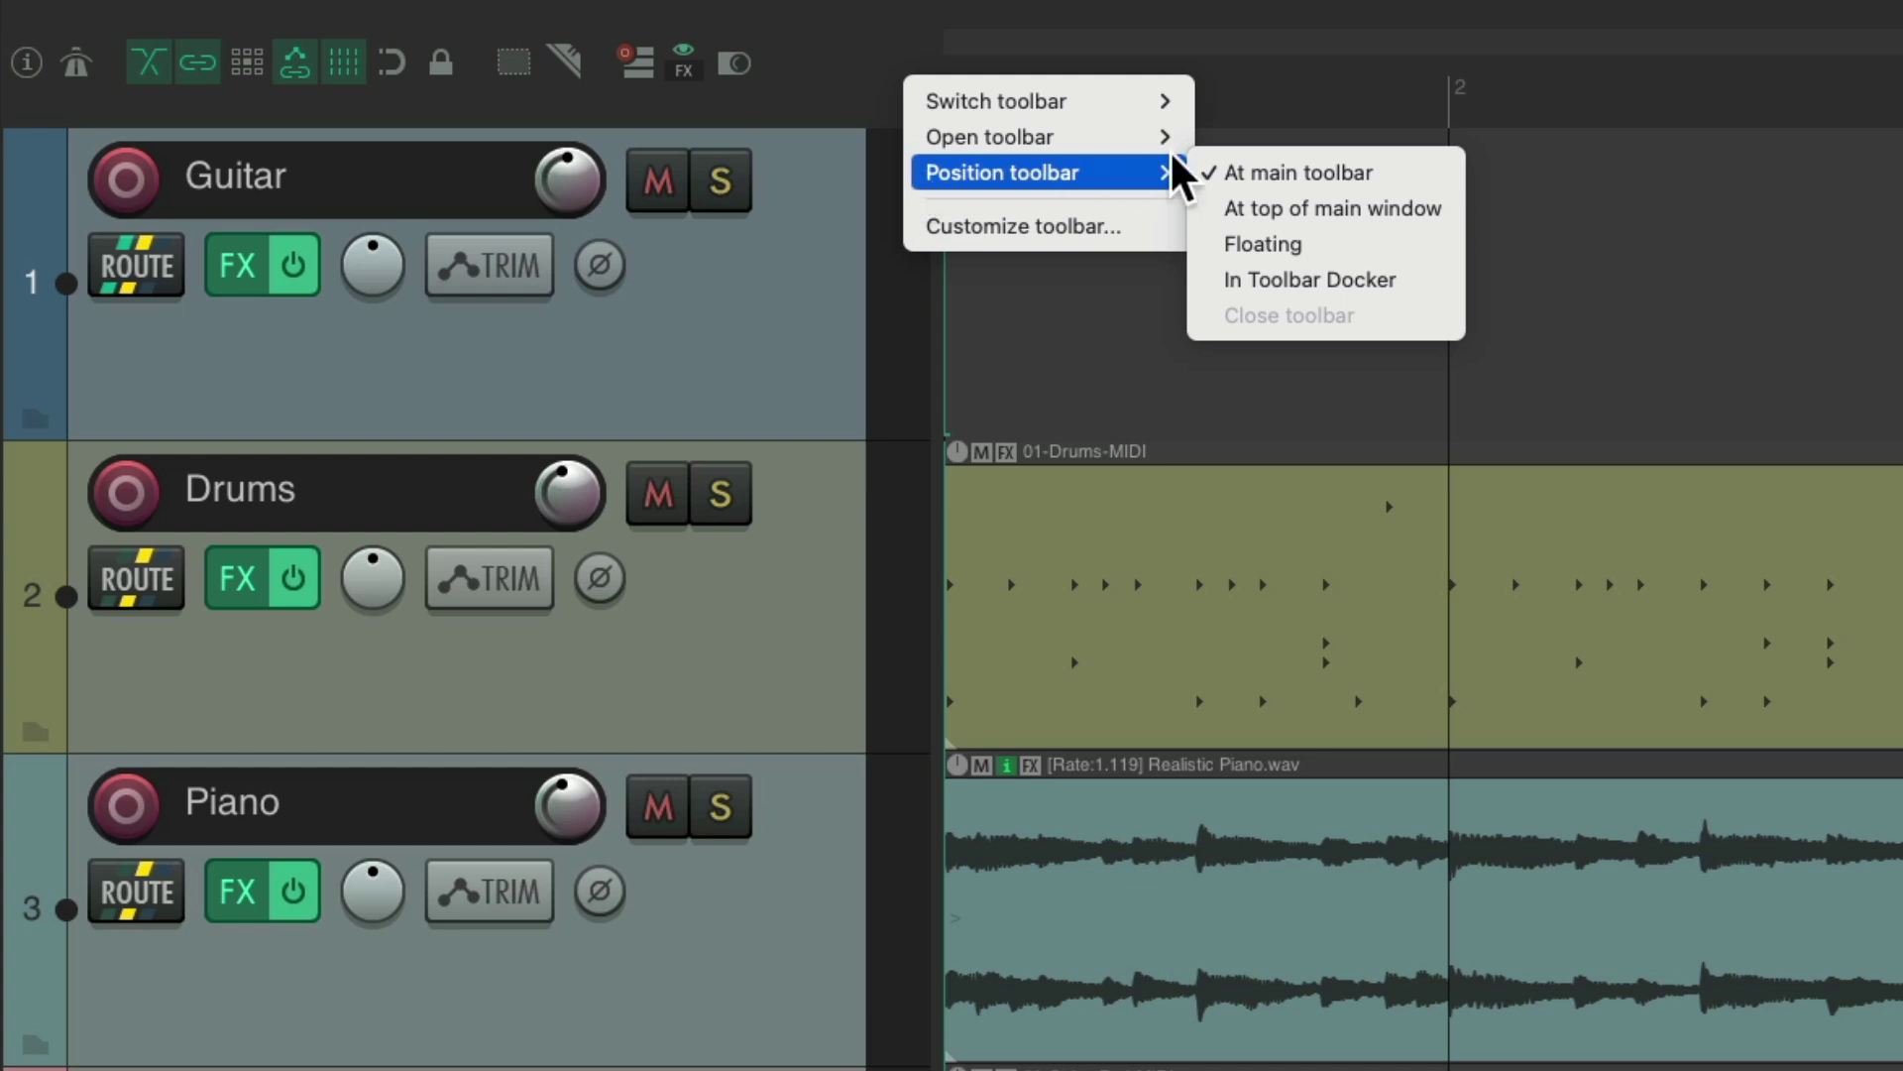
left_click(1318, 208)
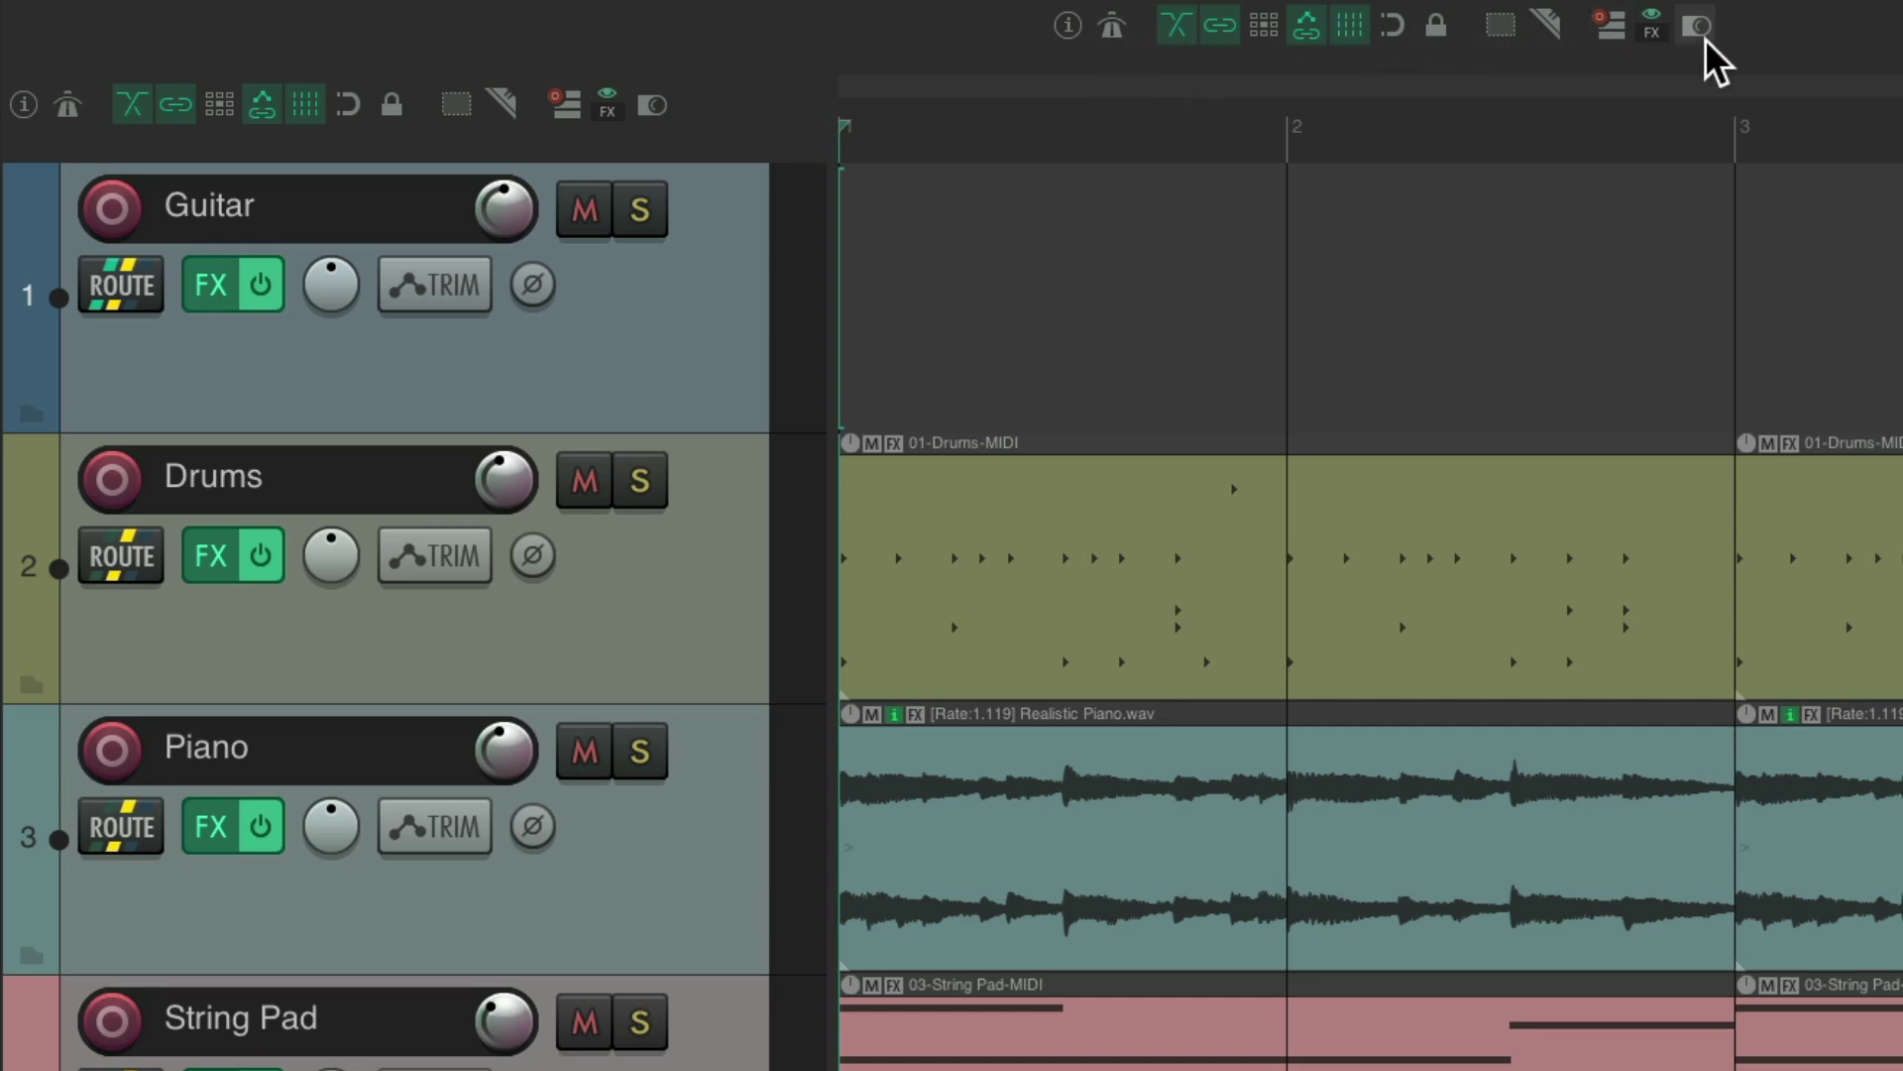
right_click(1036, 30)
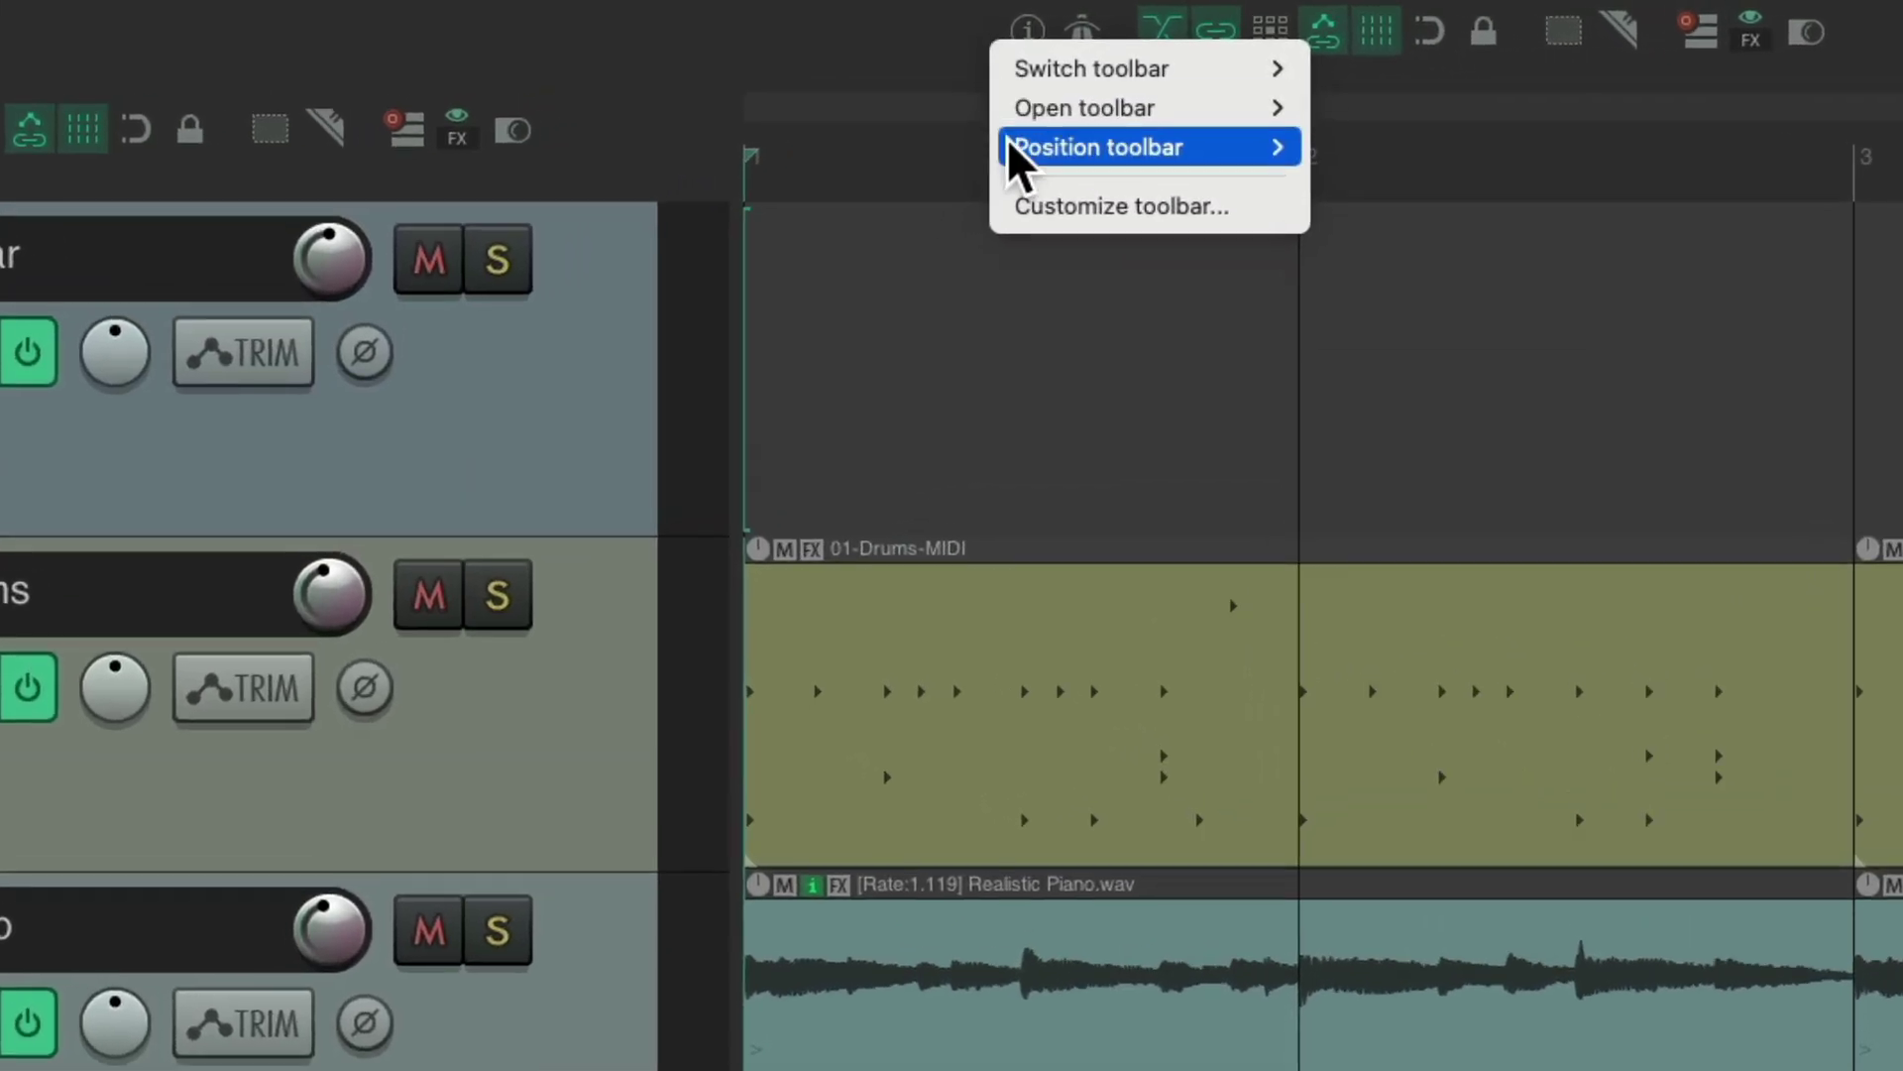
mouse_move(1210, 158)
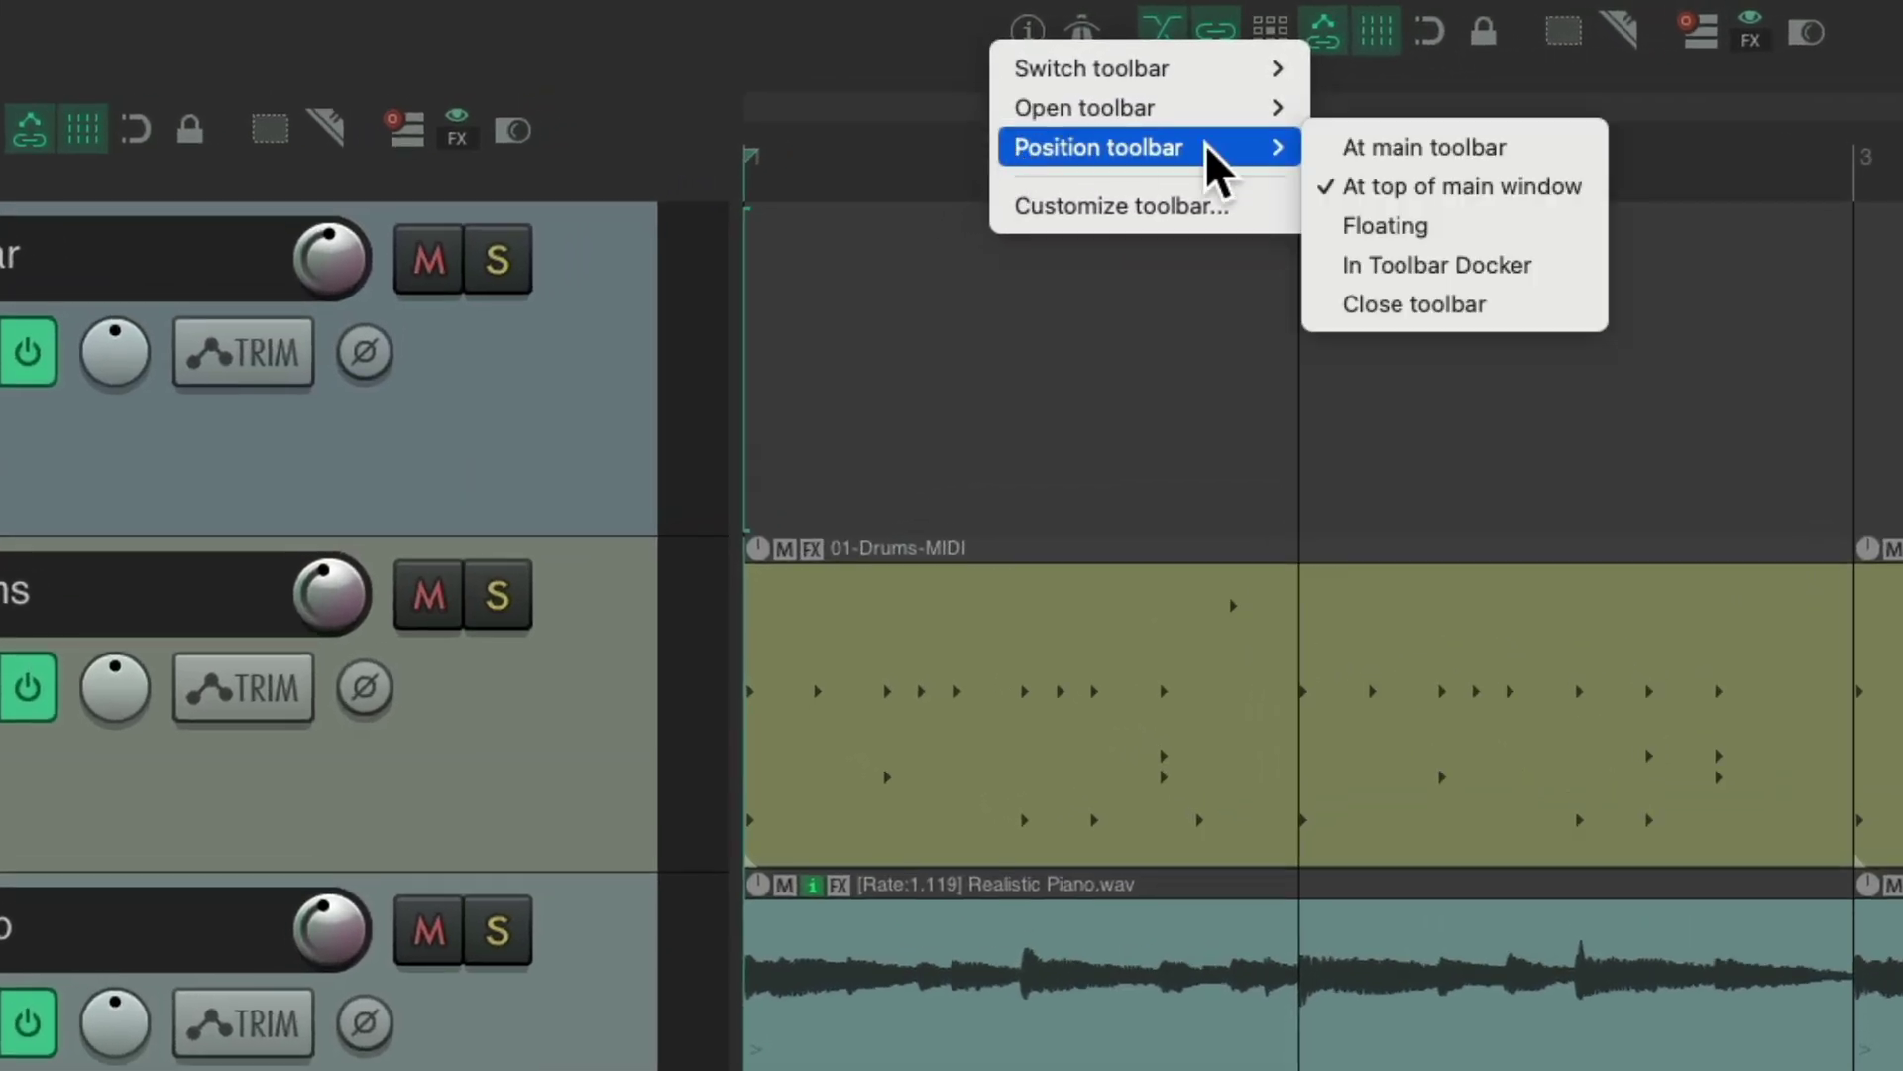
left_click(1517, 226)
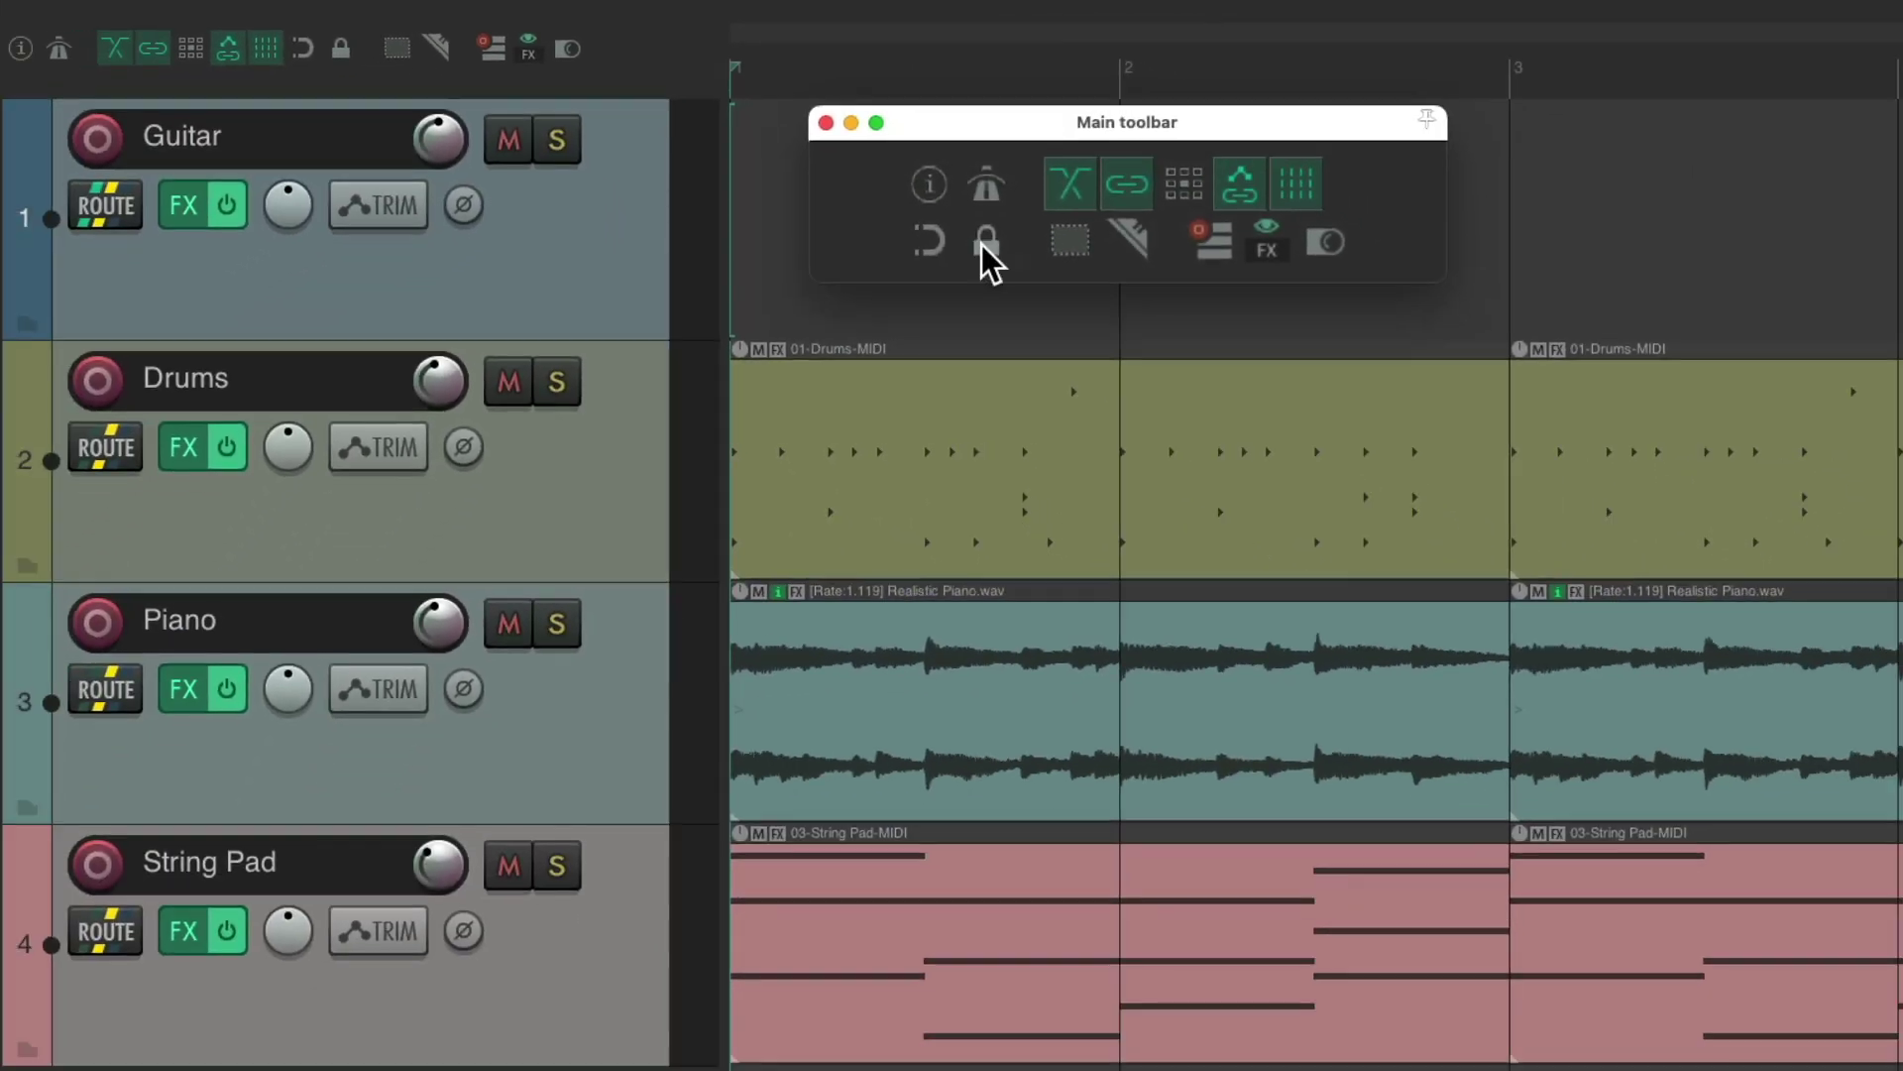
left_click_drag(1301, 131, 1272, 71)
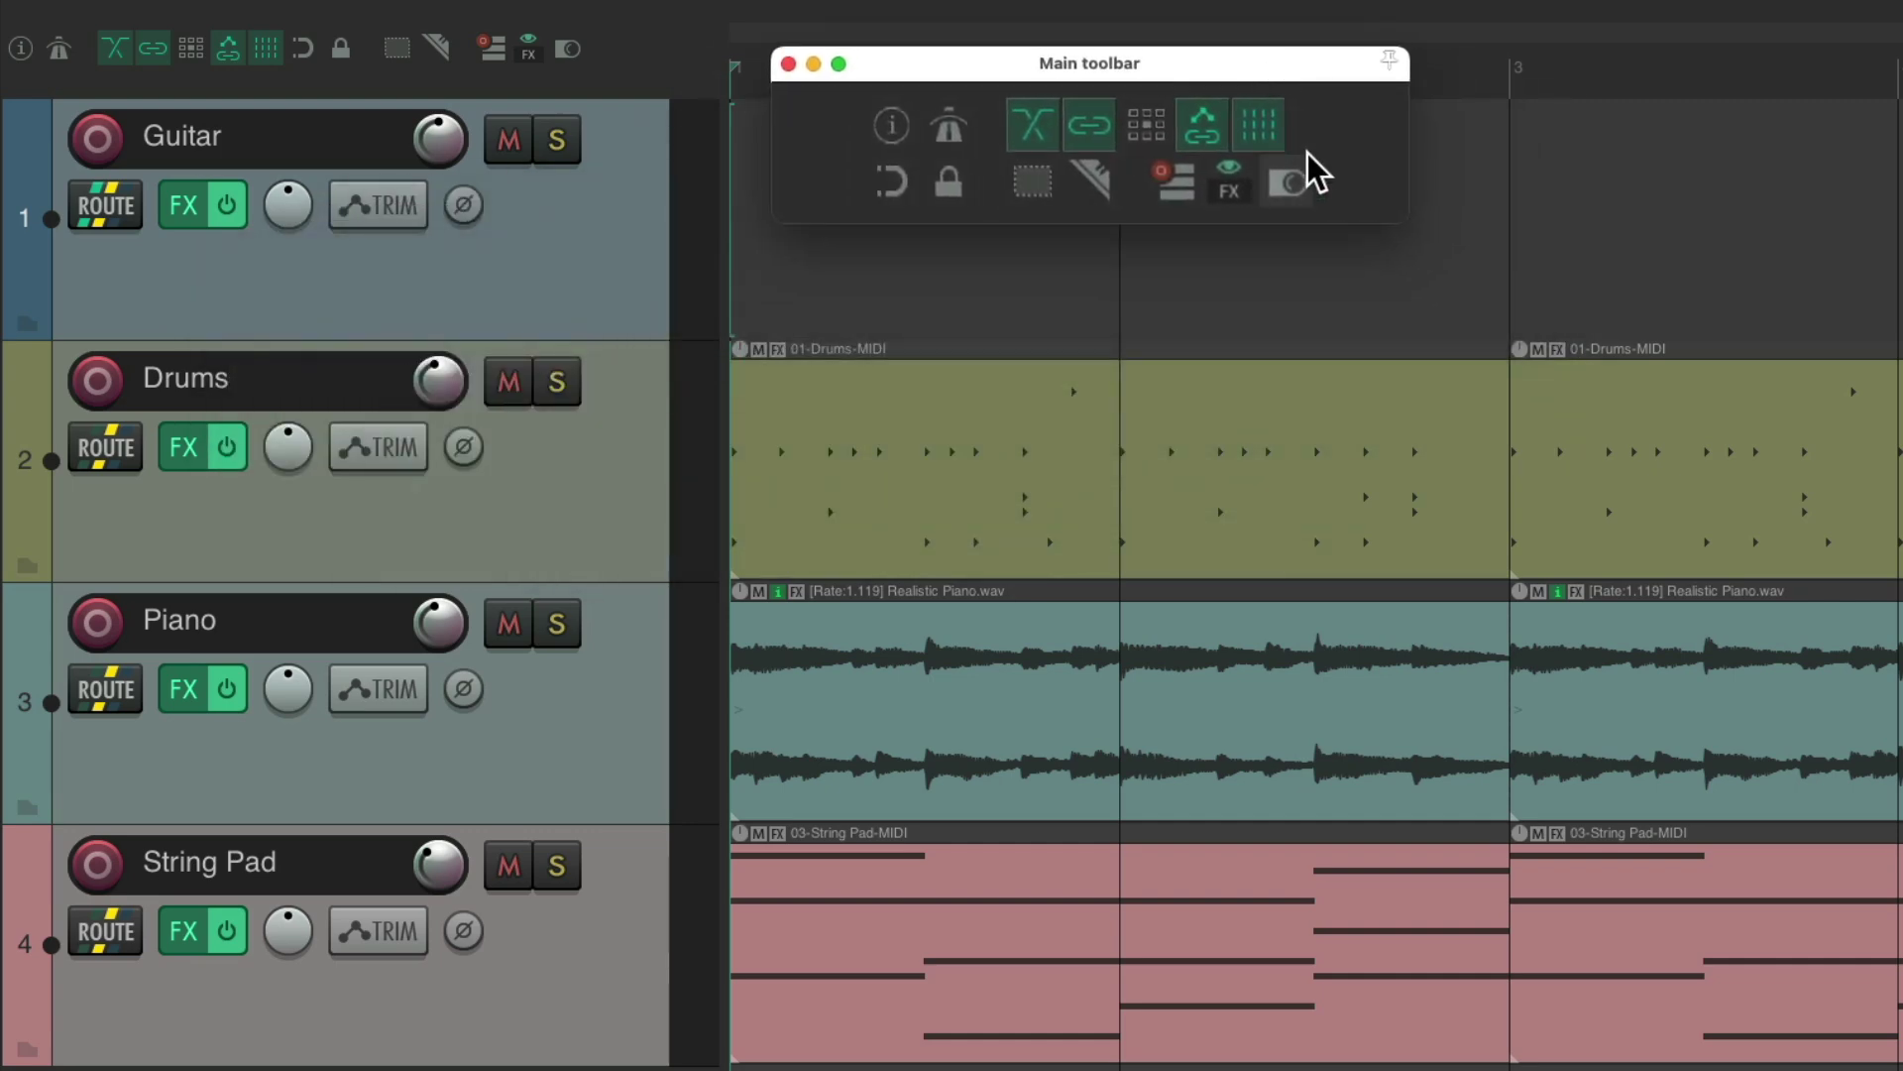
right_click(842, 179)
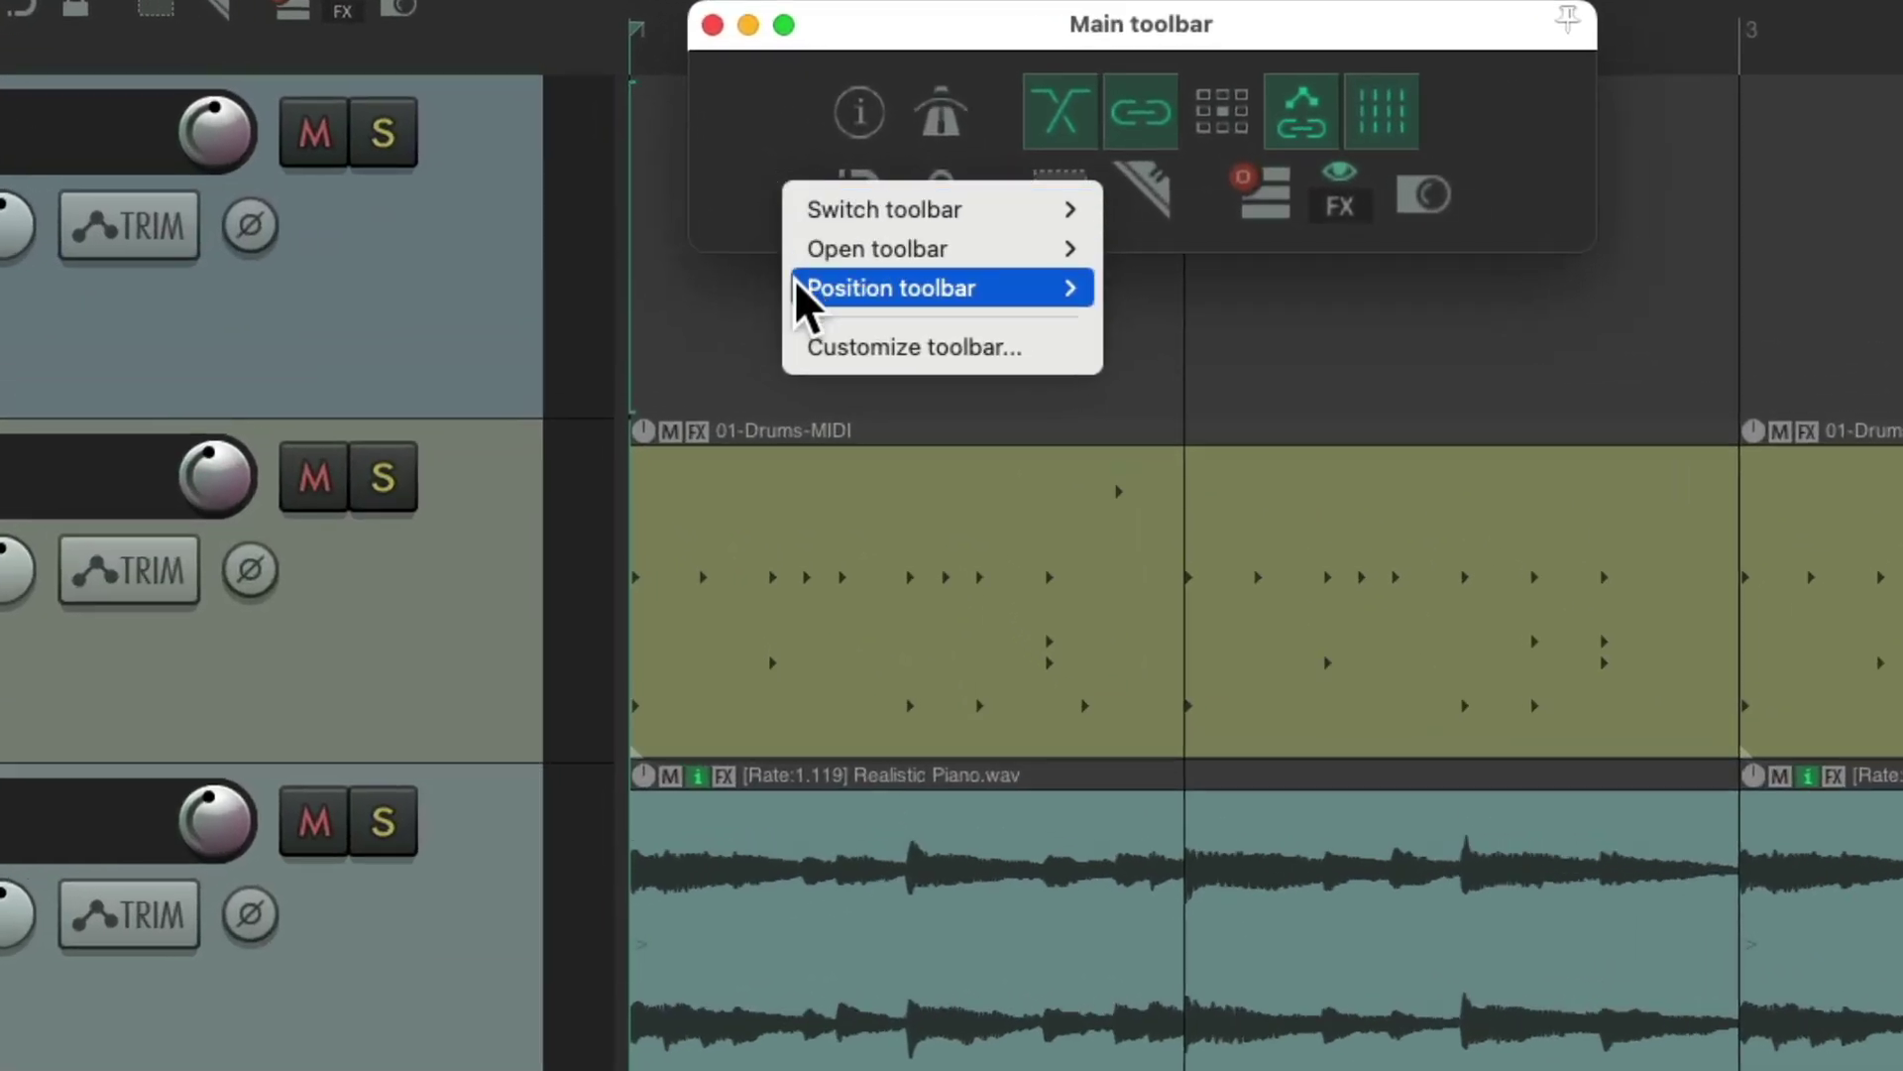
mouse_move(824, 278)
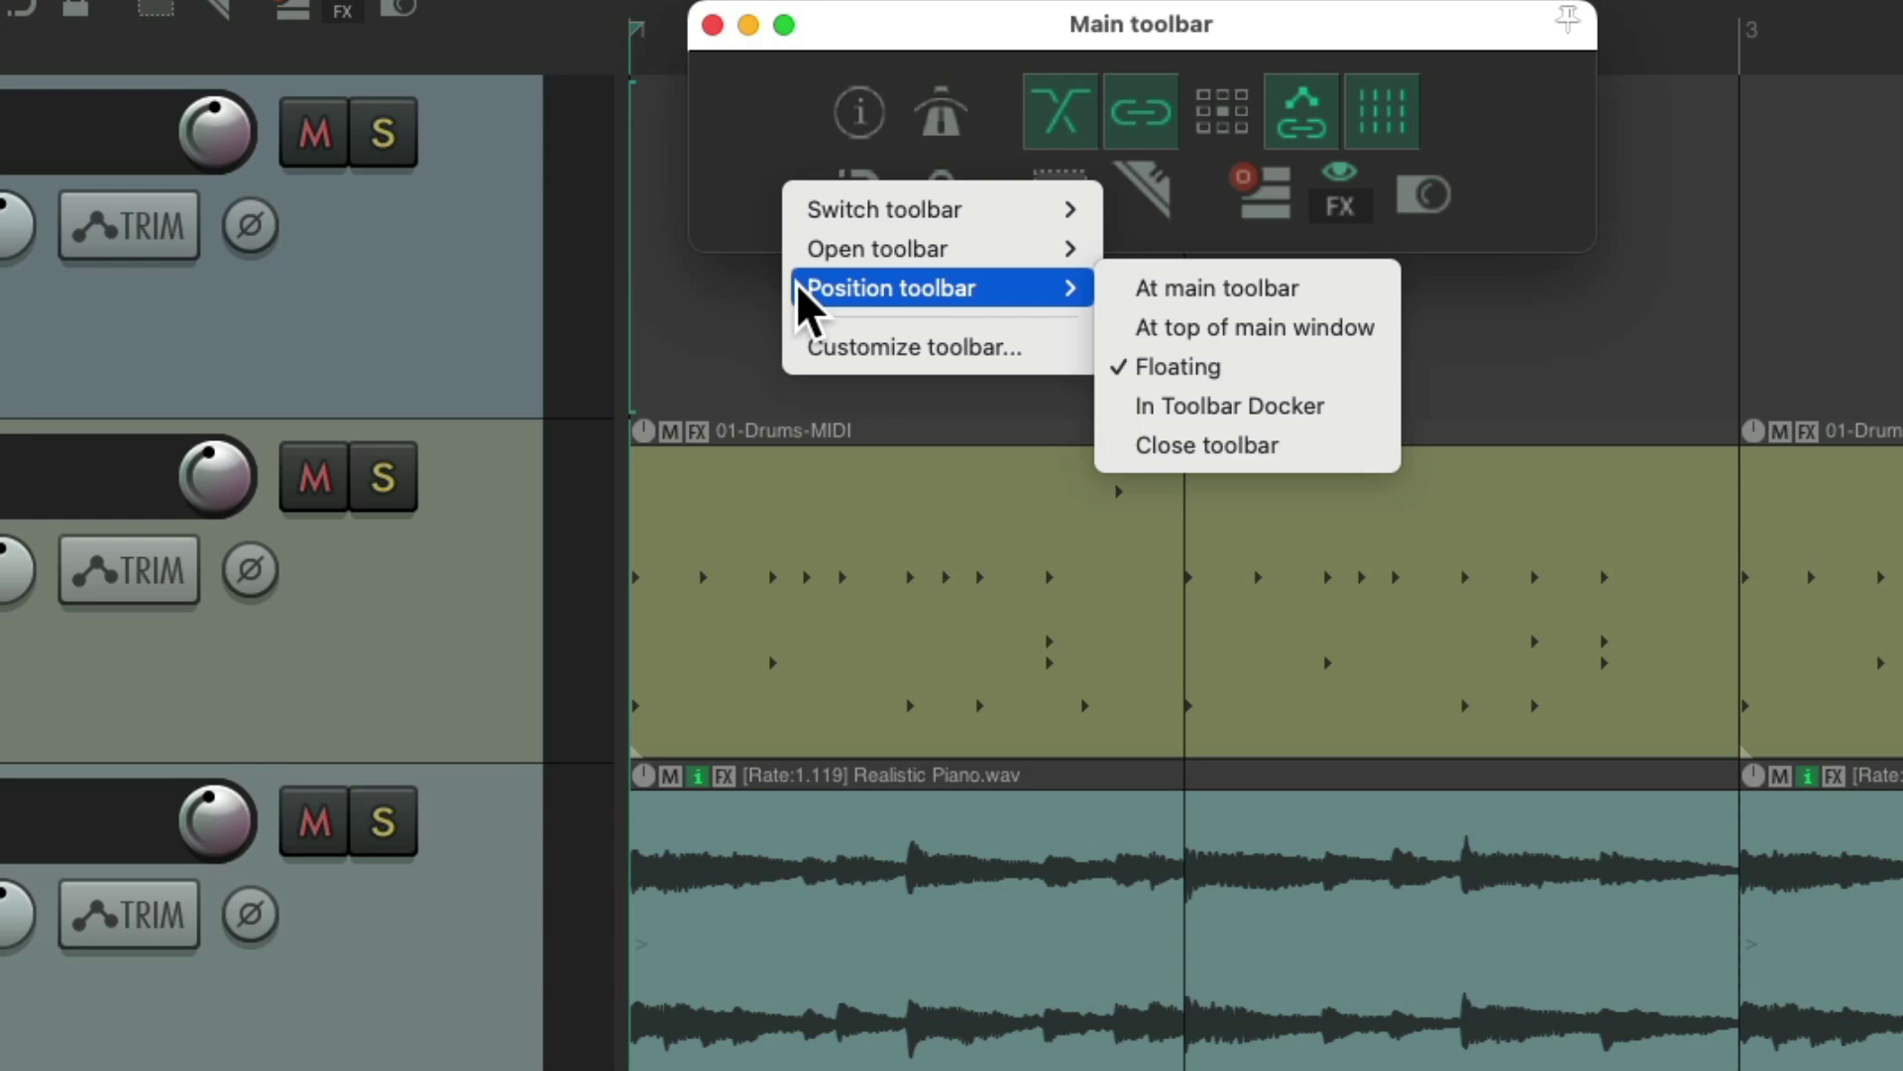
left_click(1148, 287)
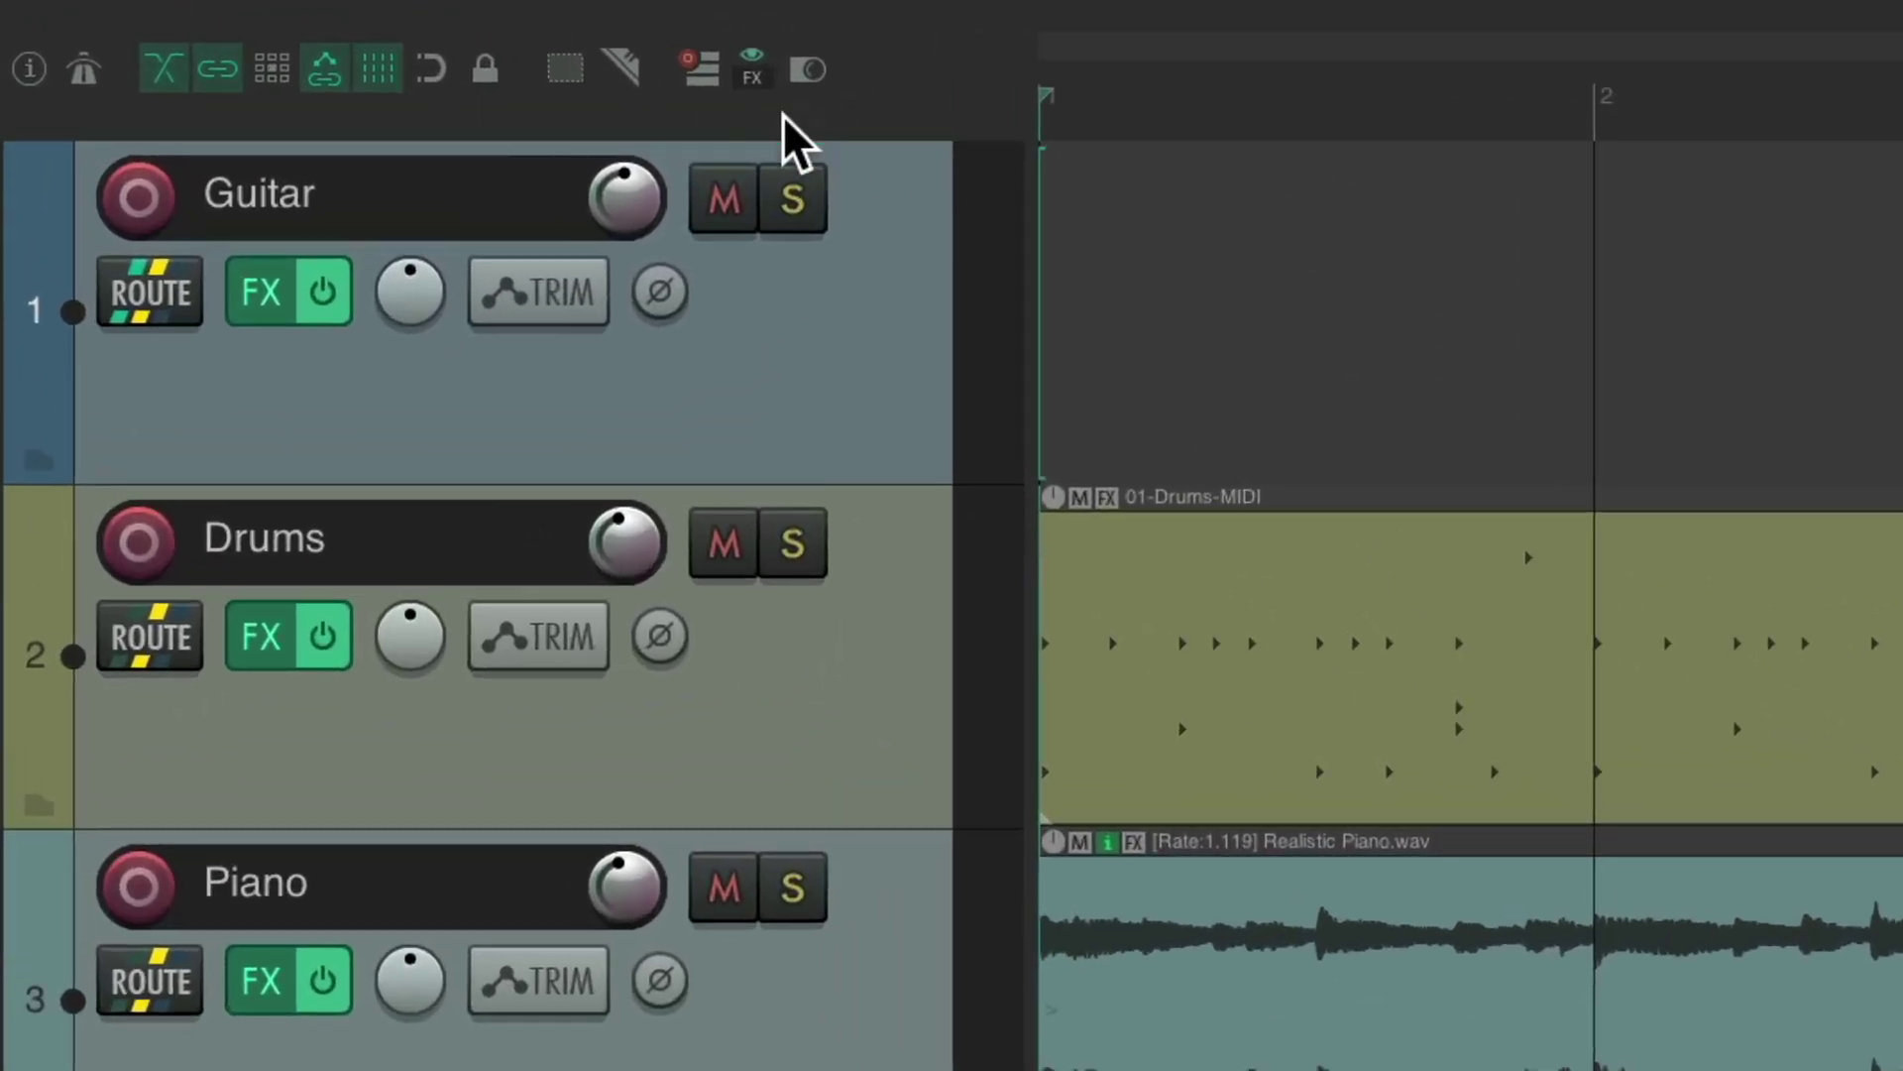
Open Toolbar 3 as a floating window and start customizing its Edit me placeholder
right_click(949, 100)
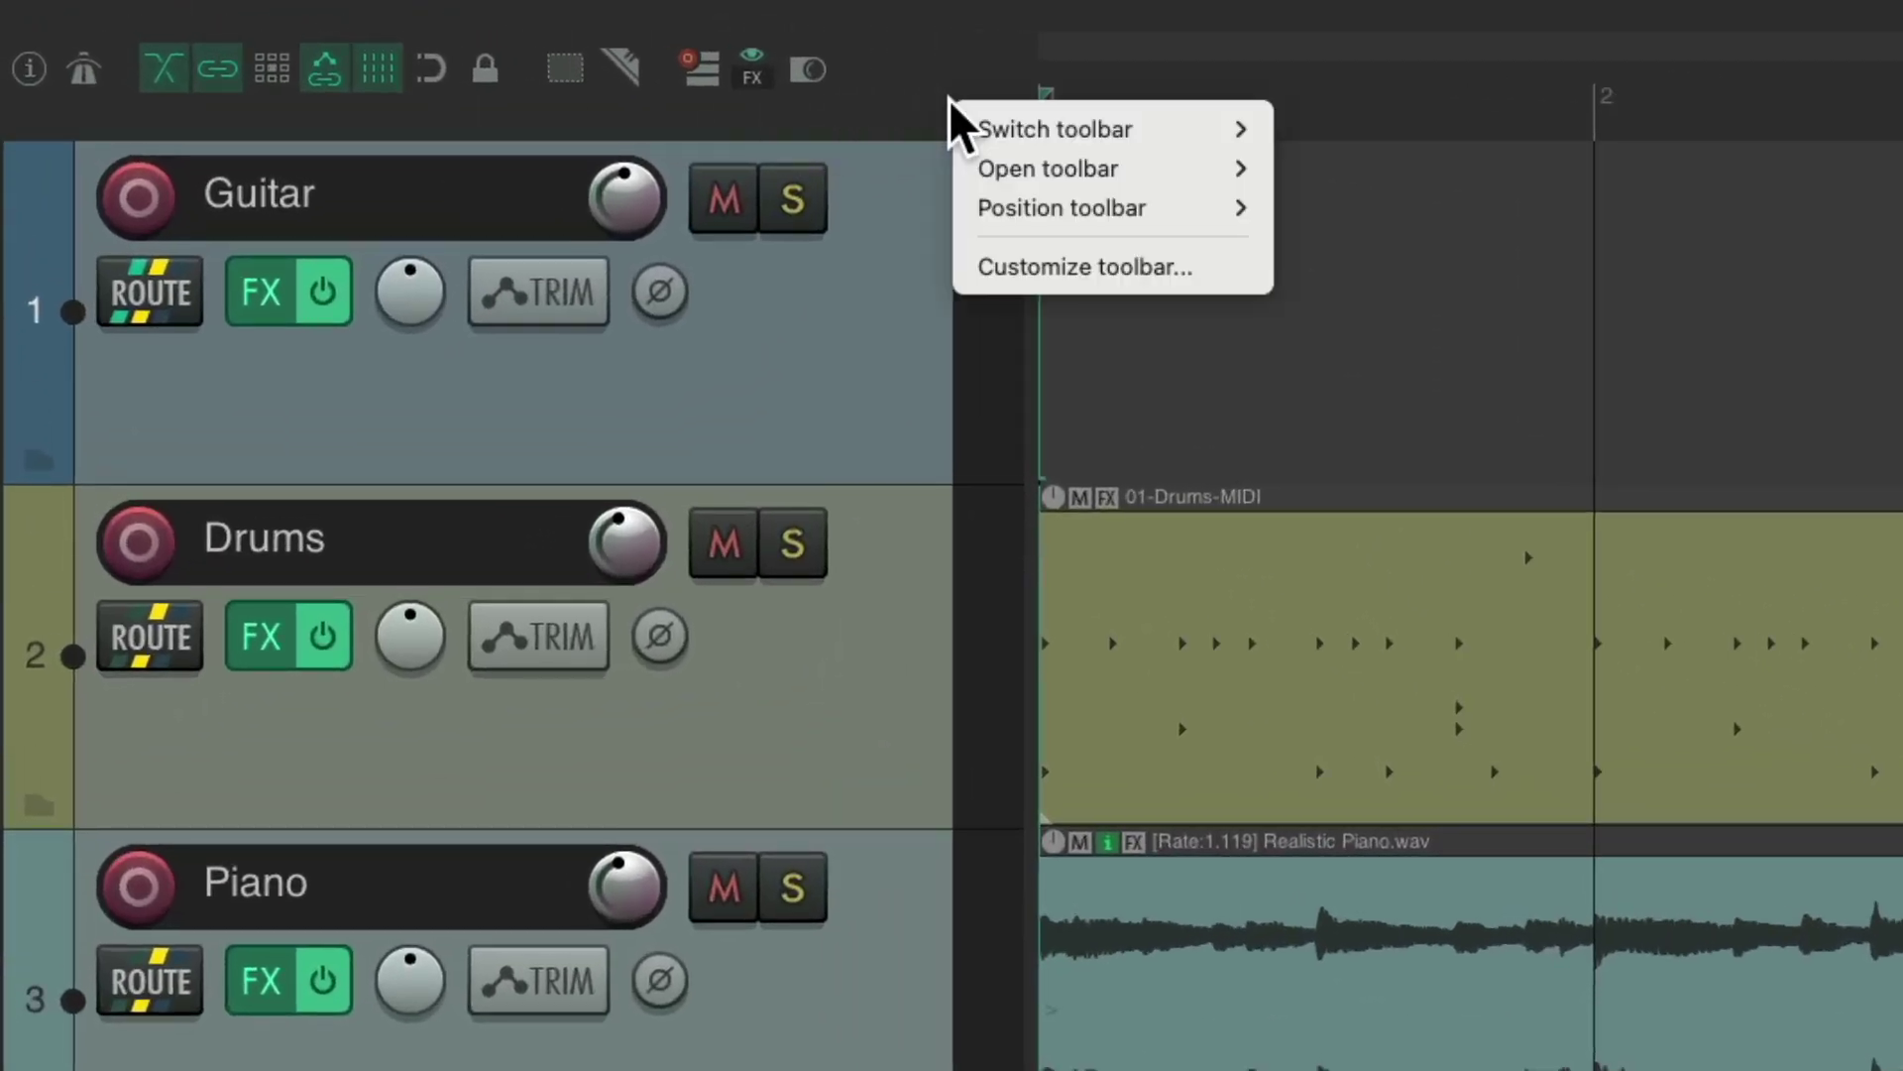
mouse_move(977, 175)
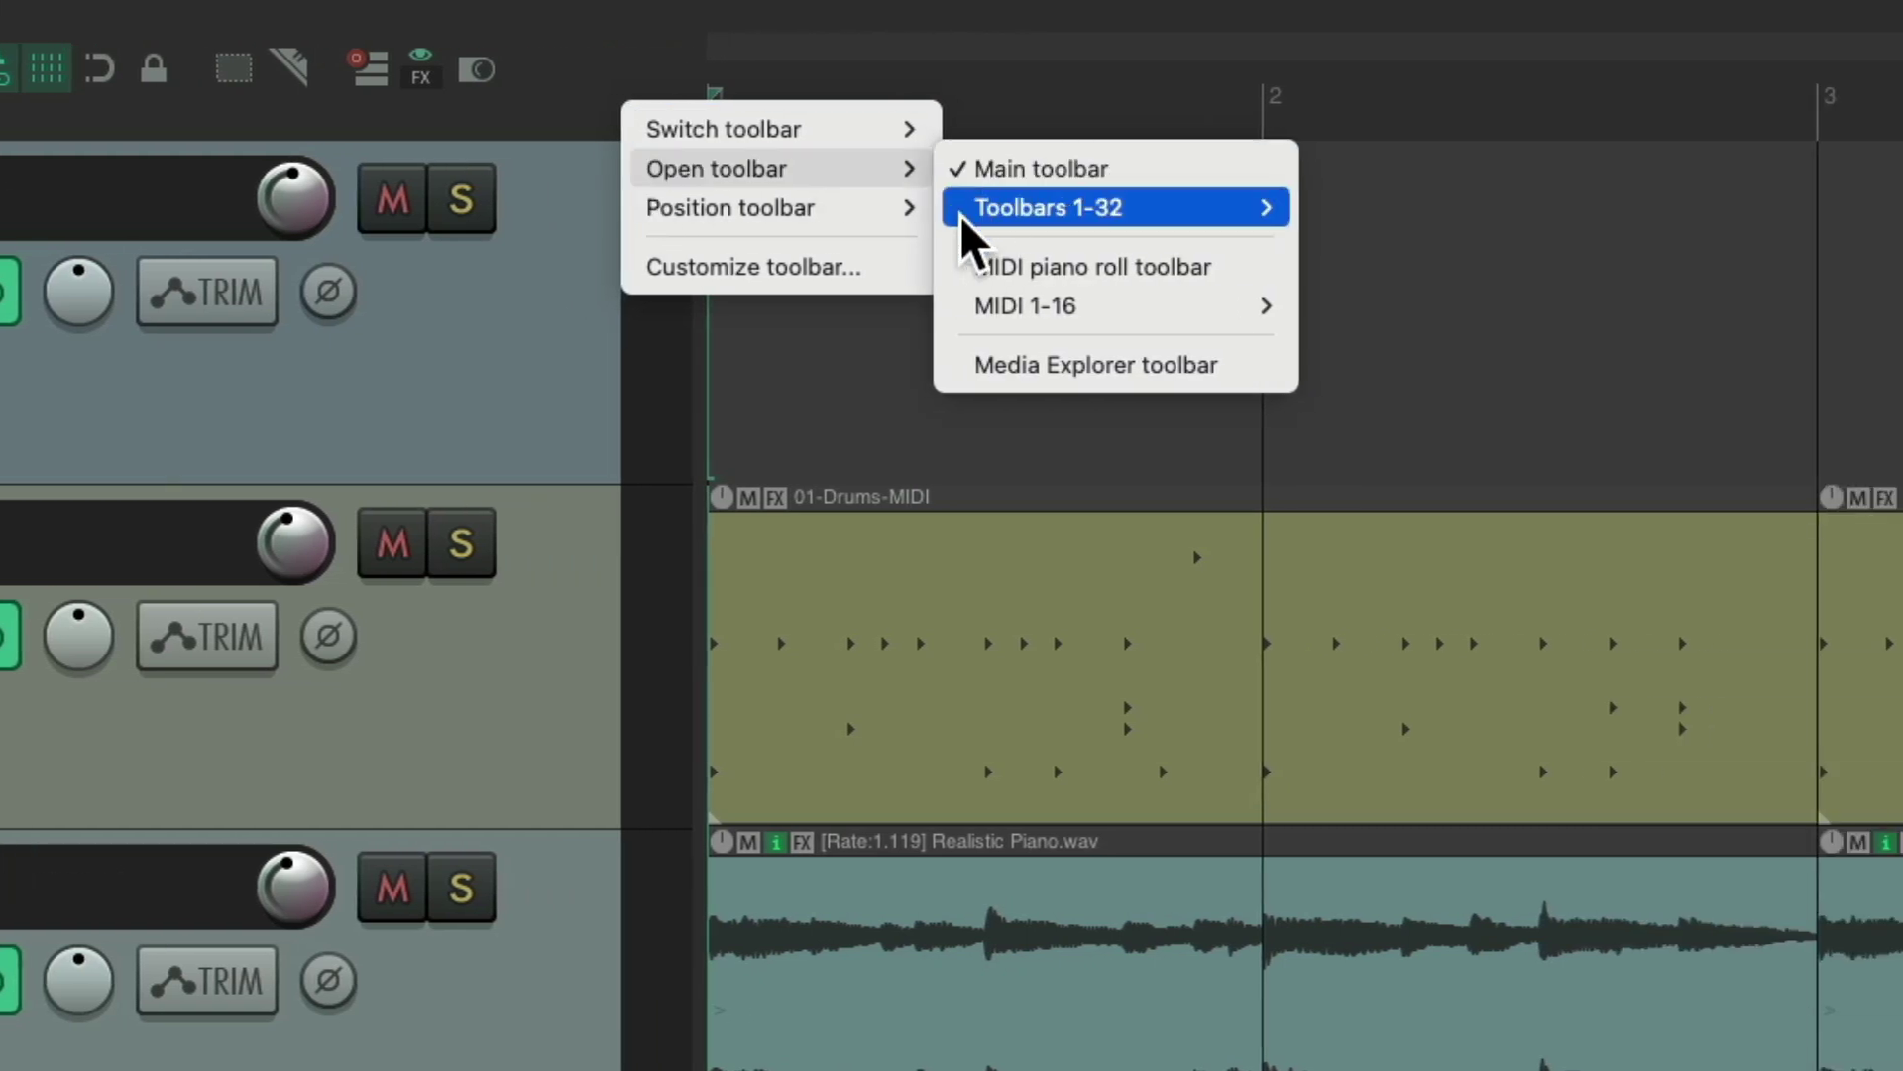
mouse_move(1299, 208)
left_click(1441, 288)
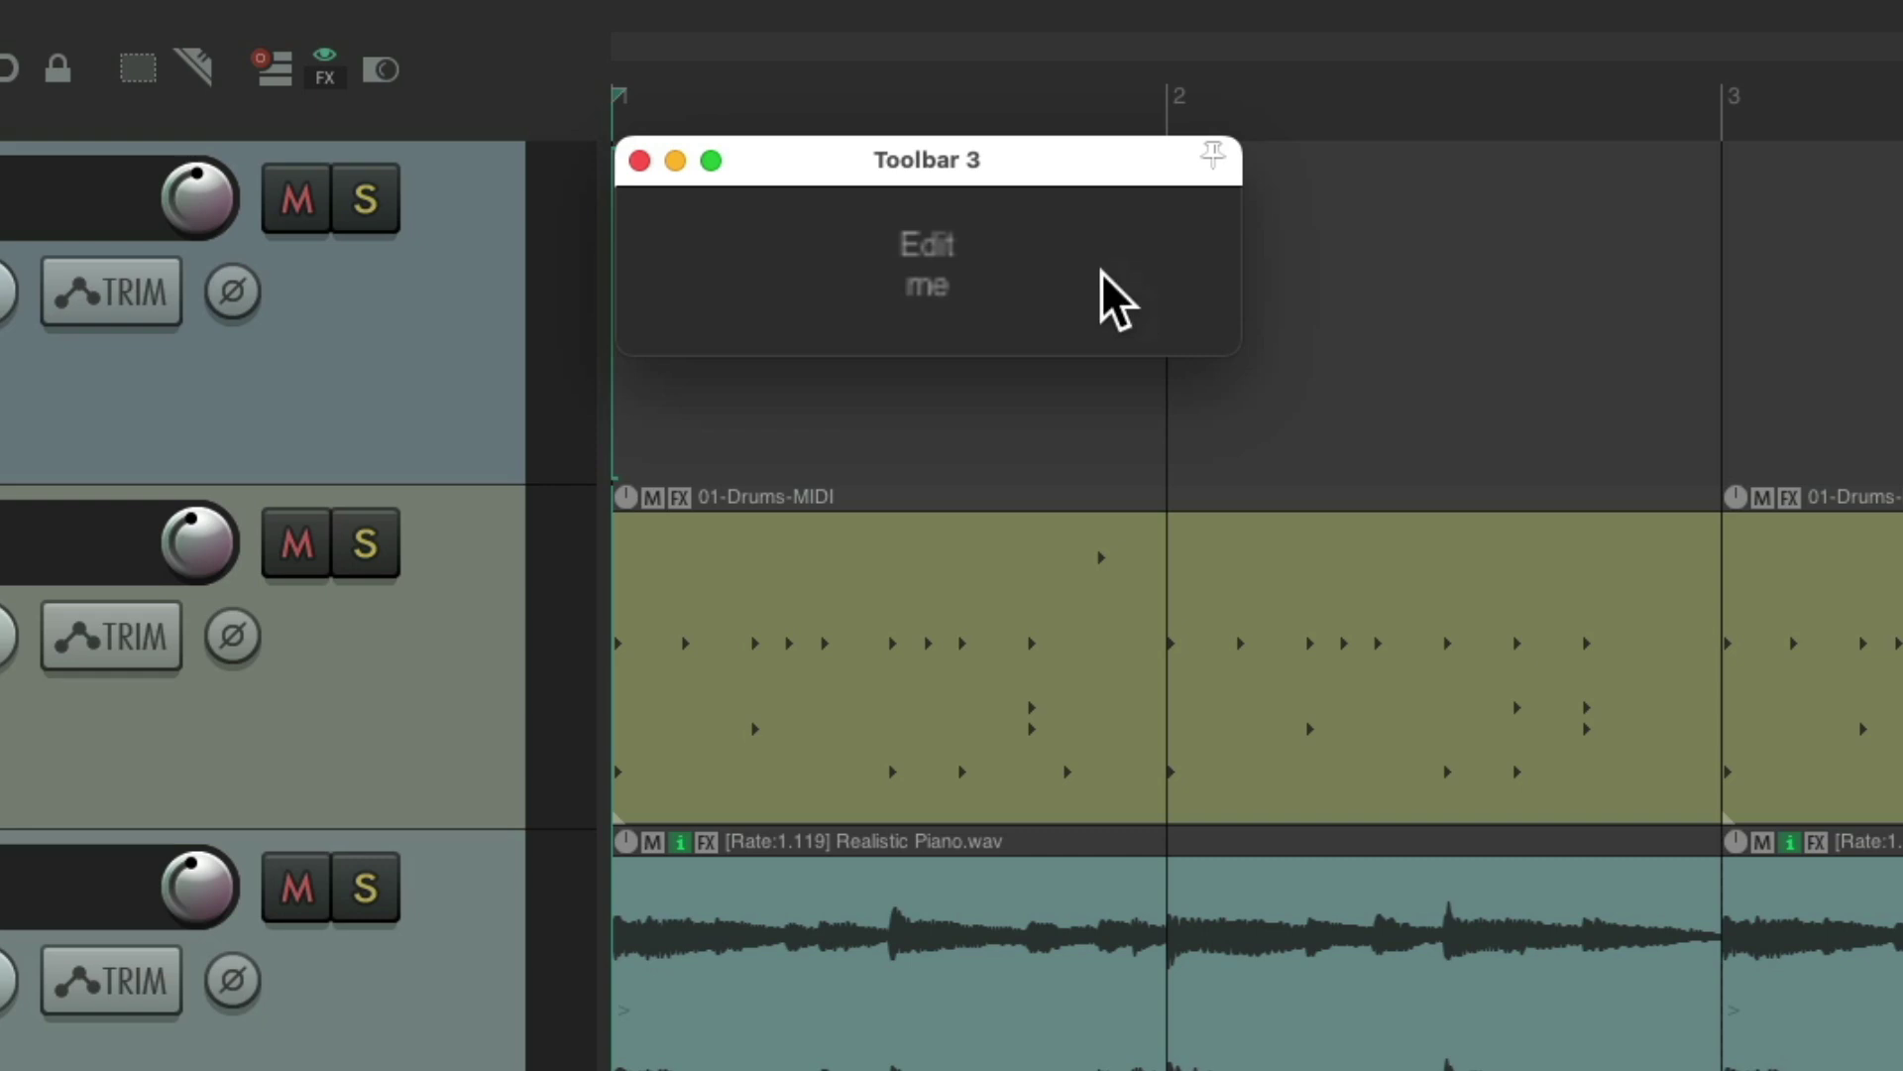
left_click(954, 281)
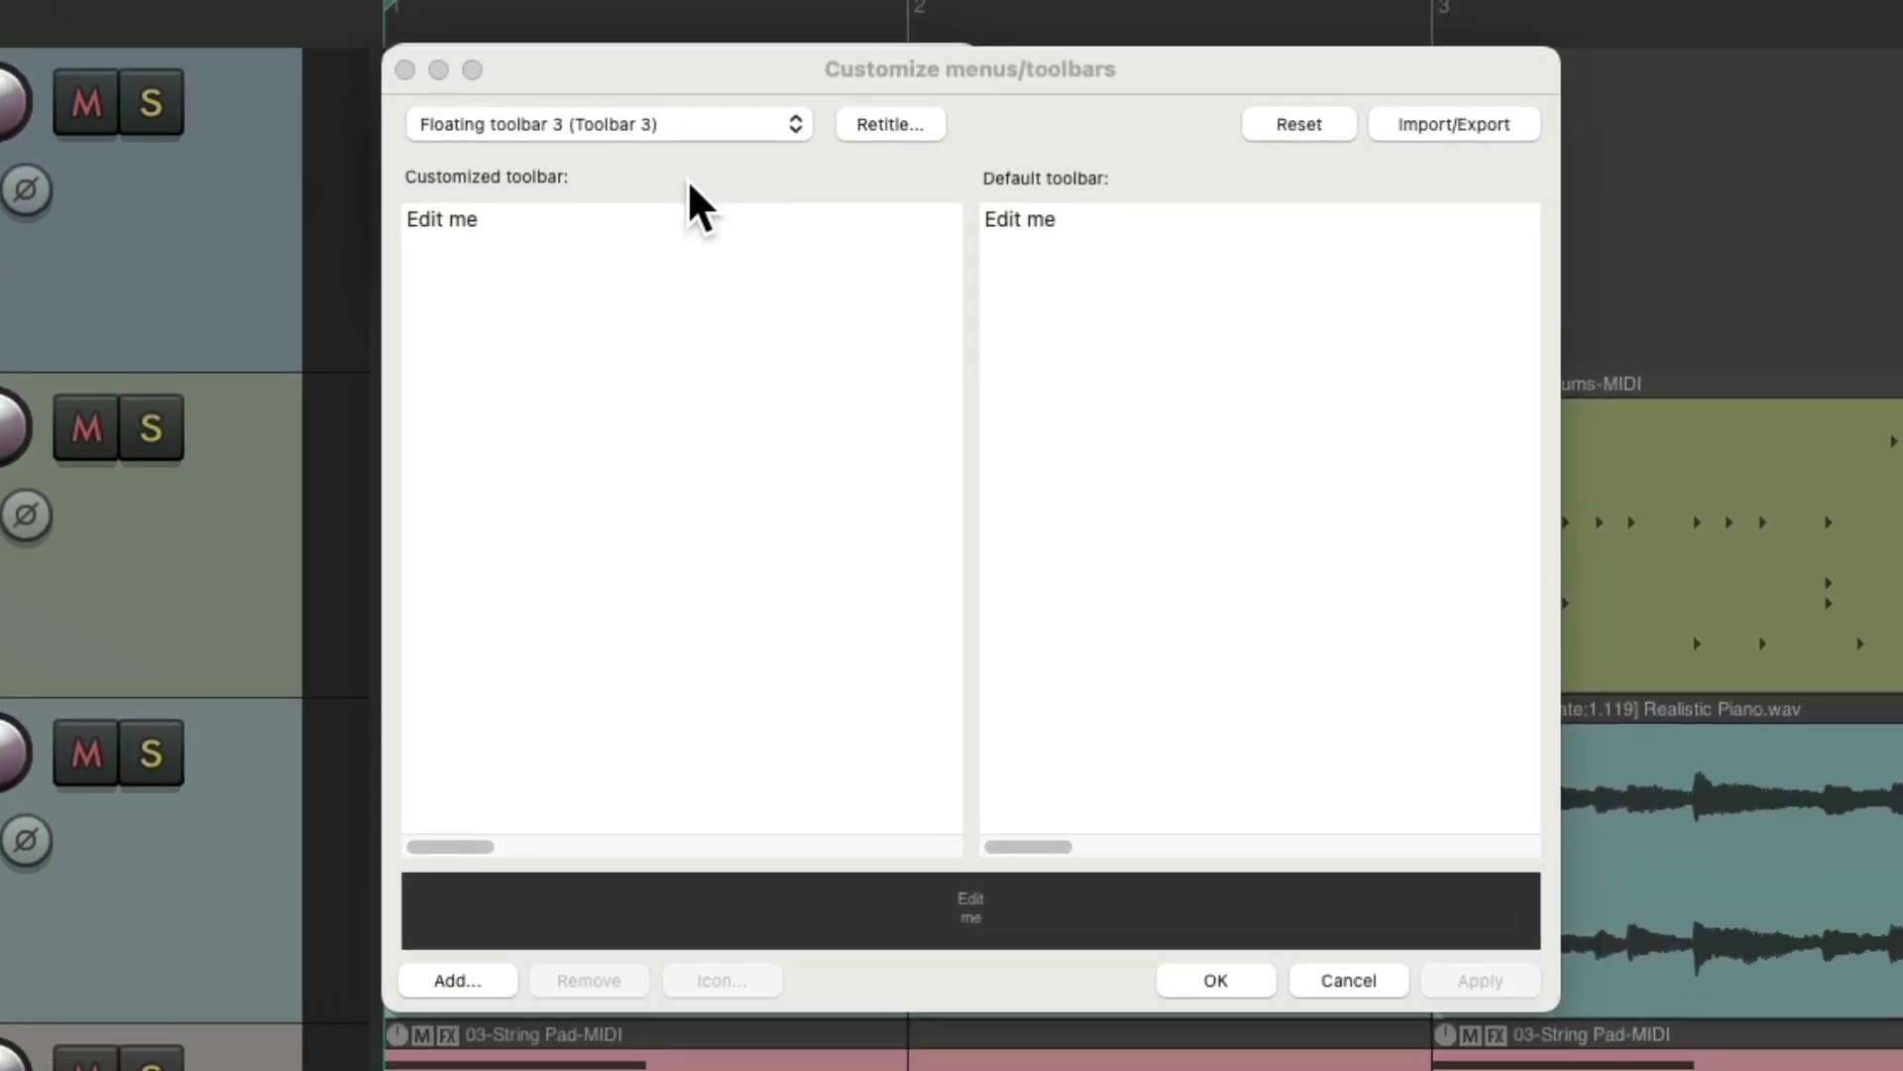
Replace Edit me with the Grid: Set to 1, 1/2, 1/4, 1/8 and 1/16 actions
left_click(804, 315)
left_click(599, 979)
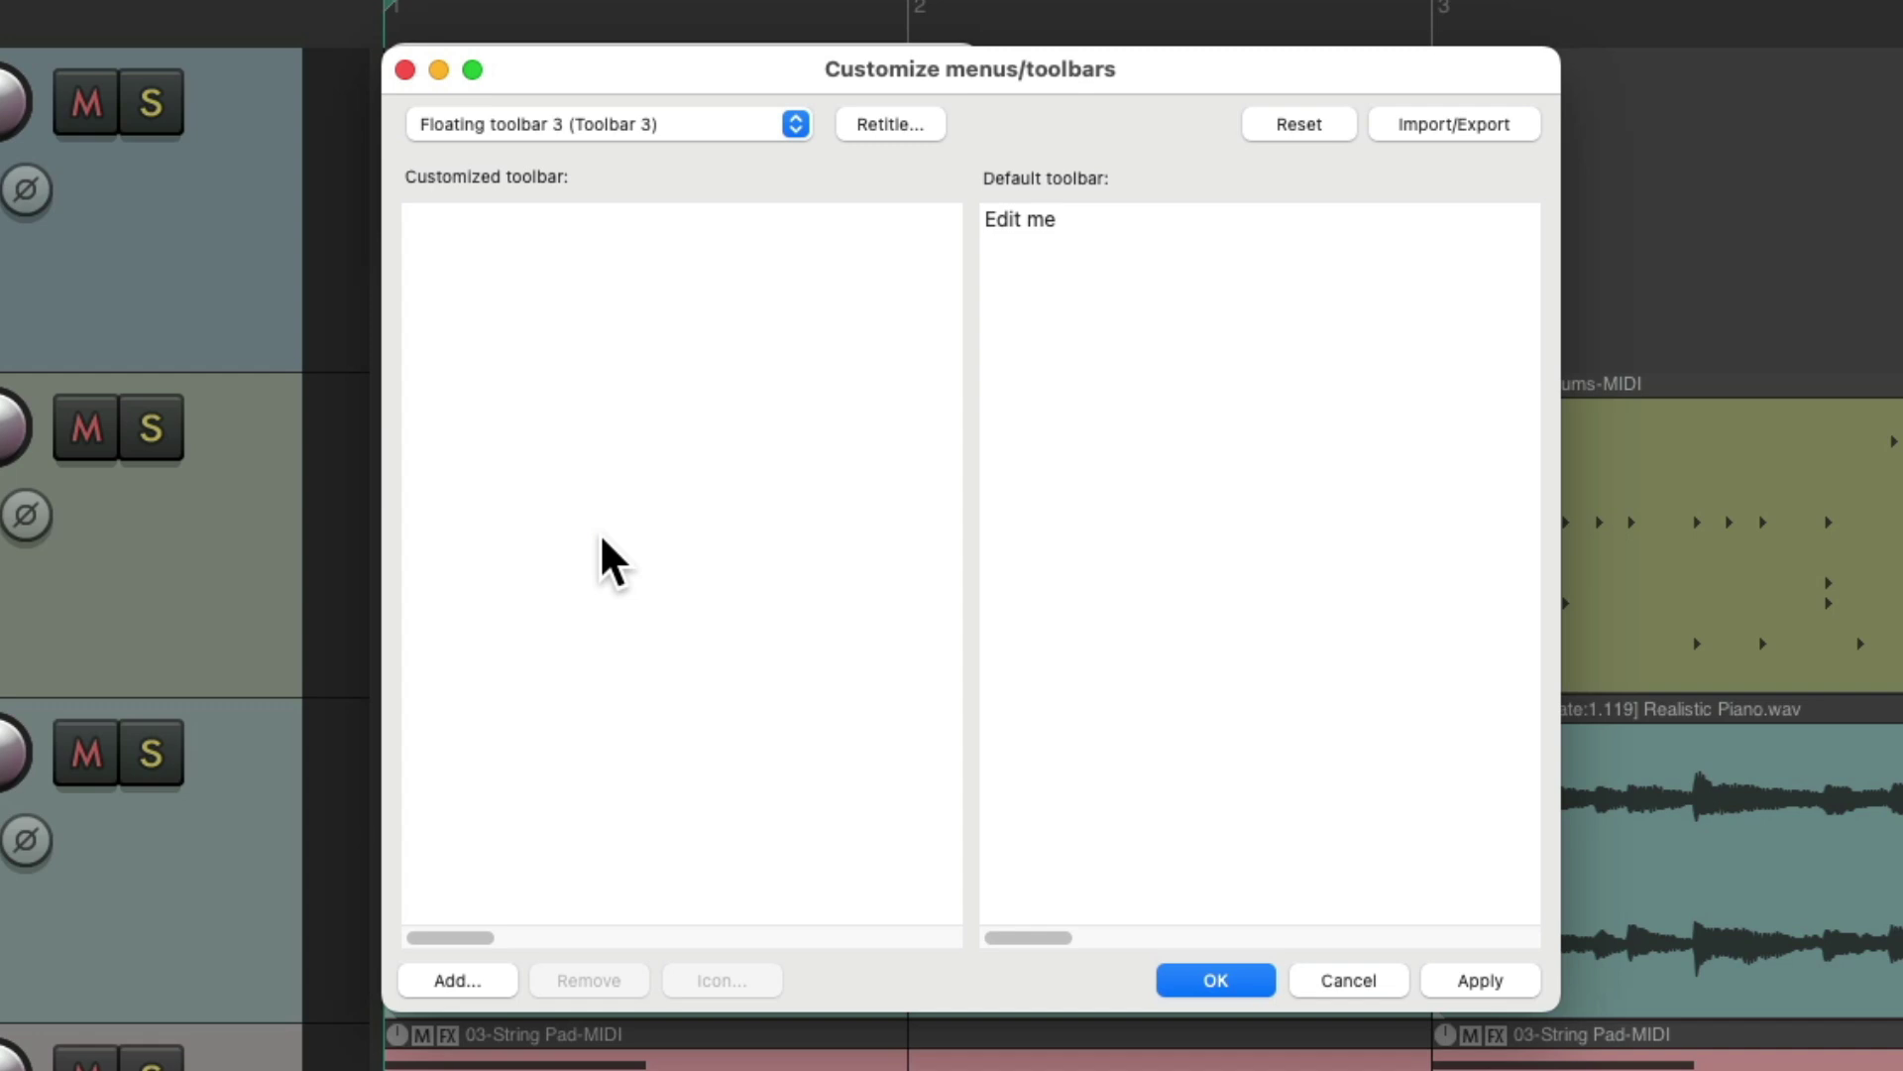
left_click(461, 980)
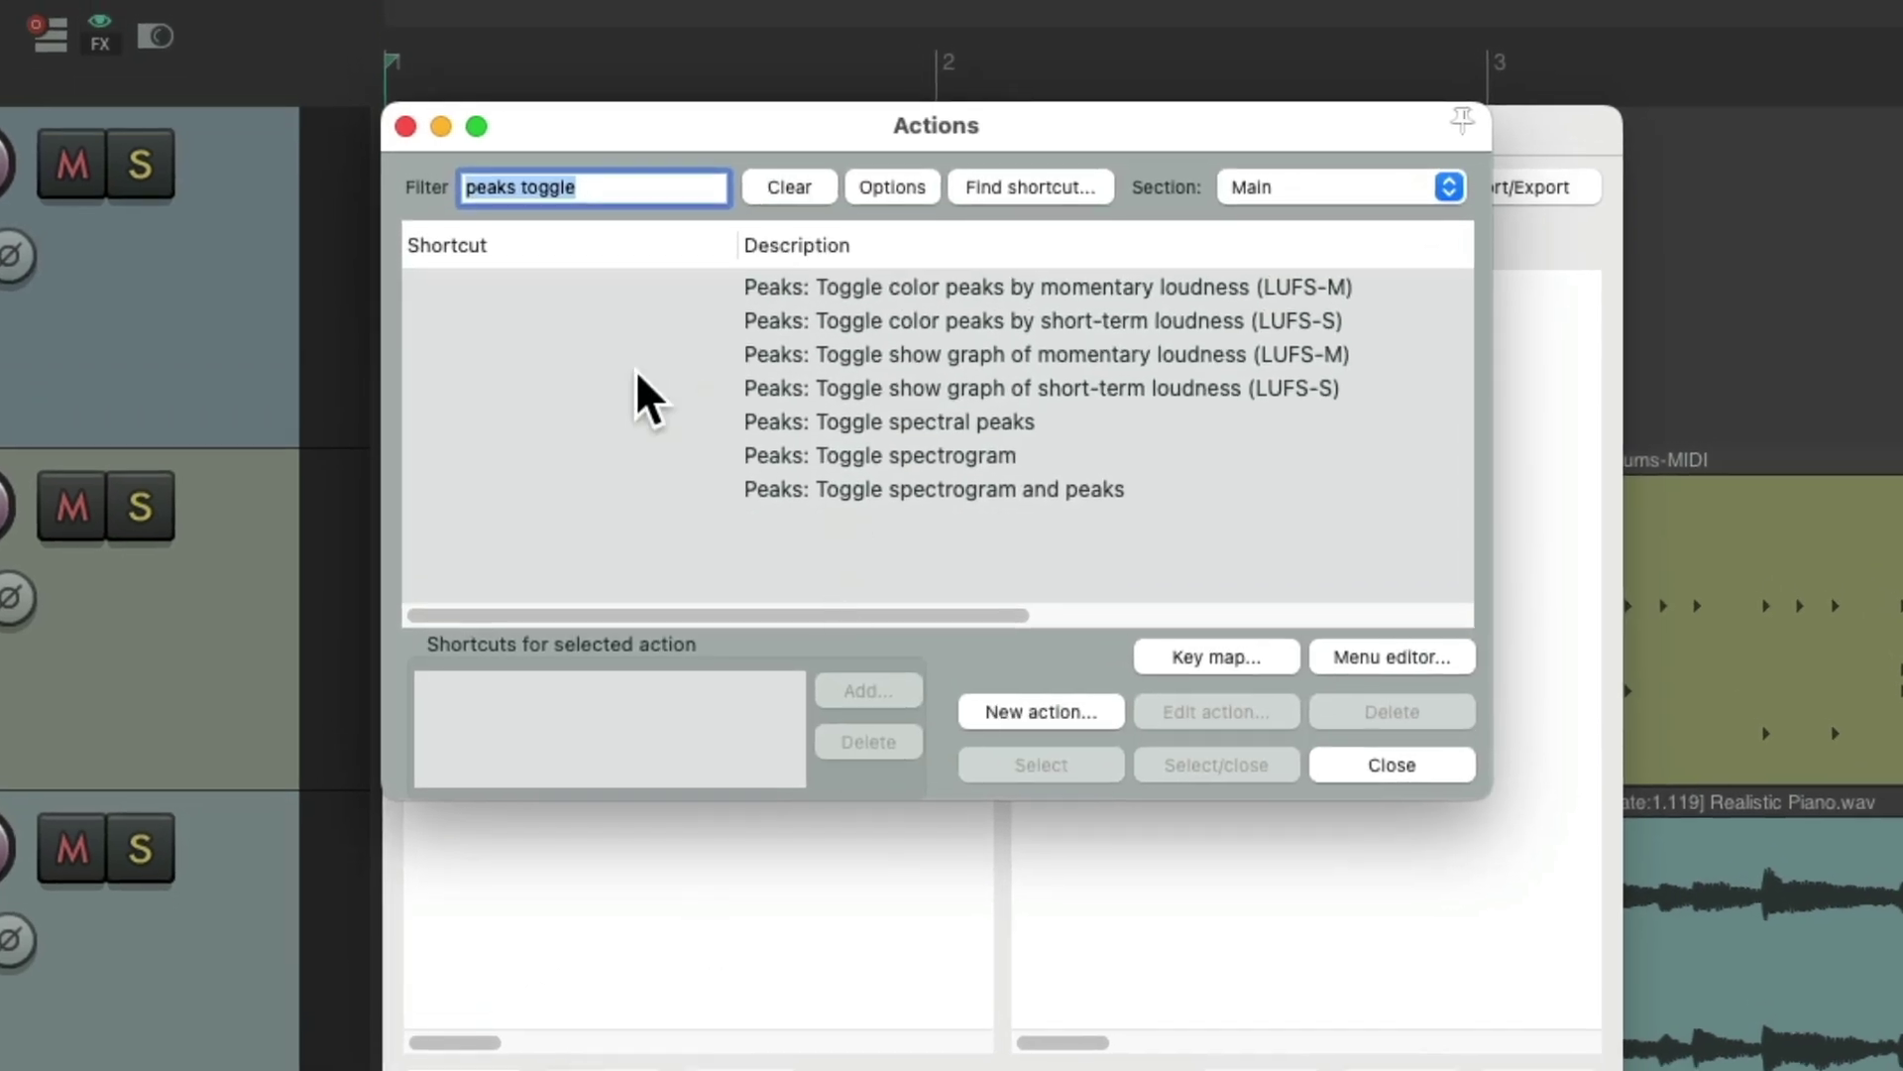
type("grid set")
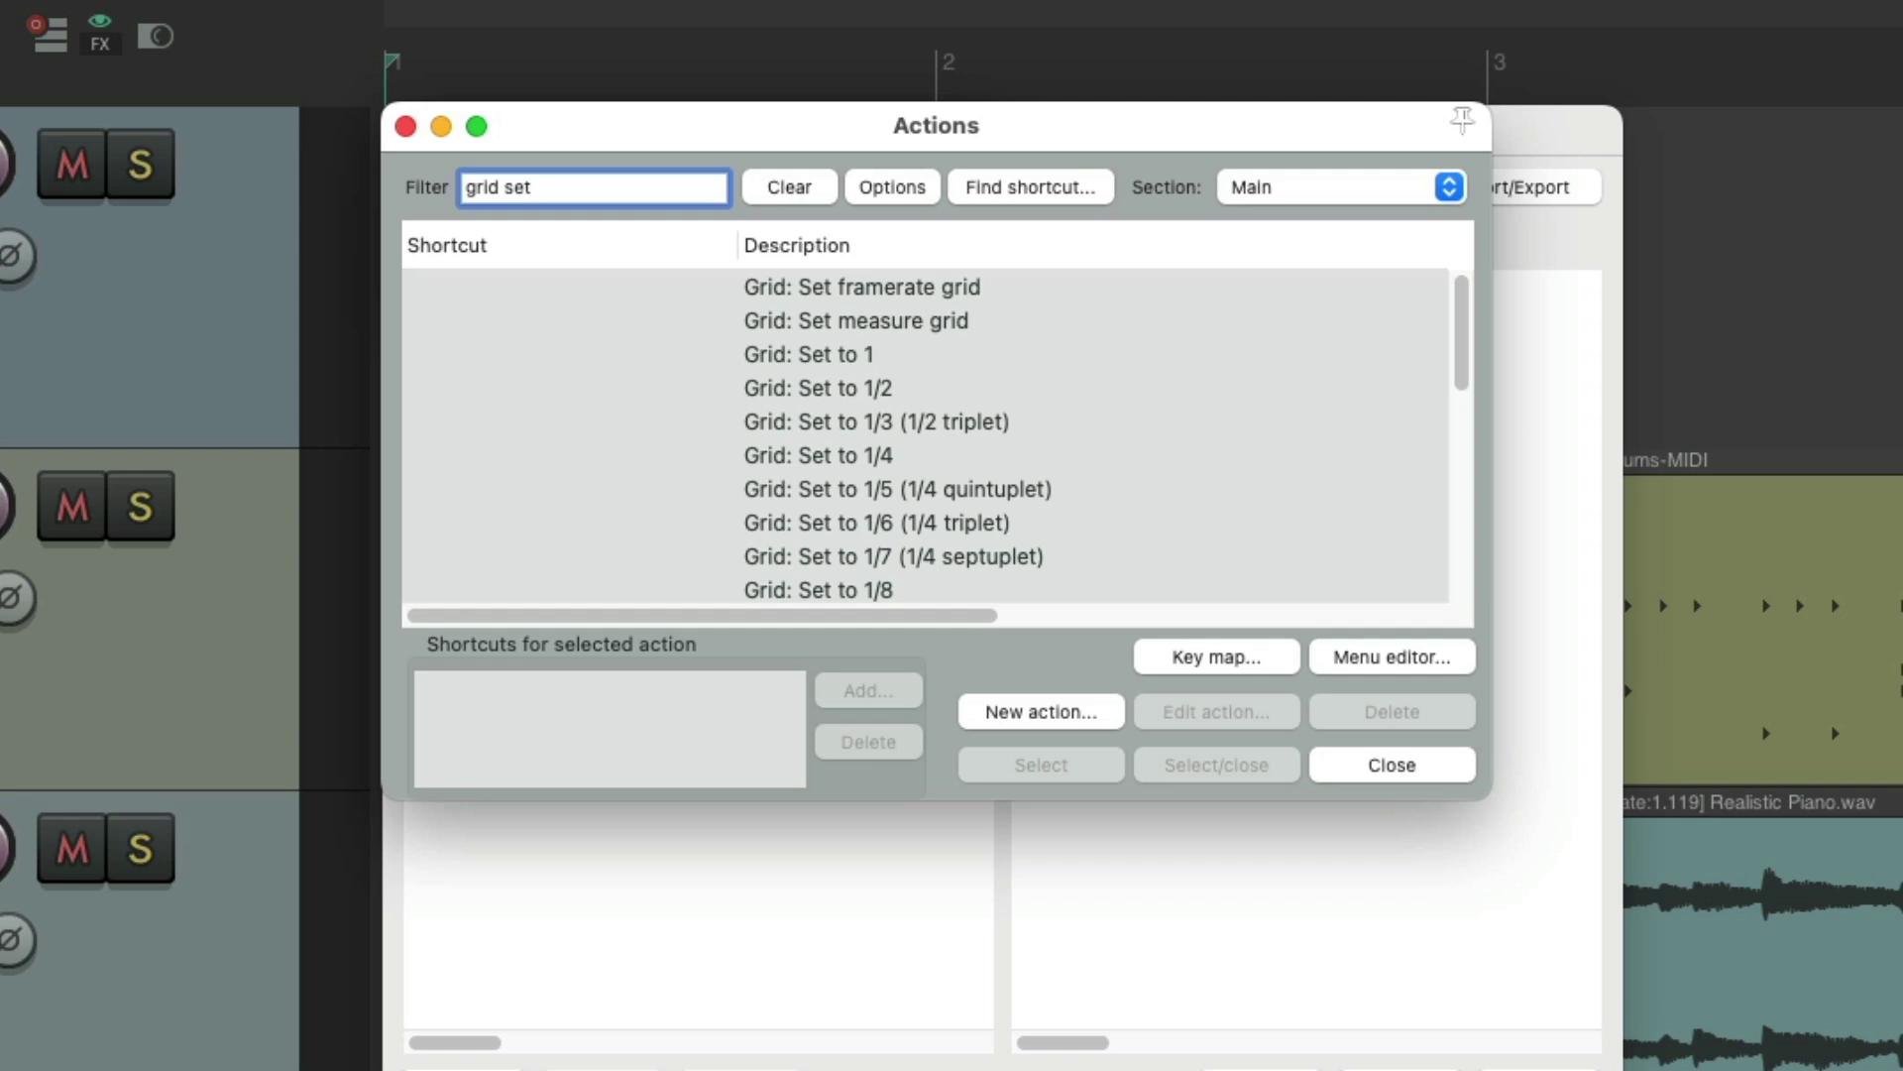
left_click(938, 345)
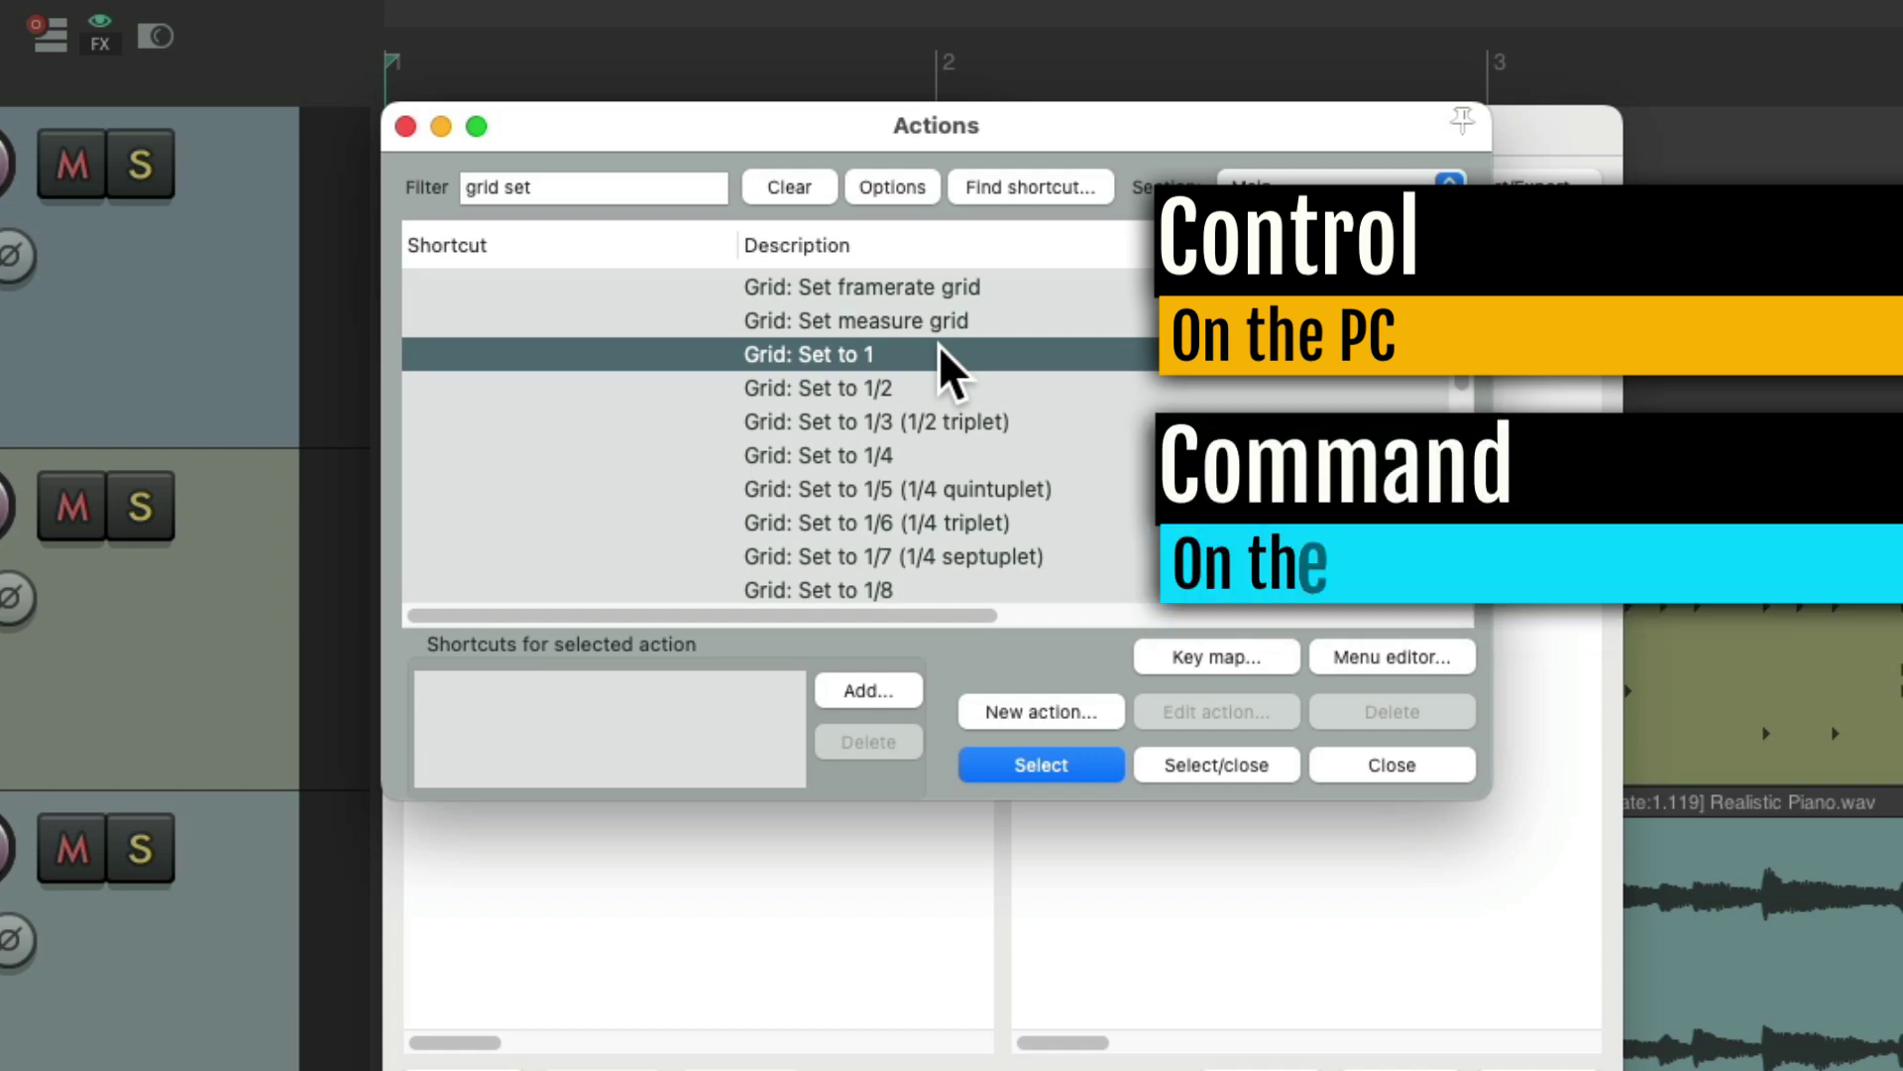
left_click(935, 388, "super")
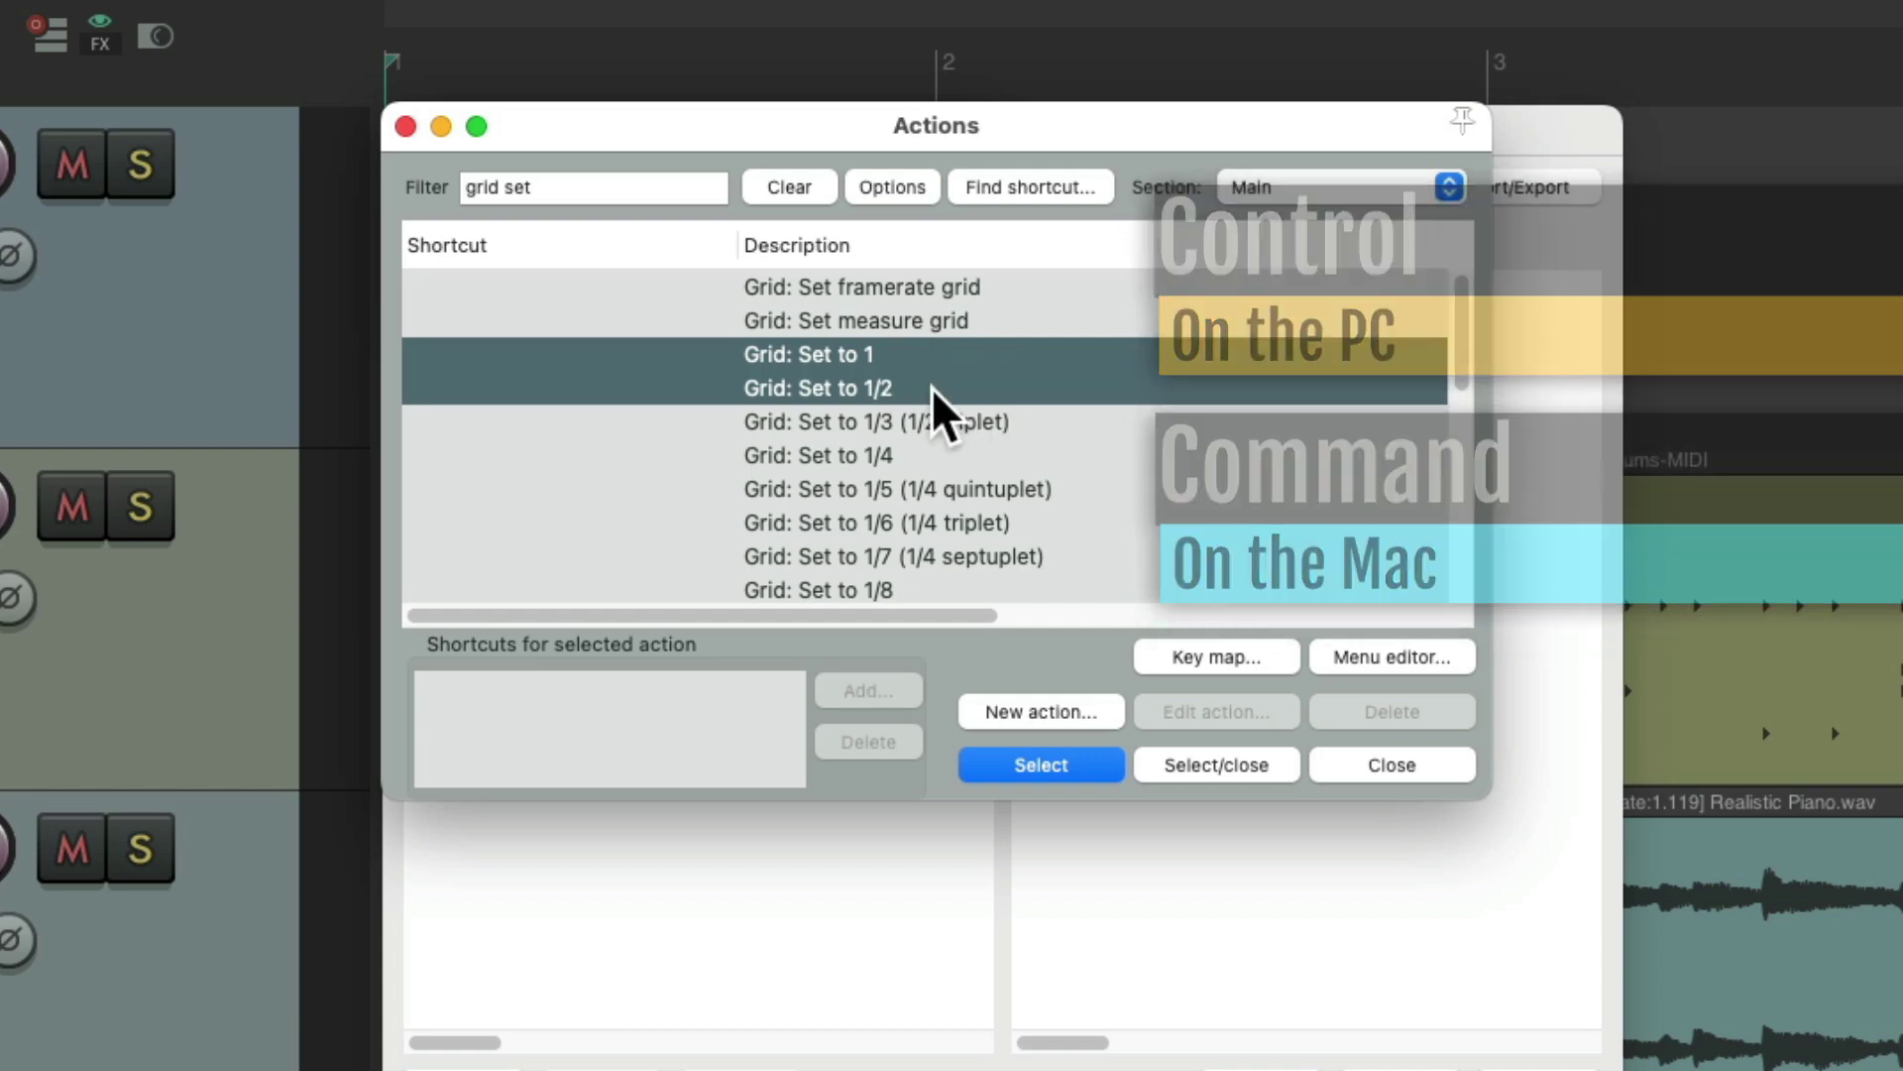
left_click(960, 452, "super")
scroll(1039, 480, "down", 5)
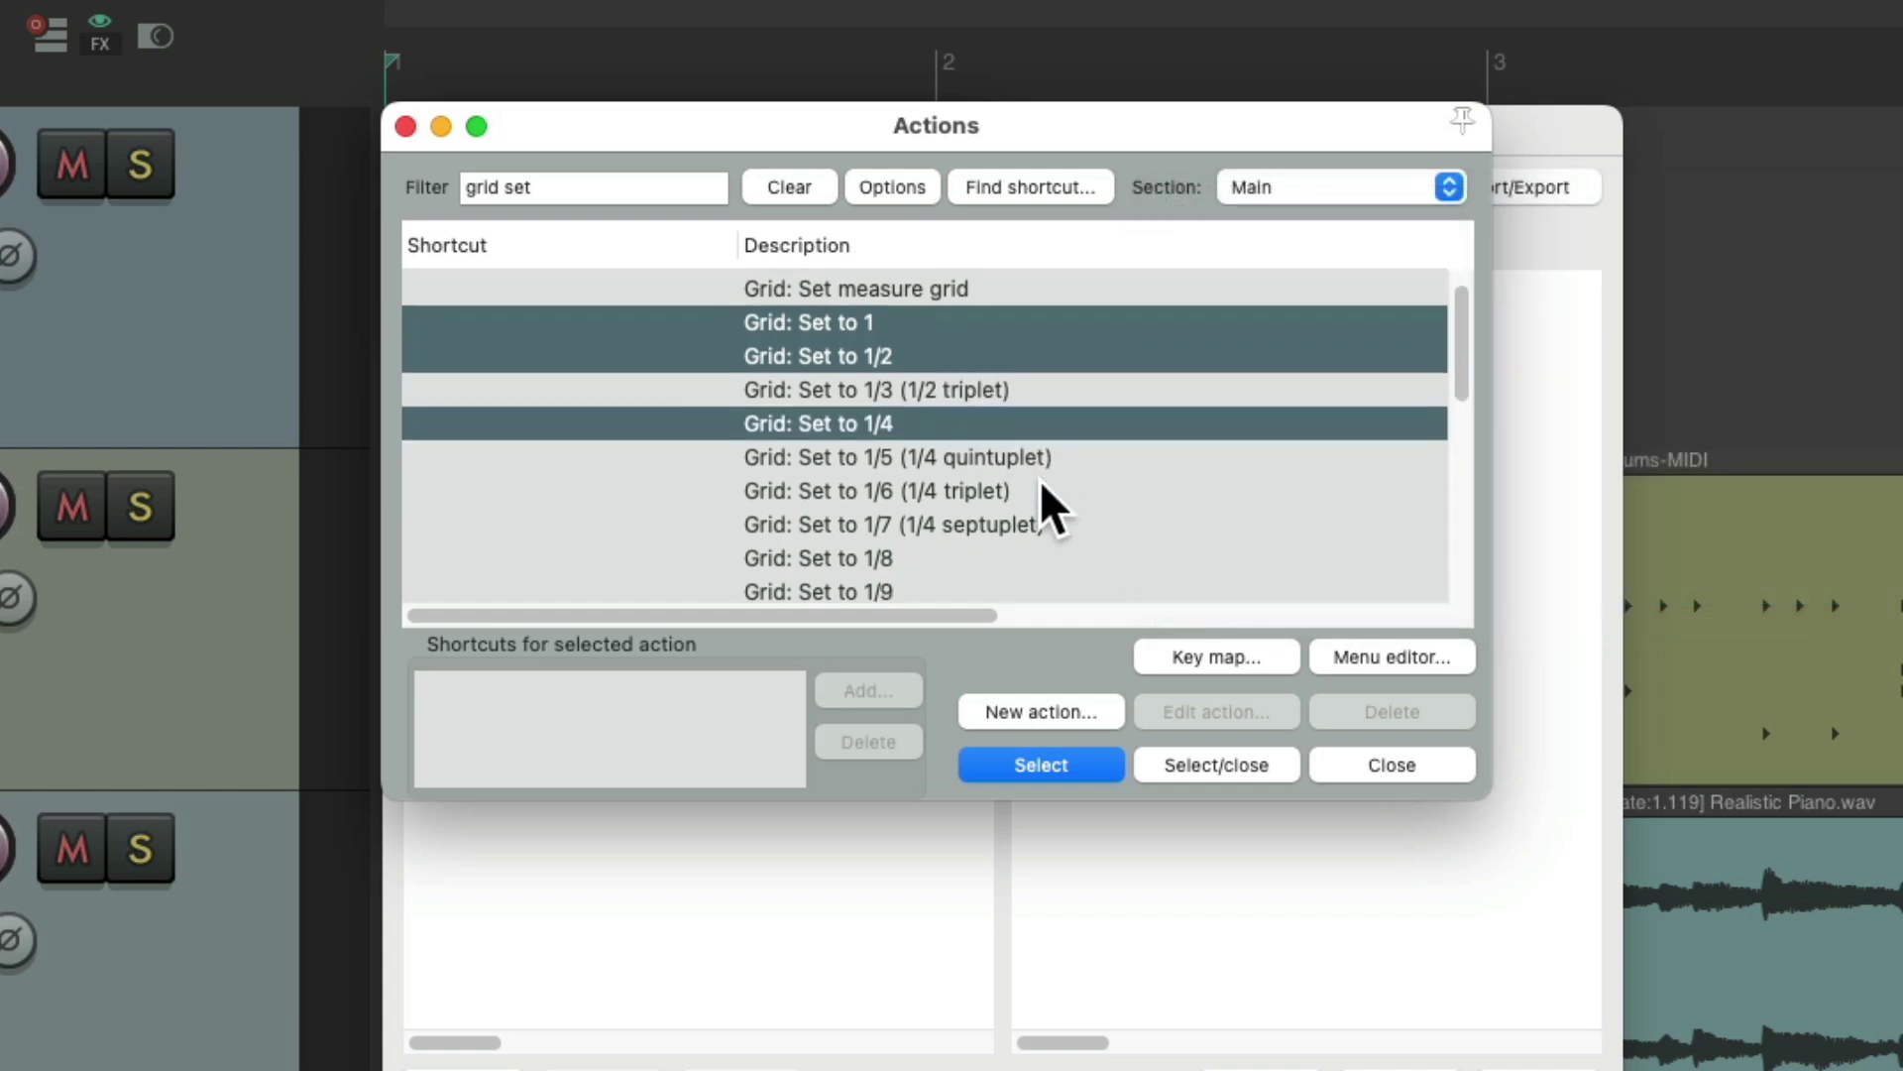
left_click(942, 428, "super")
scroll(941, 428, "down", 4)
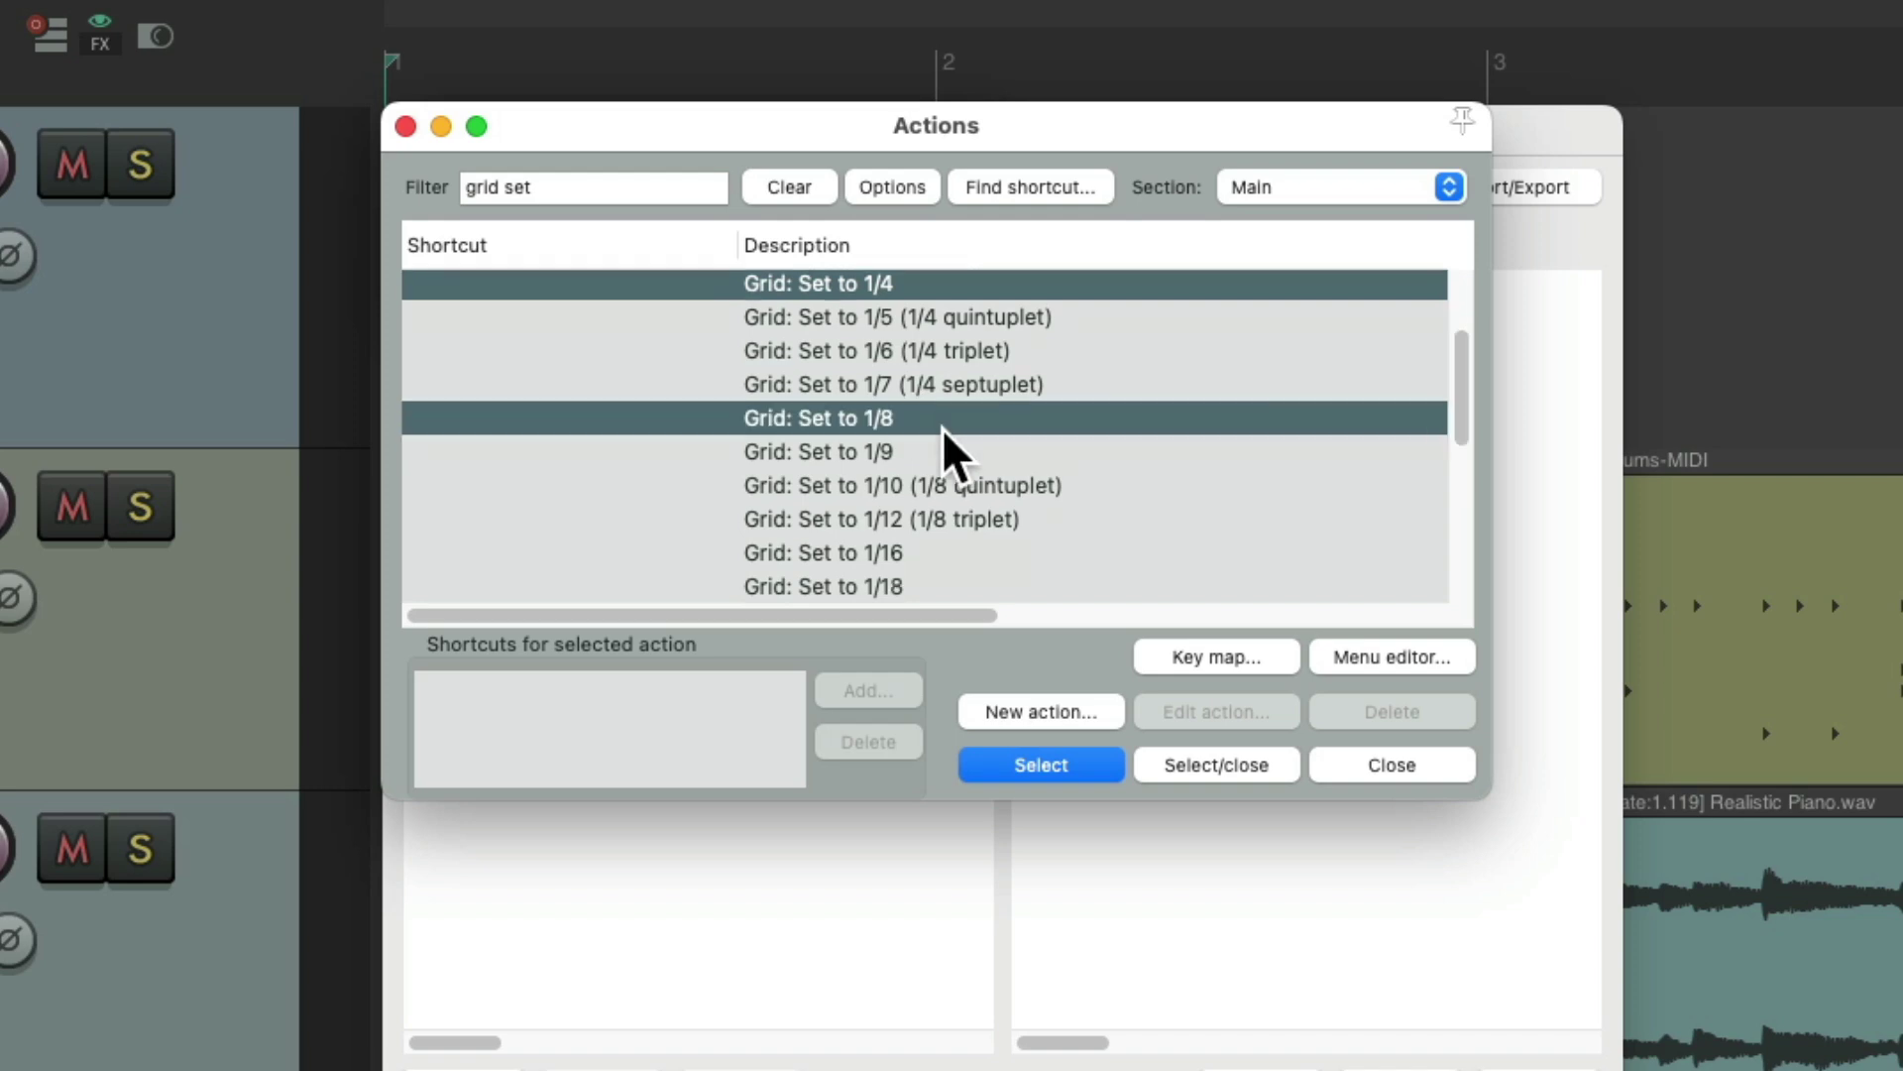
left_click(940, 433, "super")
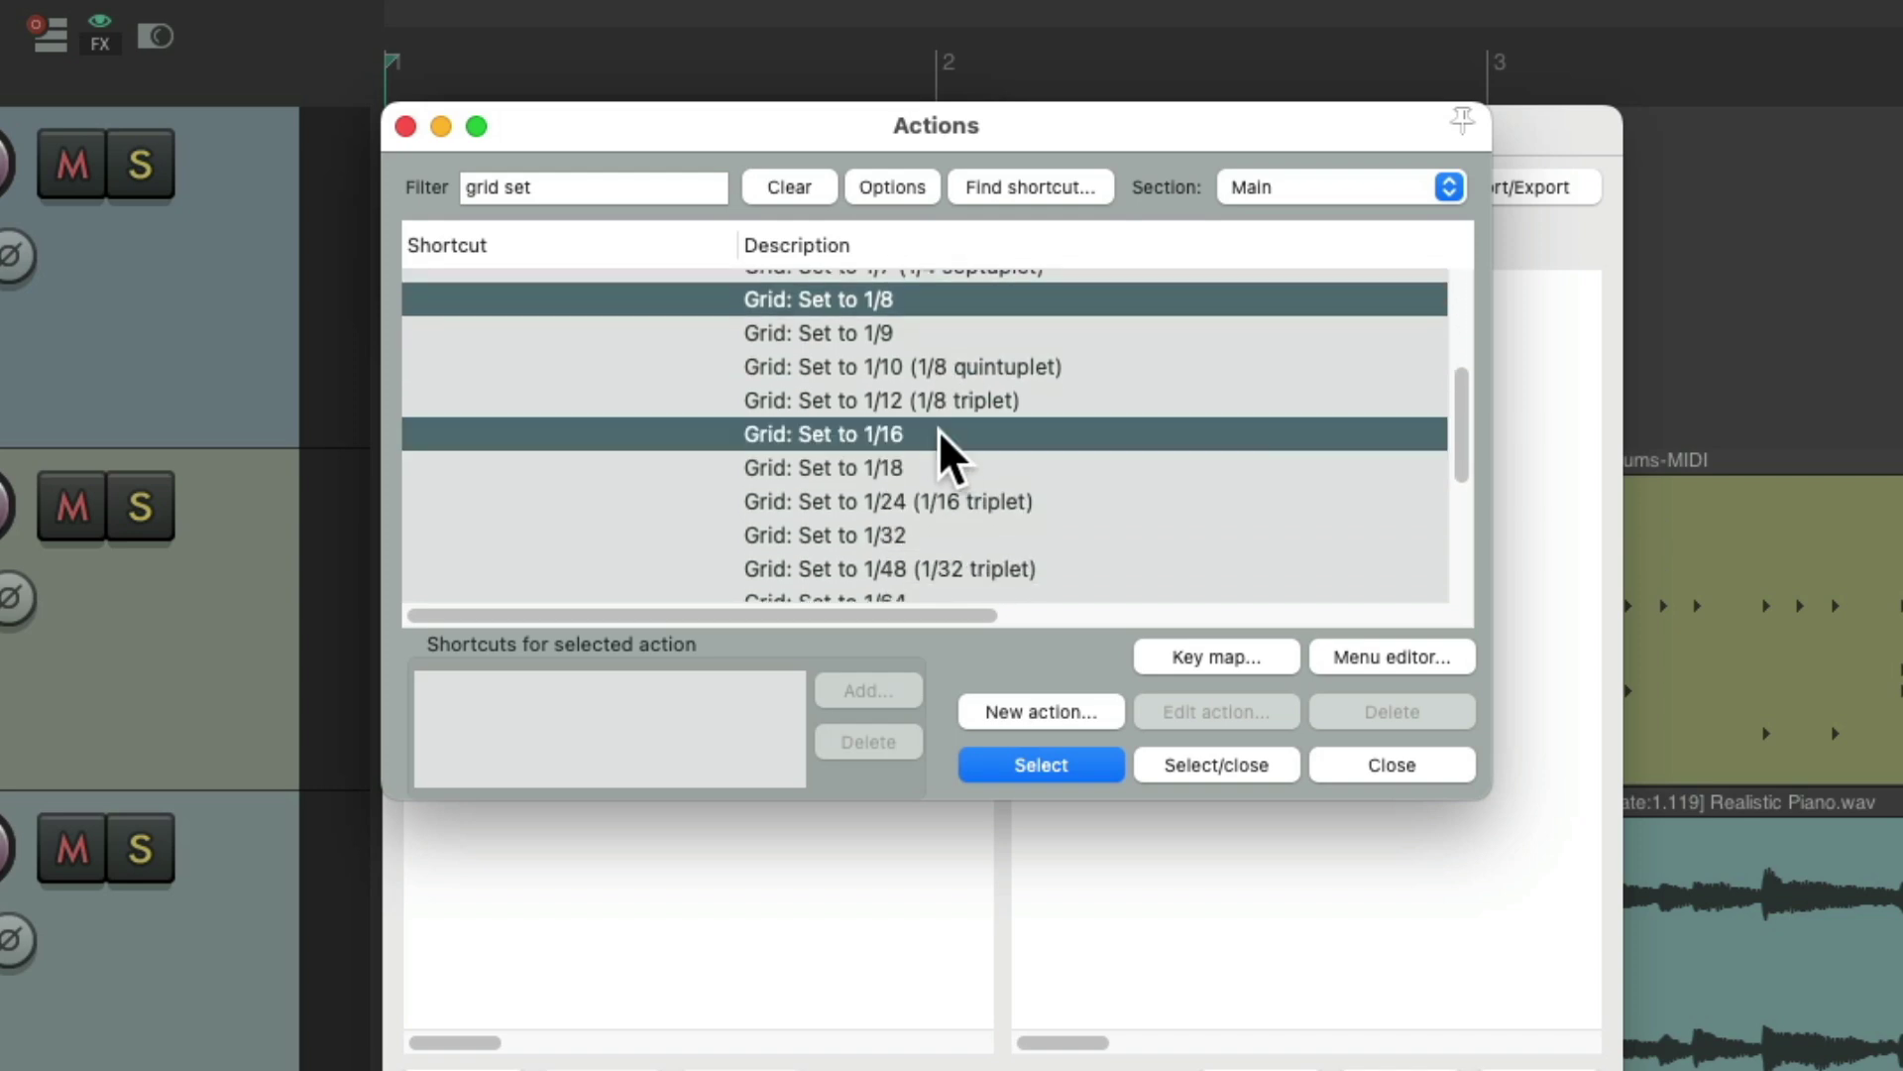
scroll(938, 430, "up", 7)
left_click(1250, 762)
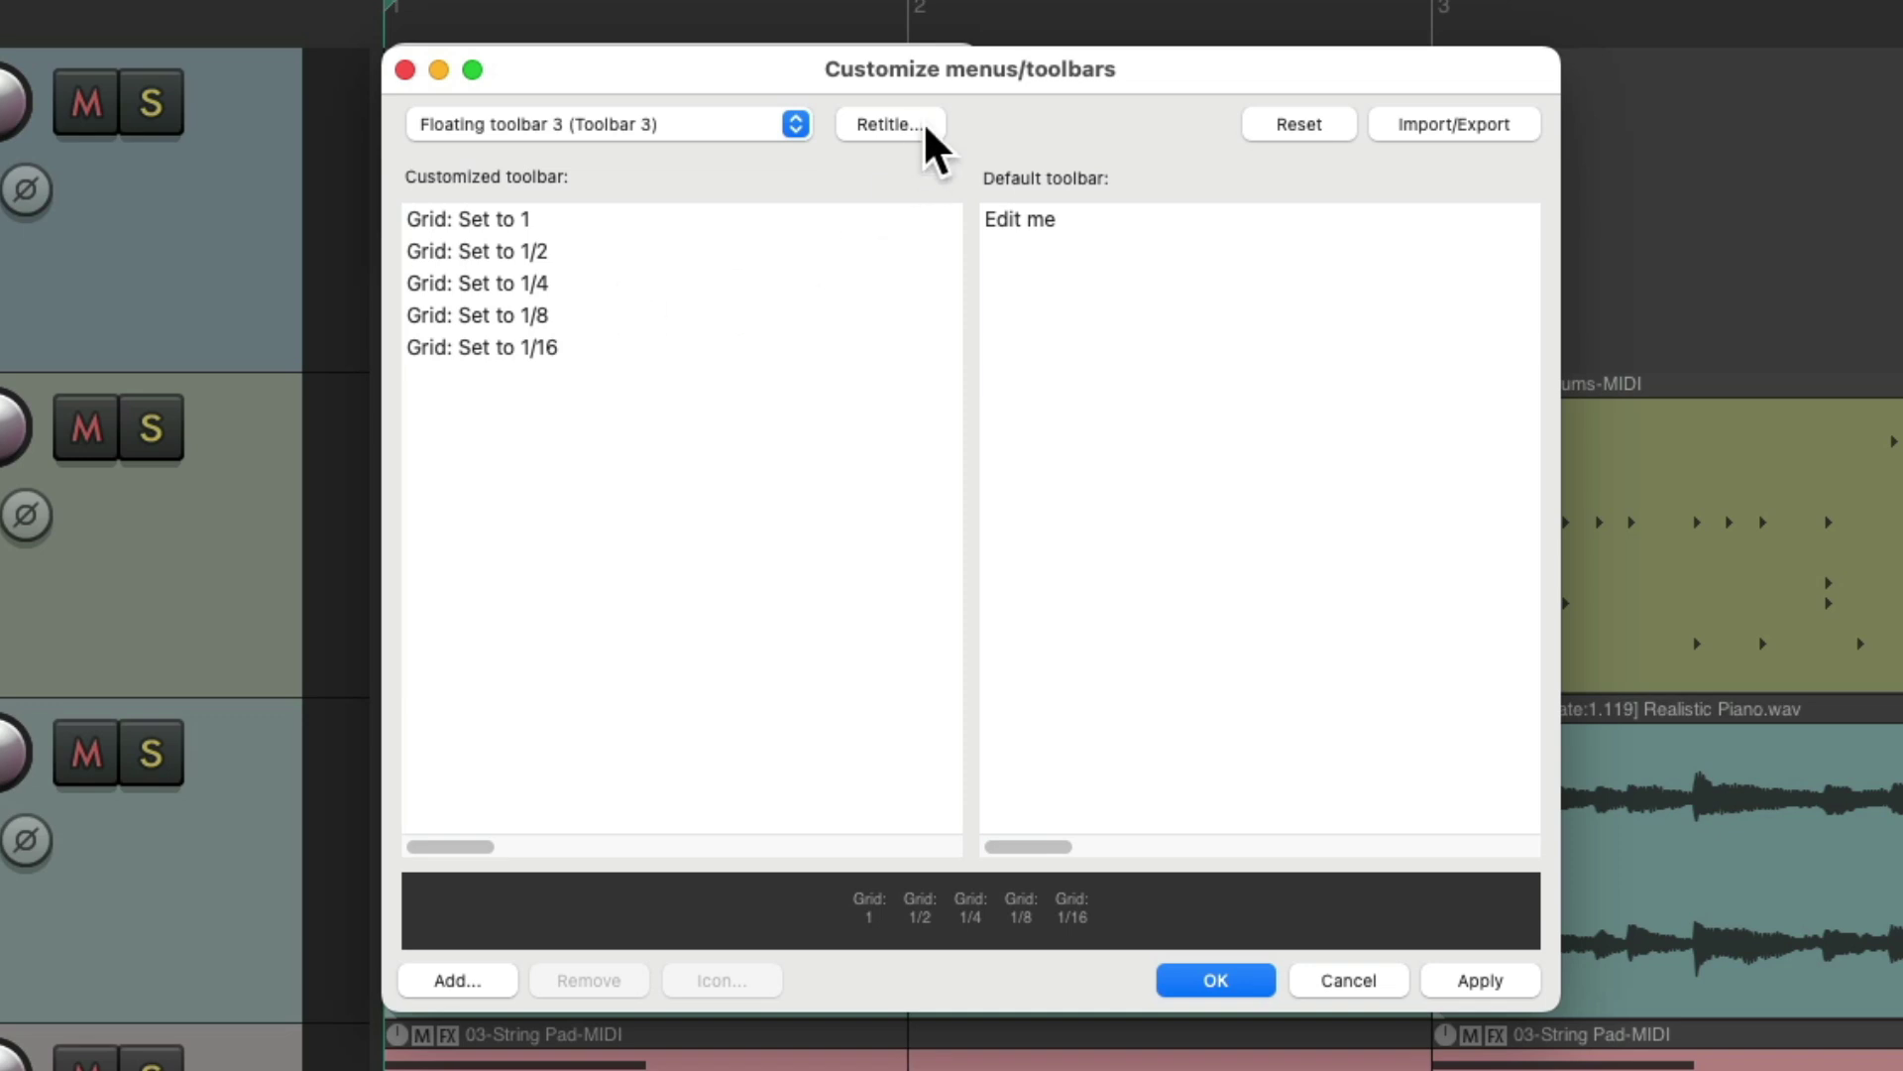
Retitle the toolbar 'Grid Size' and save the customization
left_click(890, 125)
type("Grid Size")
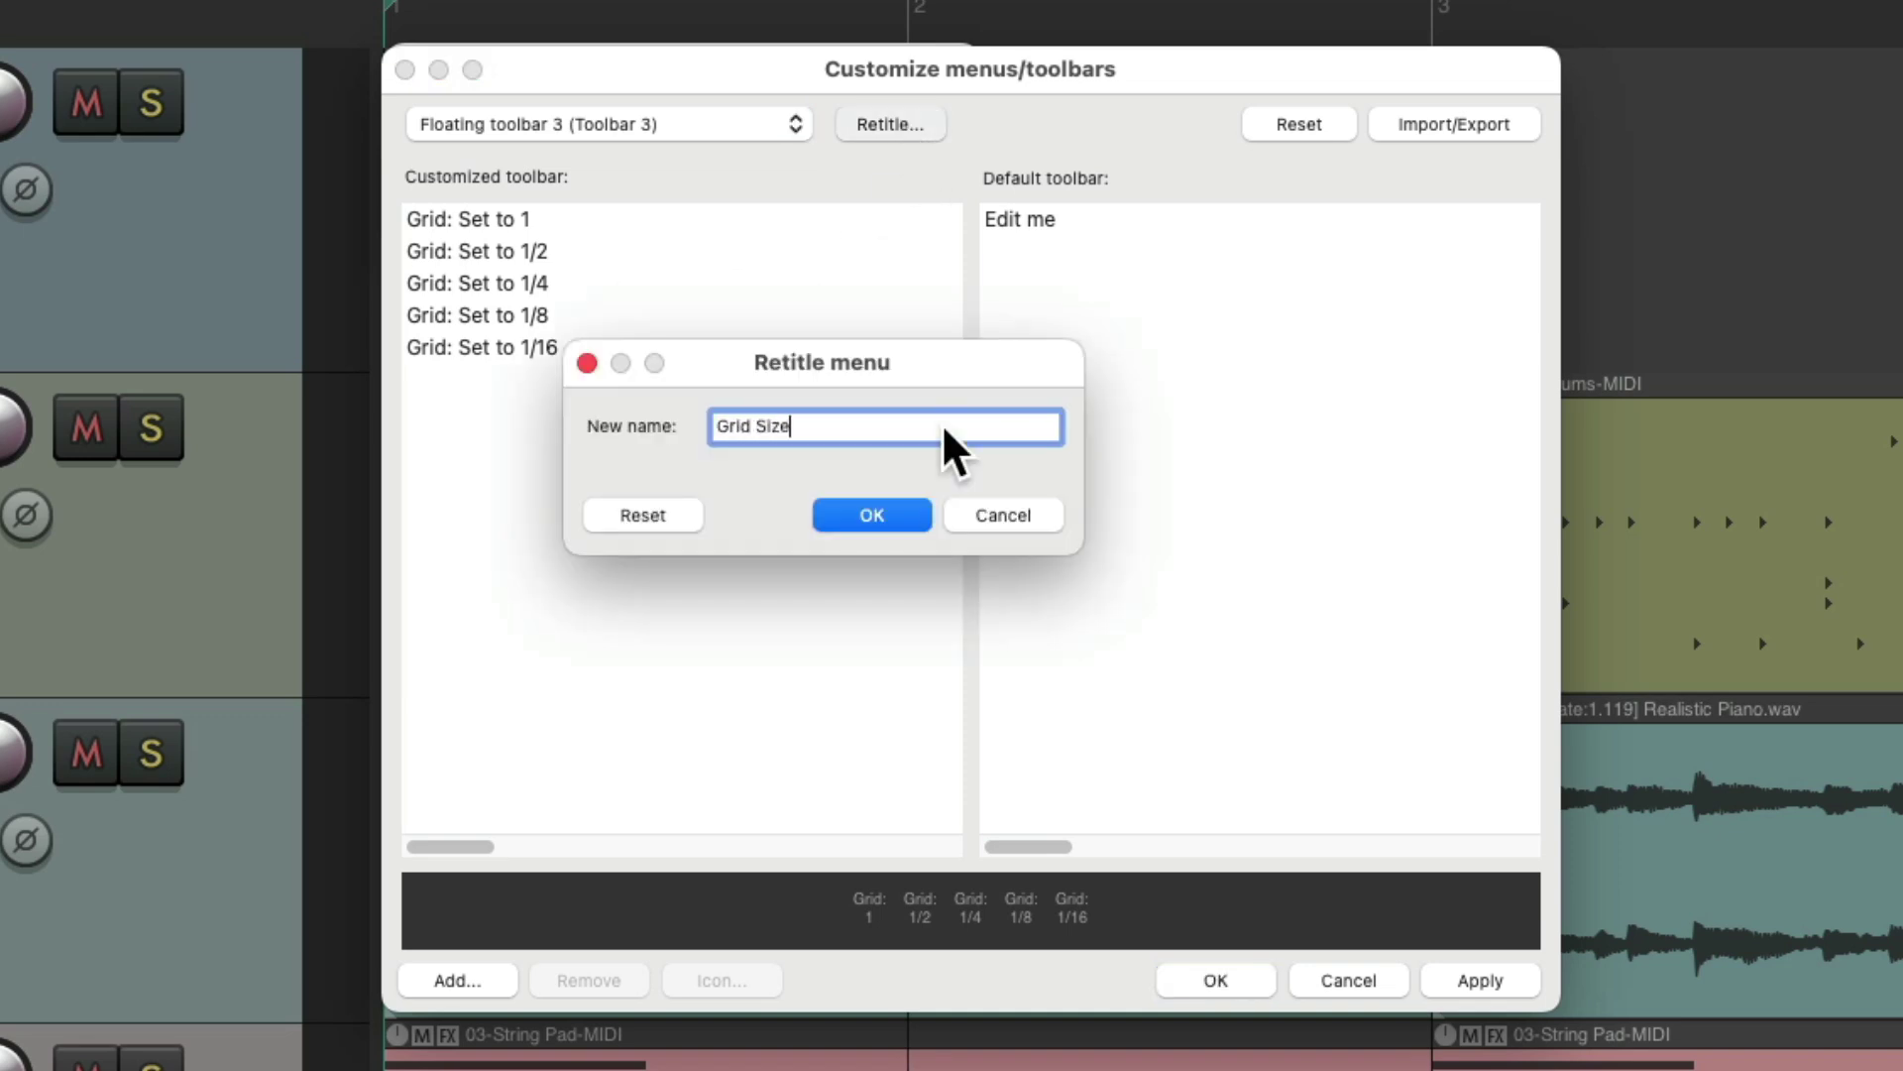
left_click(909, 517)
left_click(1229, 982)
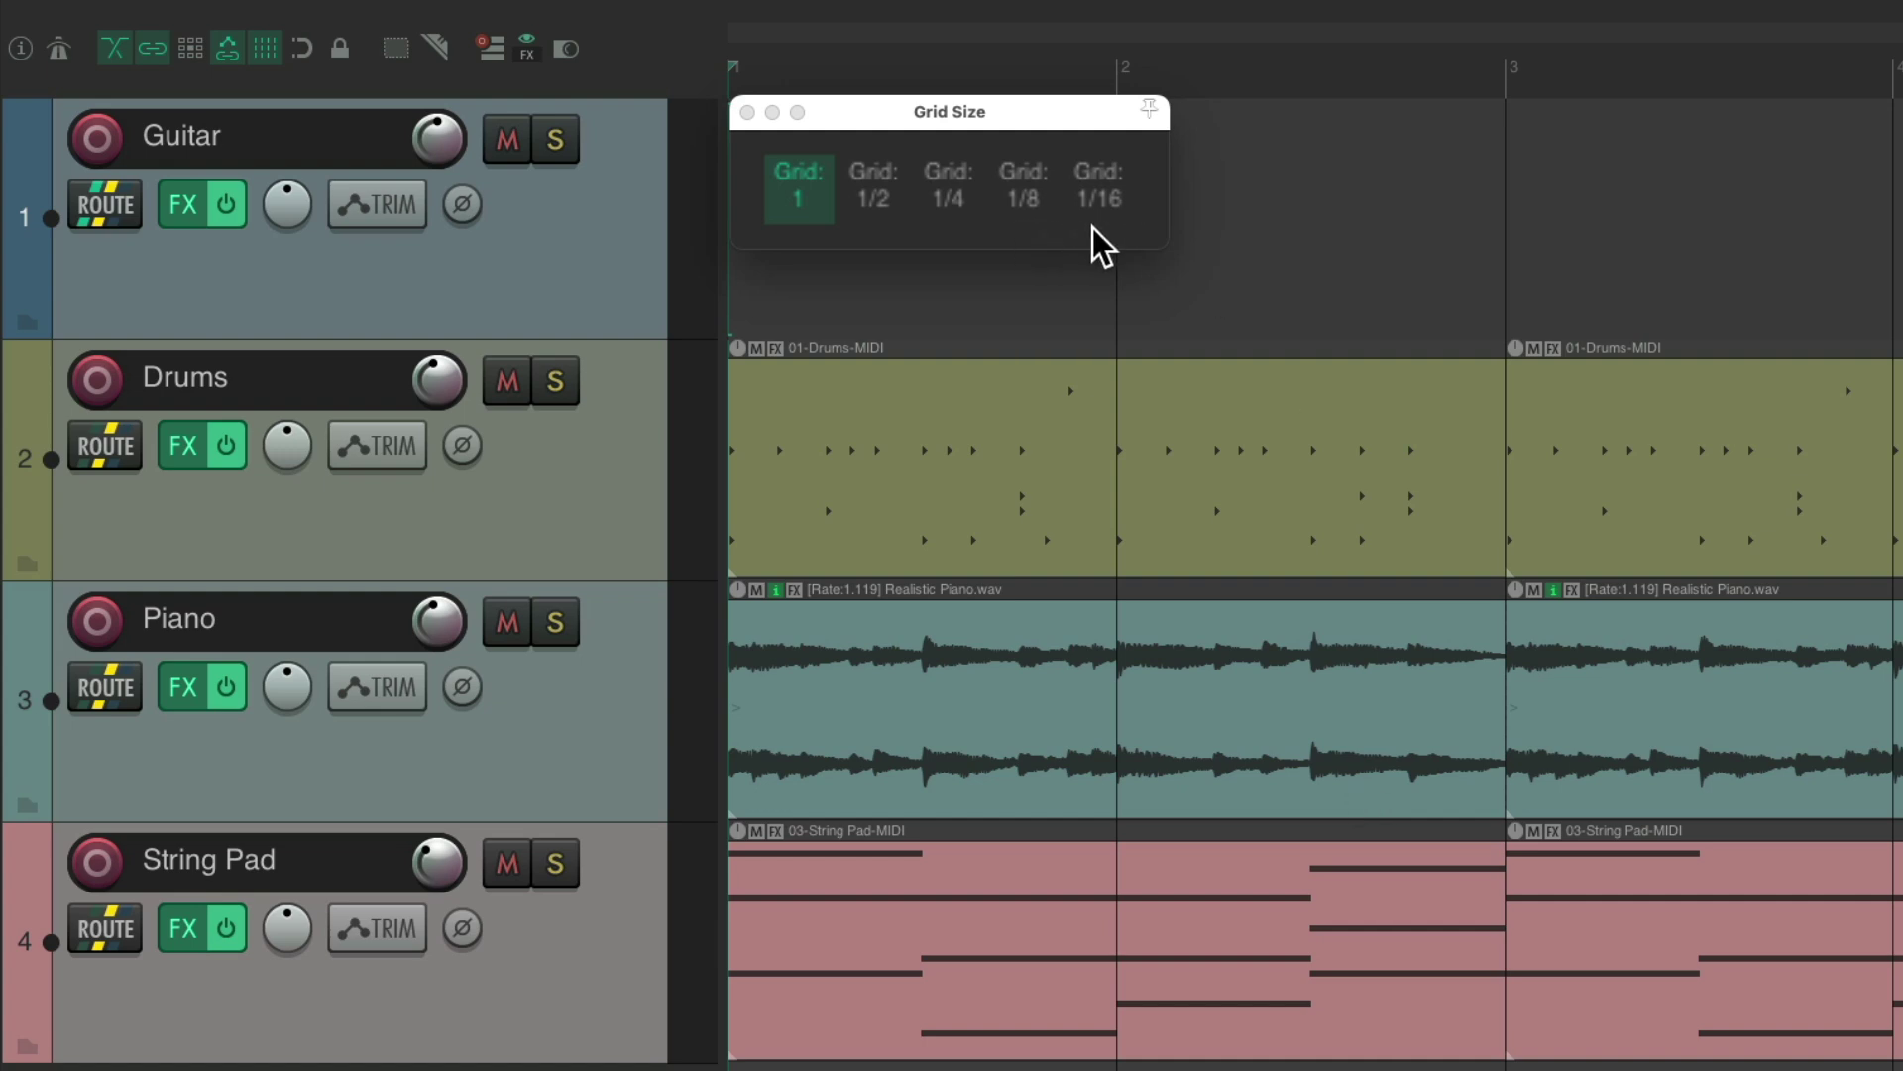
Resize the Grid Size window, try grids 1/2 to 1/16, then set grid 1 and close it
left_click_drag(1167, 248, 1088, 209)
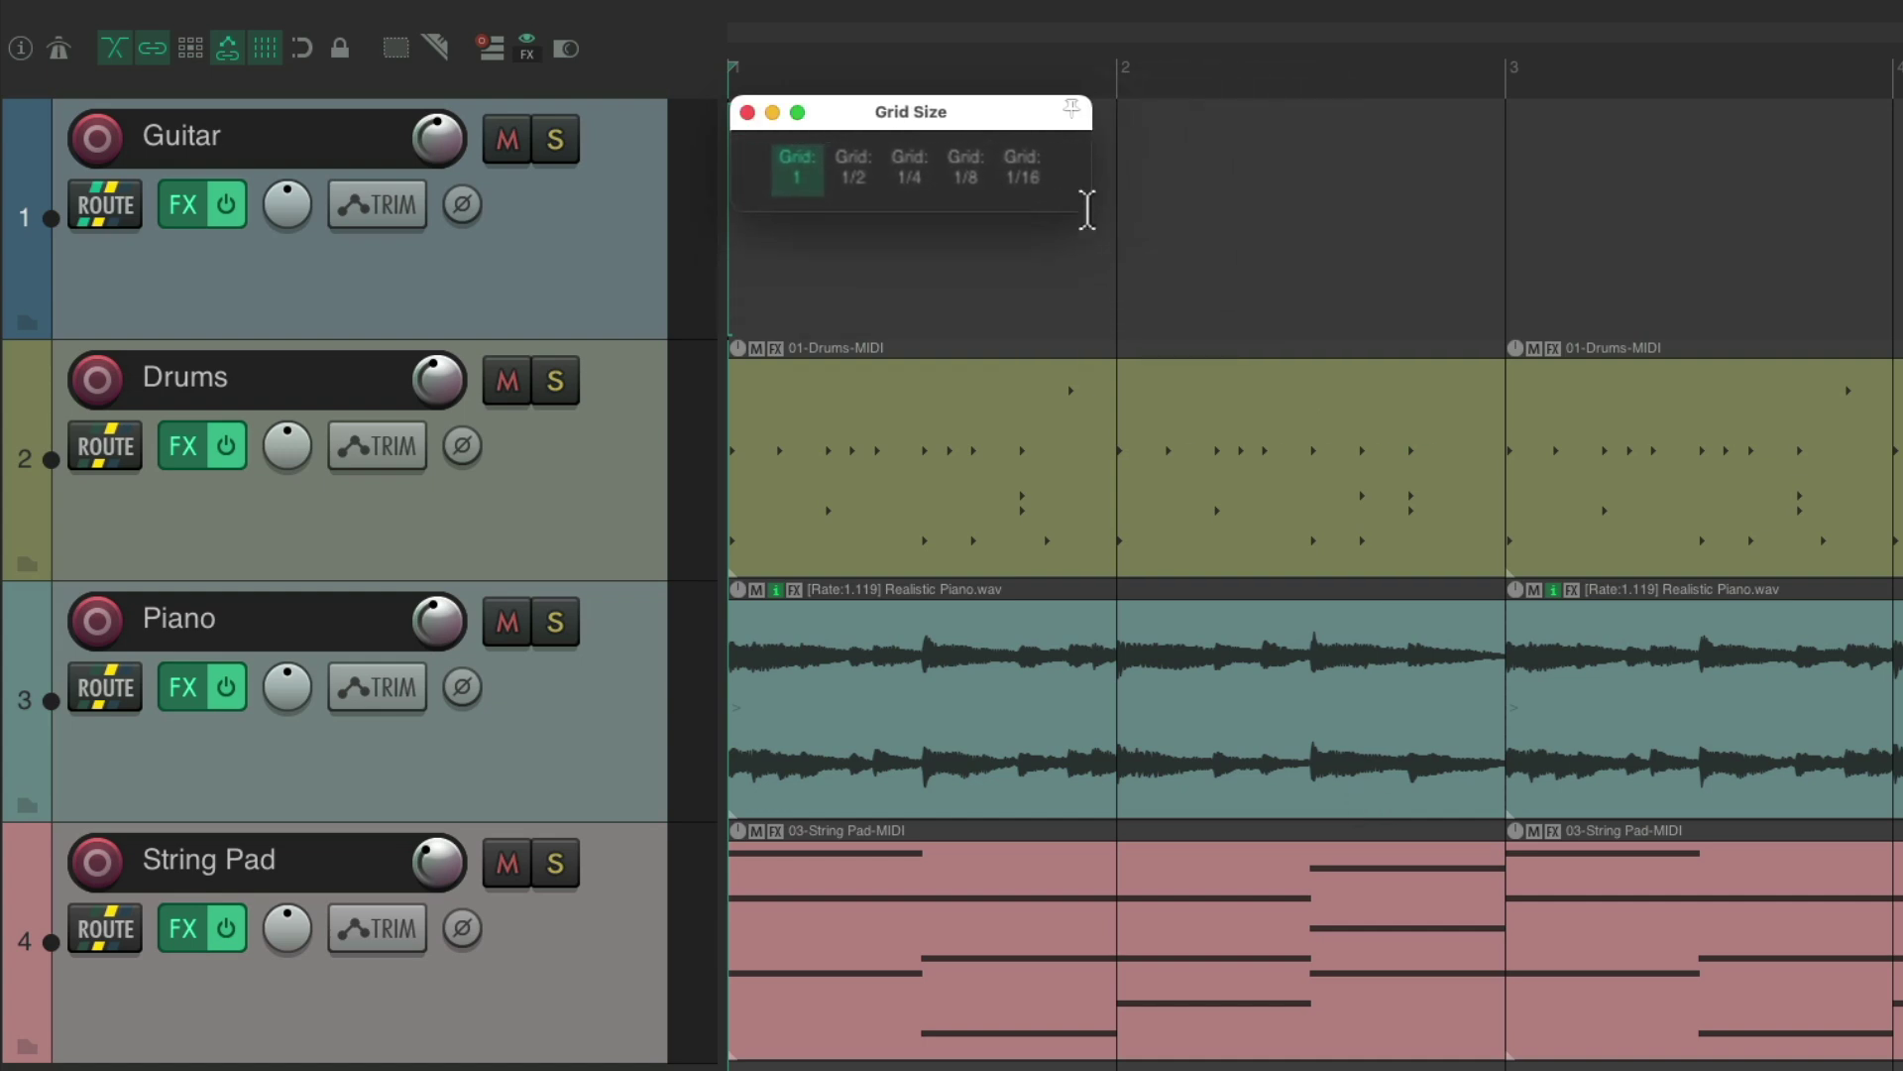
left_click(854, 169)
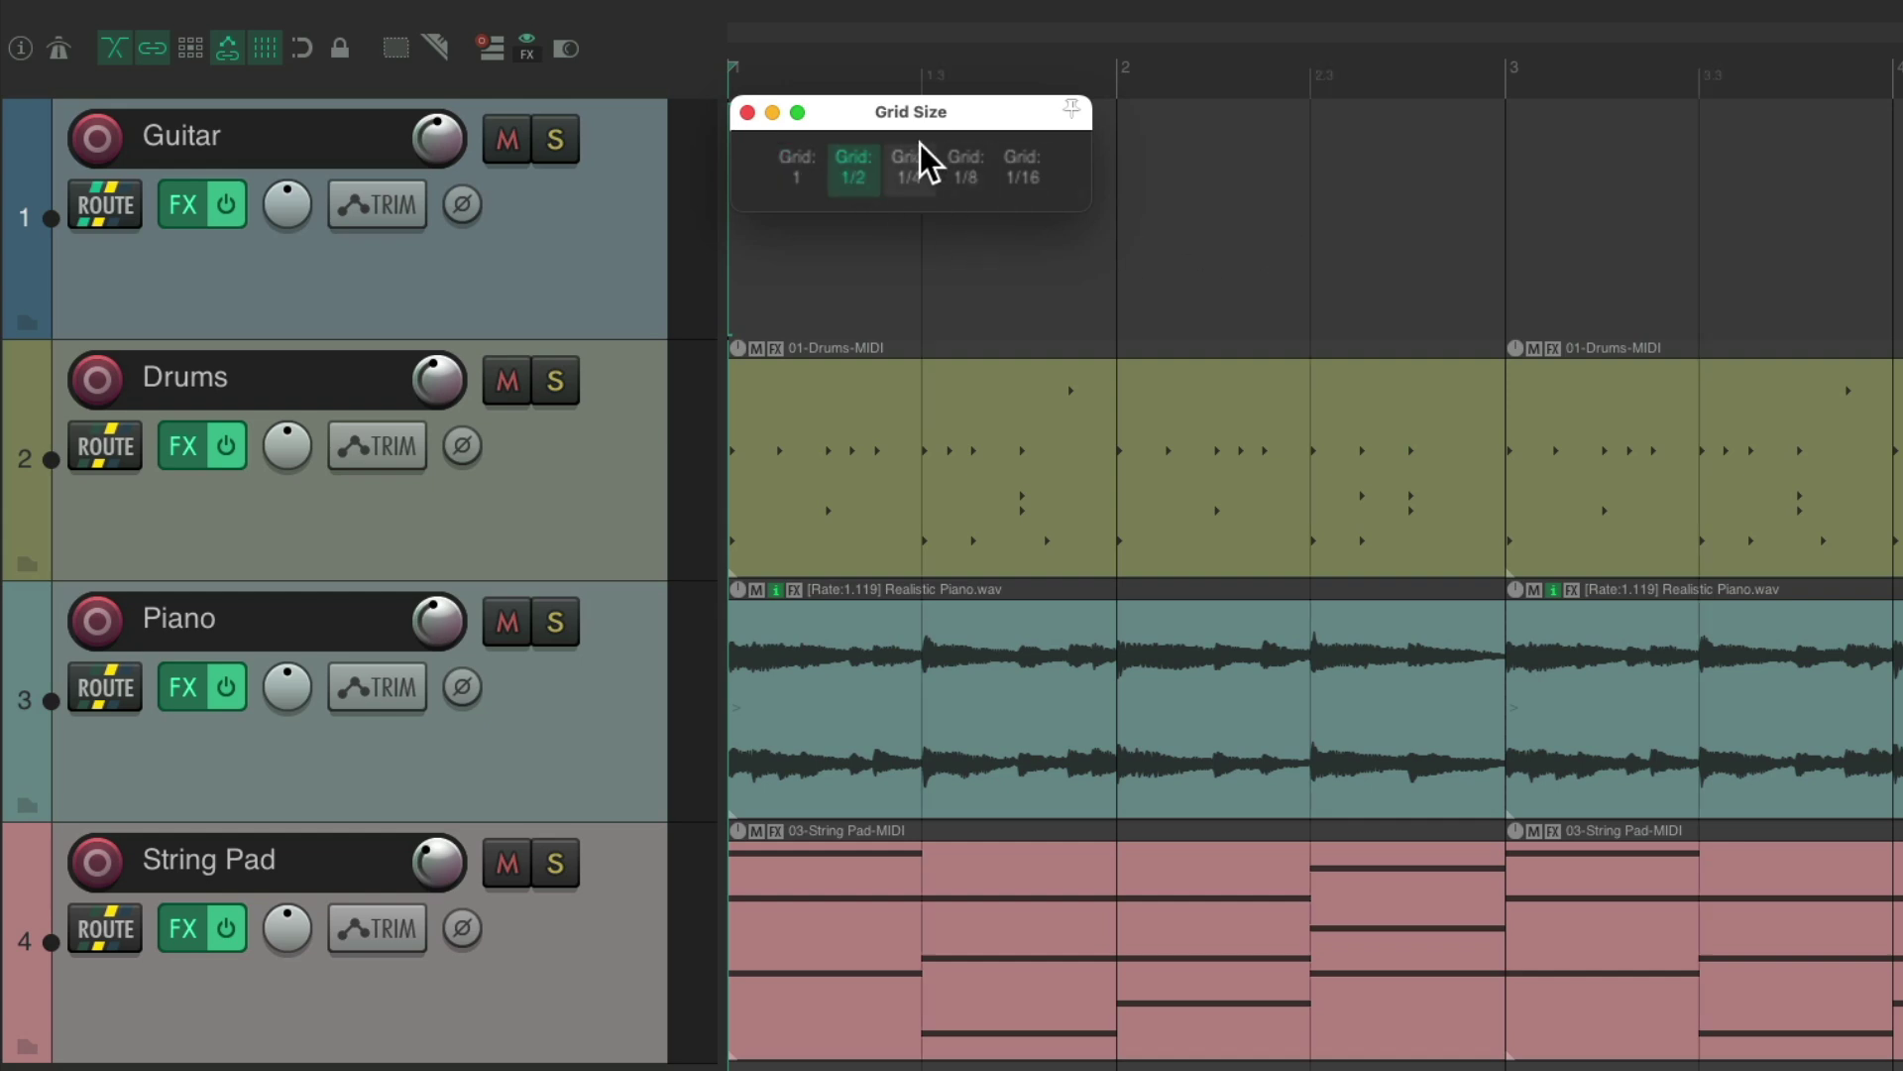
left_click(914, 174)
left_click(972, 174)
left_click(1021, 174)
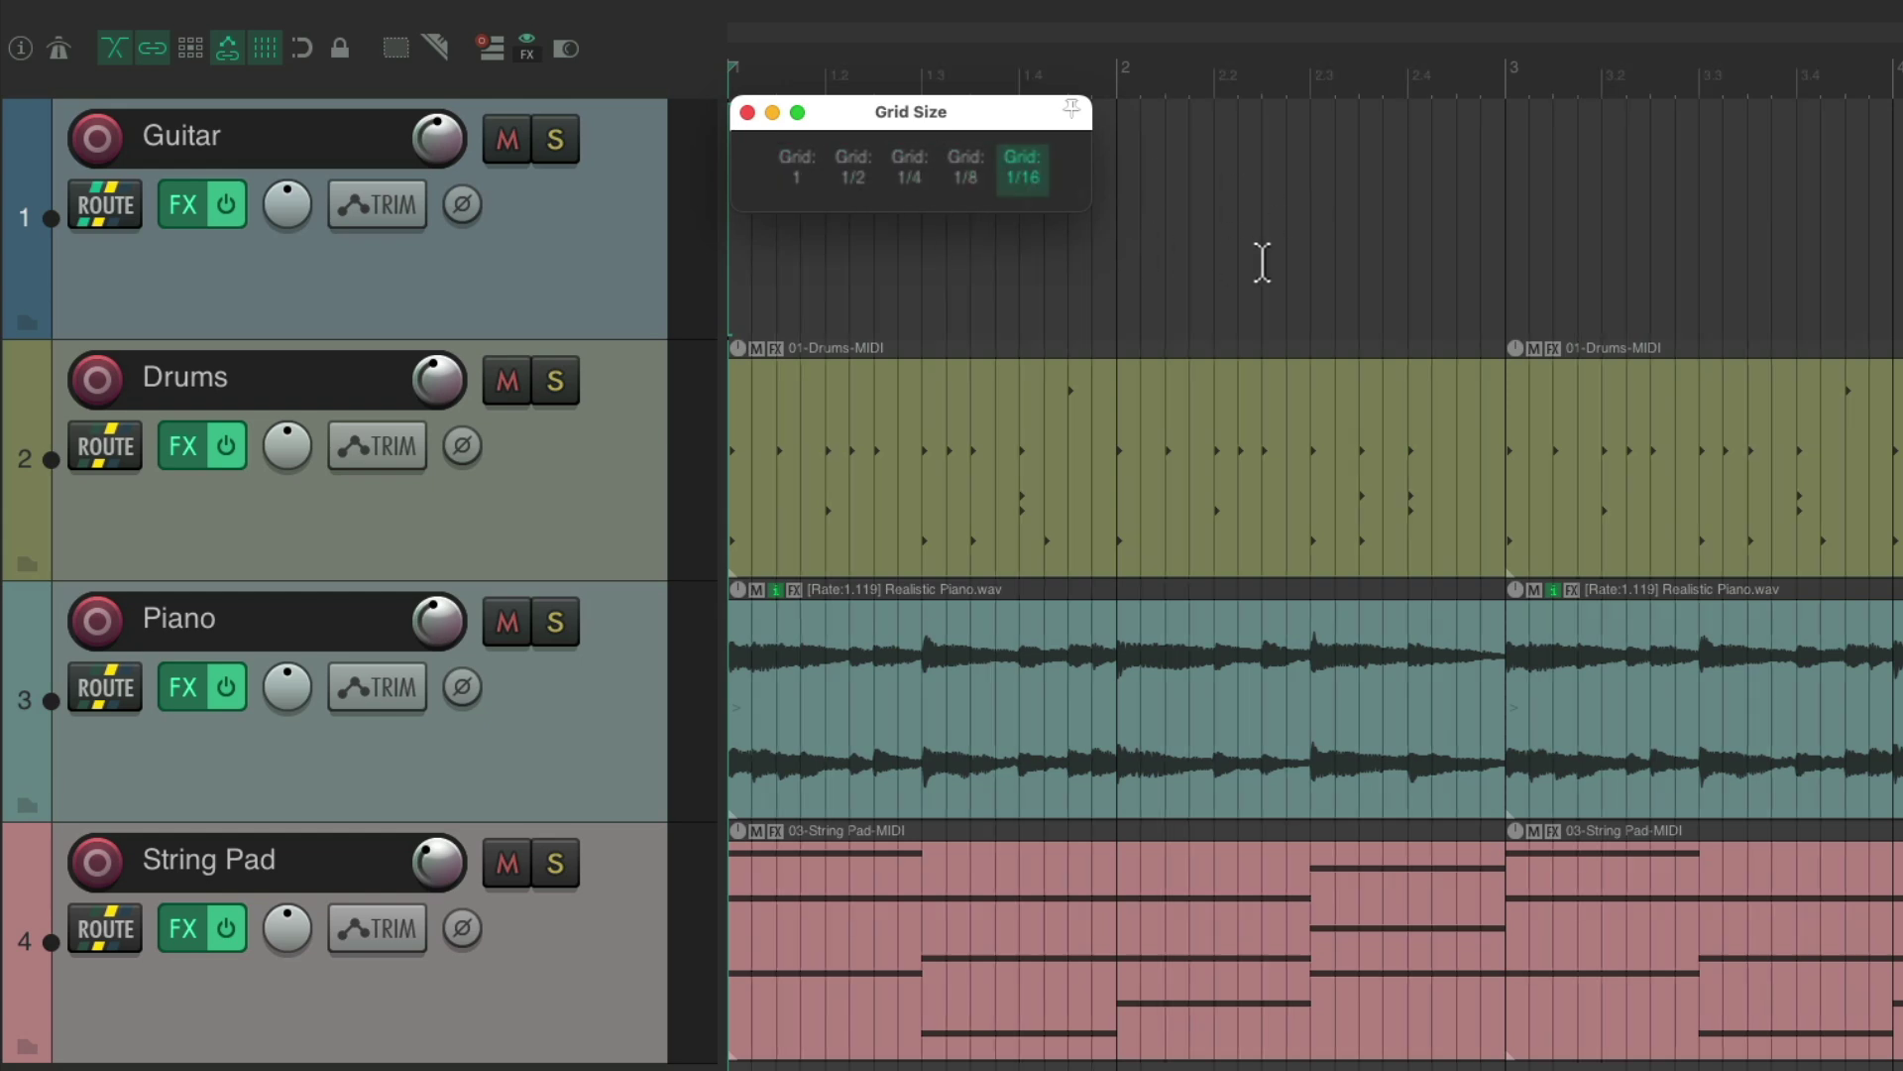
left_click(793, 179)
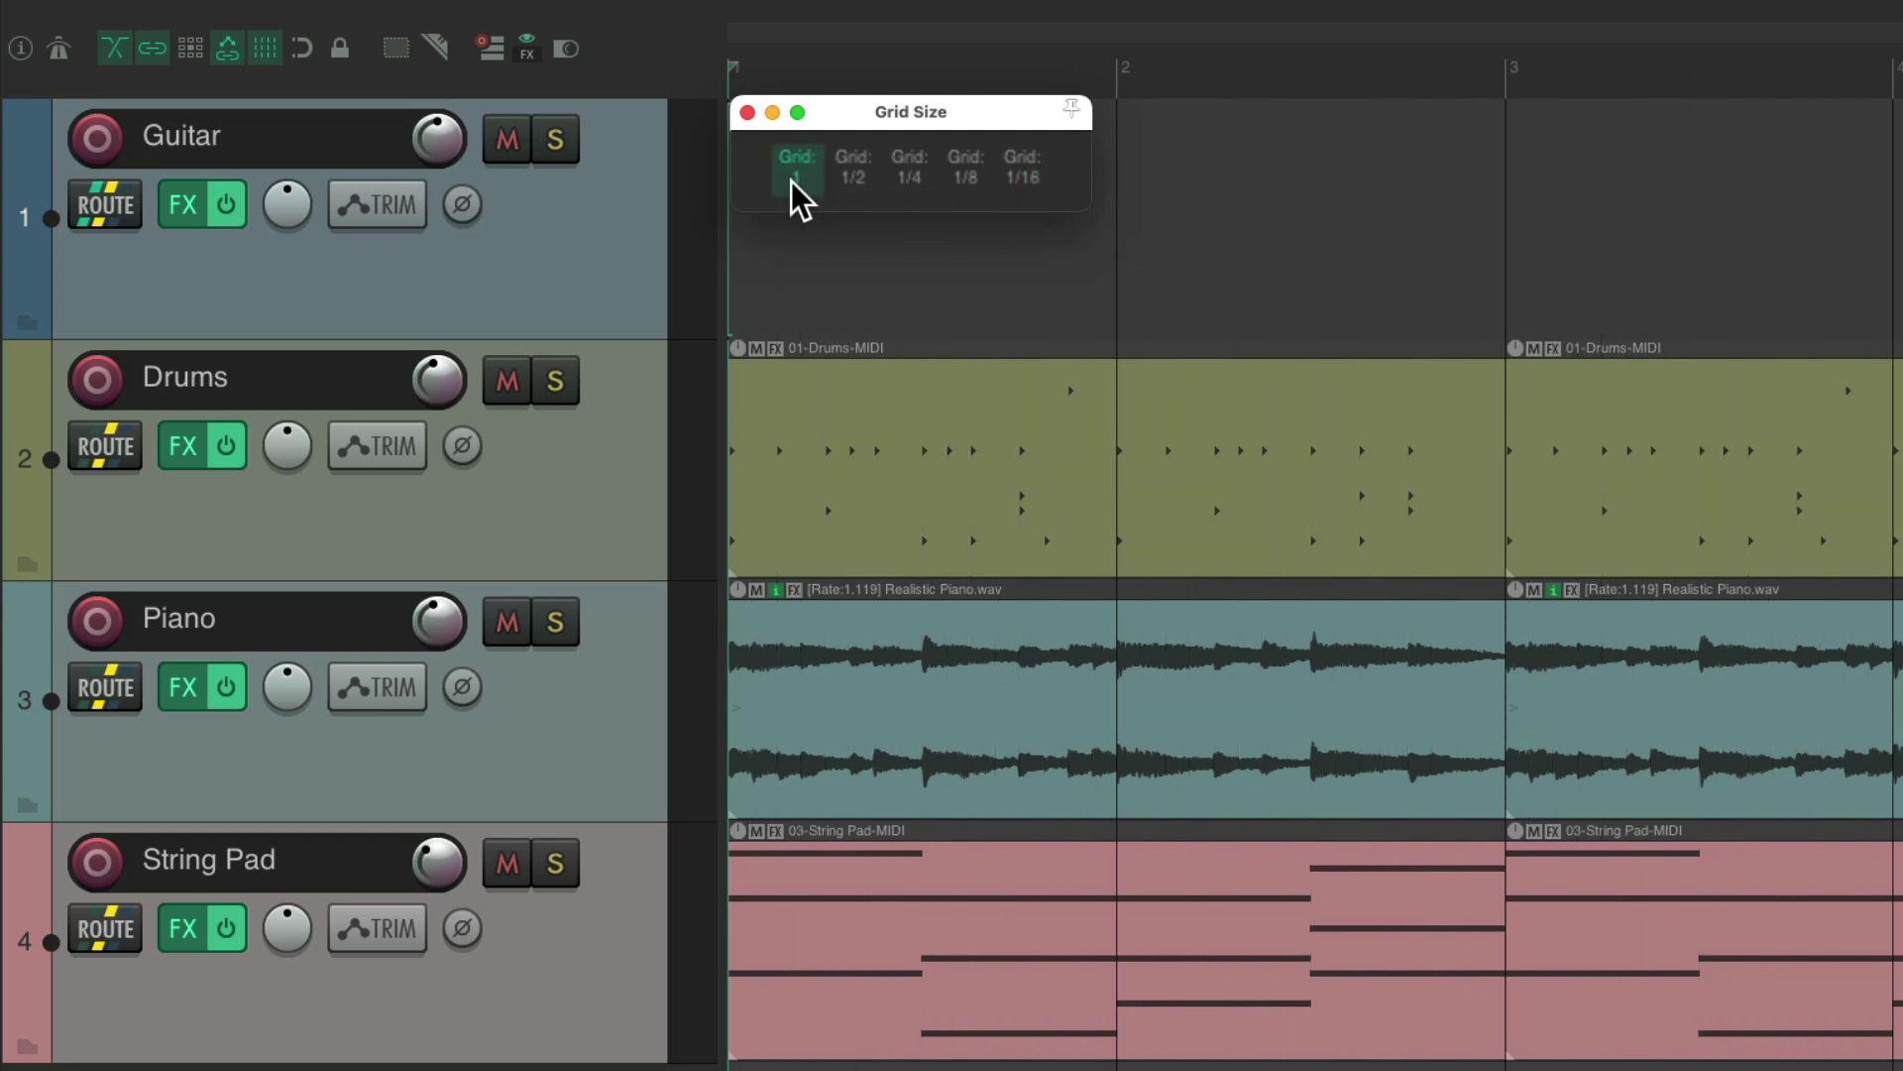
left_click(747, 112)
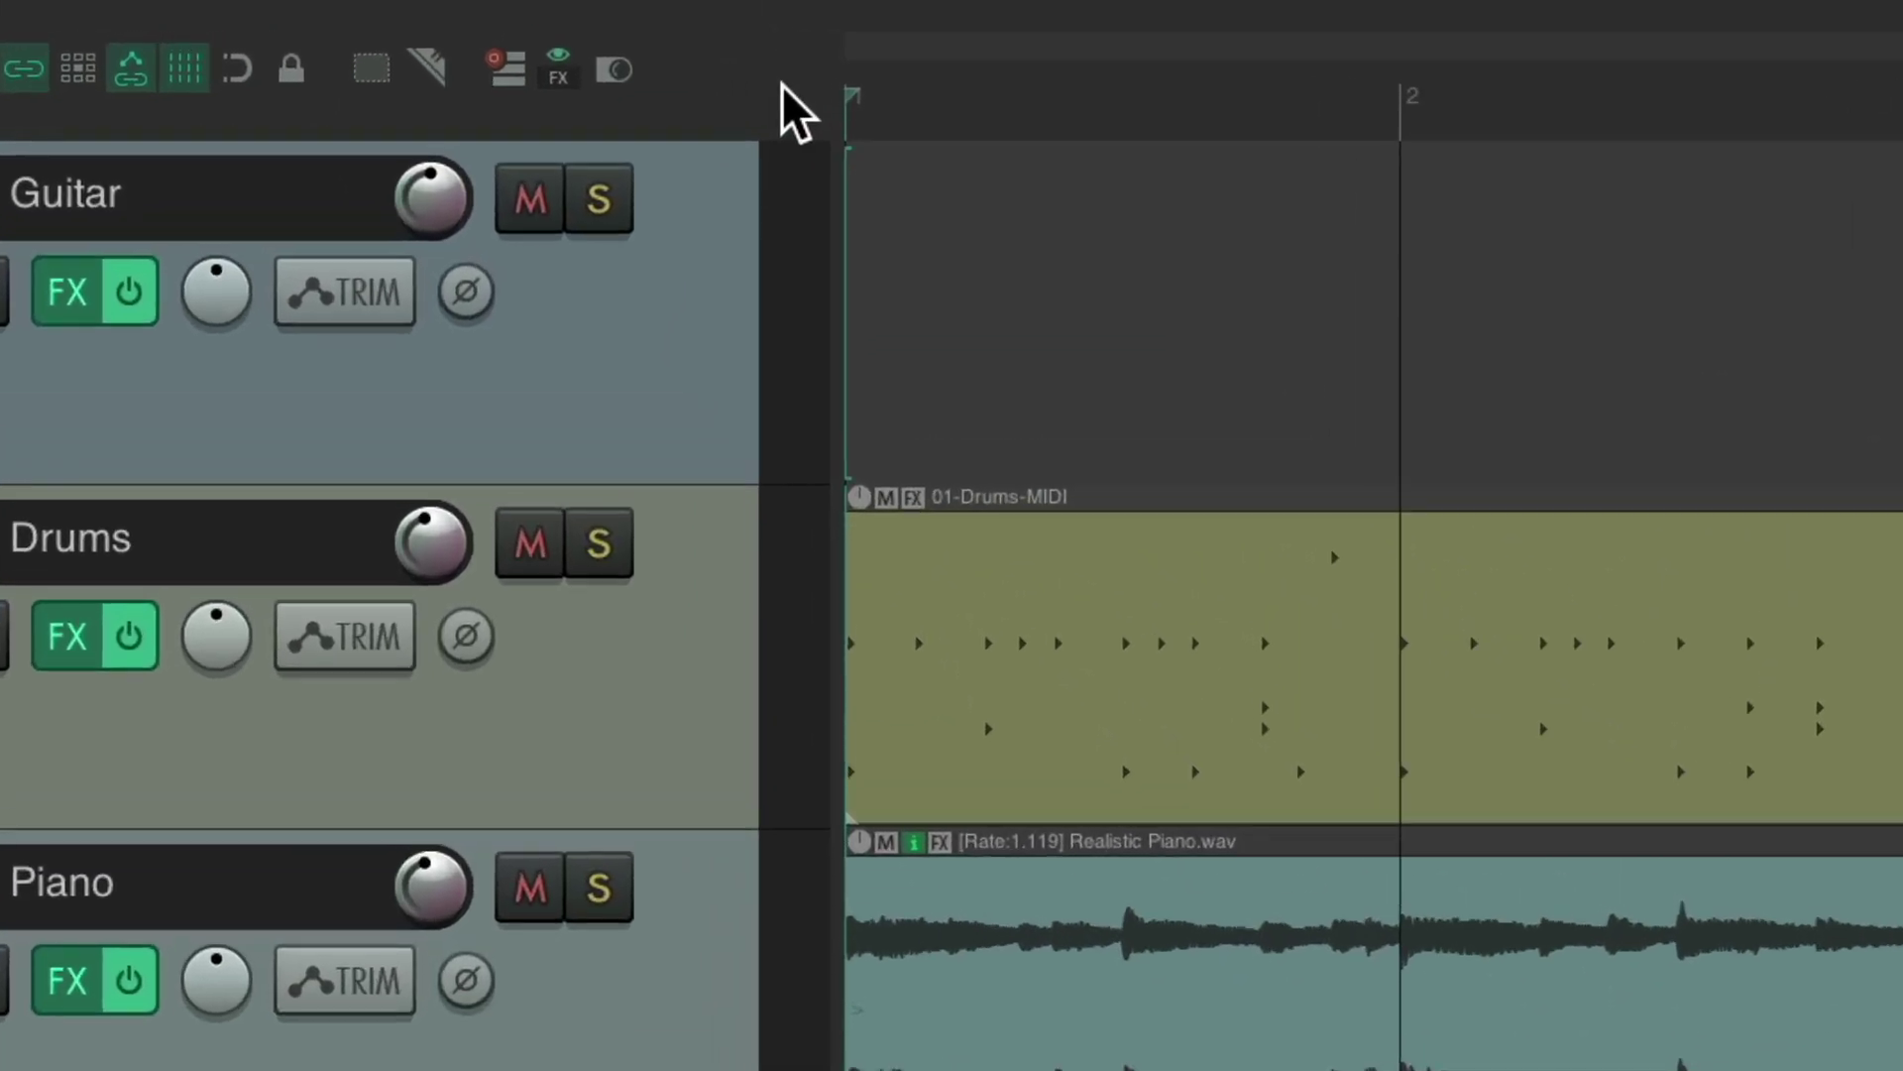
Reopen the saved Grid Size toolbar from Toolbars 1-32, then close it again
right_click(686, 62)
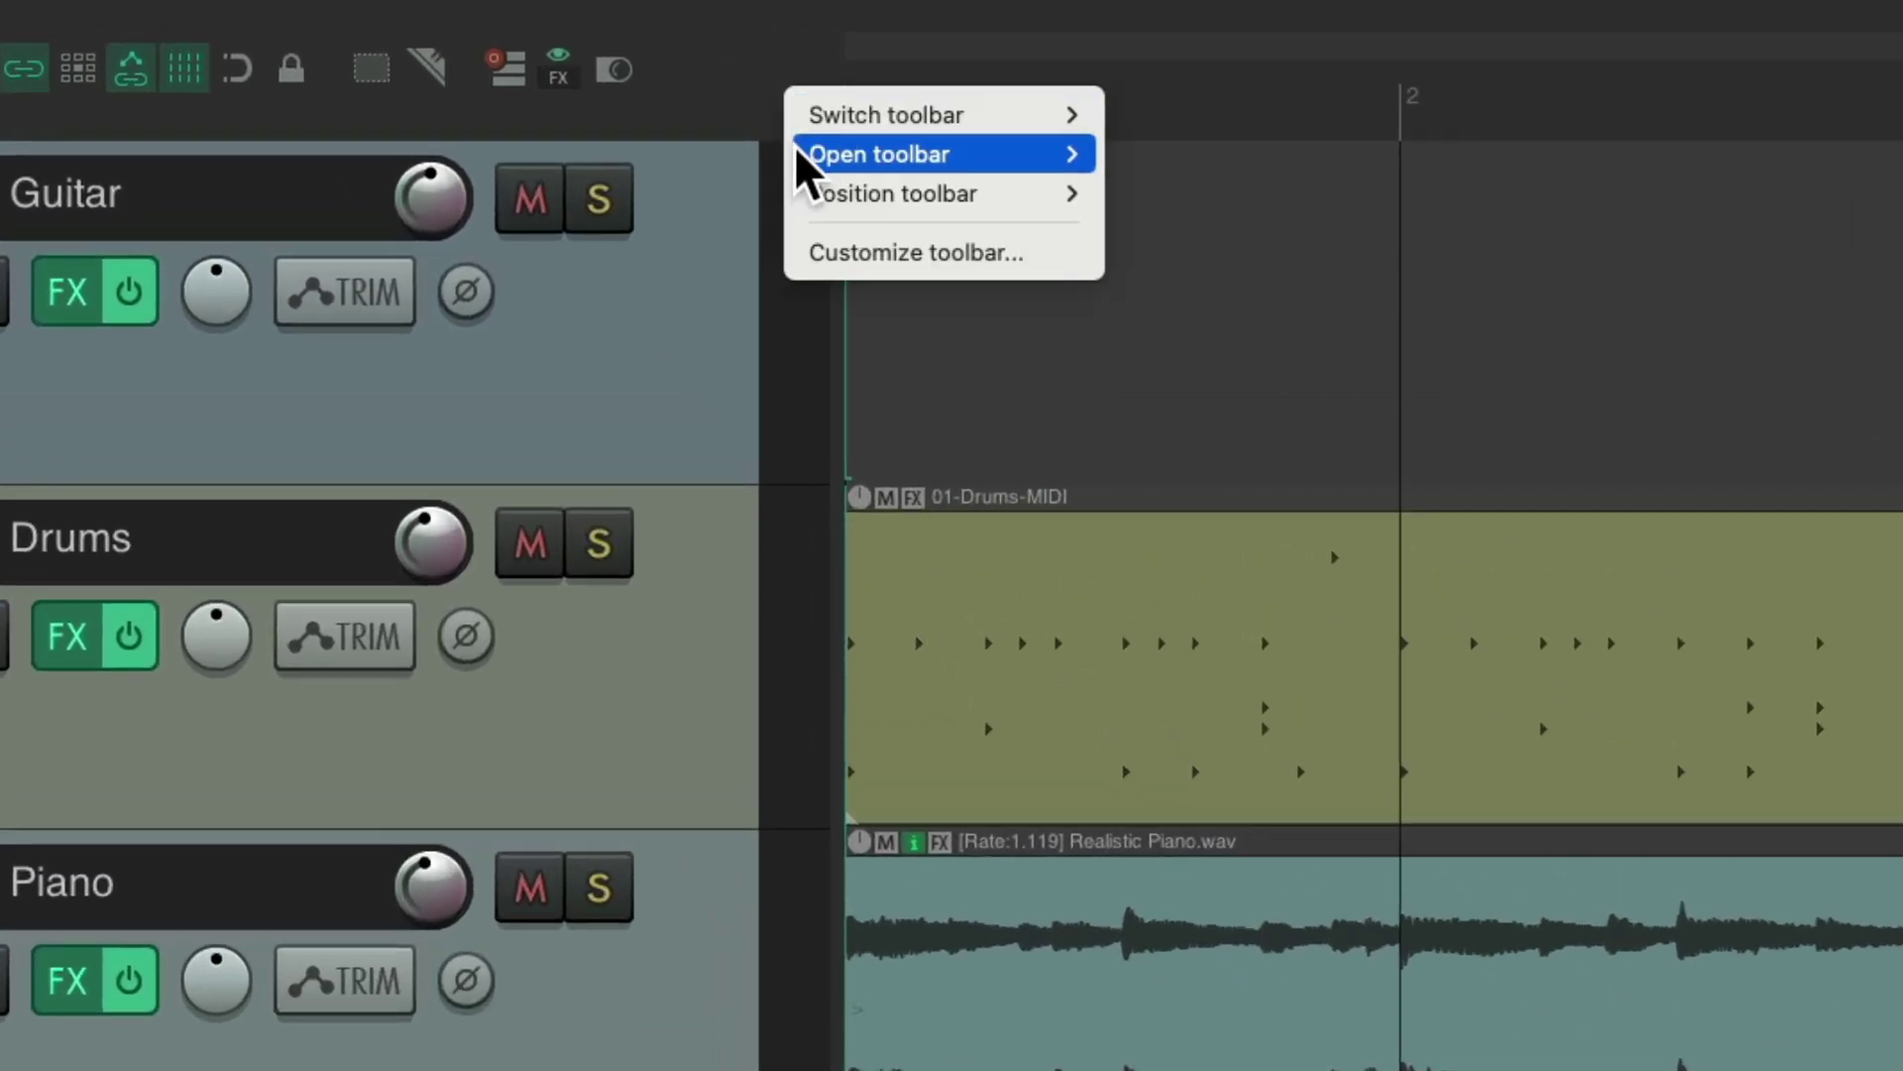
mouse_move(803, 159)
mouse_move(1230, 193)
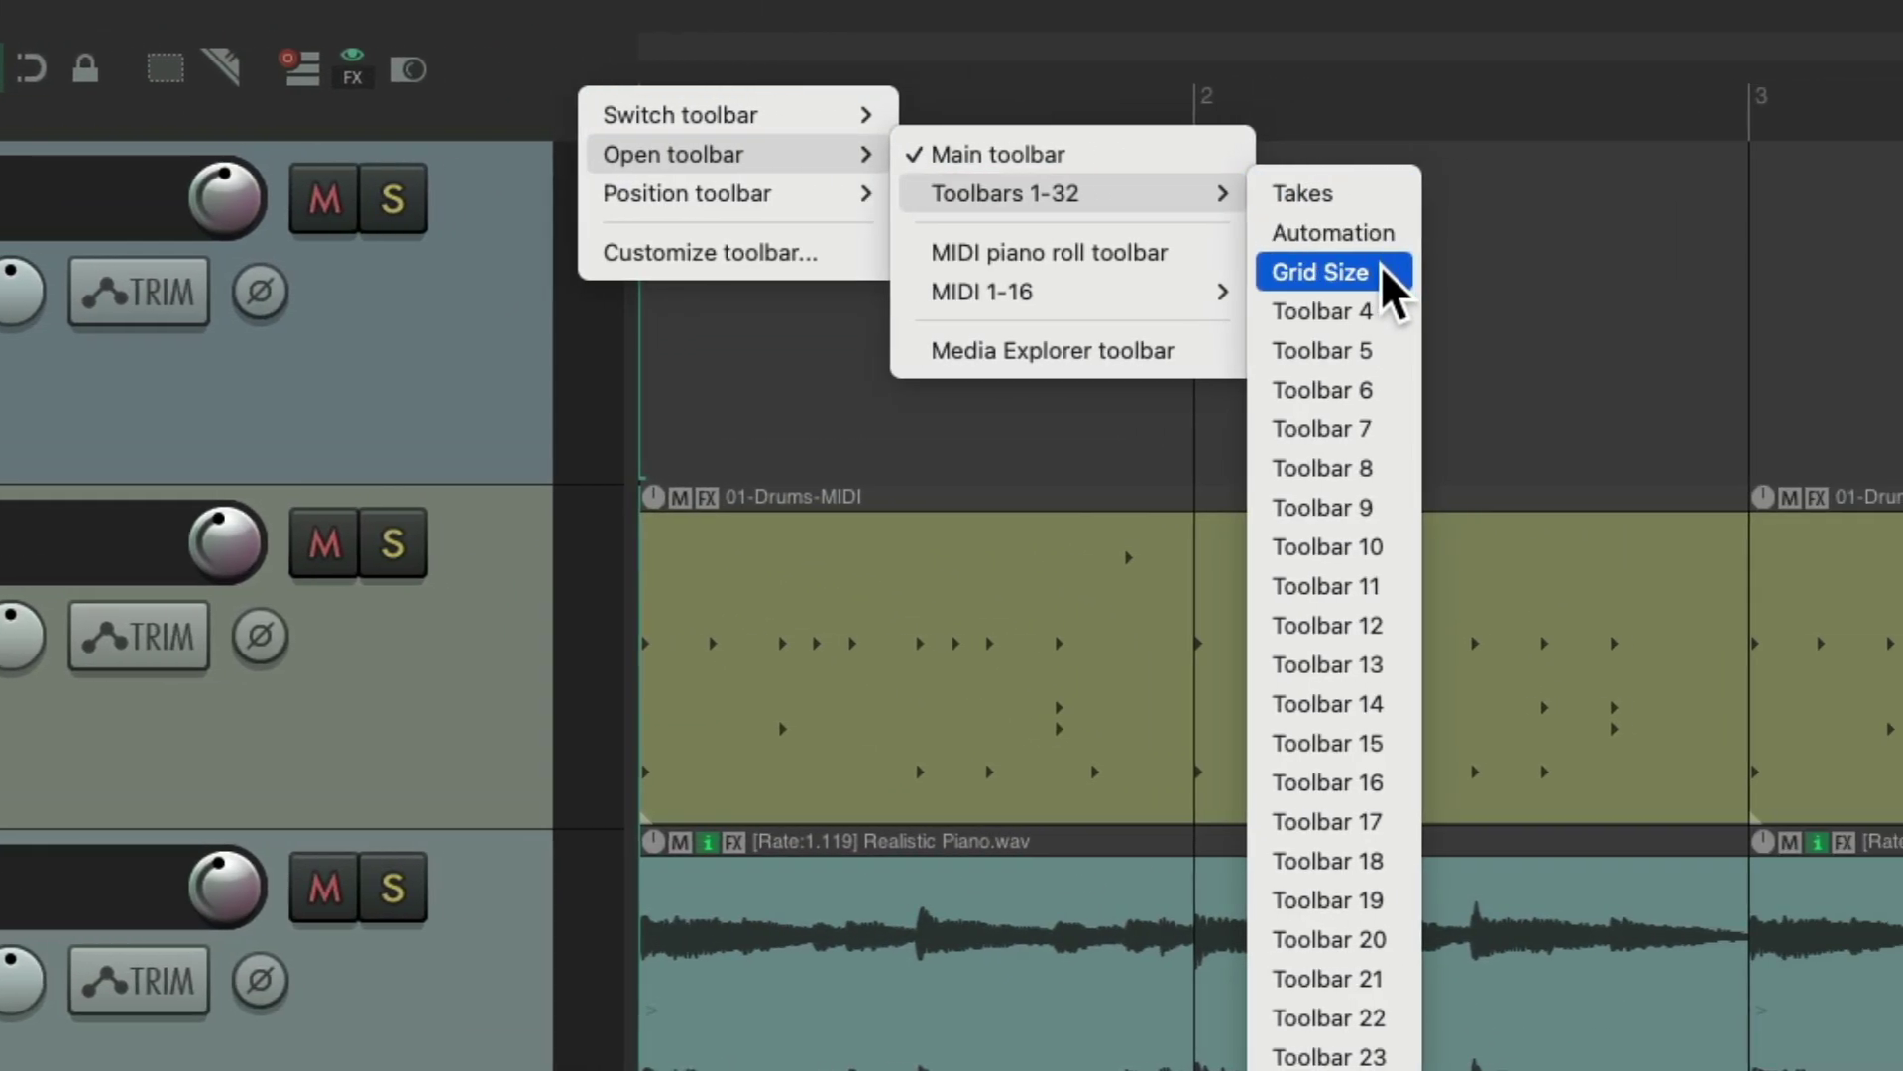
left_click(1387, 278)
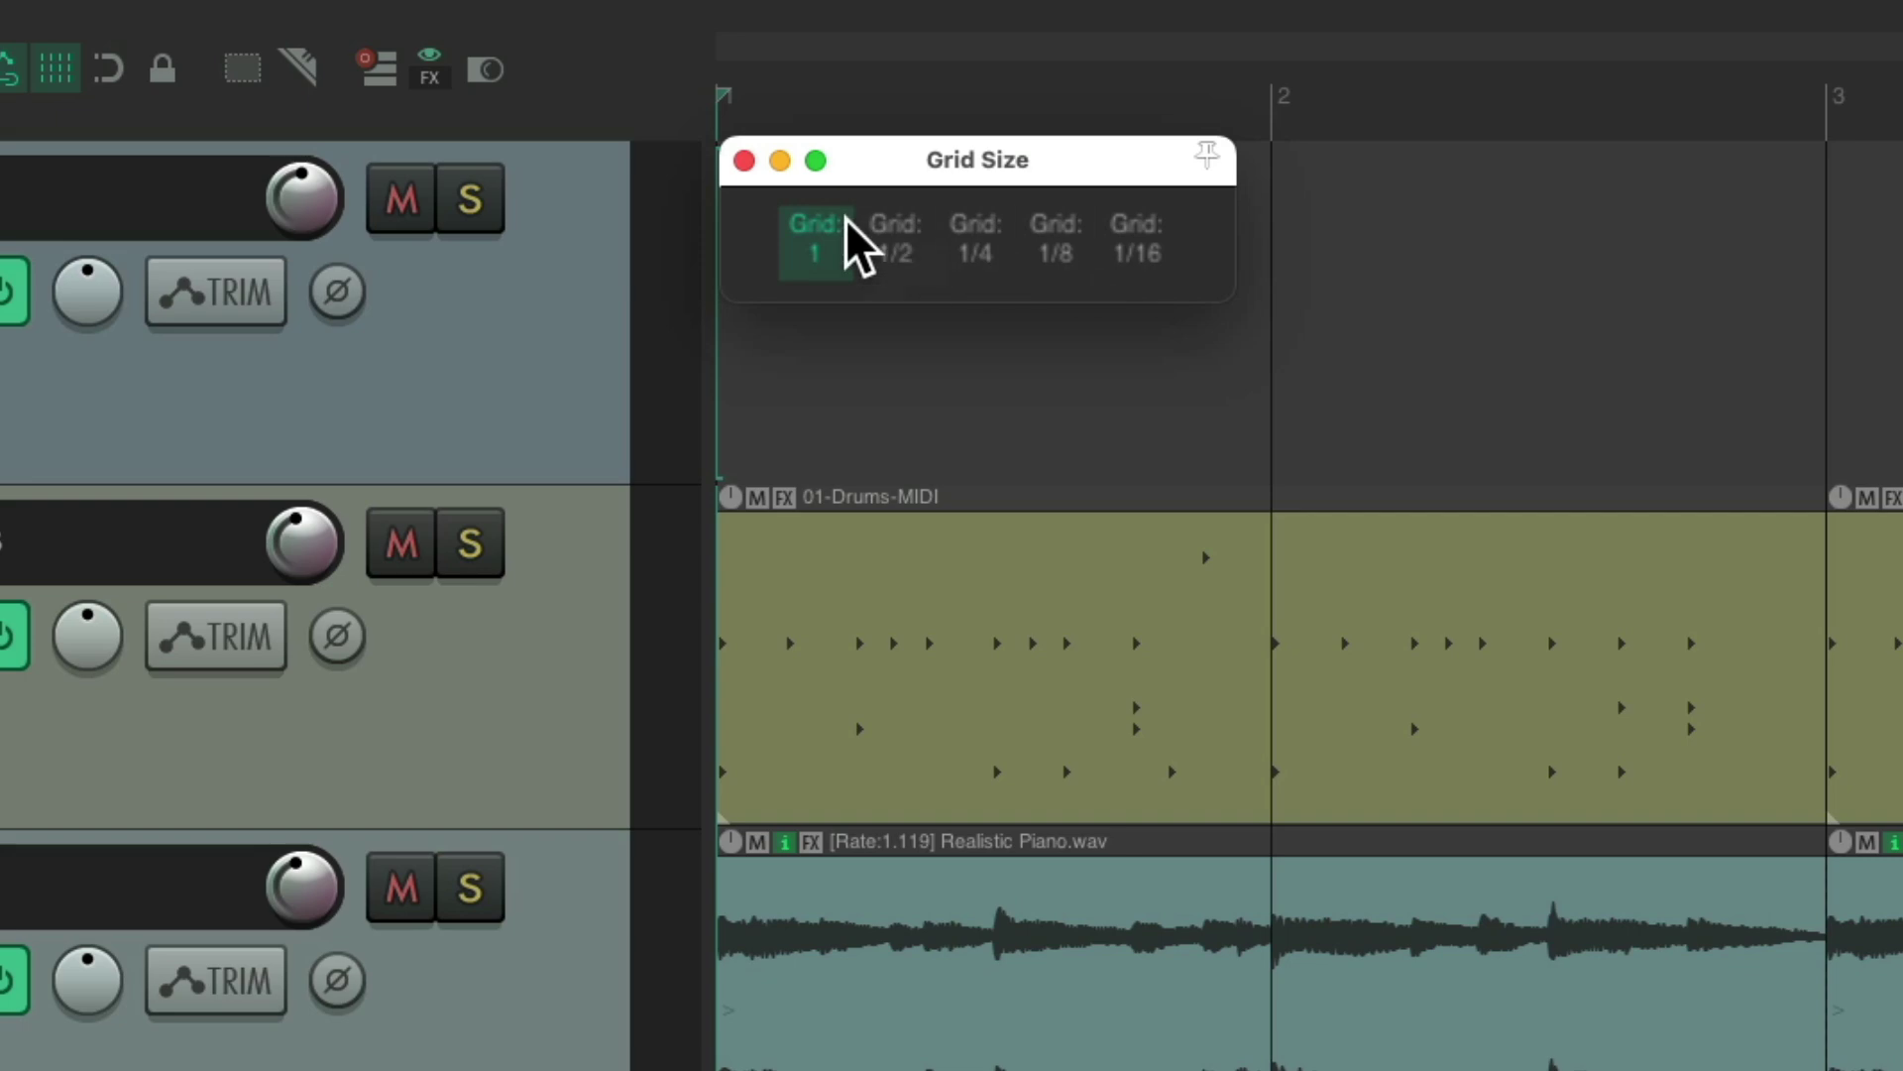
left_click(745, 161)
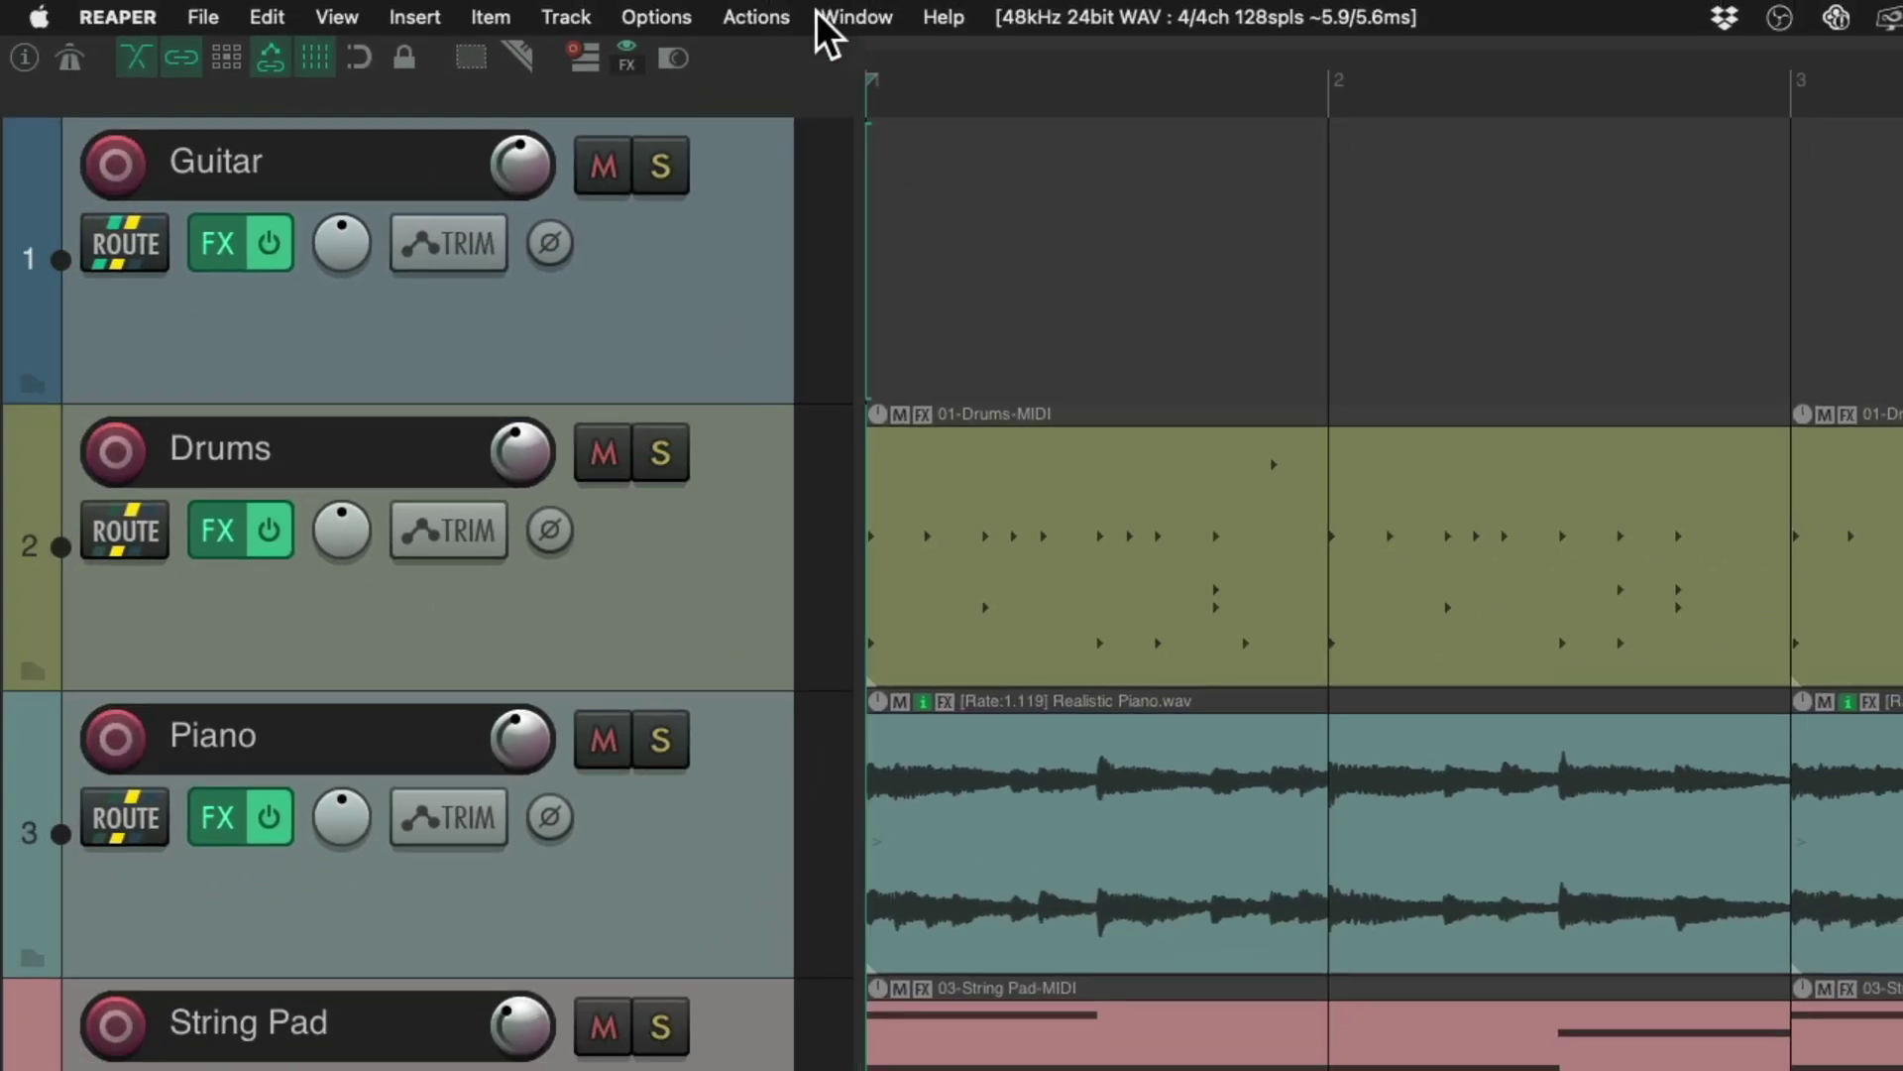
In the action list, filter 'toolbar 3' and select 'Open toolbar 3 at mouse cursor'
left_click(771, 21)
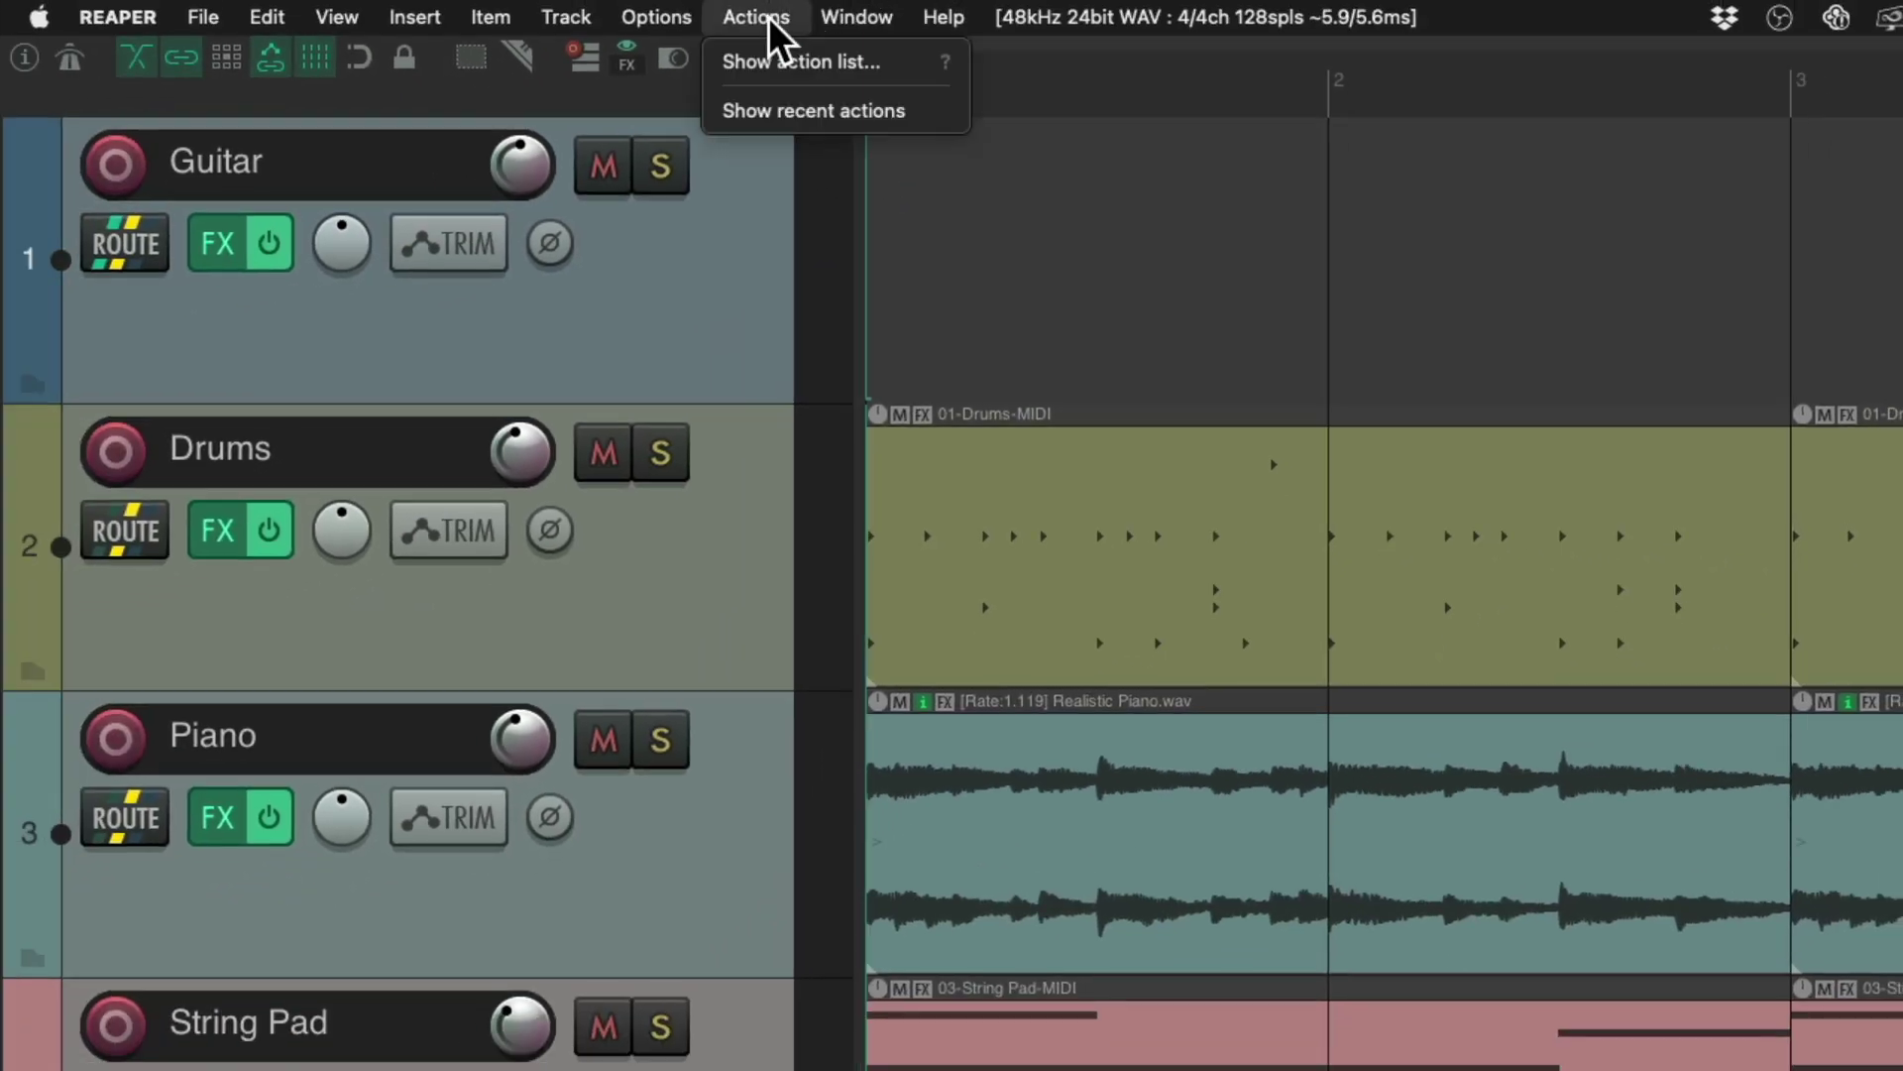
left_click(724, 62)
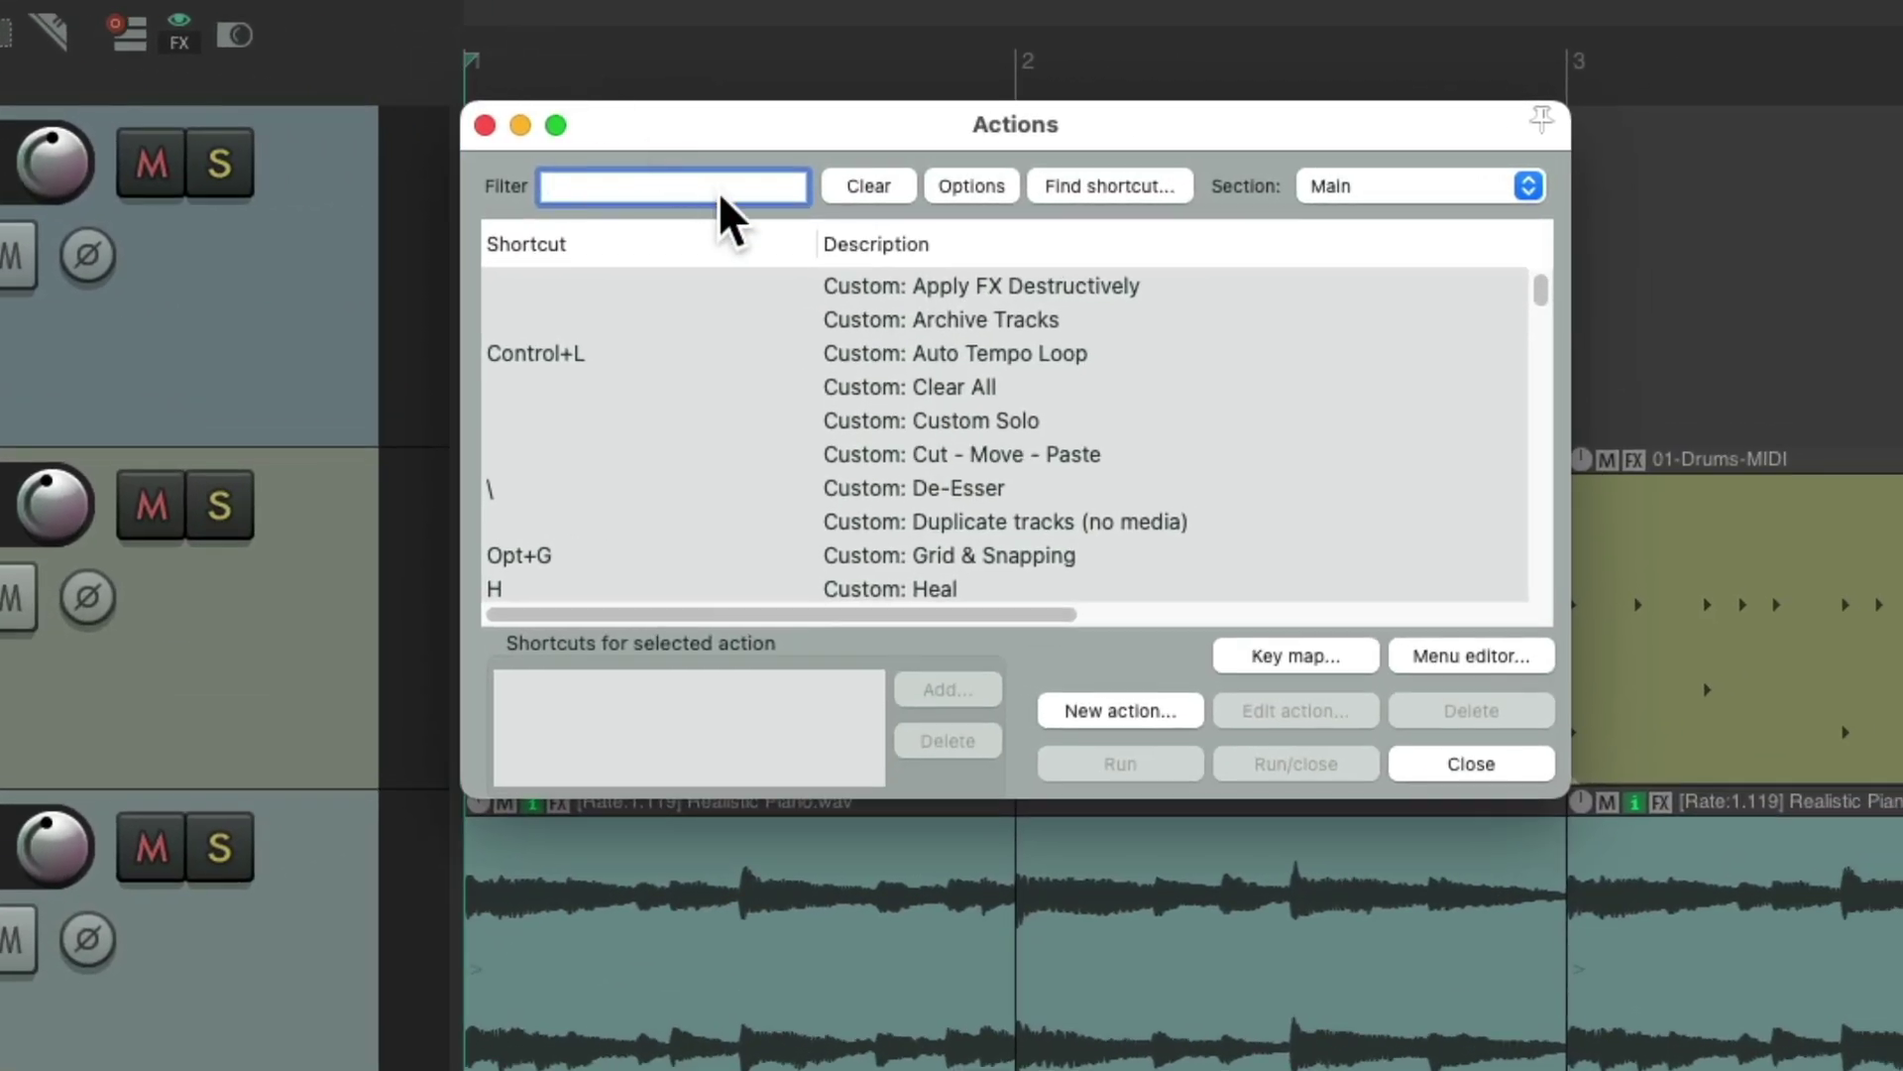
type("toolbar")
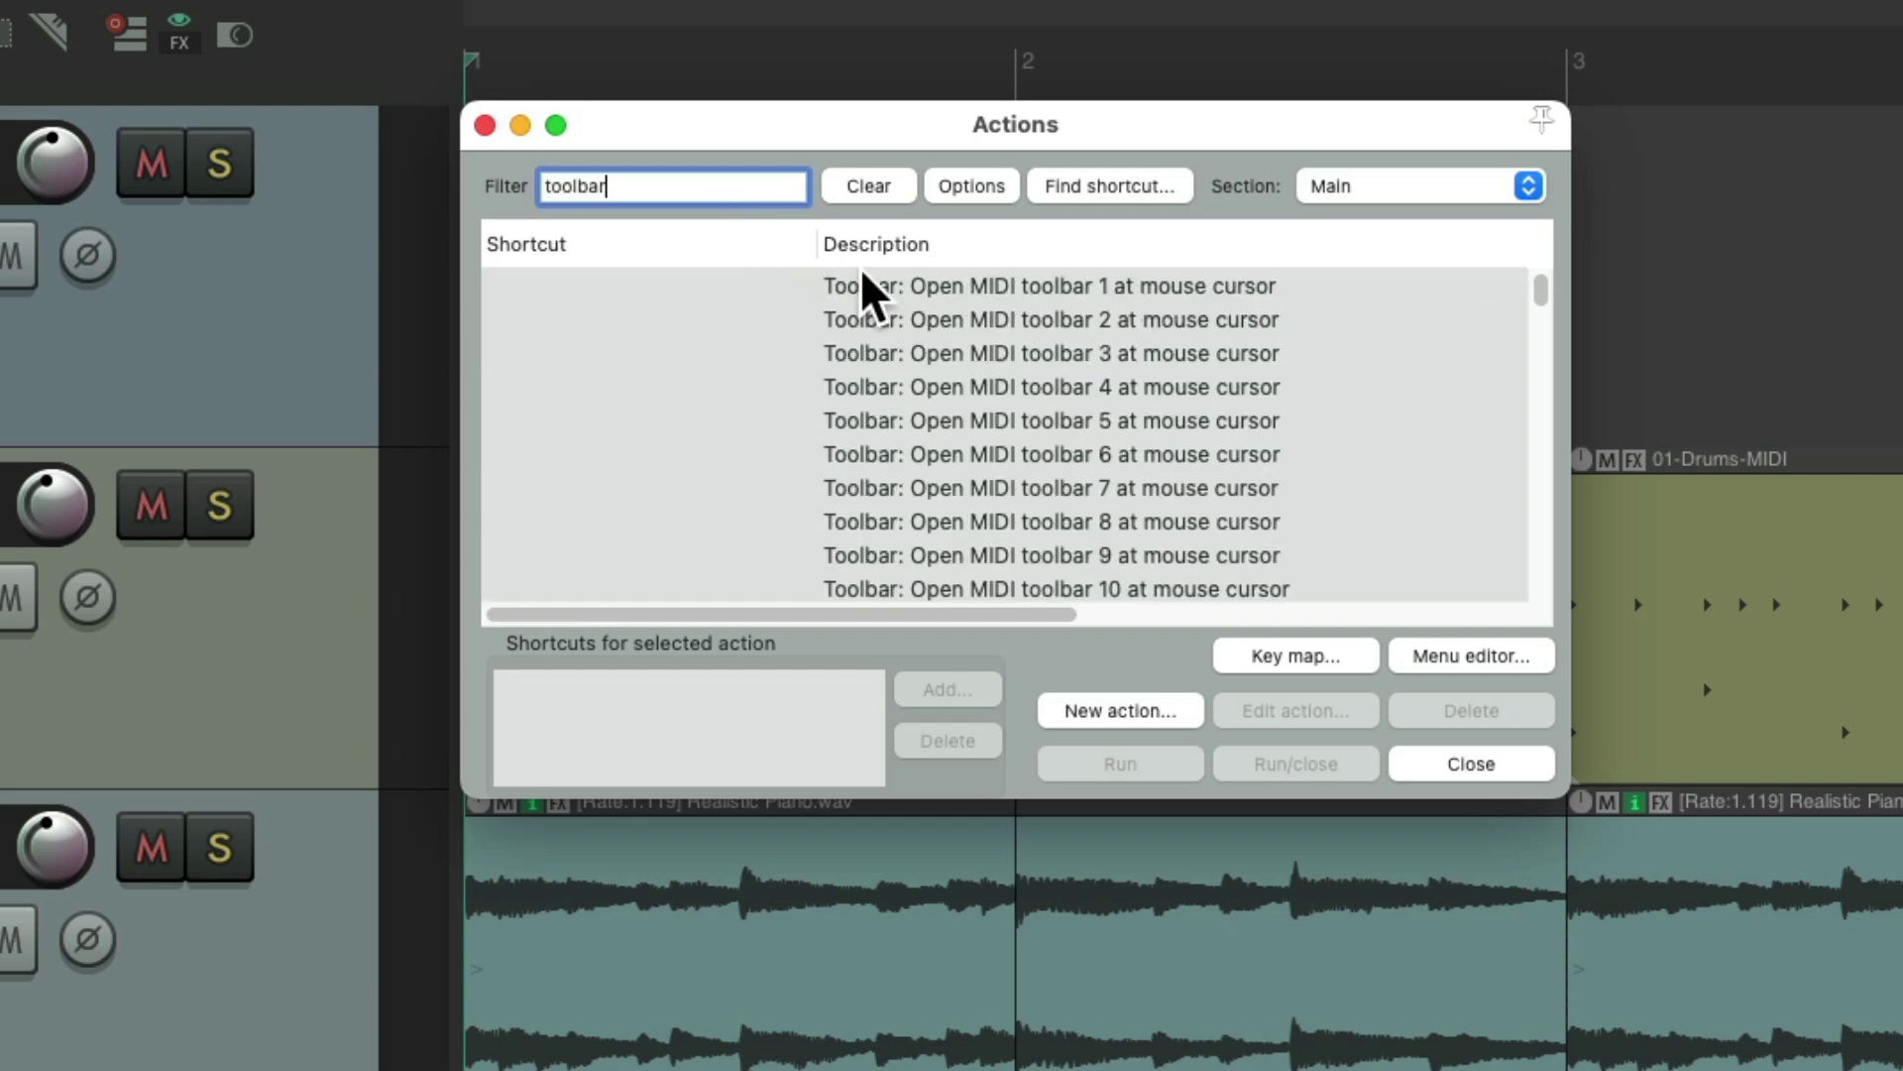
scroll(1004, 436, "down", 1)
scroll(1002, 426, "down", 8)
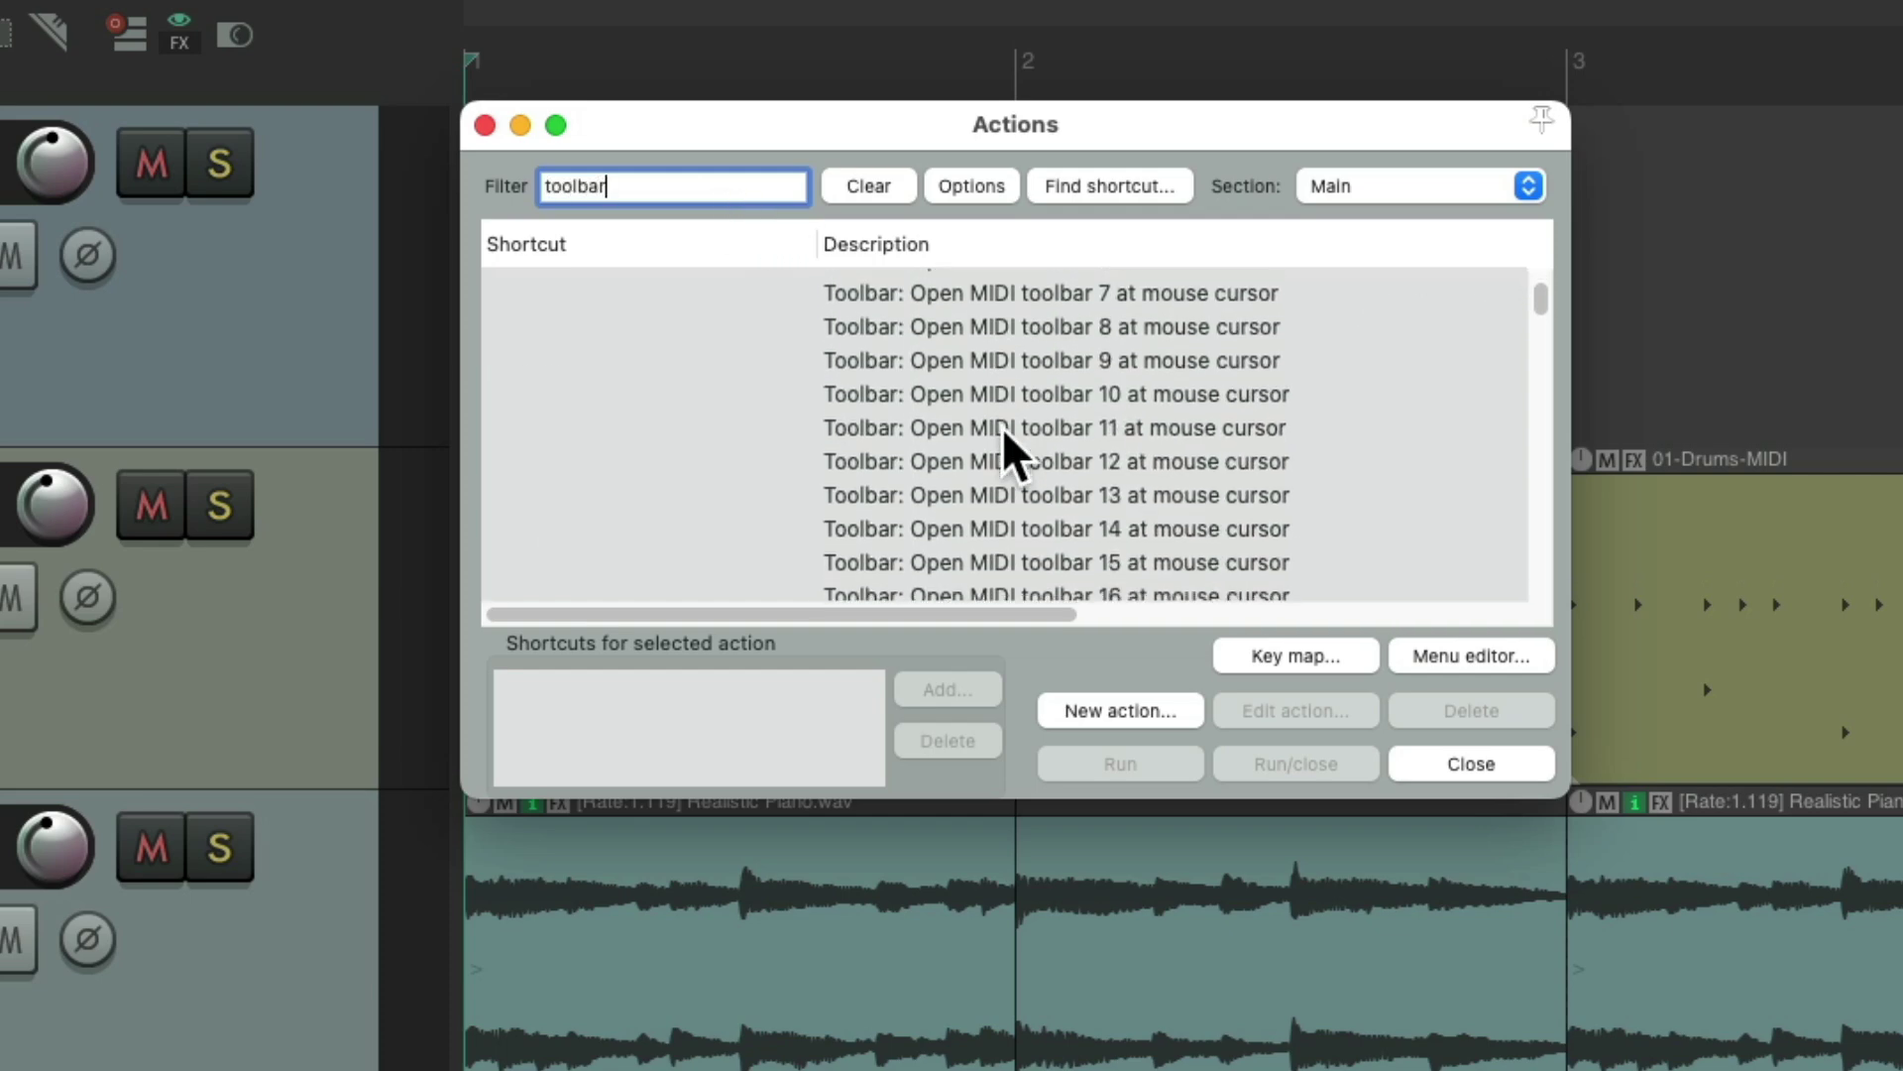
left_click(708, 194)
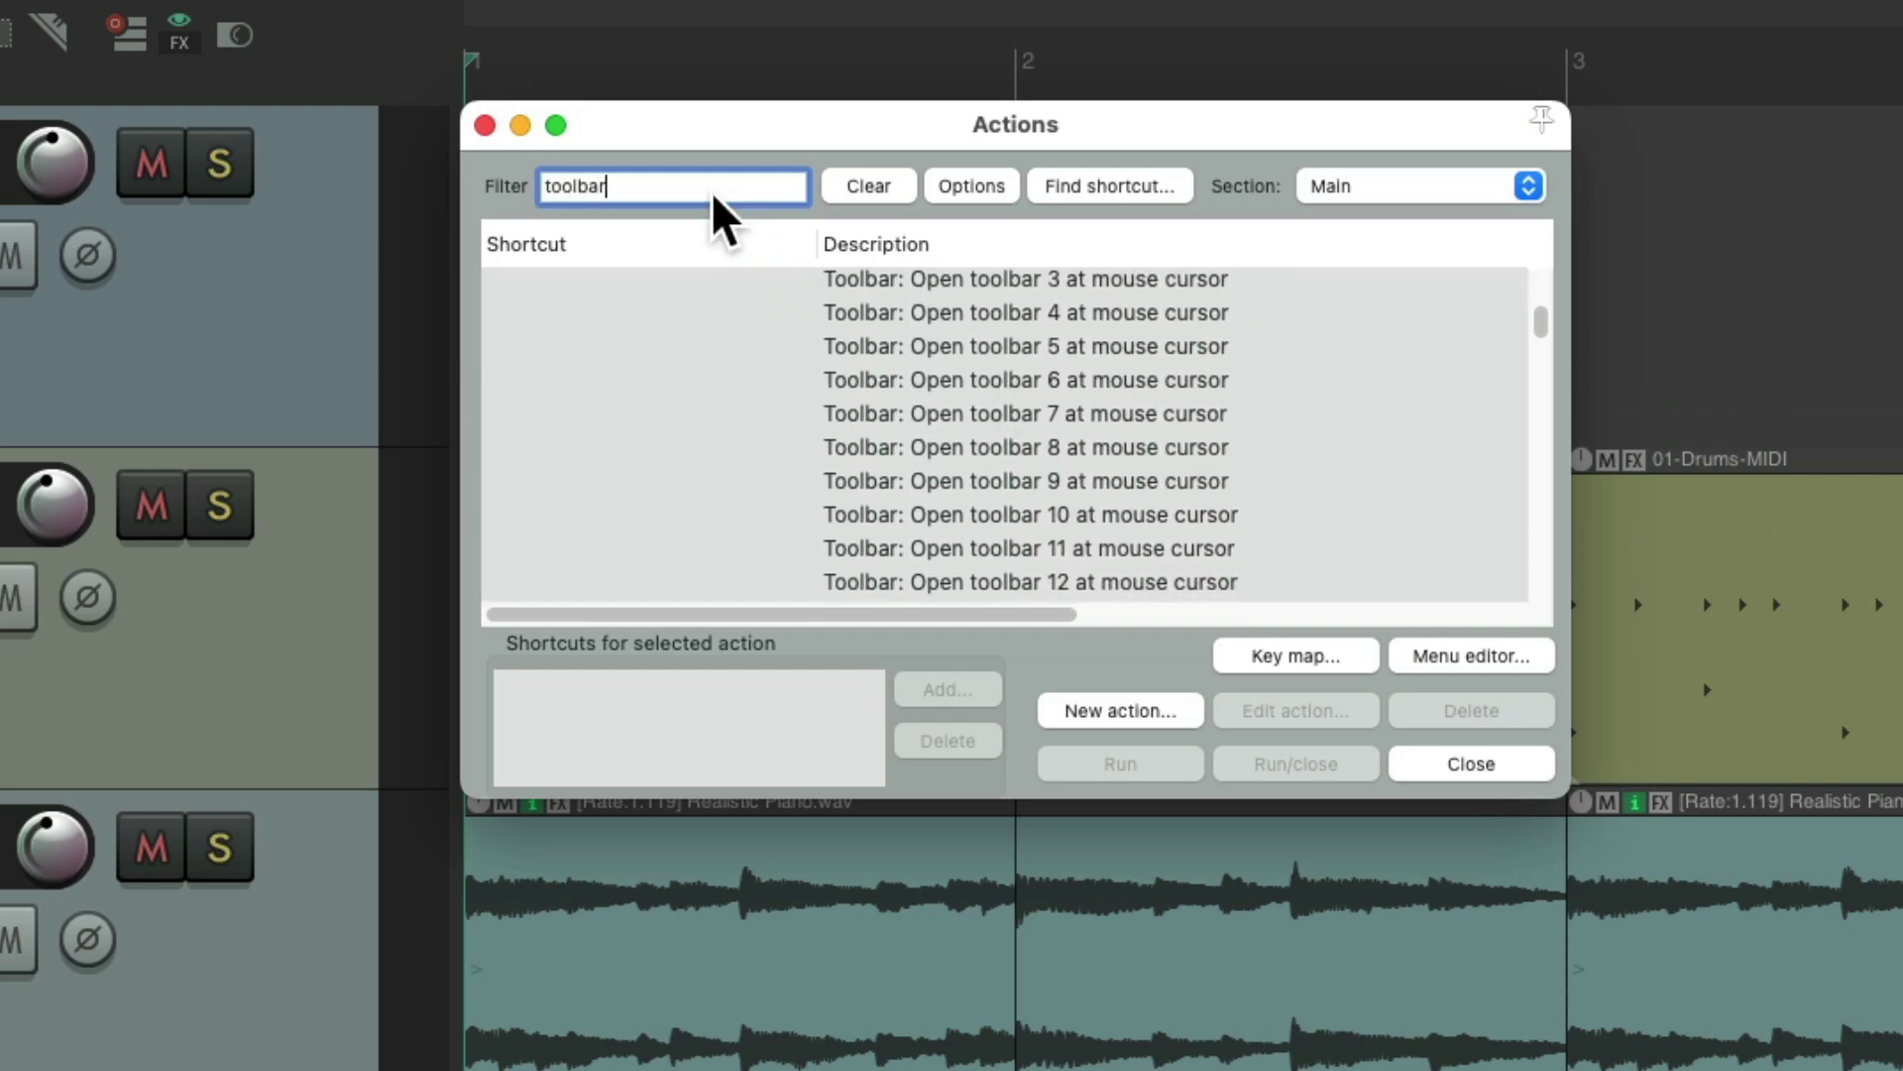
type("3")
scroll(966, 428, "down", 1)
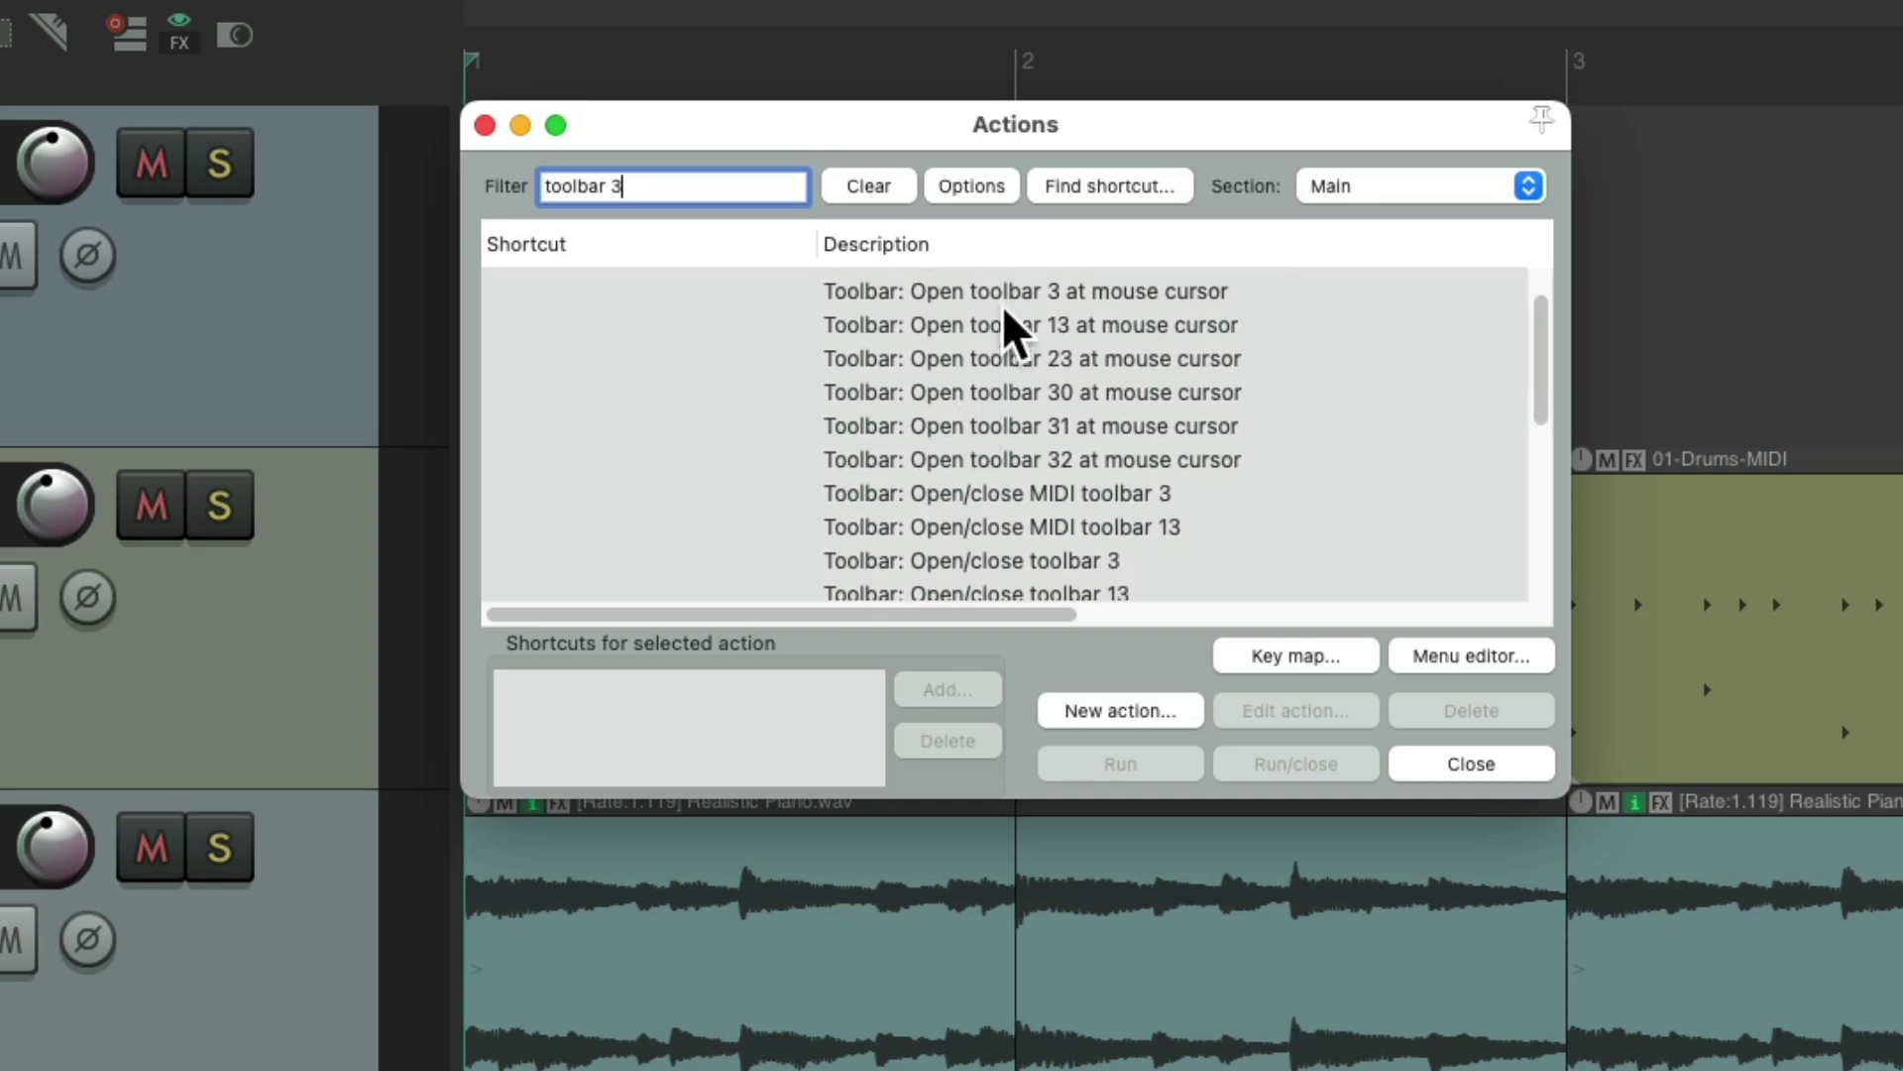
left_click(1014, 293)
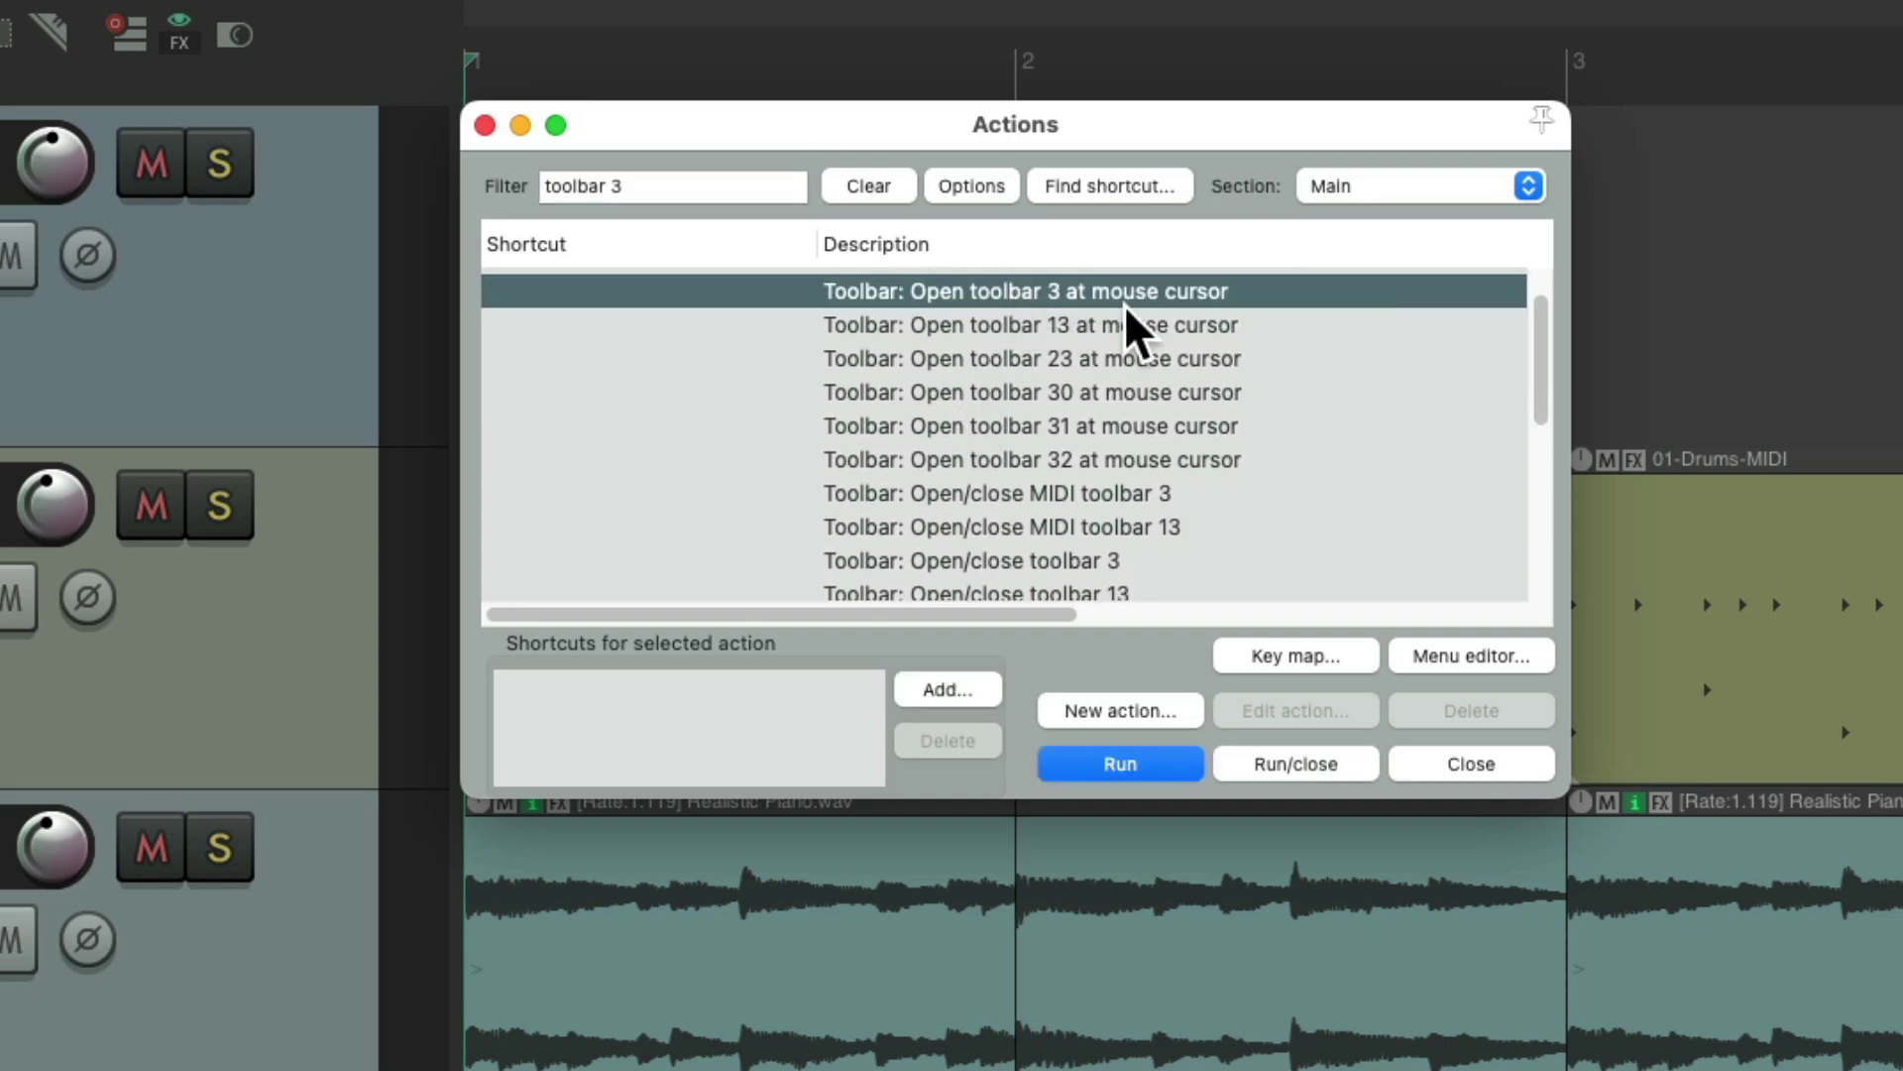
Assign the Ctrl+3 shortcut to that action and close the action list
left_click(957, 694)
key("ctrl+3")
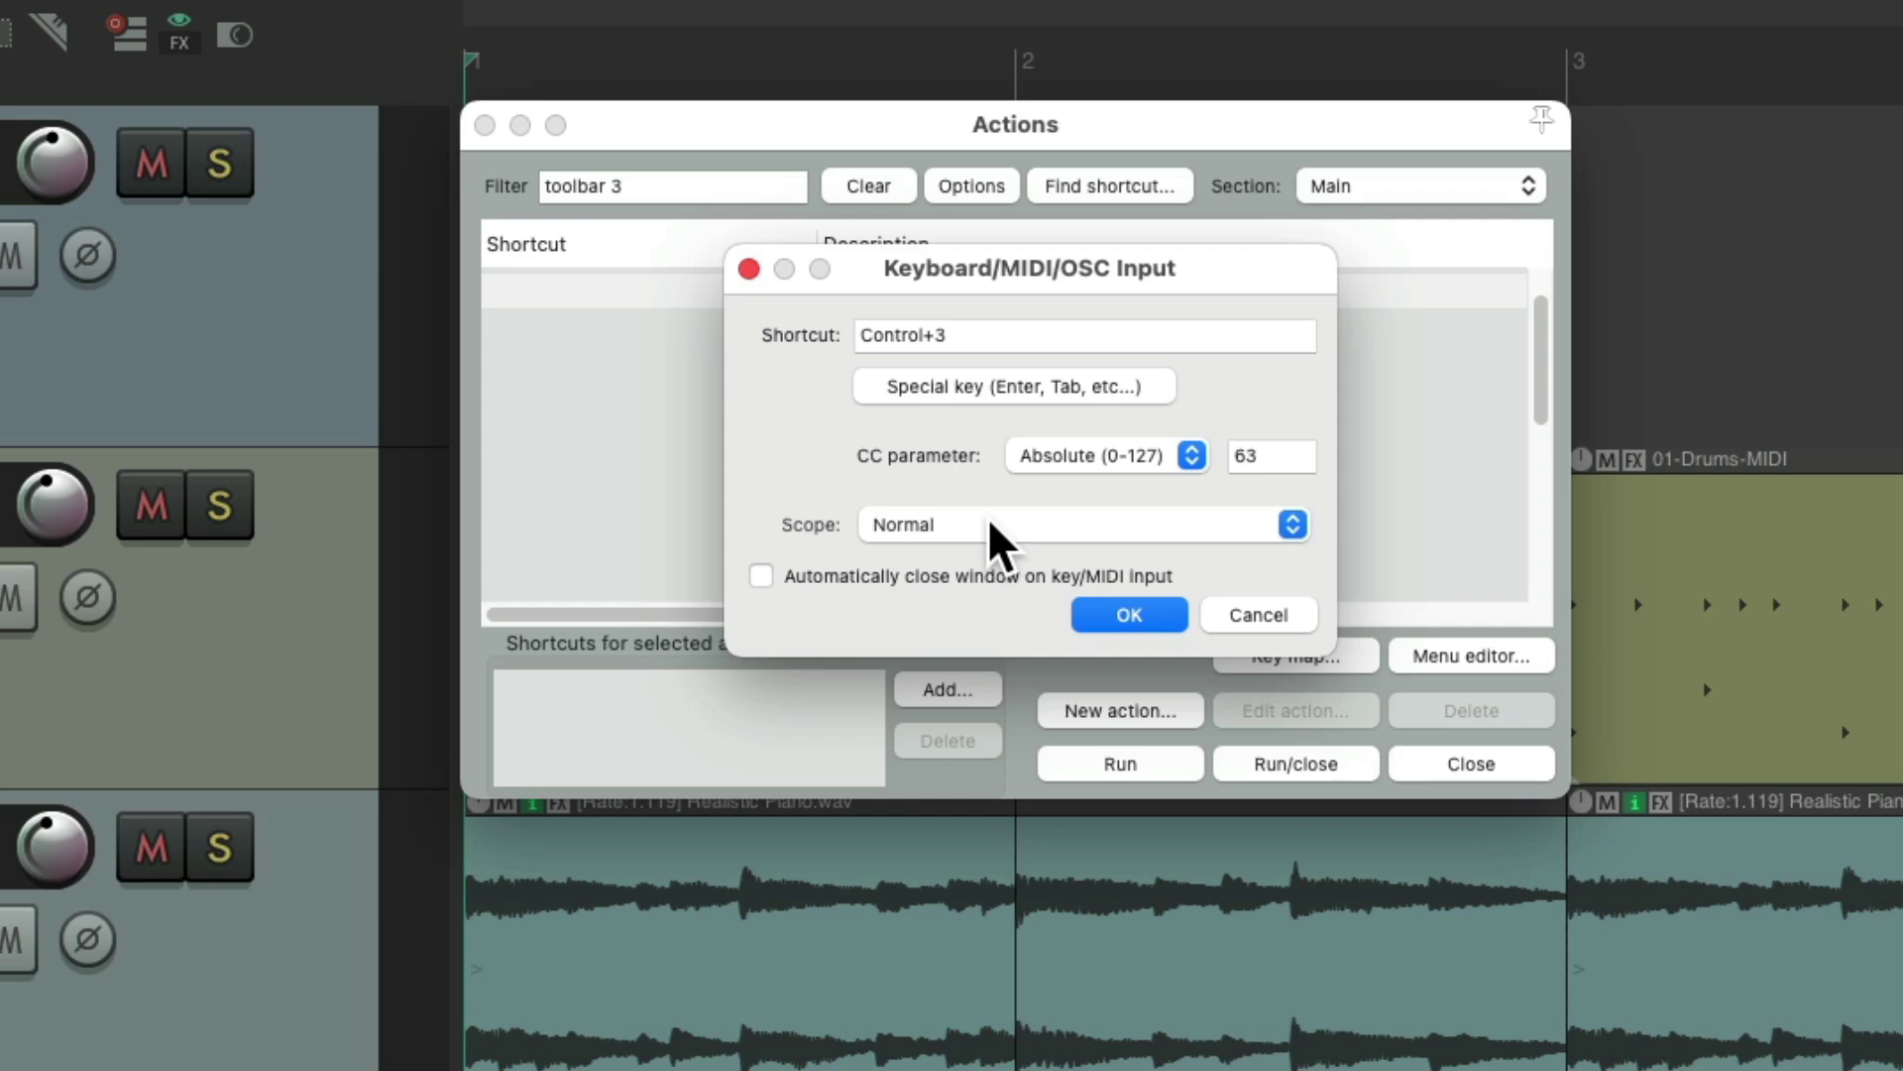
key("Return")
key("Escape")
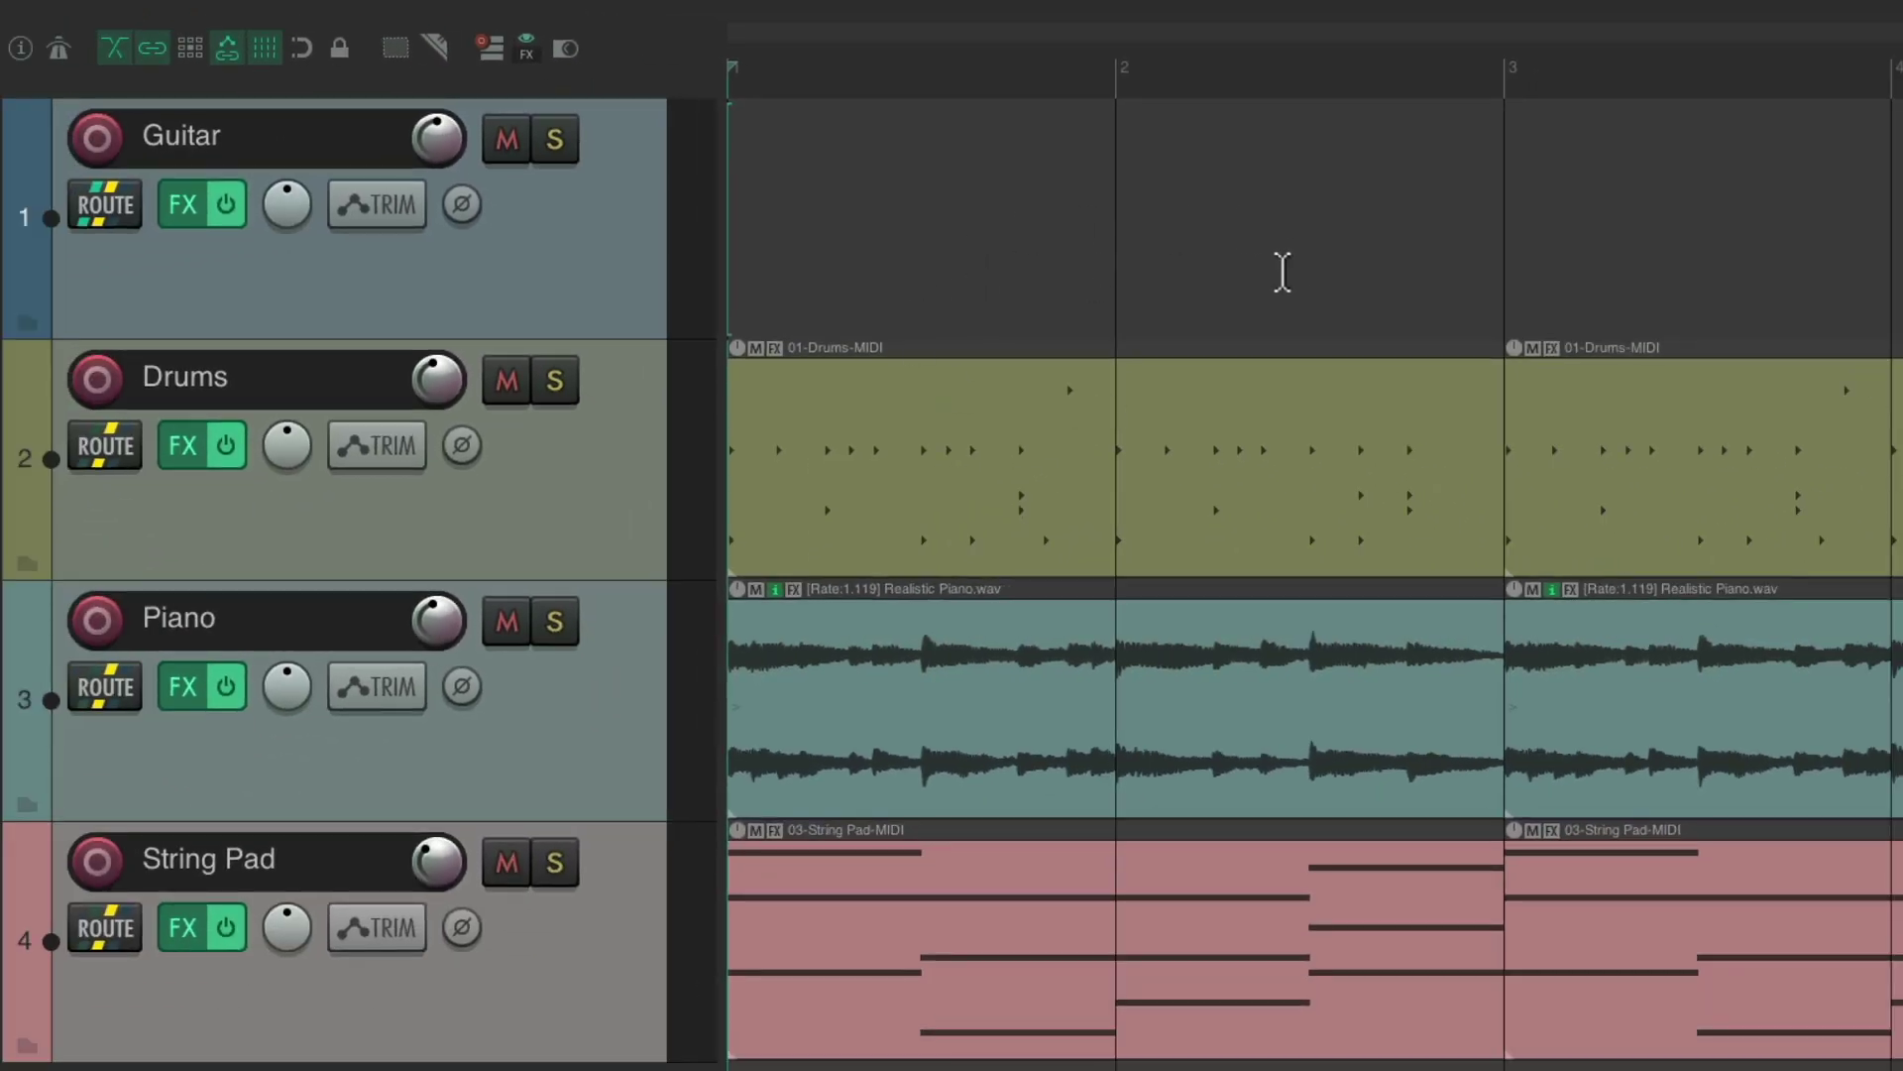
key("ctrl+3")
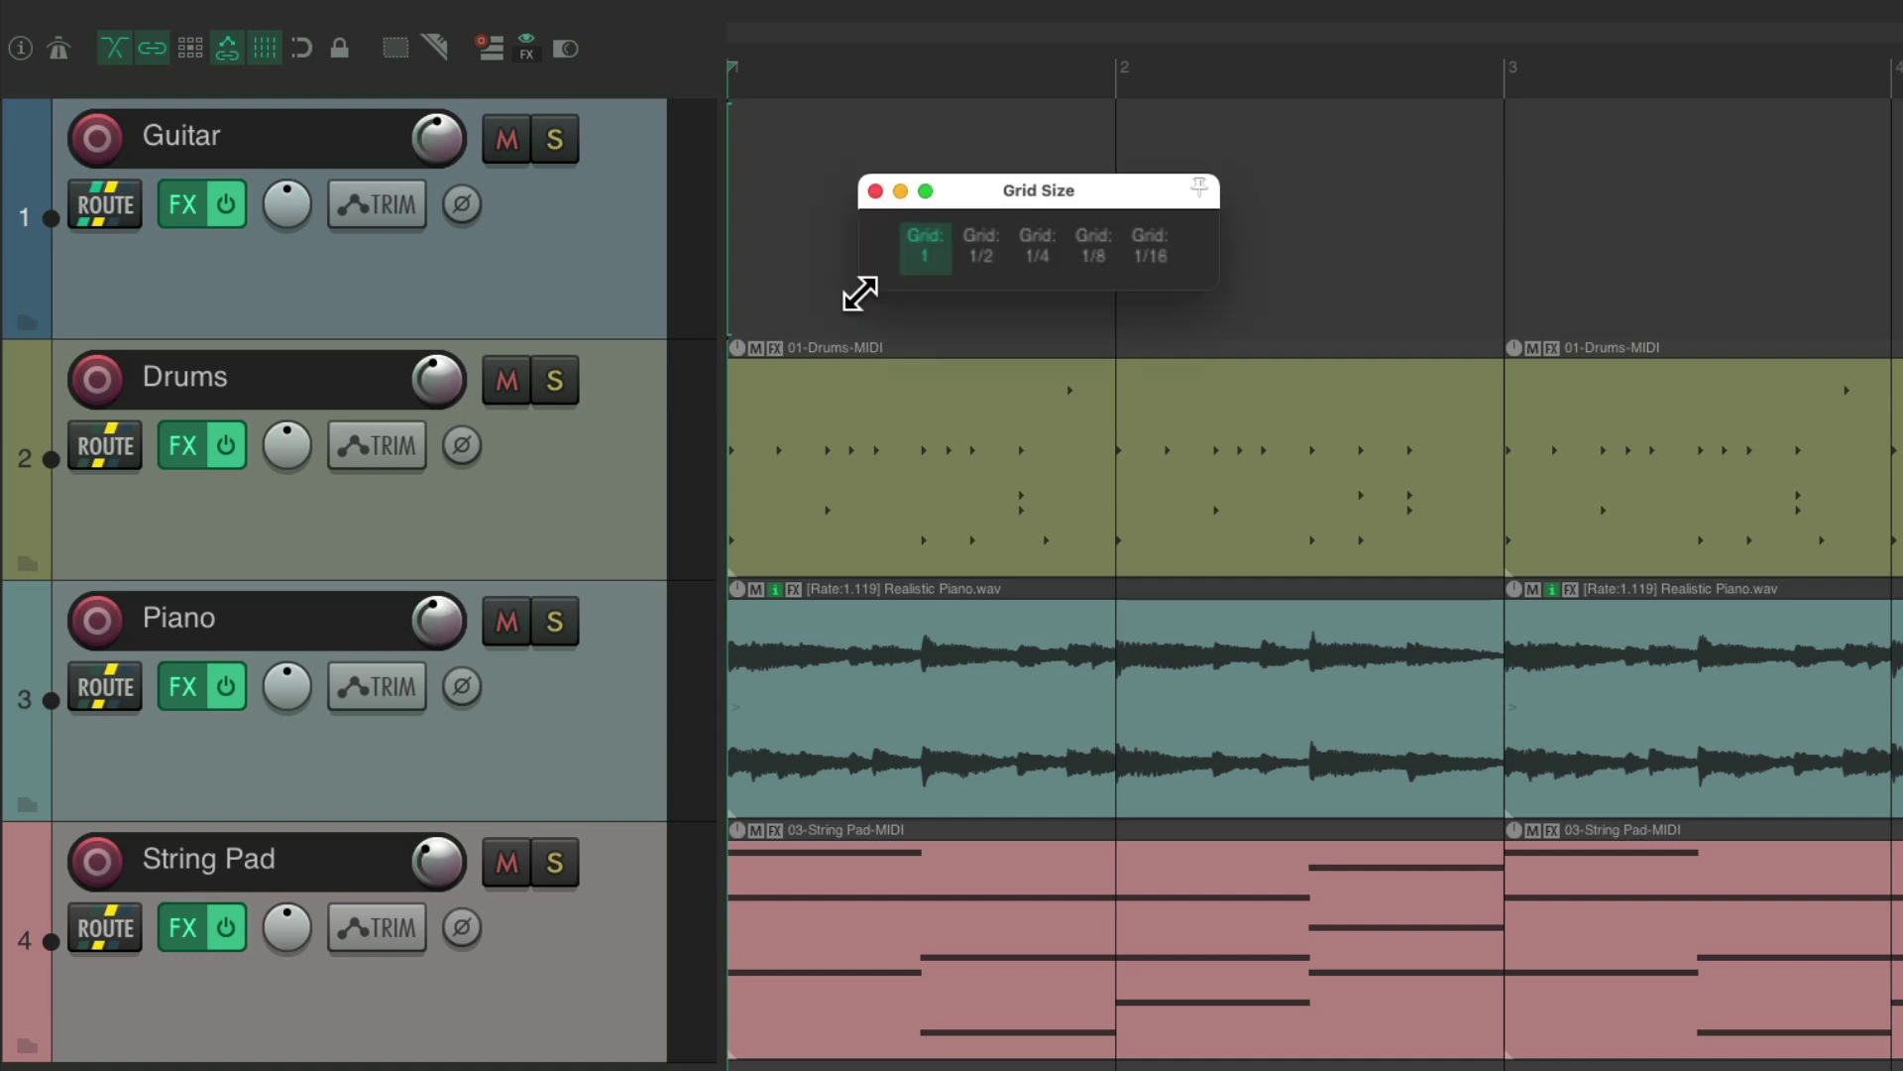
left_click(1094, 260)
left_click(1043, 242)
left_click(987, 260)
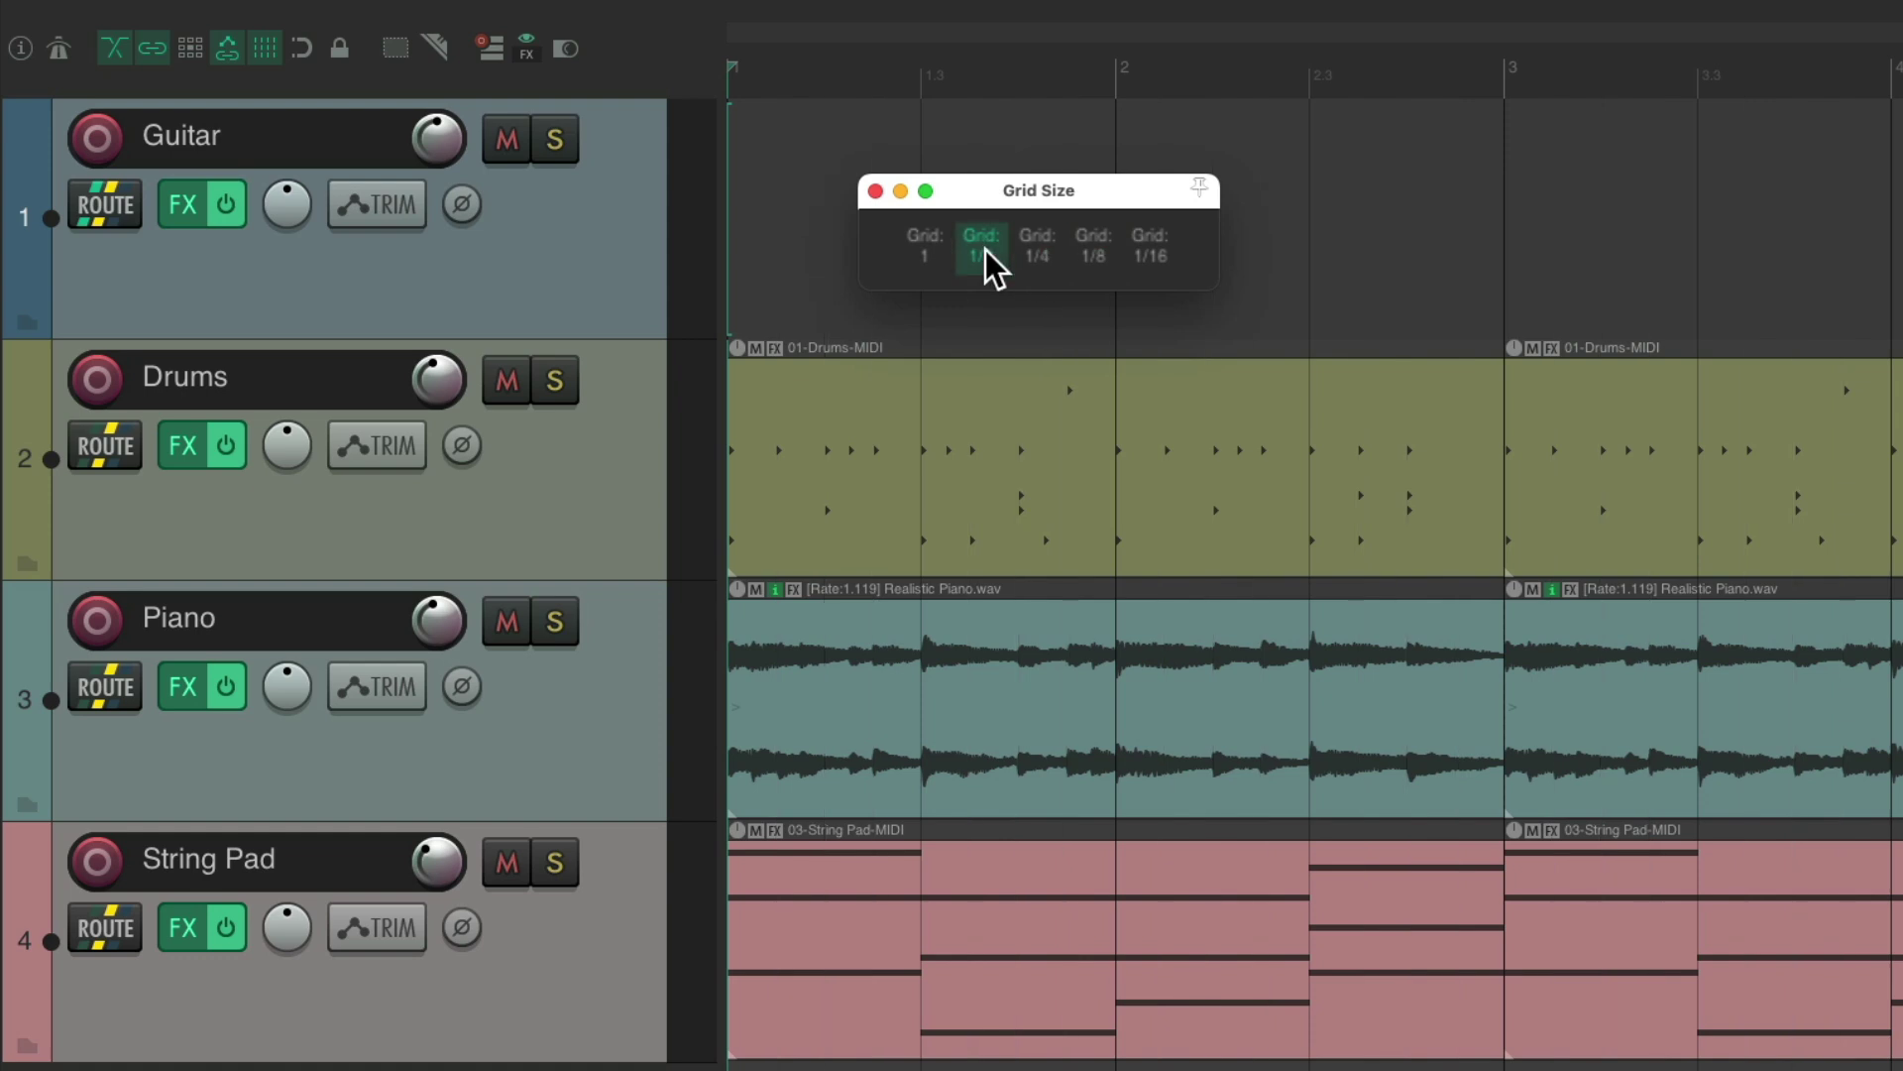
left_click(928, 256)
left_click(875, 191)
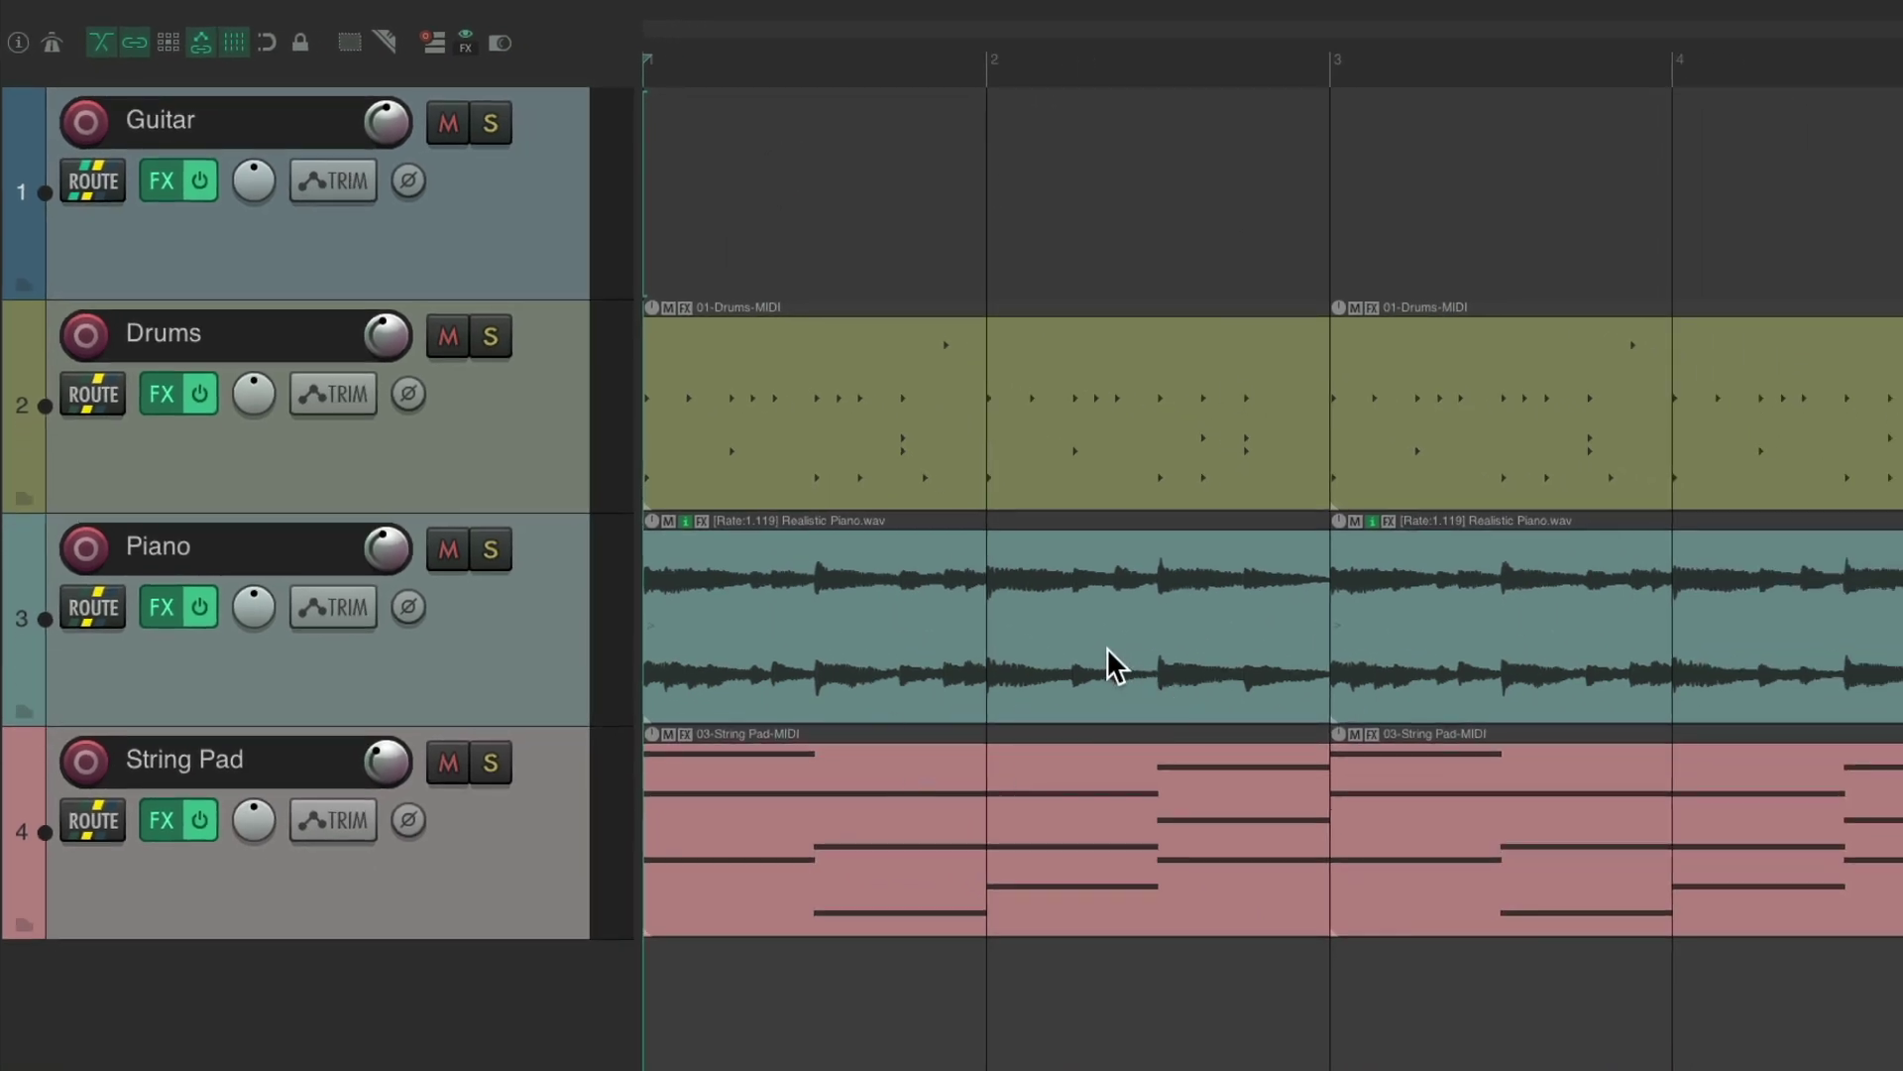
key("g")
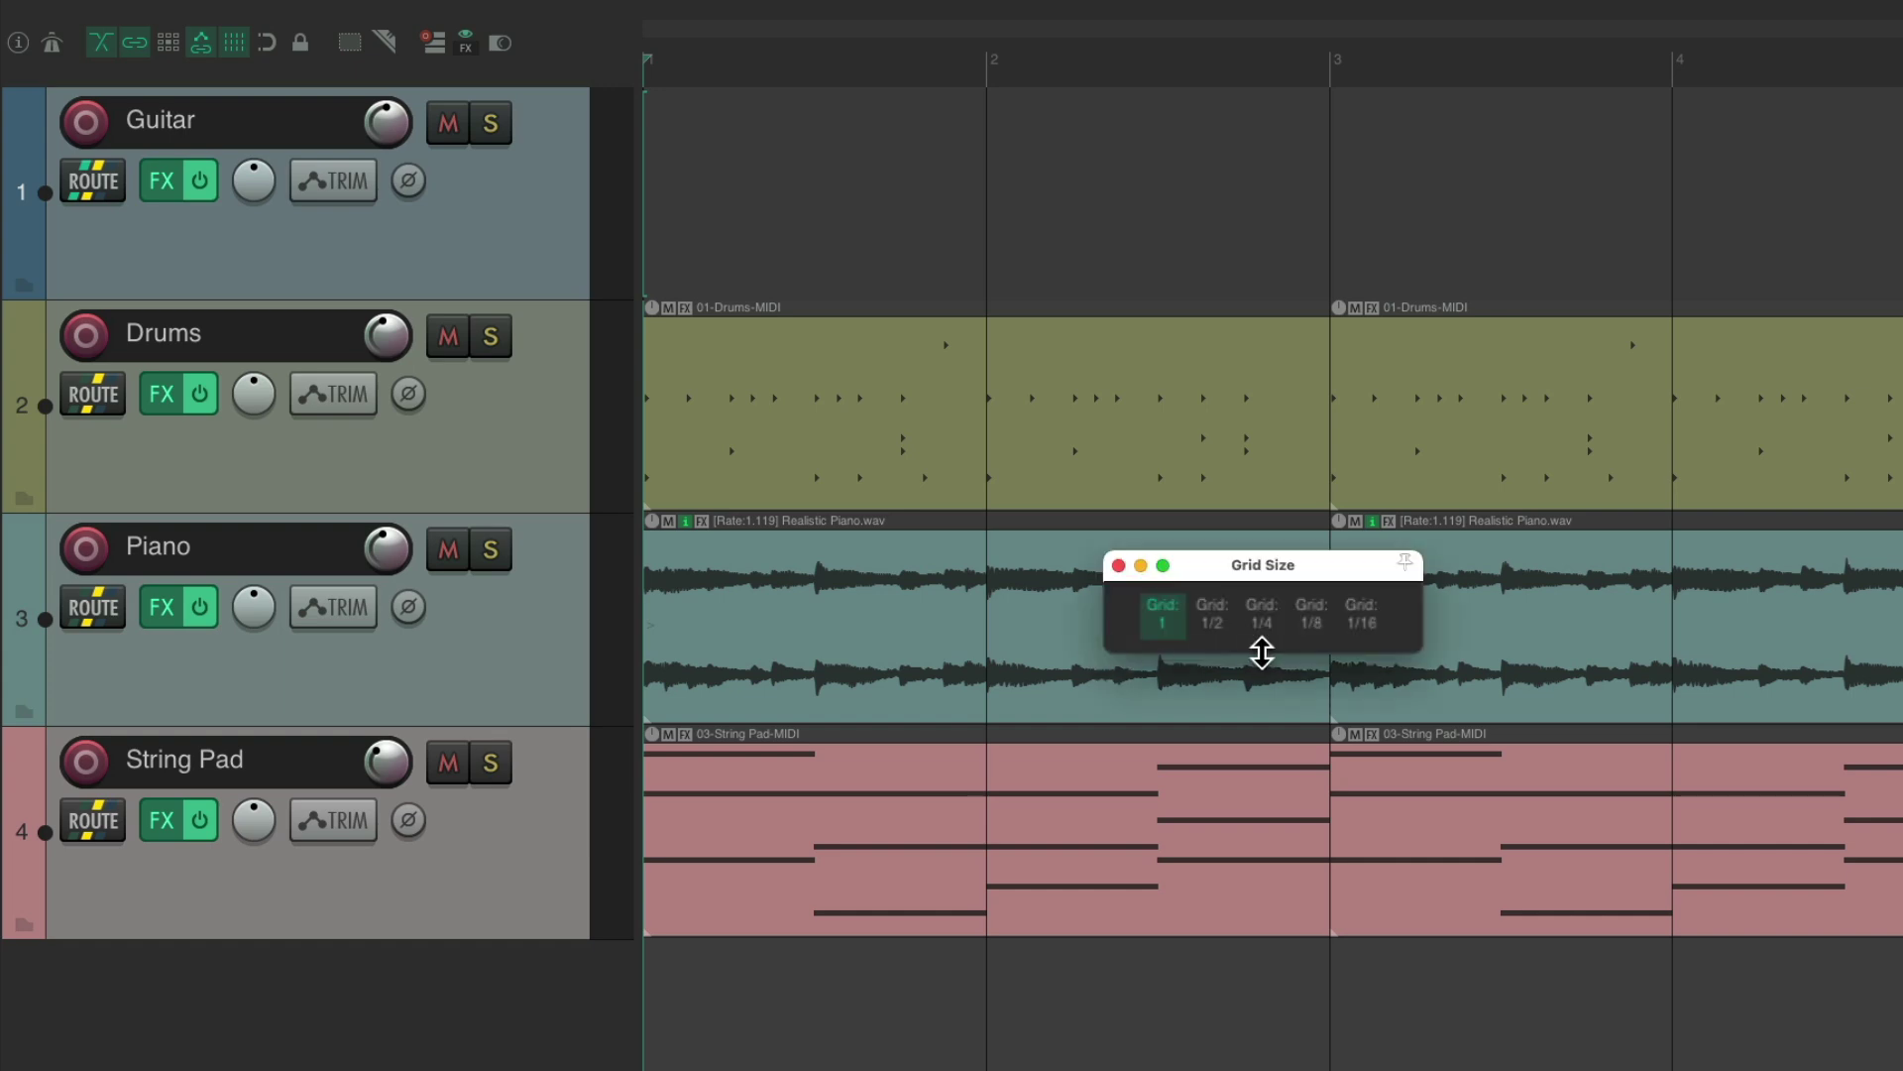
left_click(1319, 614)
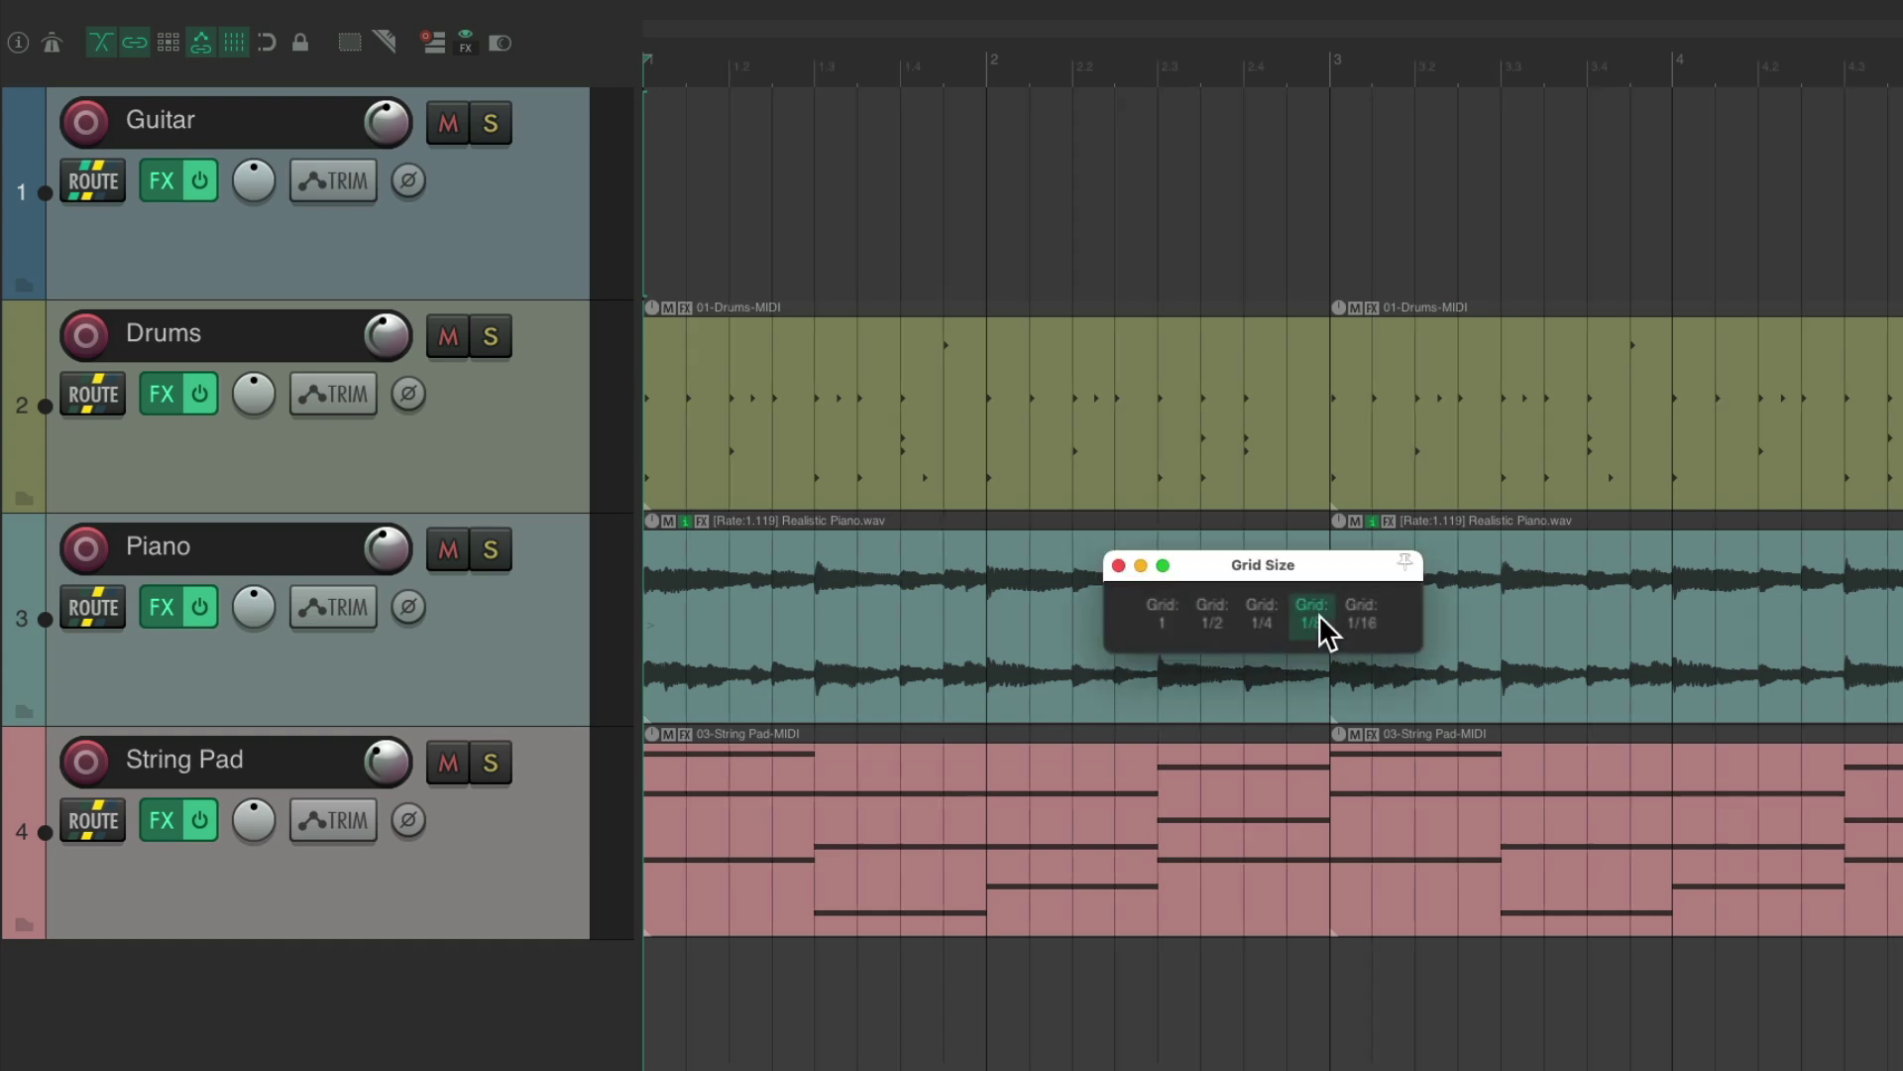
left_click(1264, 617)
left_click(1212, 617)
left_click(1164, 614)
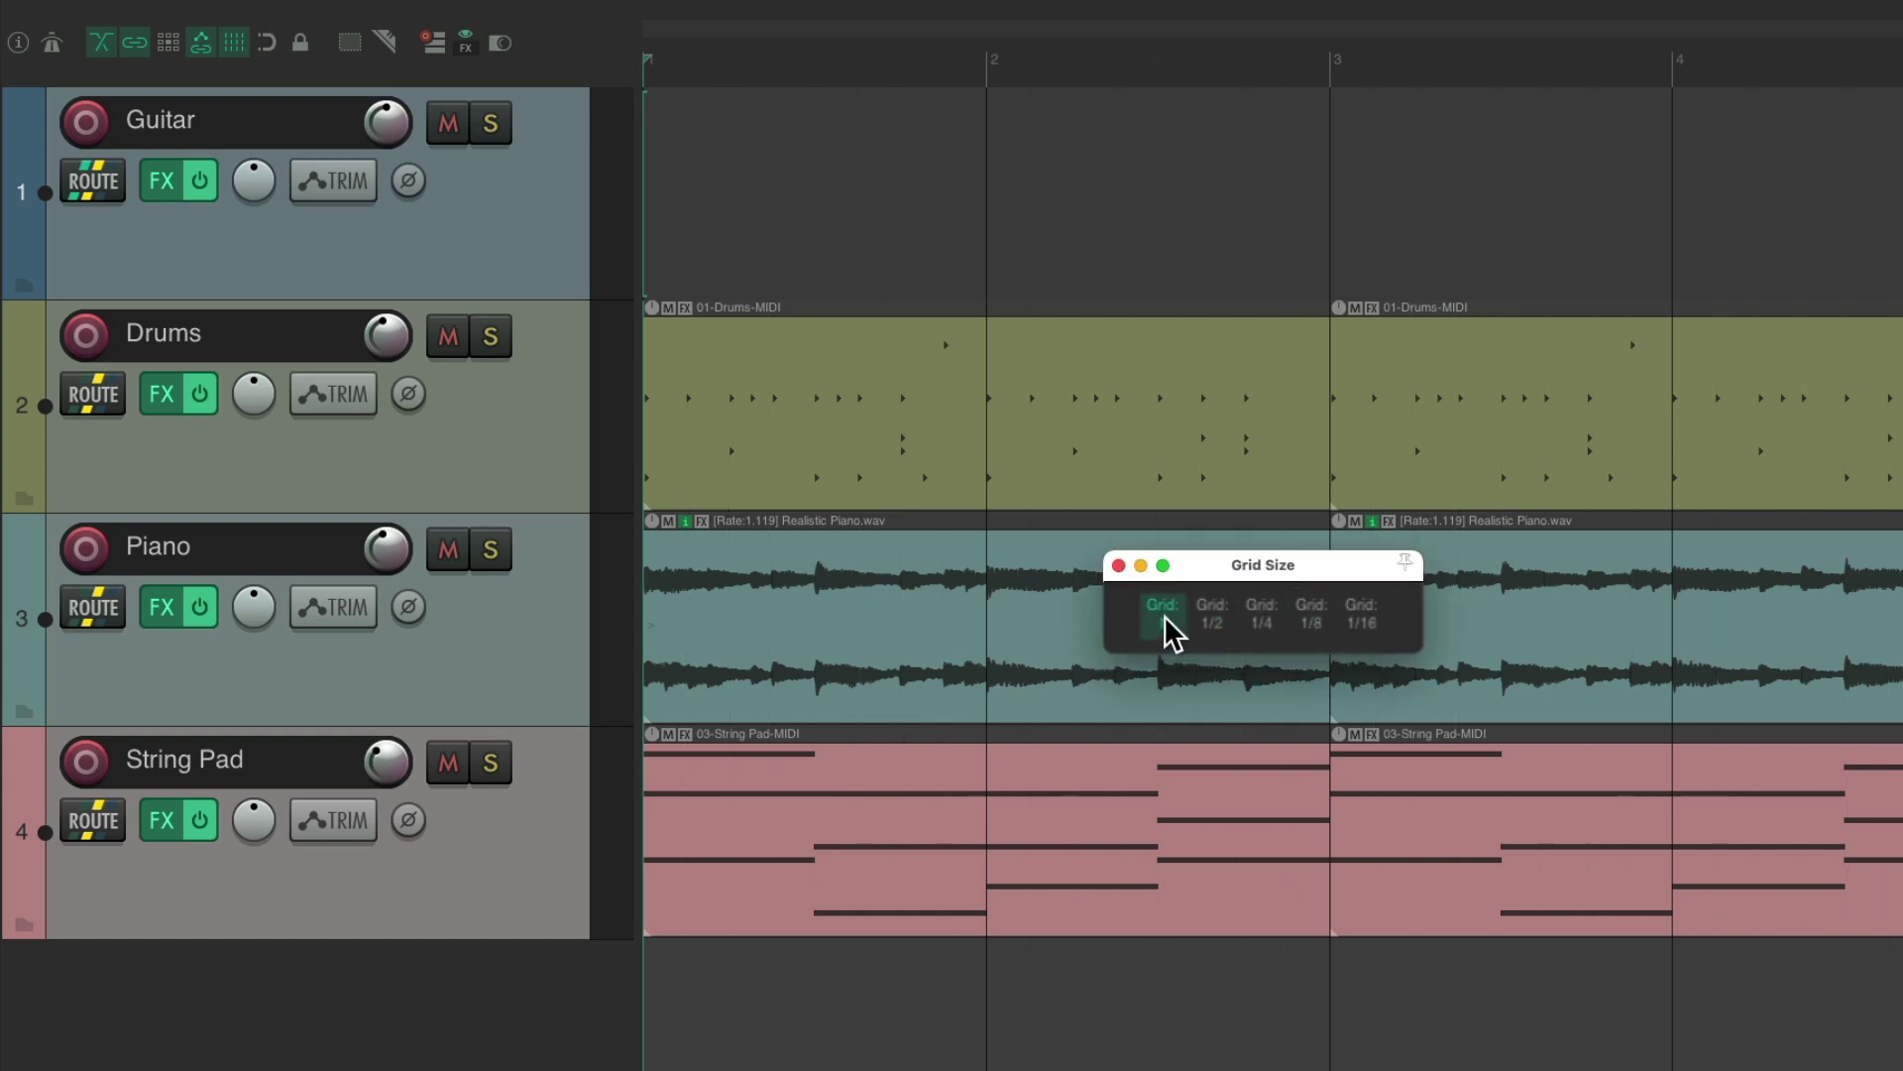
left_click(1119, 567)
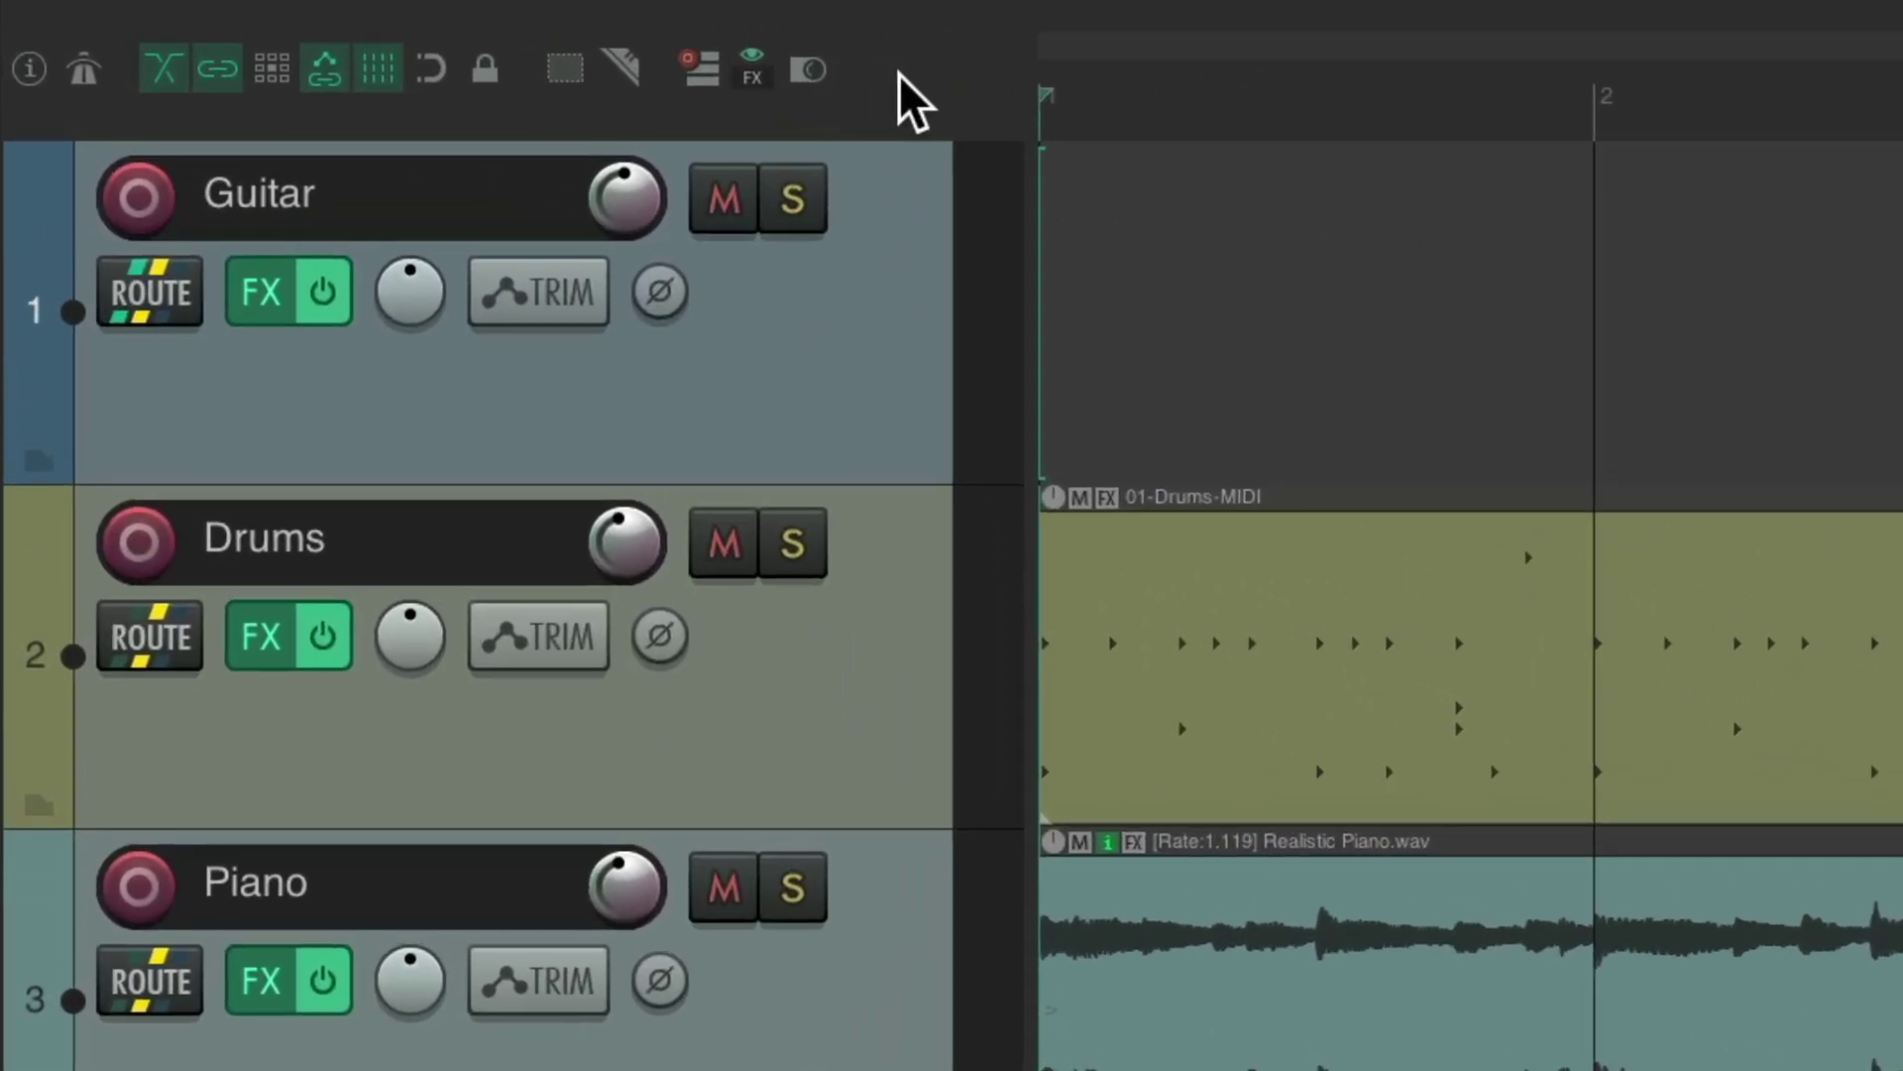
Reset the main toolbar to its default buttons in Customize toolbar and confirm with OK
right_click(962, 81)
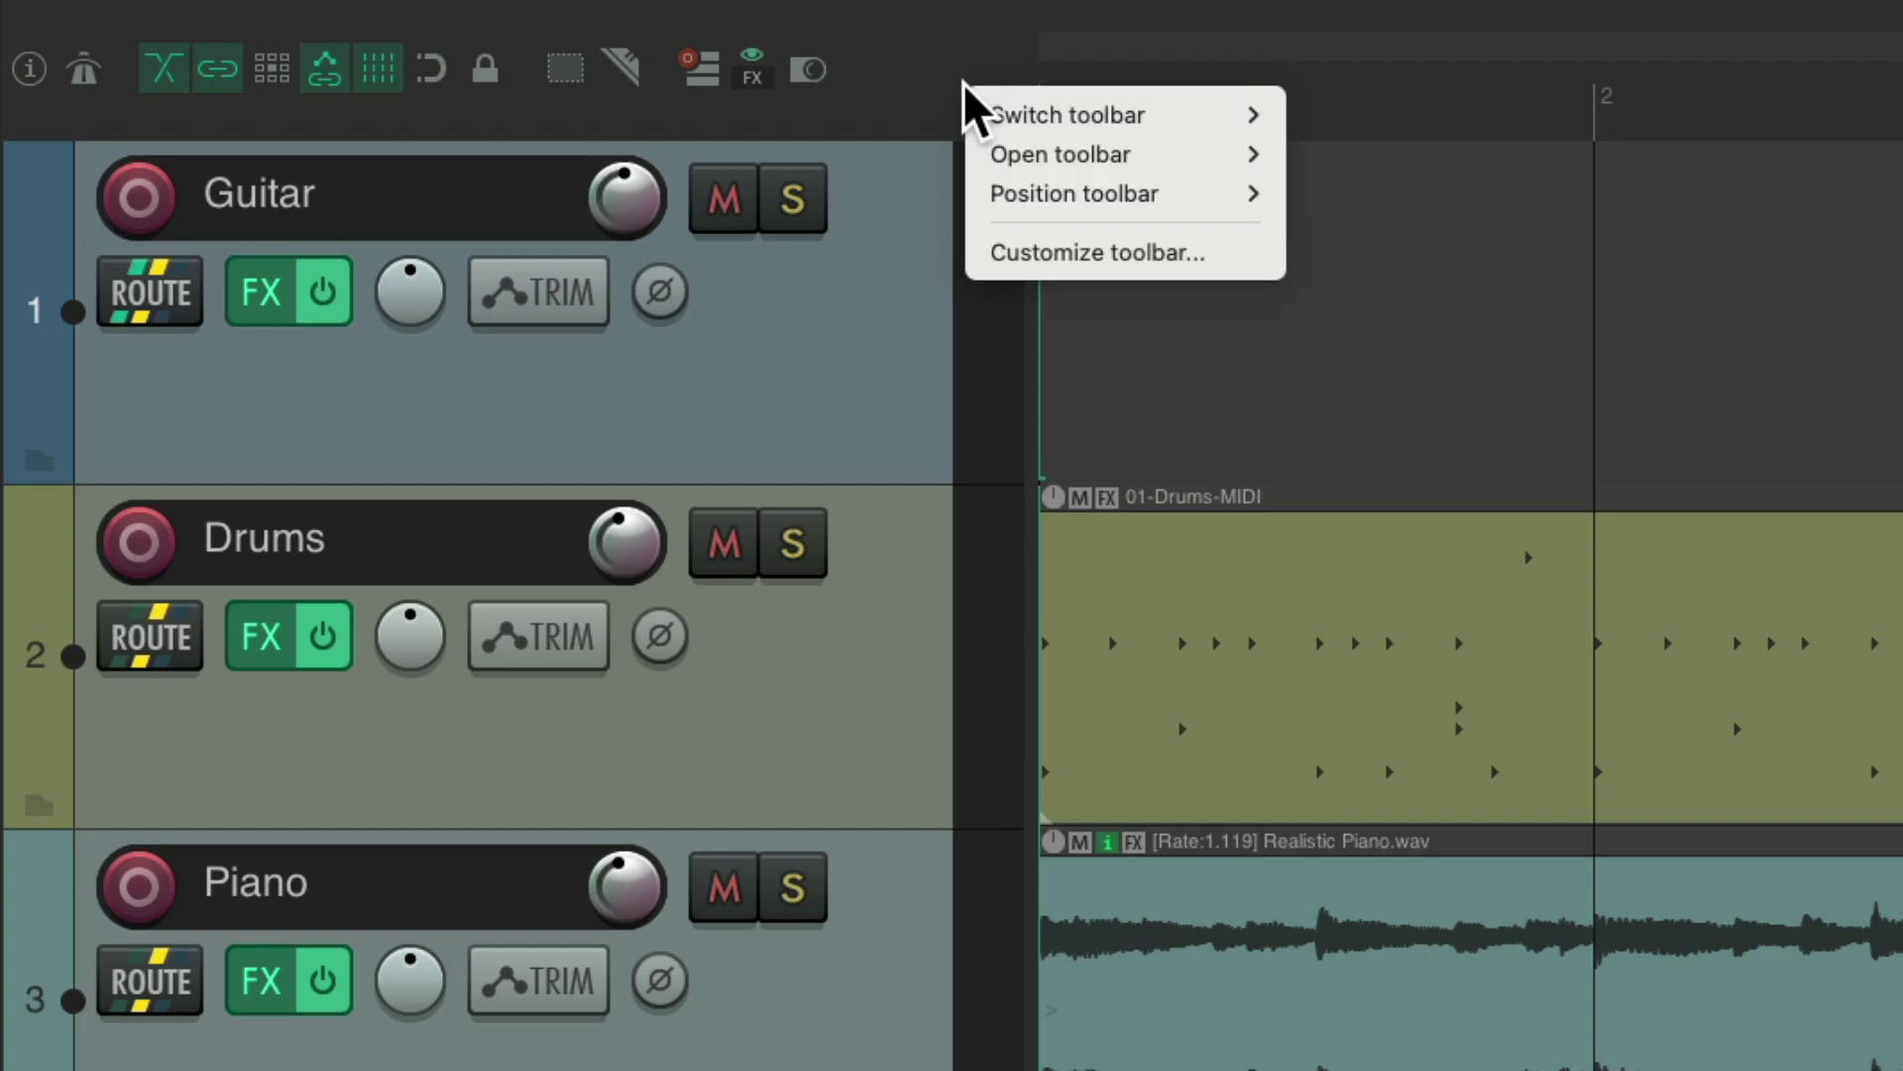
left_click(984, 255)
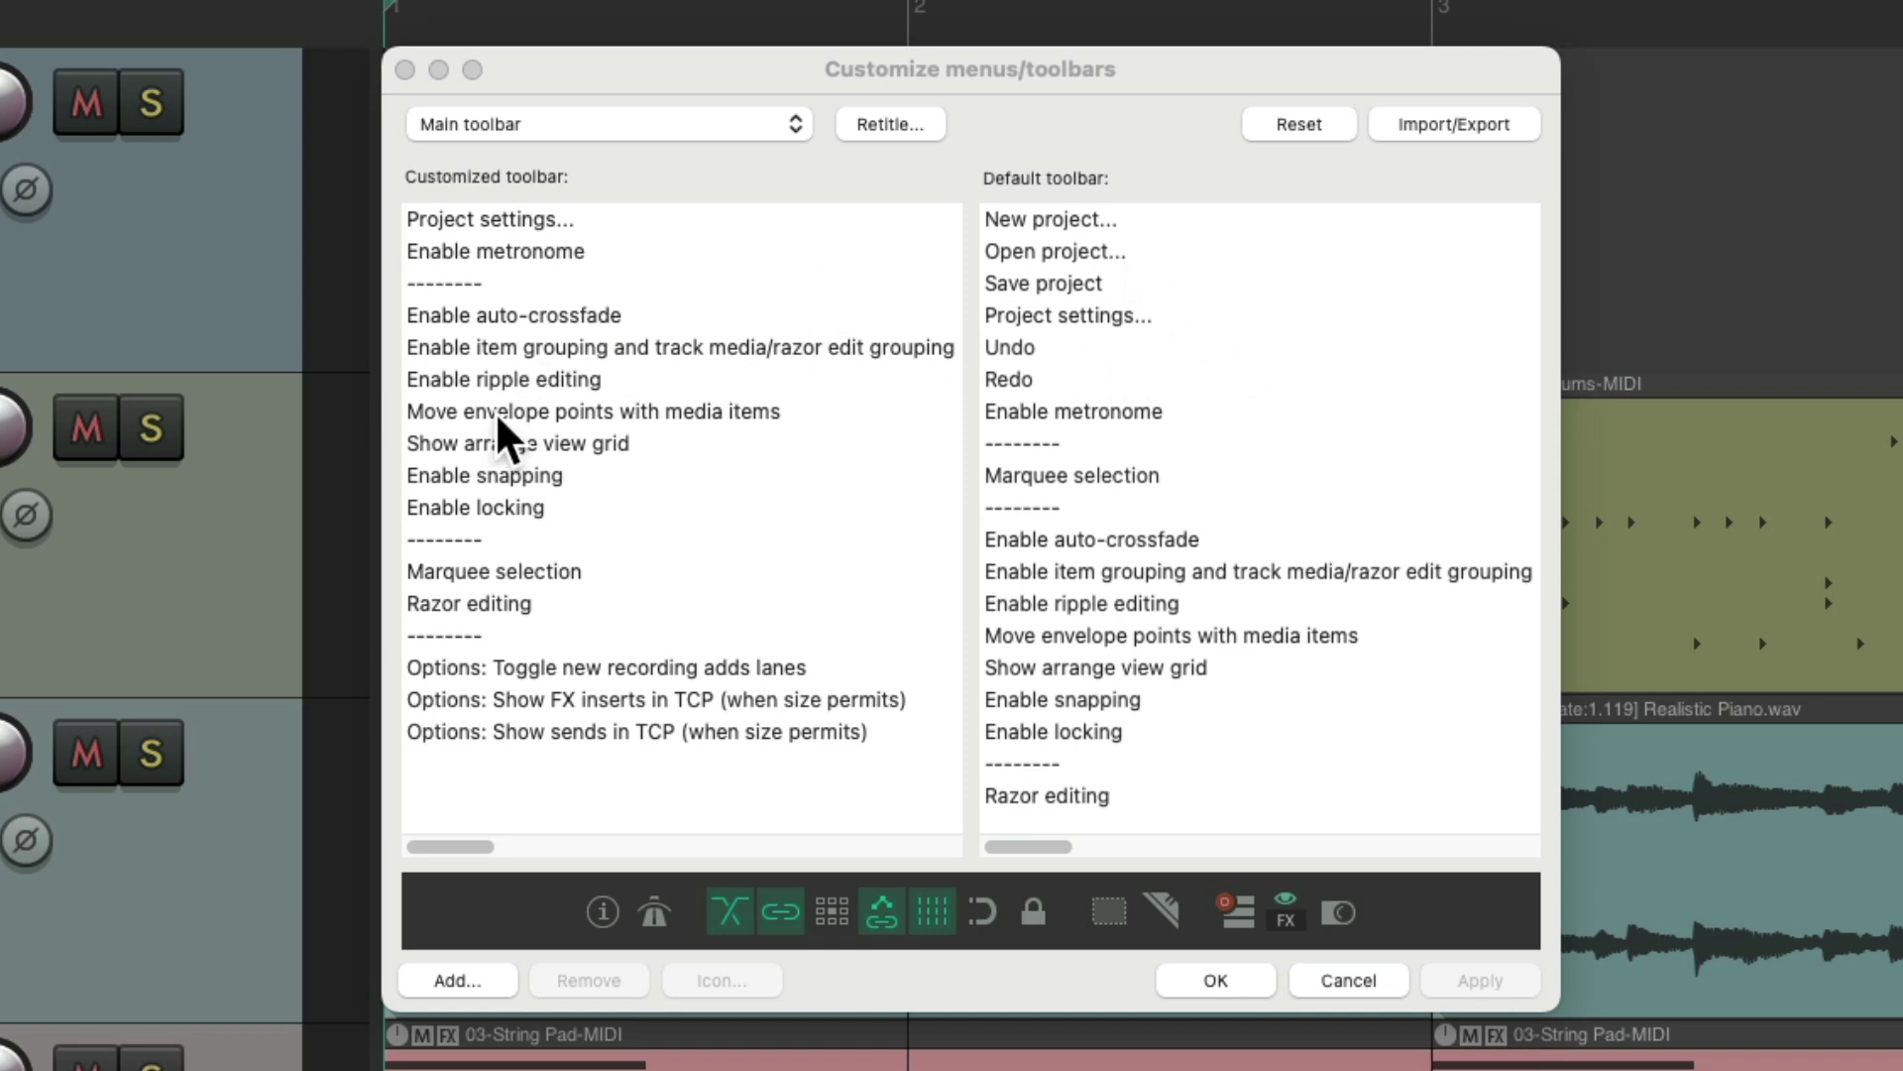
left_click(1279, 127)
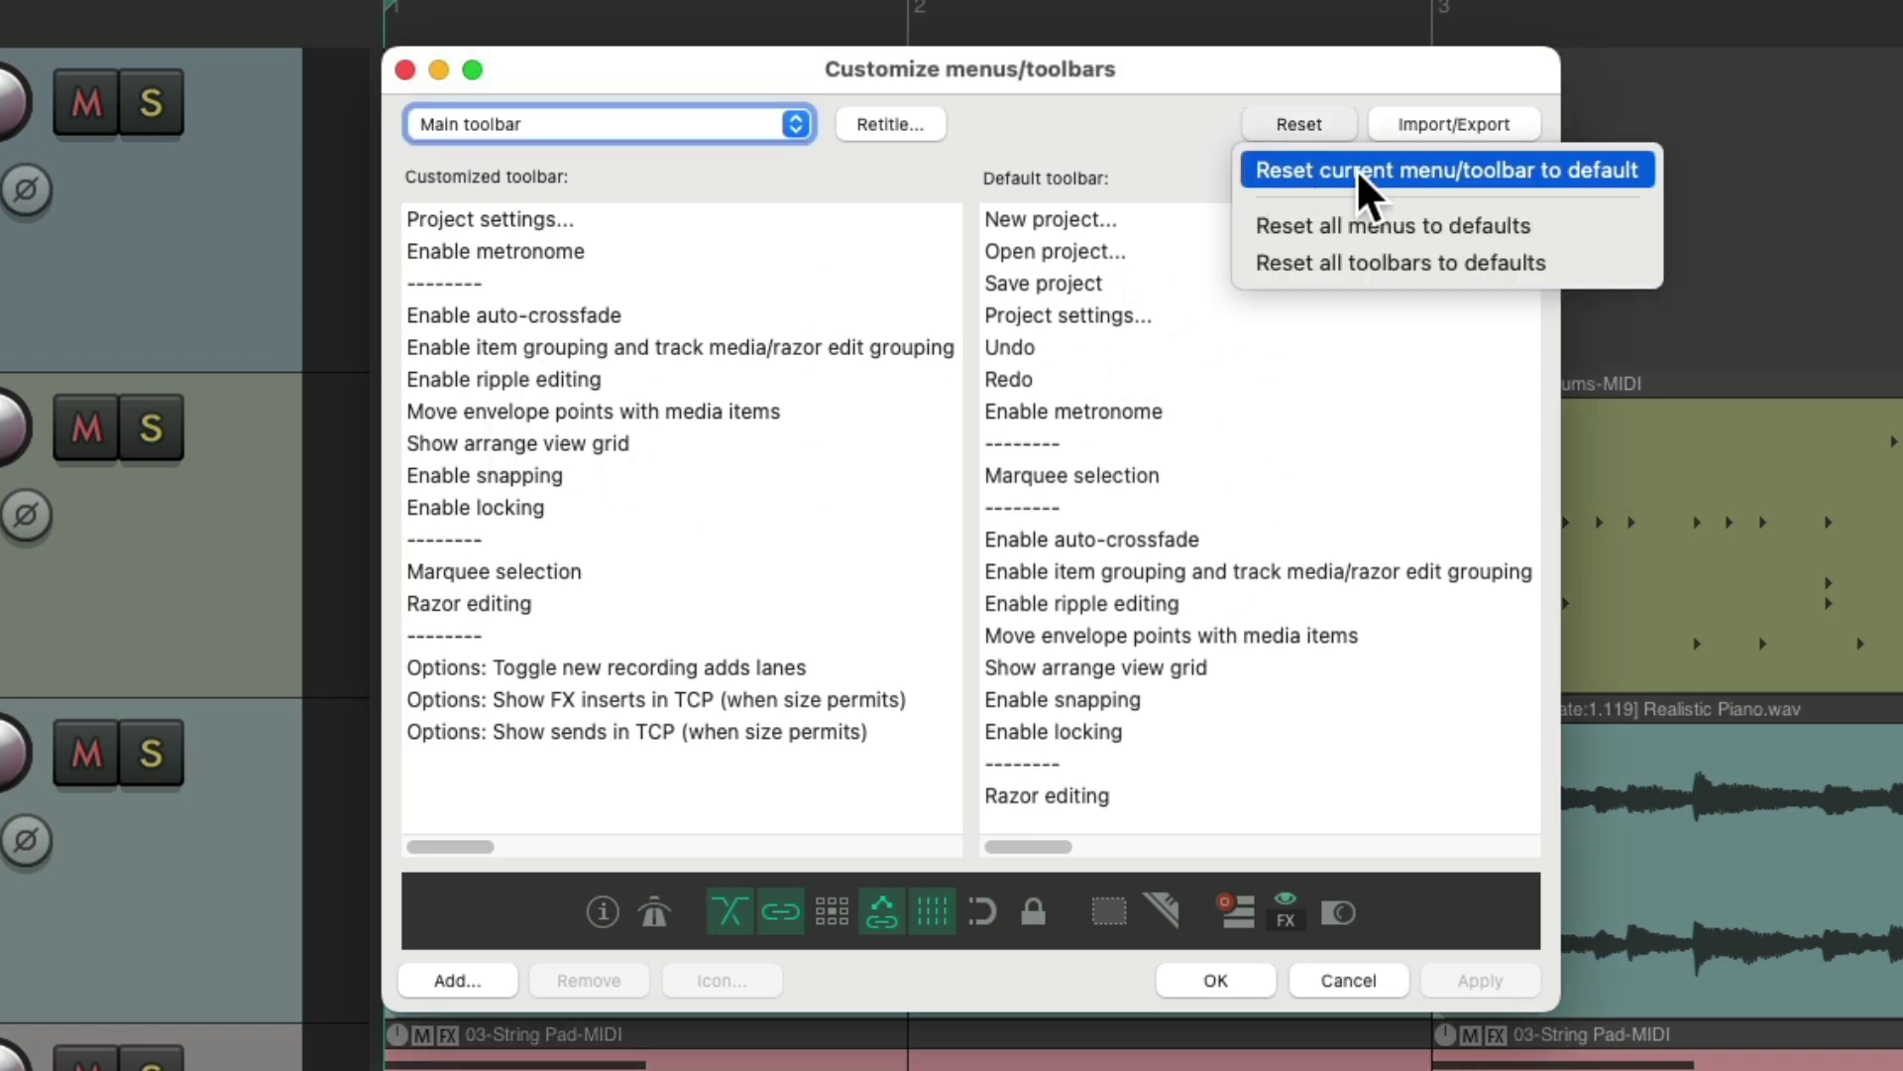
left_click(1487, 170)
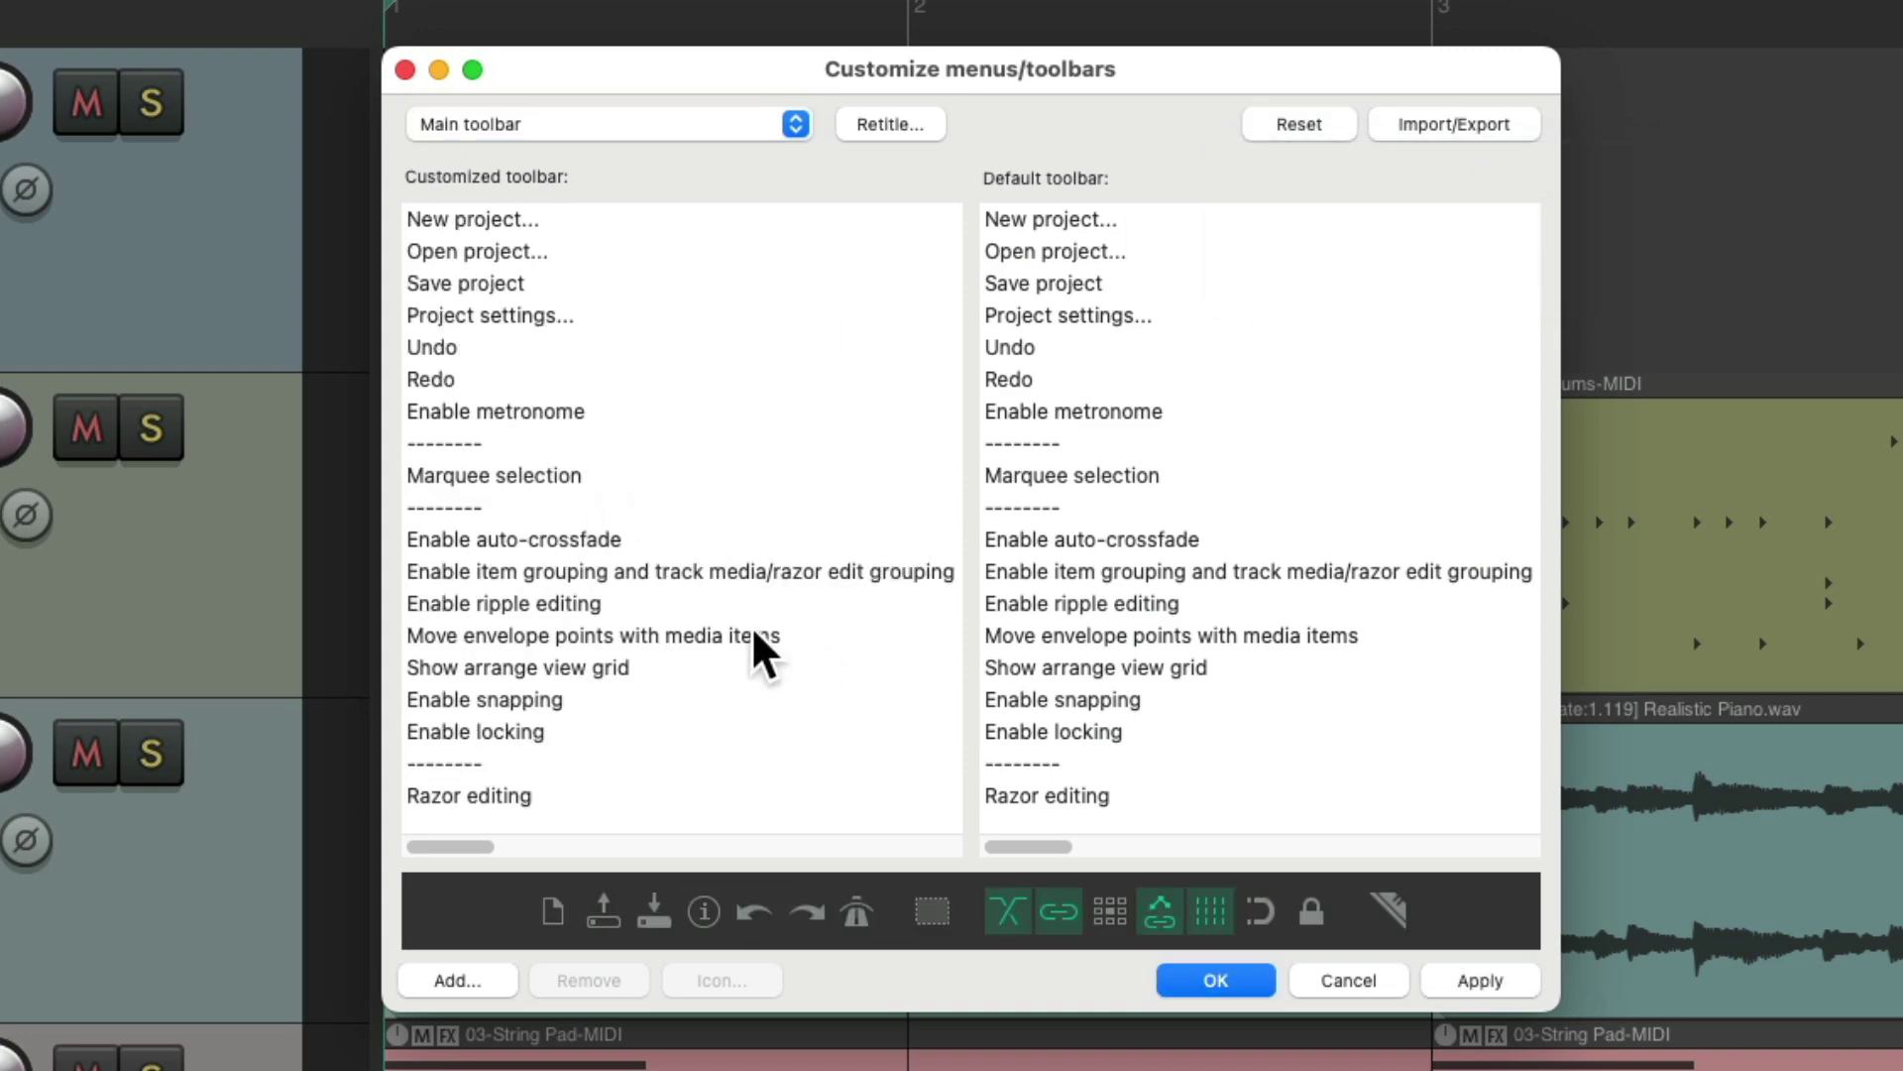
left_click(1231, 977)
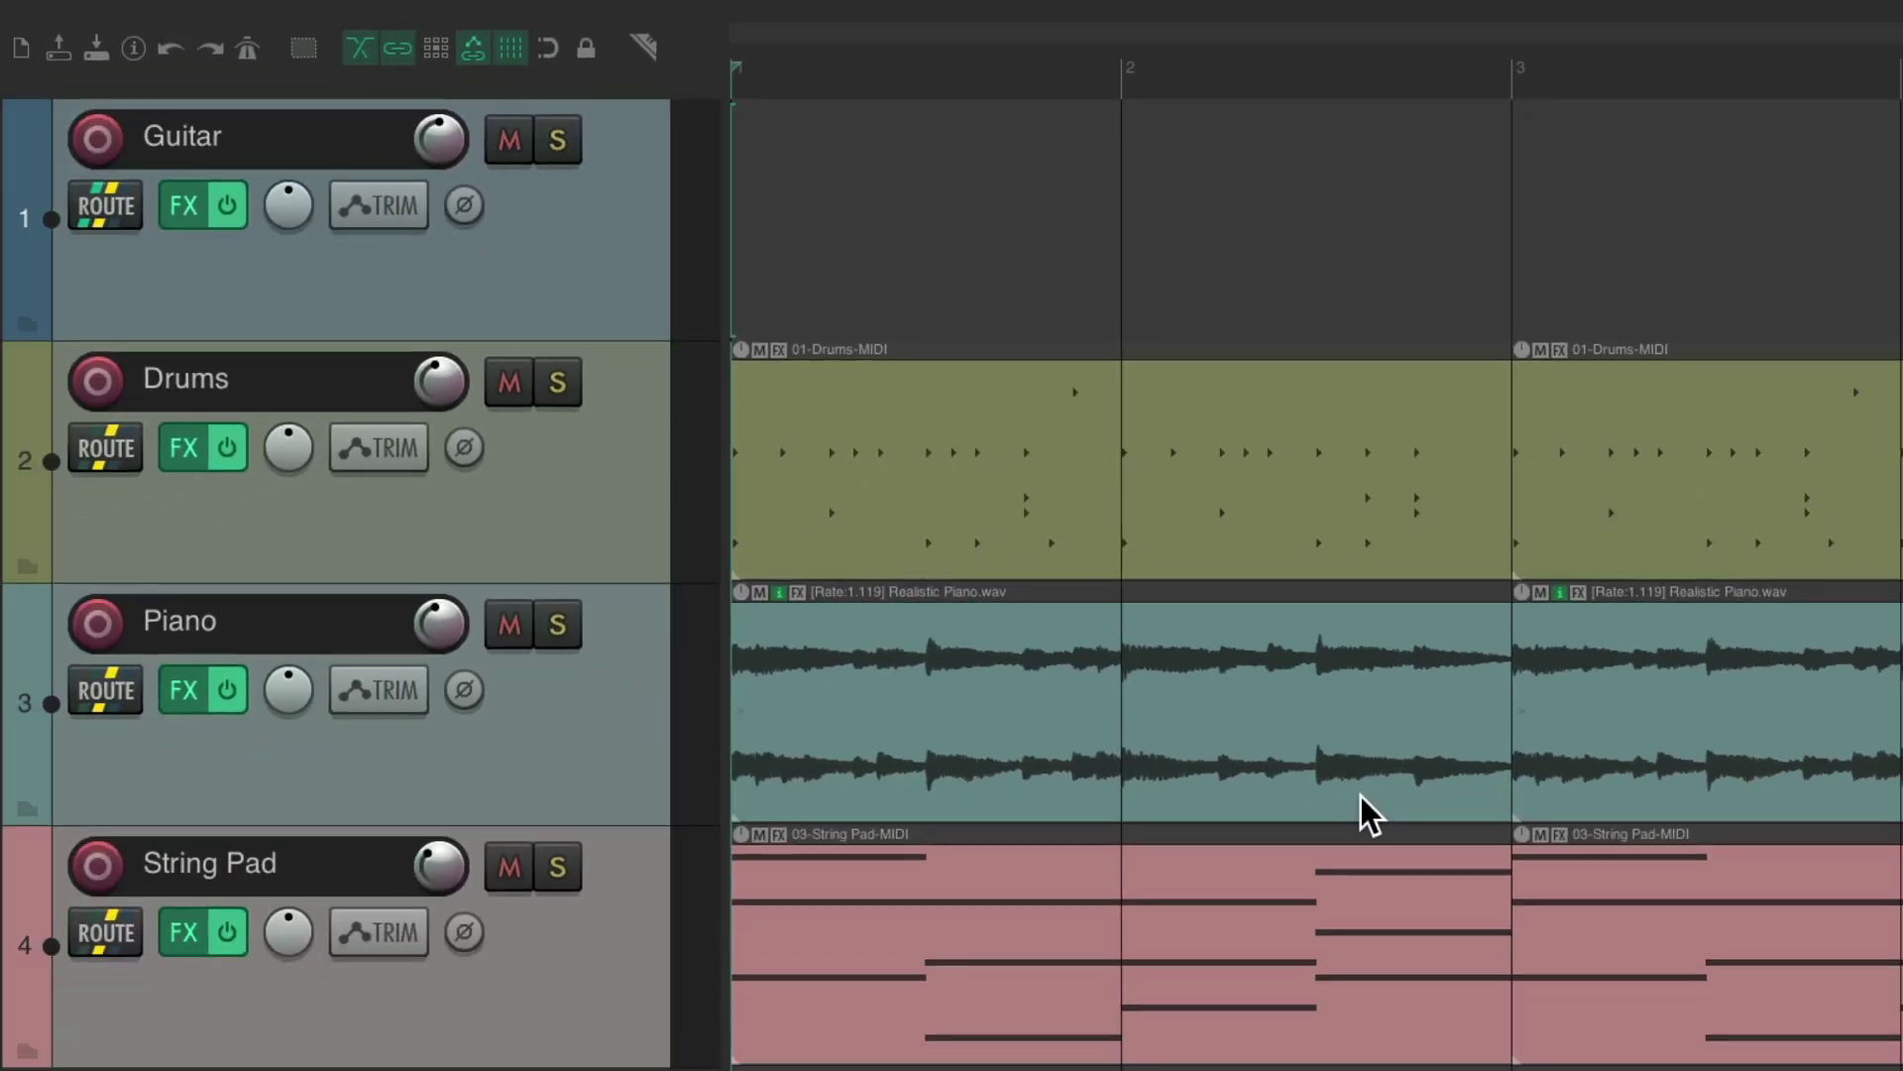